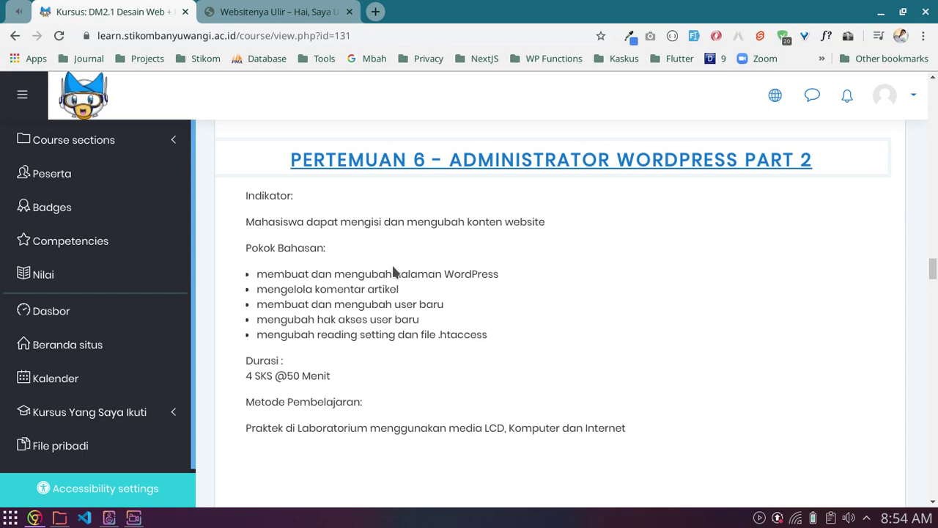
Step: Highlight the course topics in turn: pages, comments, users, access rights, reading settings and .htaccess
left_click_drag(285, 273, 480, 275)
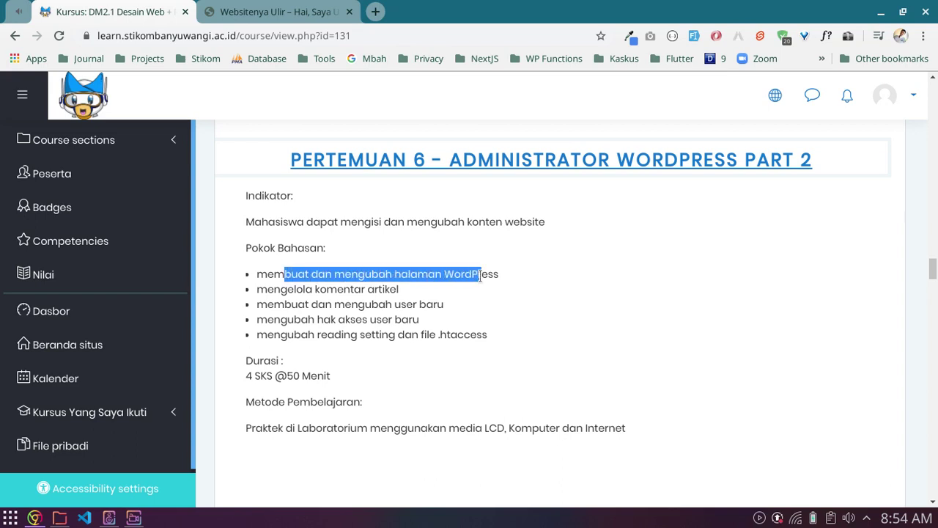
left_click(481, 275)
left_click_drag(274, 289, 390, 290)
left_click(390, 290)
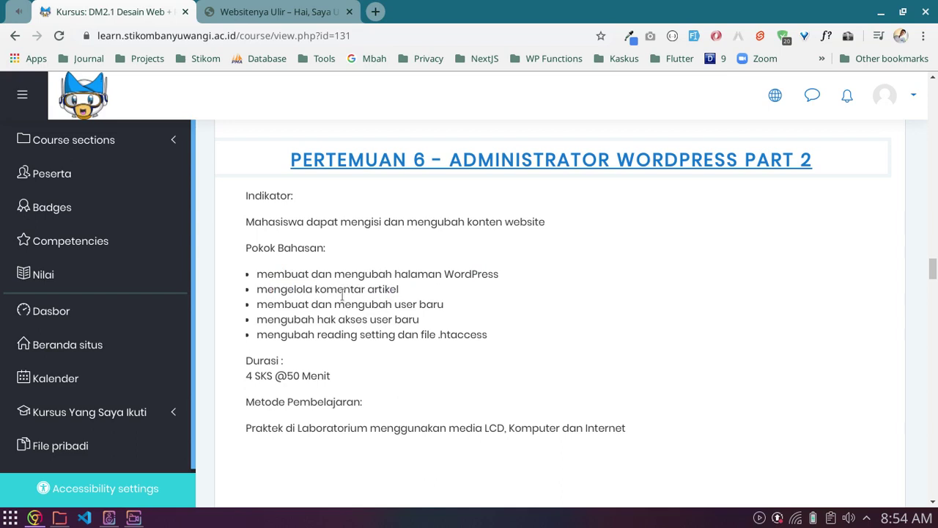
left_click_drag(273, 304, 422, 303)
left_click(400, 305)
left_click_drag(274, 319, 407, 317)
left_click(380, 323)
left_click_drag(281, 335, 491, 334)
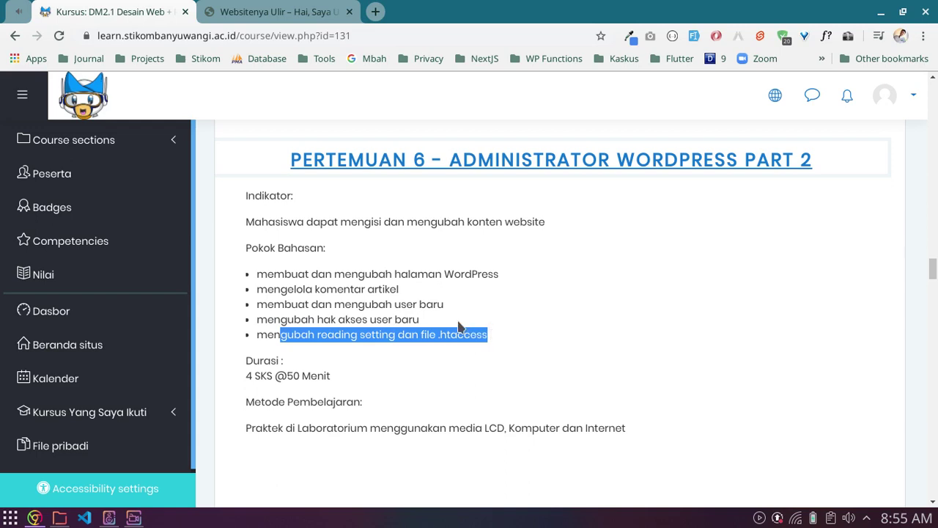
left_click(426, 307)
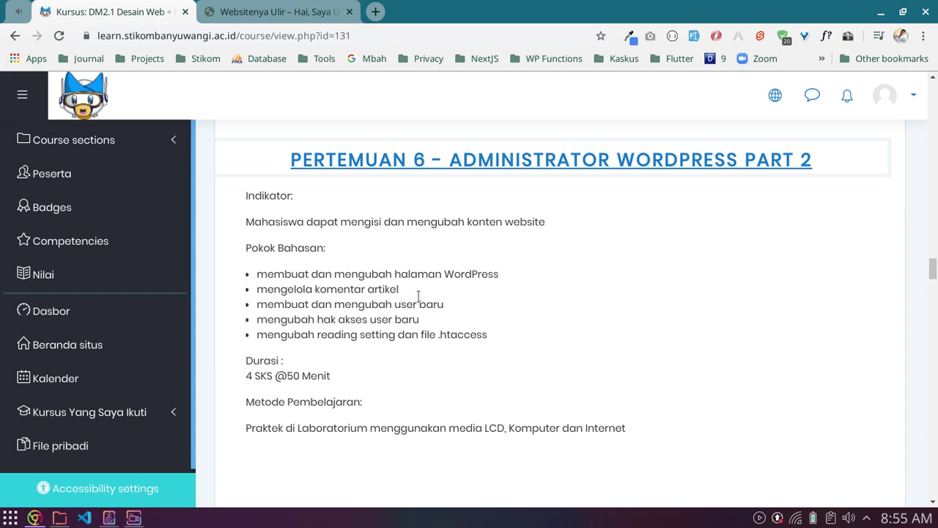
Step: Highlight the topic on creating WordPress pages again
left_click_drag(257, 273, 501, 280)
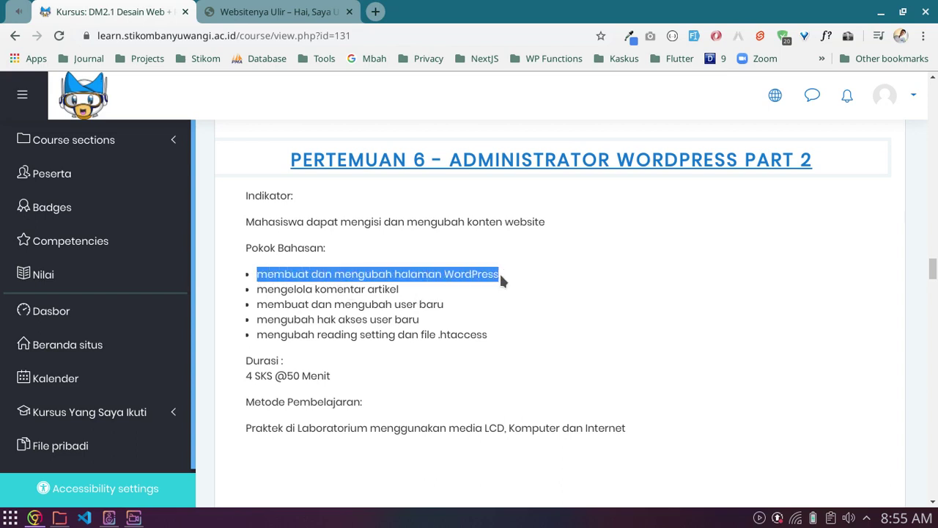
left_click(501, 279)
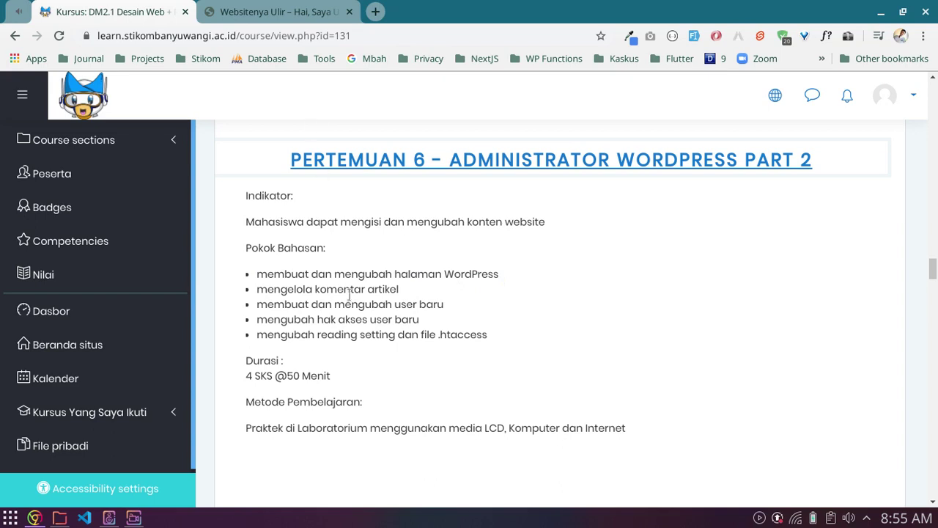
left_click_drag(257, 273, 502, 278)
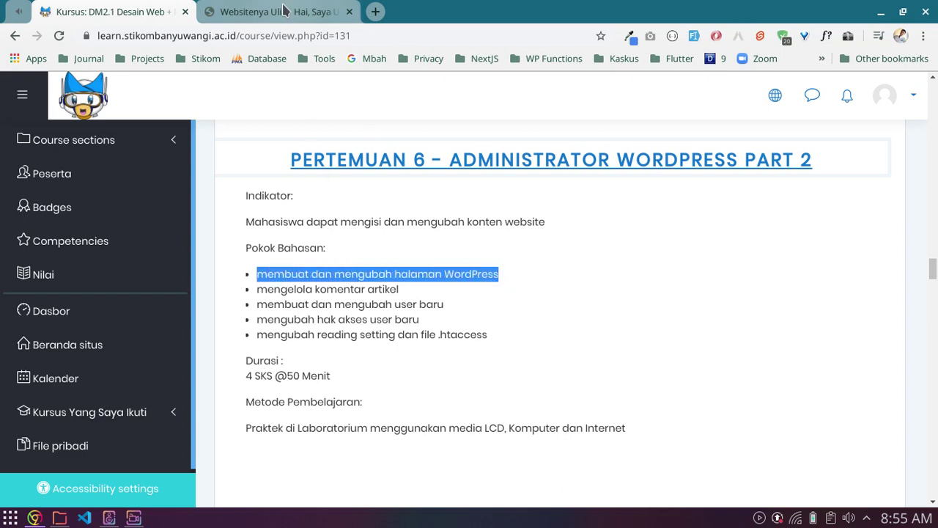
Step: Load the Websitenya Ulir site's wp-admin login page
left_click(284, 11)
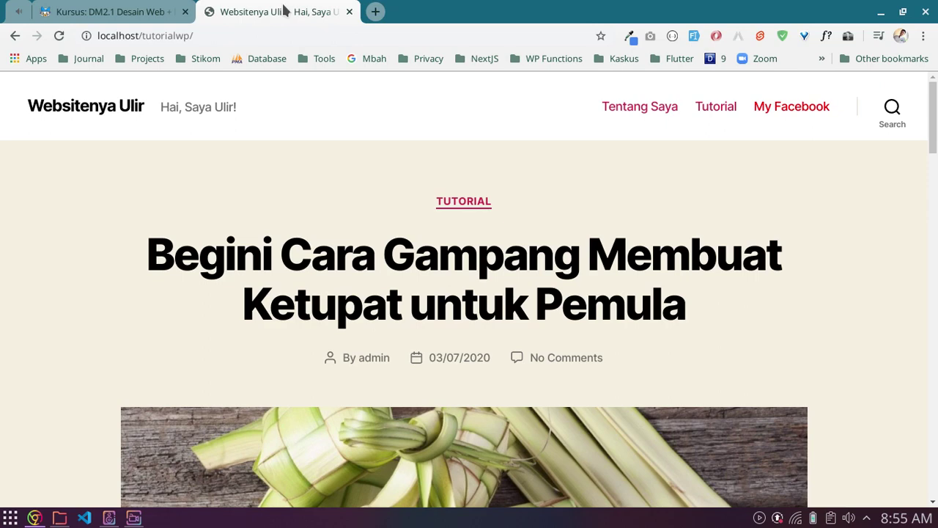
left_click(189, 39)
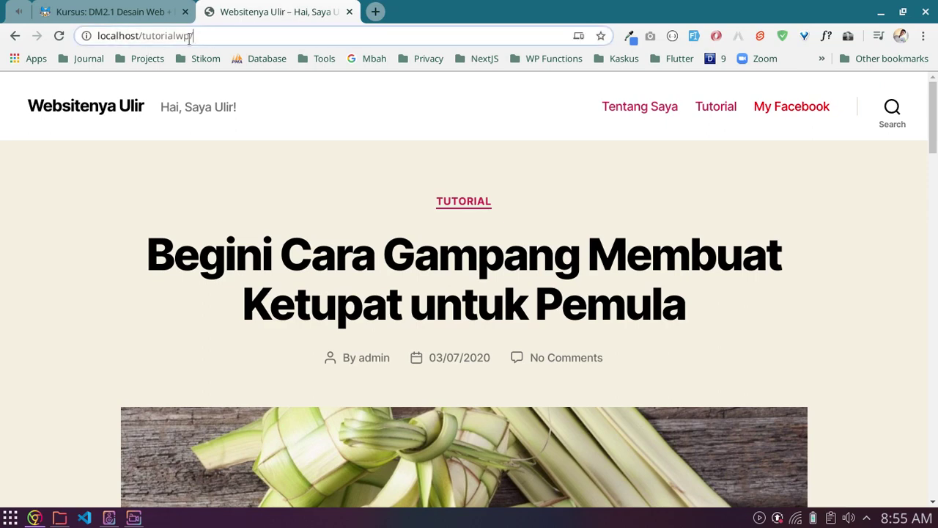
left_click_drag(189, 38, 146, 38)
left_click(247, 38)
type("wp-")
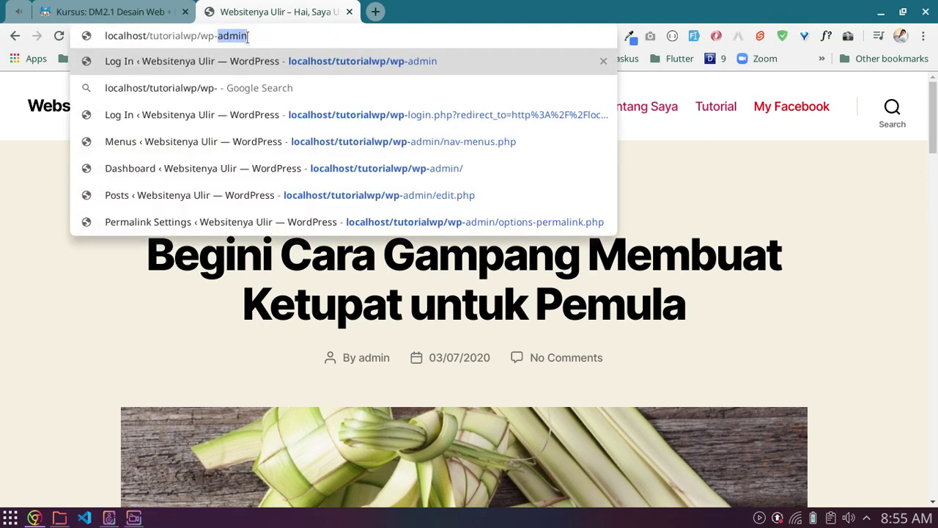
type("admin")
key("Return")
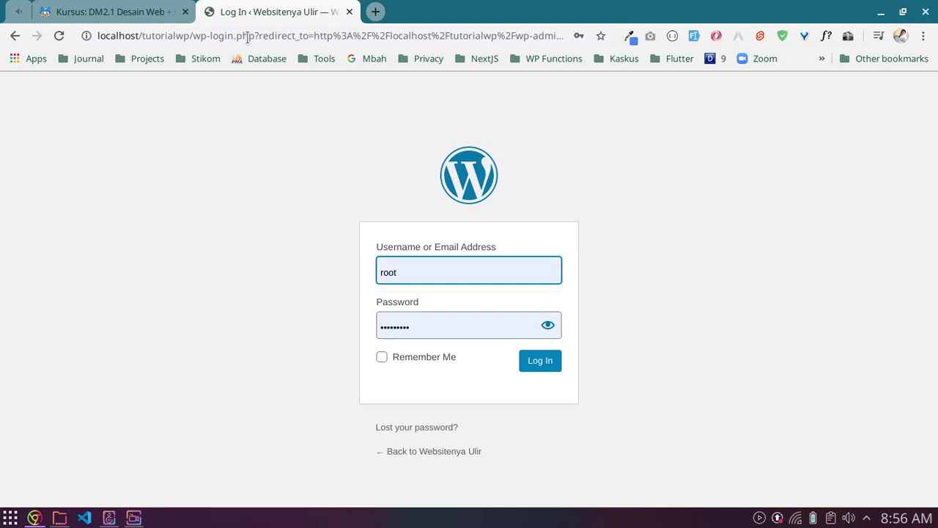
Step: Log in with the admin account's username and password
type("roo")
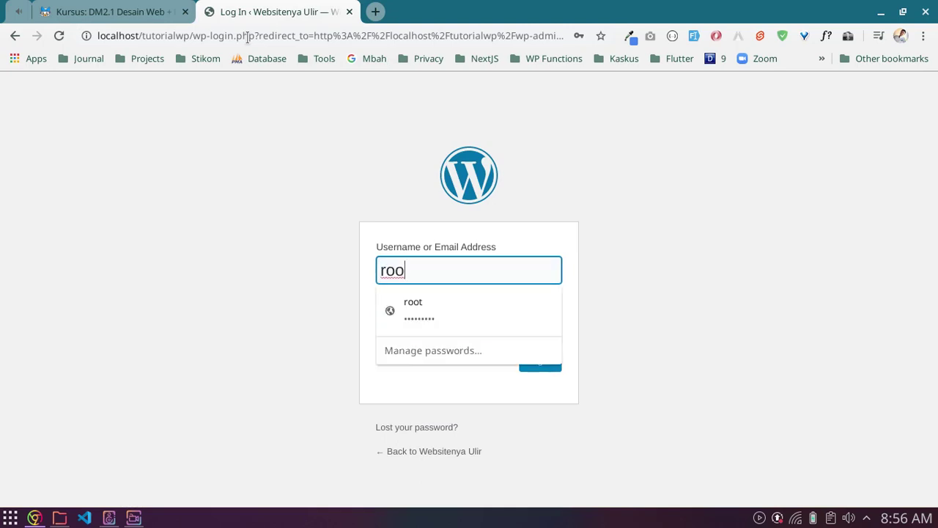
key("BackSpace")
key("BackSpace")
key("BackSpace")
type("admin")
key("Tab")
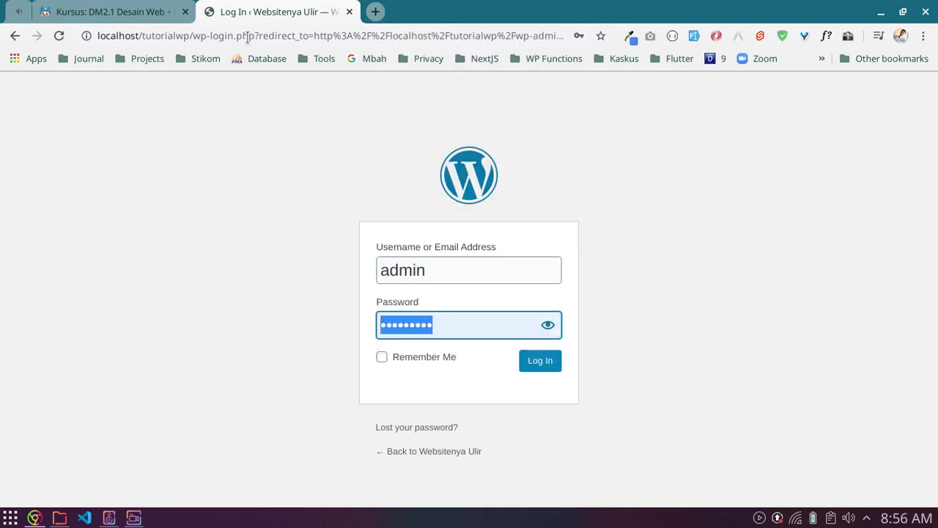
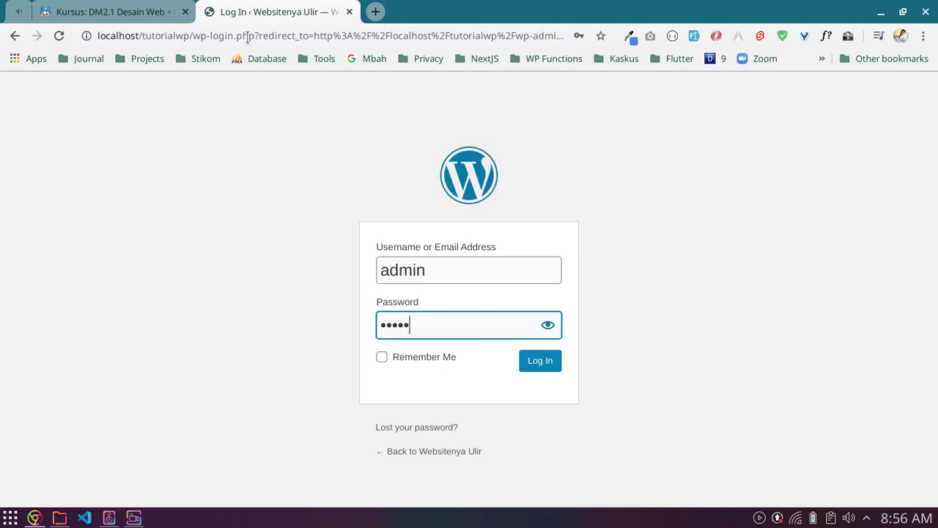
key("Return")
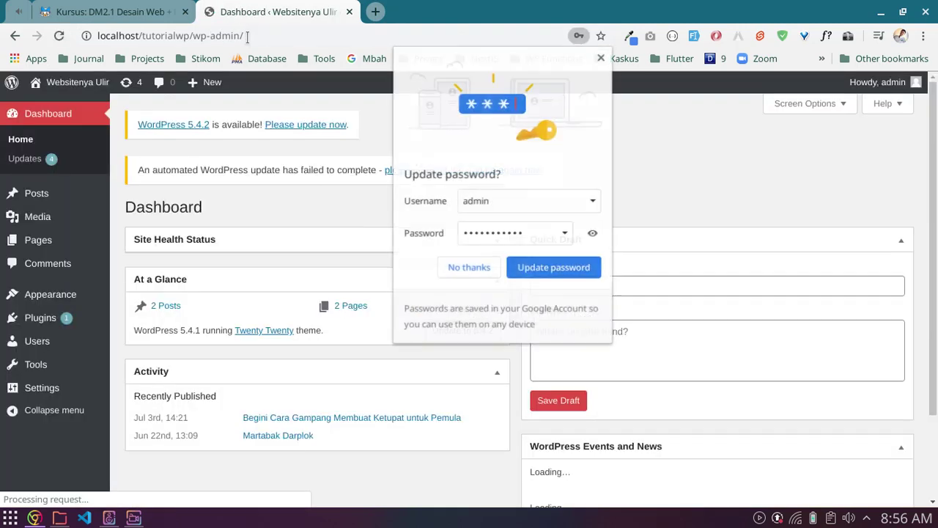
Step: Dismiss Chrome's password-update prompt and return to the WordPress Dashboard after glancing at Moodle
left_click(601, 57)
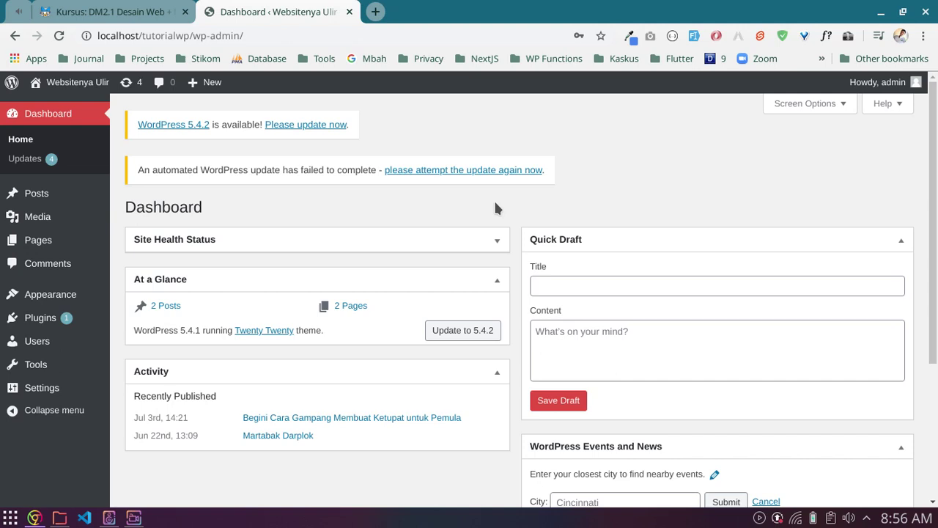
scroll(495, 207, "down", 1)
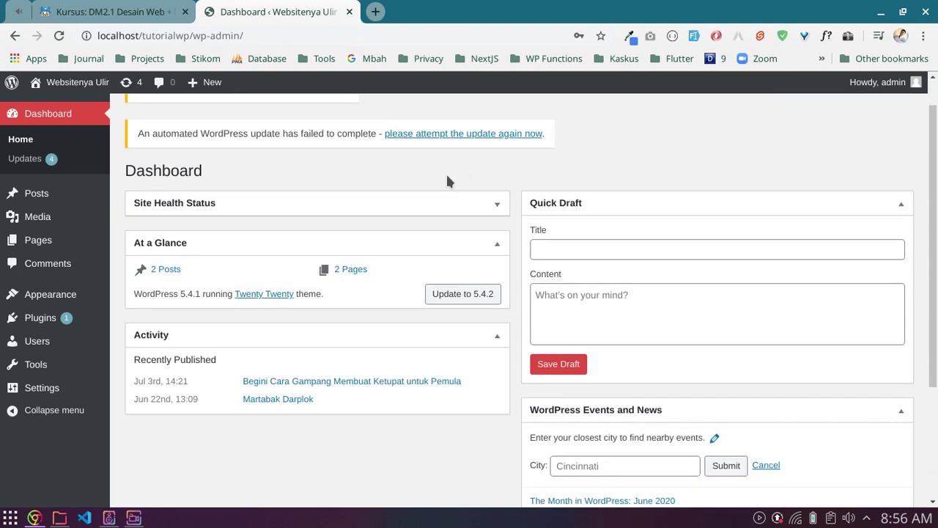
scroll(447, 180, "up", 1)
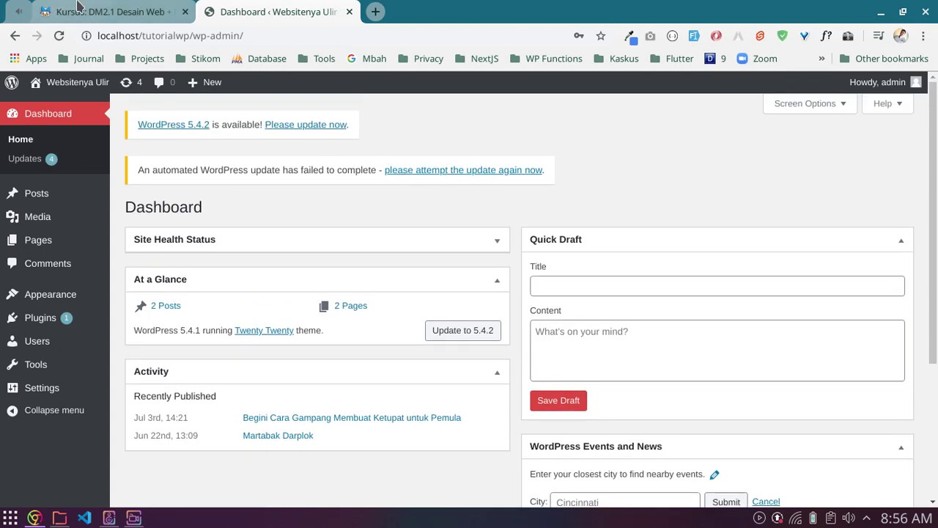
left_click(60, 10)
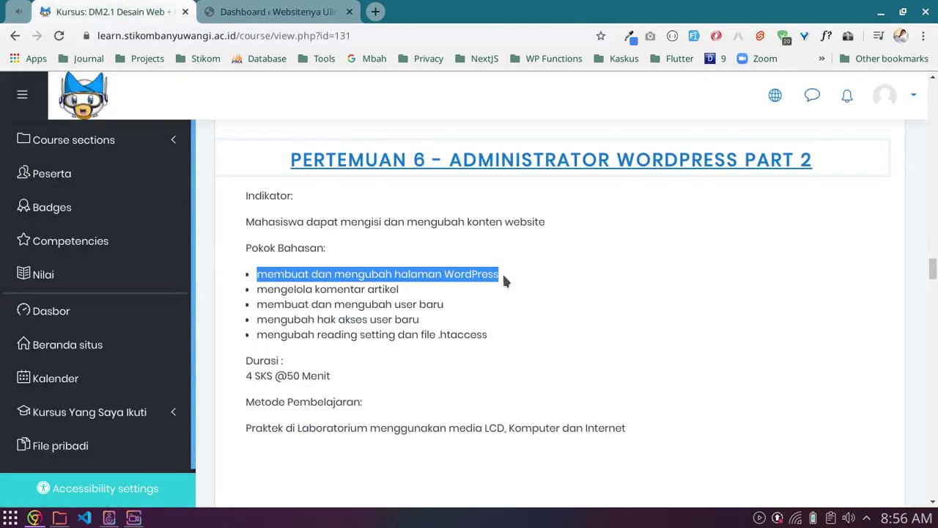
key("ctrl+Tab")
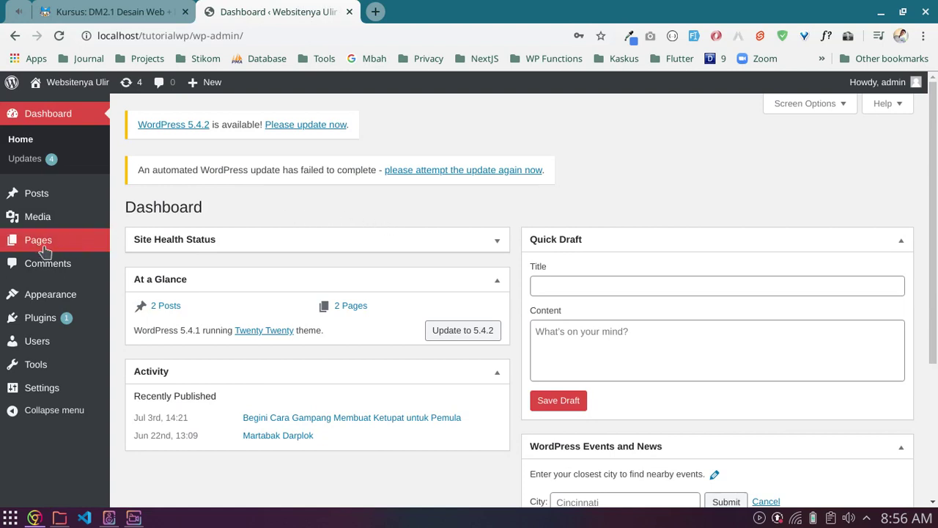
mouse_move(33, 247)
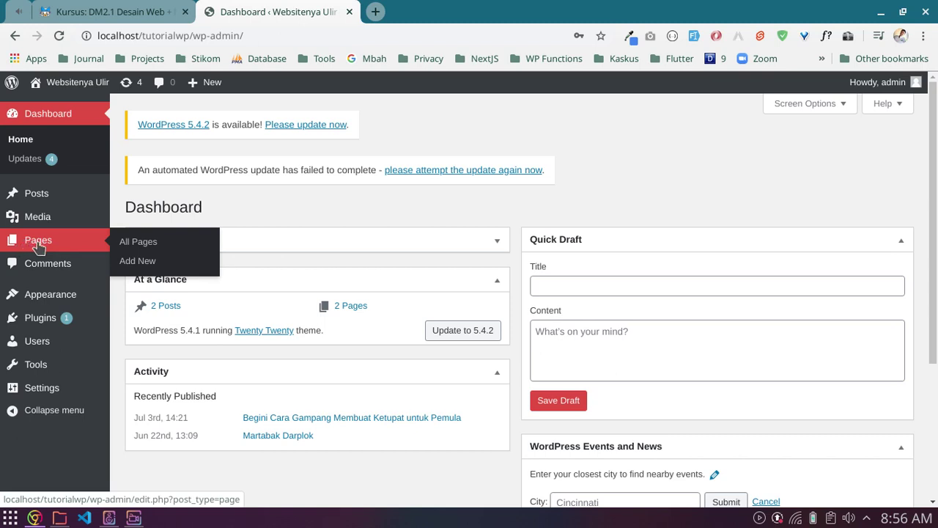
Step: Open the Pages list, then a blank Add New page editor in a new tab
left_click(41, 249)
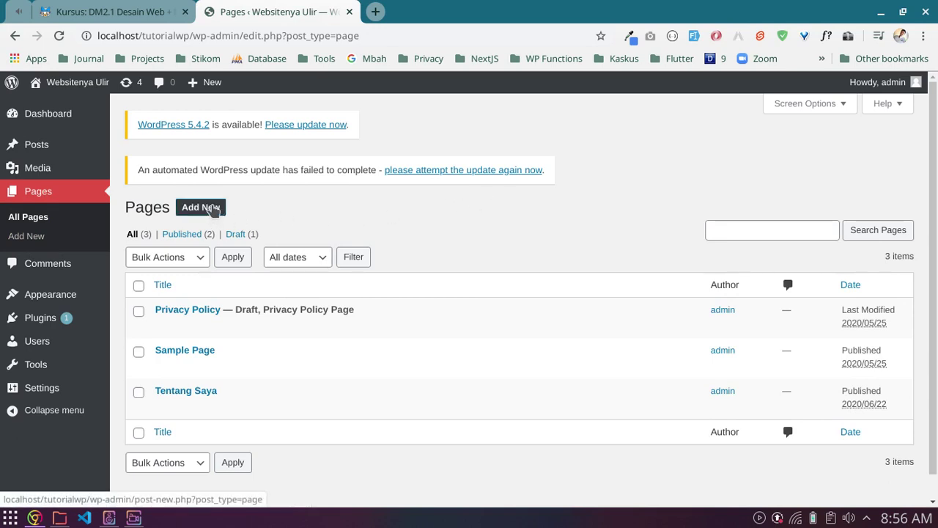
middle_click(213, 214)
left_click(431, 13)
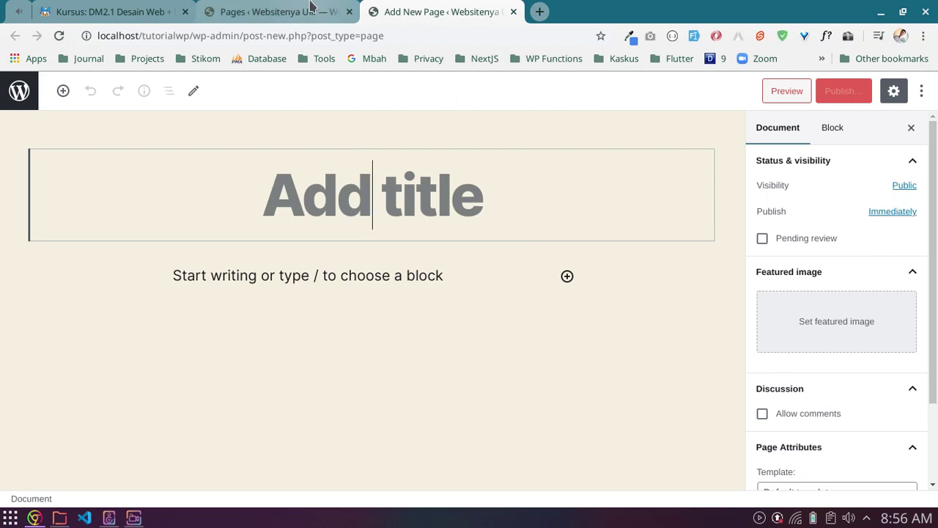
Step: Return to the All Pages list tab
left_click(310, 8)
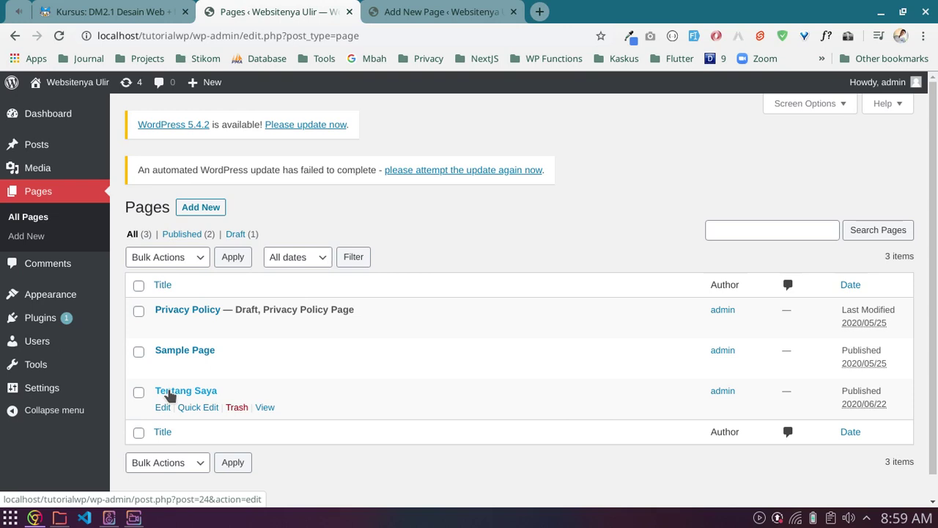
Step: Try Quick Edit on Tentang Saya, cancel it, and open the page in the block editor
left_click(196, 408)
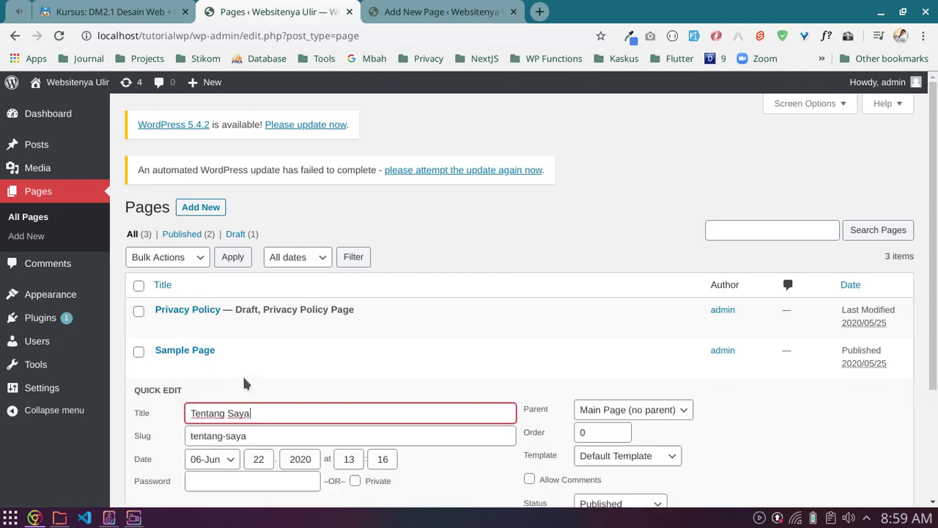
scroll(436, 347, "down", 3)
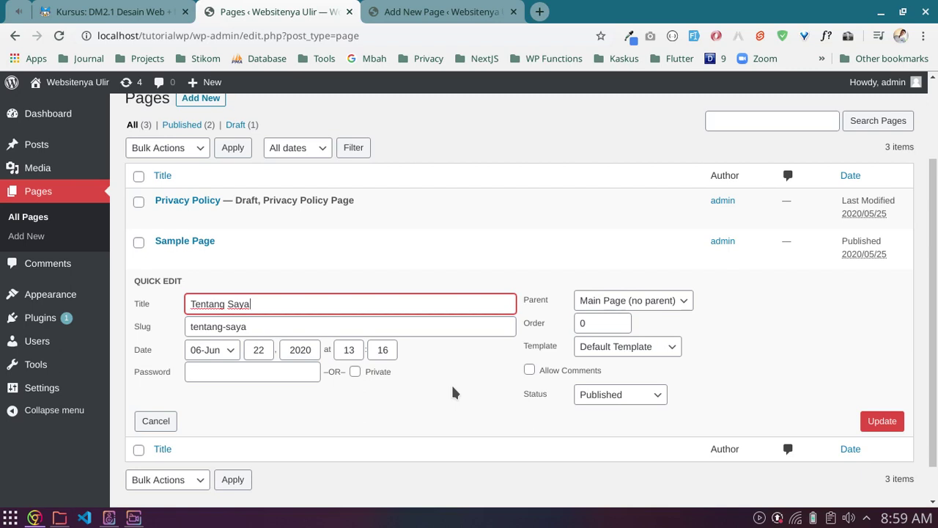
left_click(158, 426)
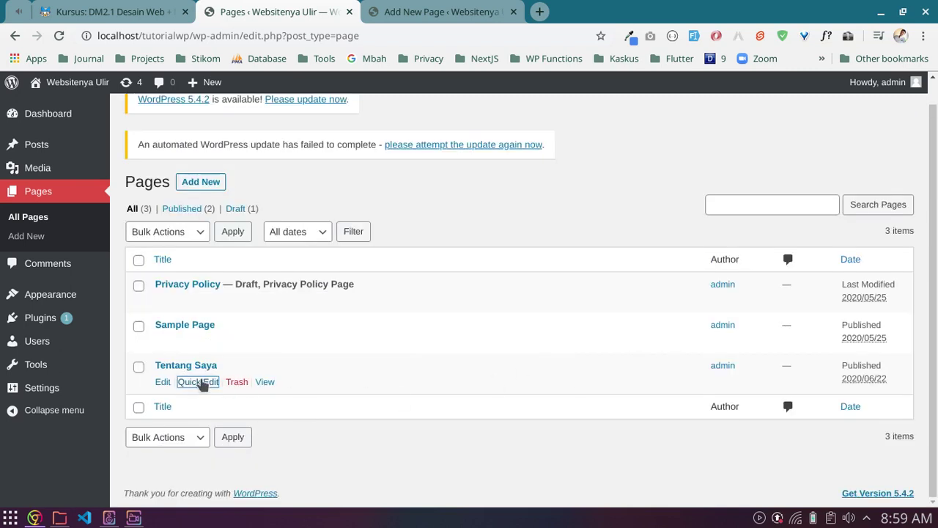
left_click(162, 382)
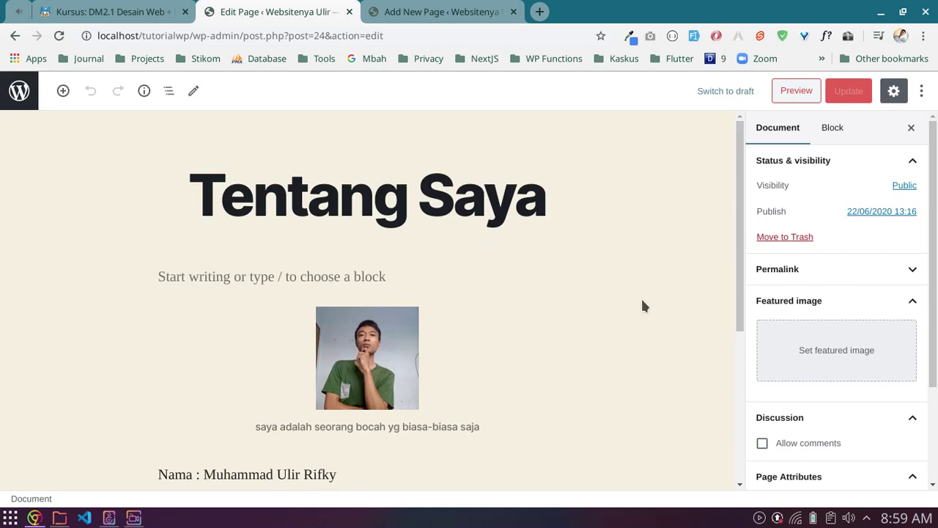
Step: Keep Tentang Saya's Parent Page at (no parent) and go back to the Pages list
scroll(651, 310, "down", 2)
scroll(832, 359, "down", 2)
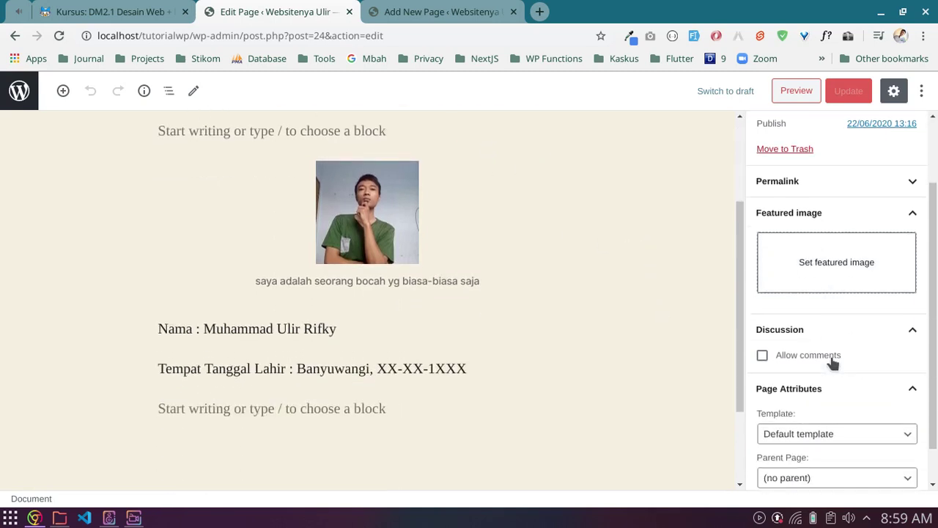
left_click(798, 437)
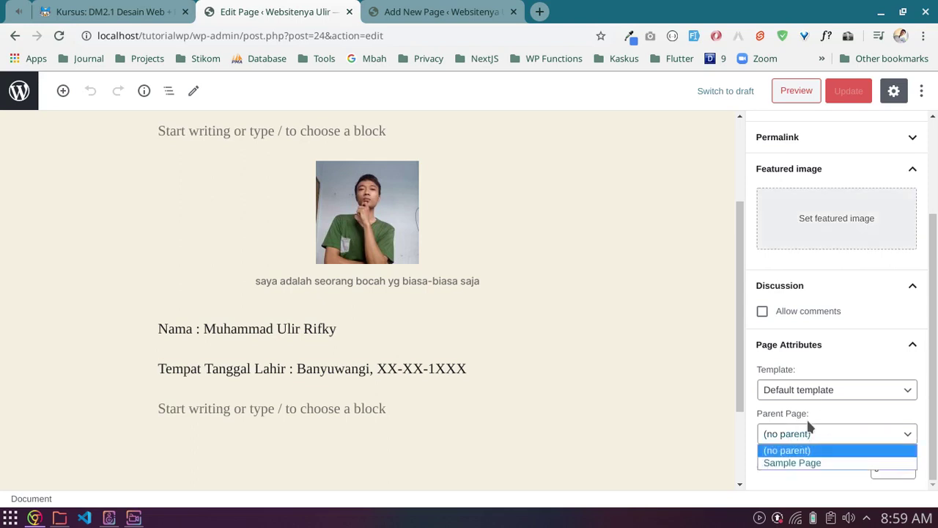
scroll(303, 255, "up", 2)
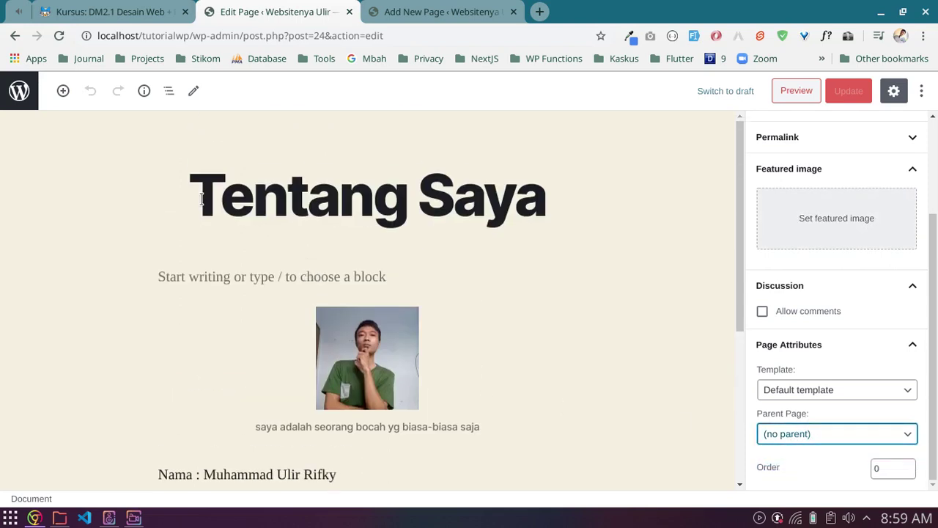
left_click_drag(204, 199, 541, 209)
scroll(634, 348, "down", 4)
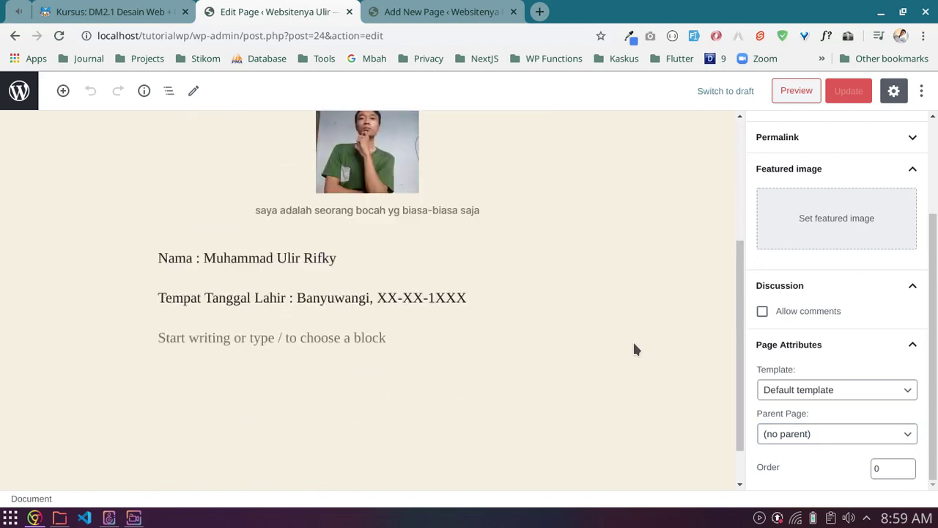
left_click(802, 445)
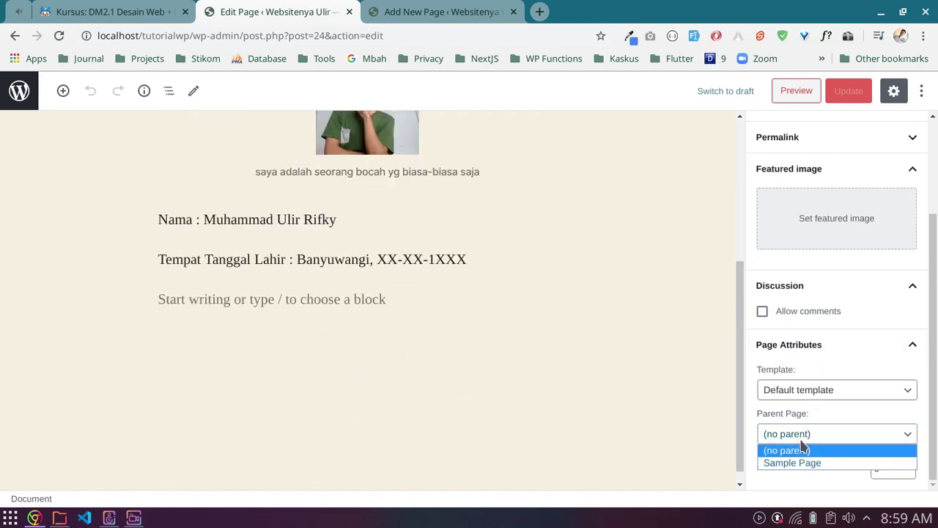
left_click(805, 419)
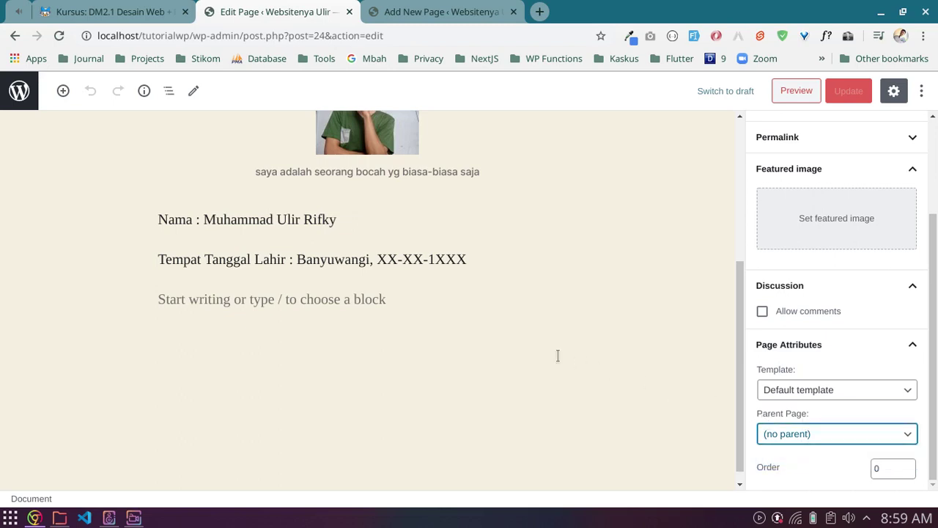
scroll(557, 355, "up", 4)
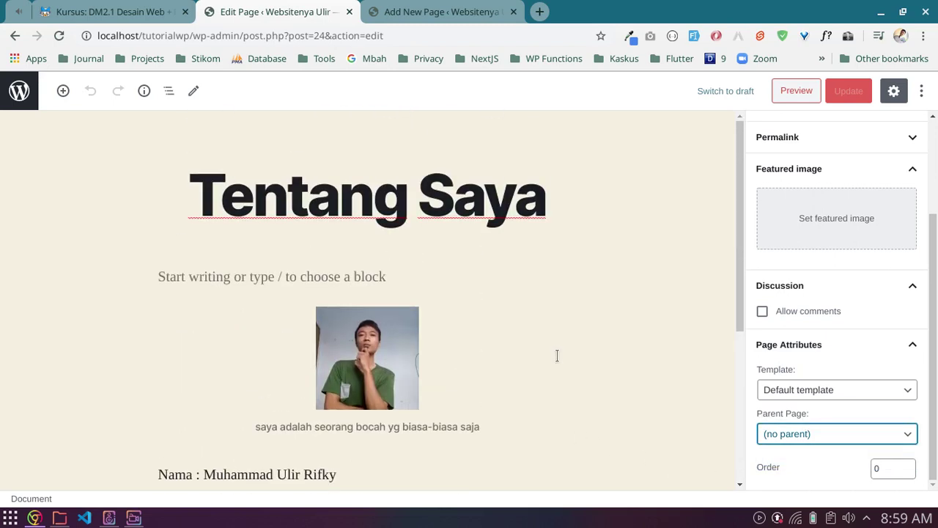
left_click(855, 411)
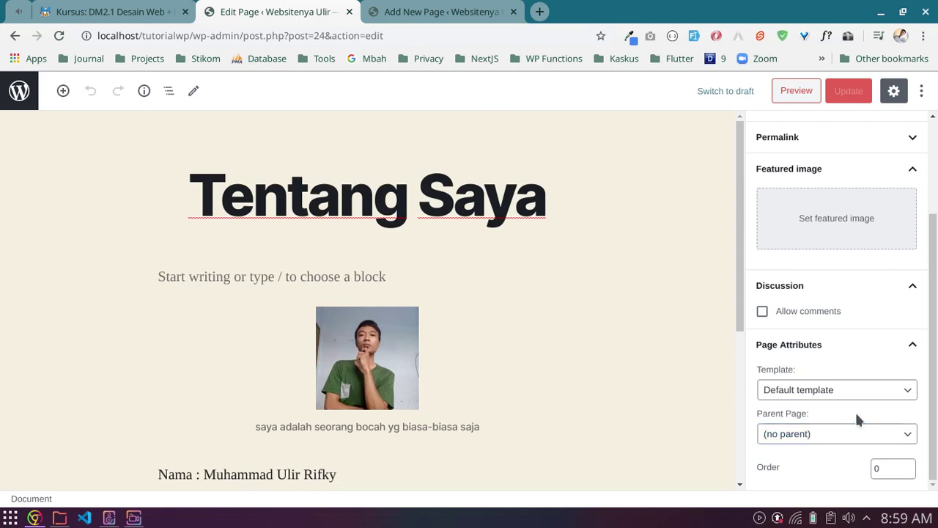
left_click(19, 91)
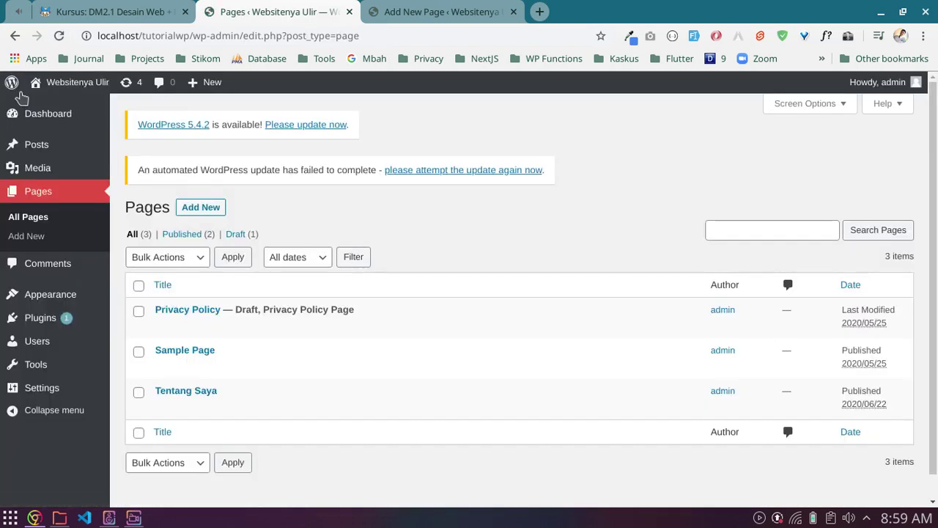
Step: Open a new-post editor in another tab, look it over, then close that tab
mouse_move(38, 145)
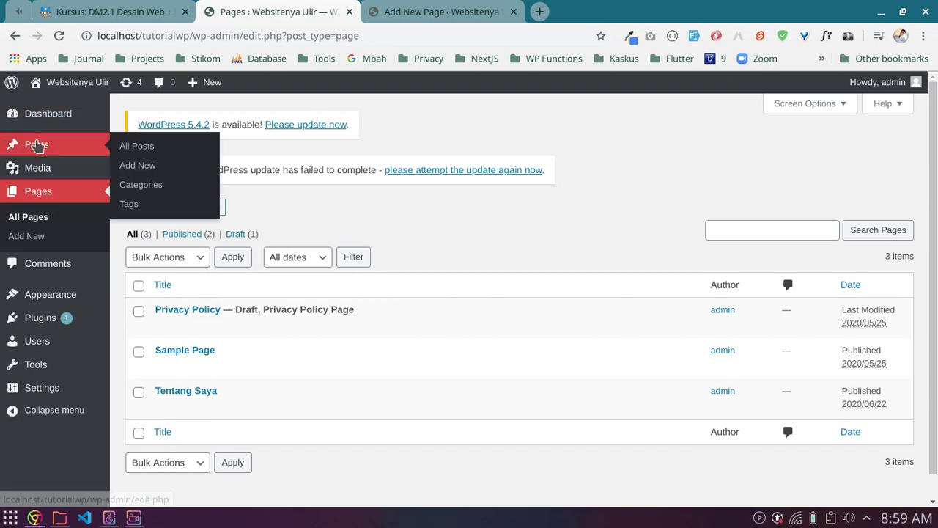
right_click(136, 166)
left_click(204, 181)
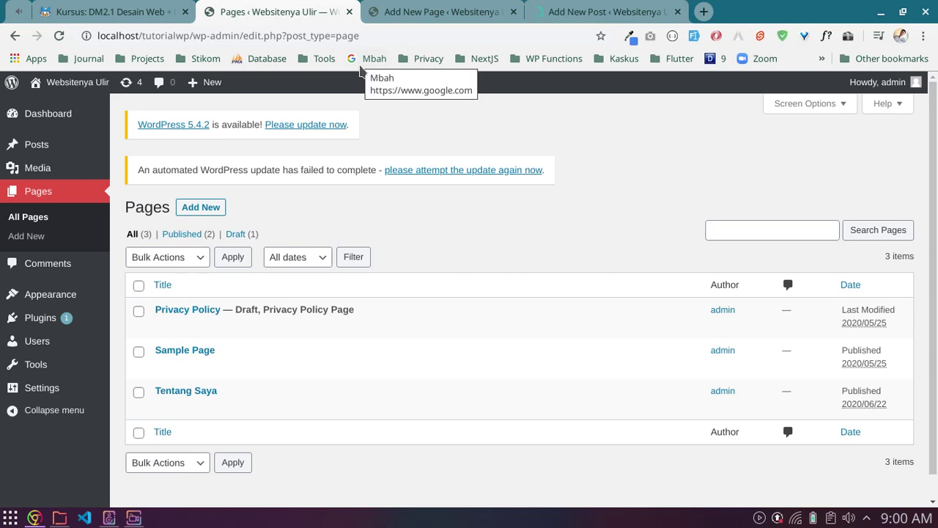
left_click(565, 7)
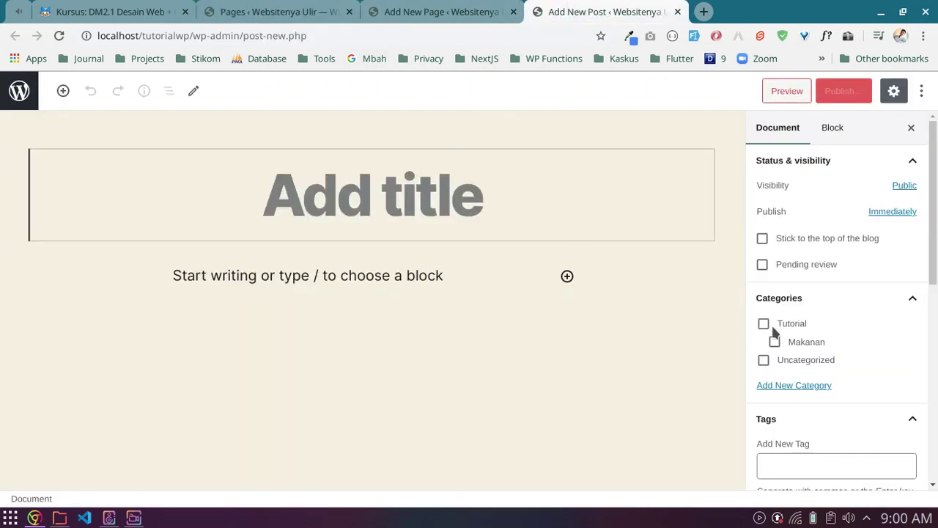
scroll(799, 344, "down", 4)
scroll(803, 349, "down", 2)
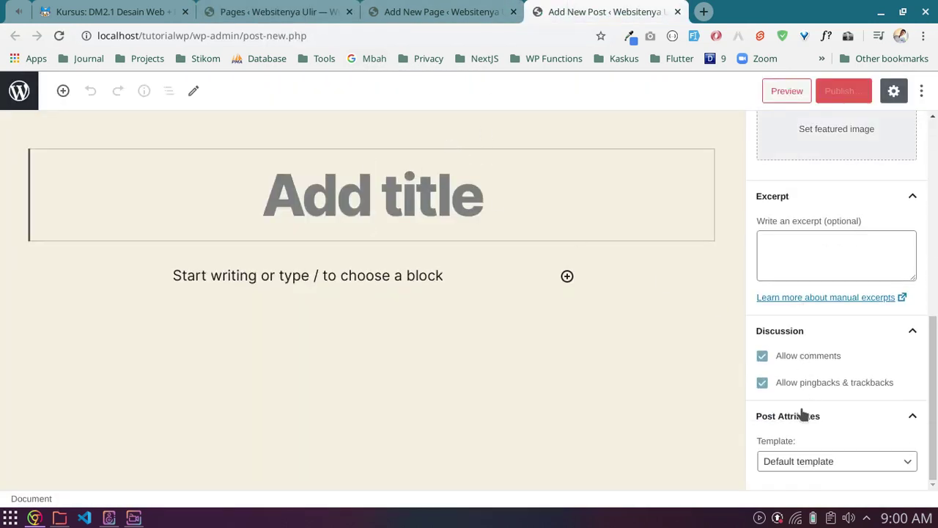
scroll(799, 448, "up", 6)
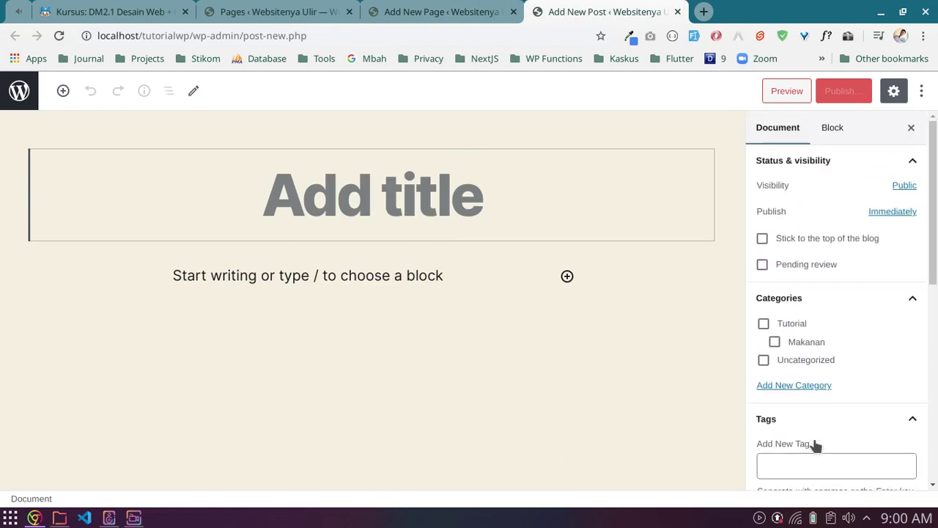
left_click(496, 4)
scroll(863, 406, "down", 3)
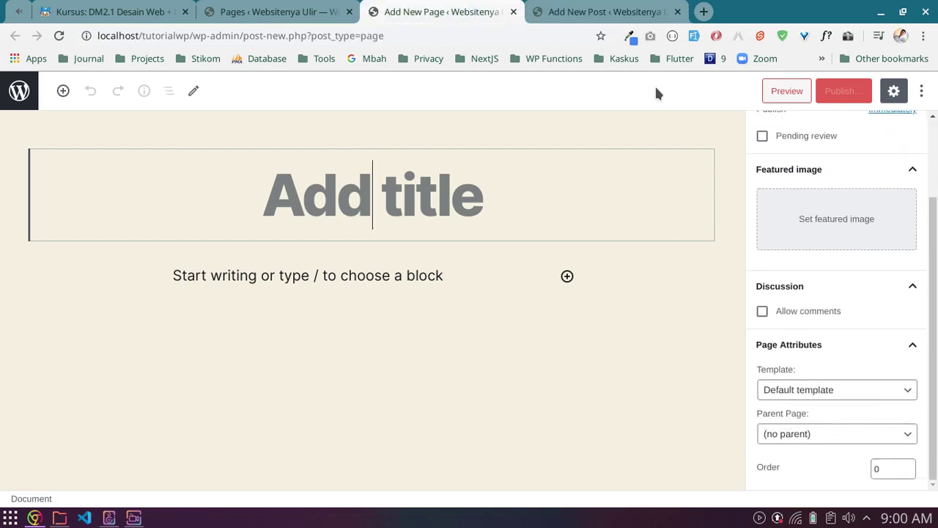
left_click(631, 12)
left_click(677, 12)
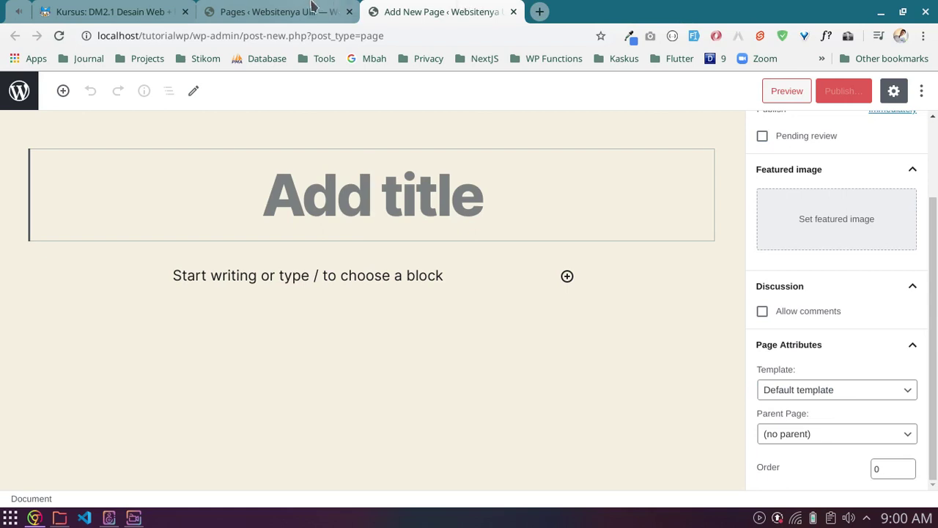
Step: Start a new page from the Pages list and close the duplicate new-page tab
left_click(312, 9)
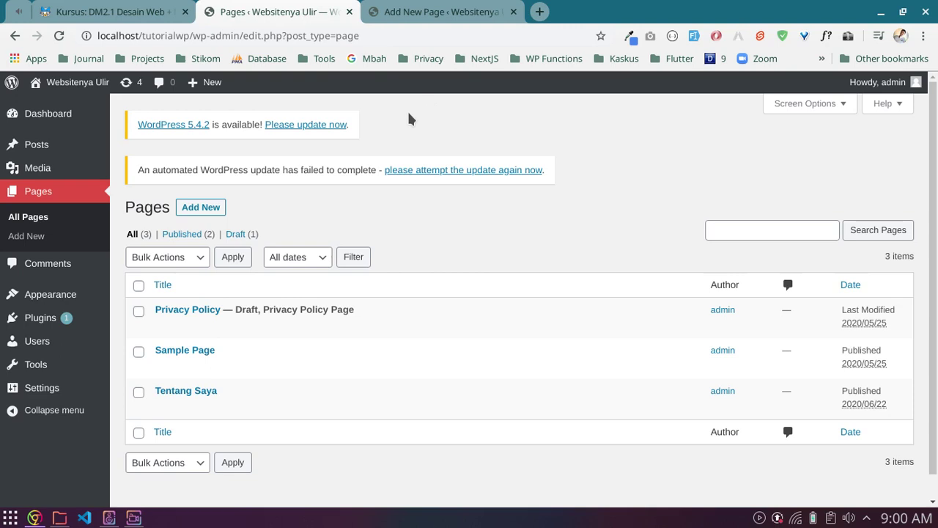
left_click(186, 210)
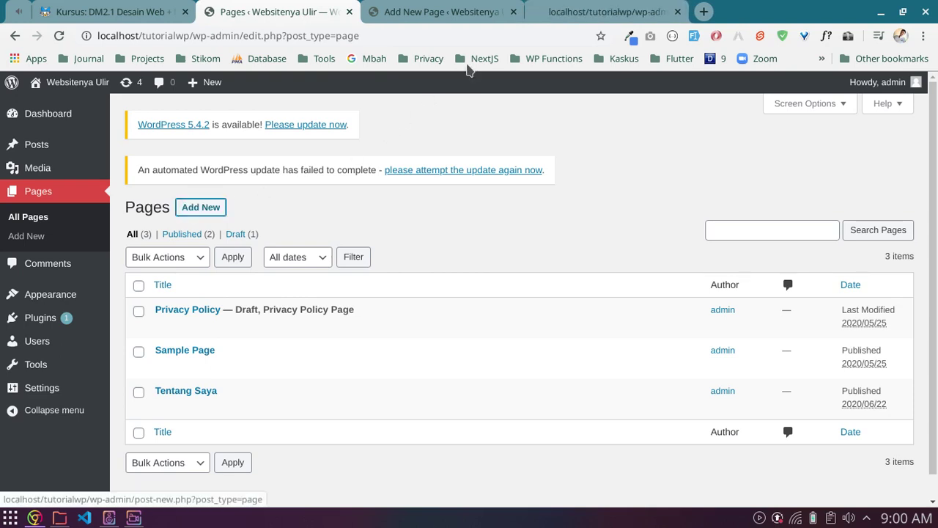
left_click(574, 16)
left_click(513, 13)
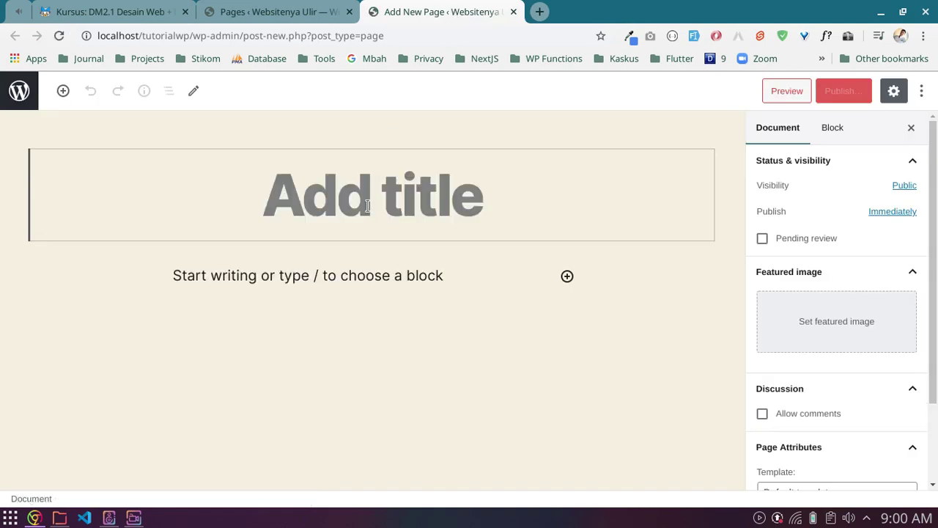
Step: Title the new page 'Hubungi Kami'
type("Hubn")
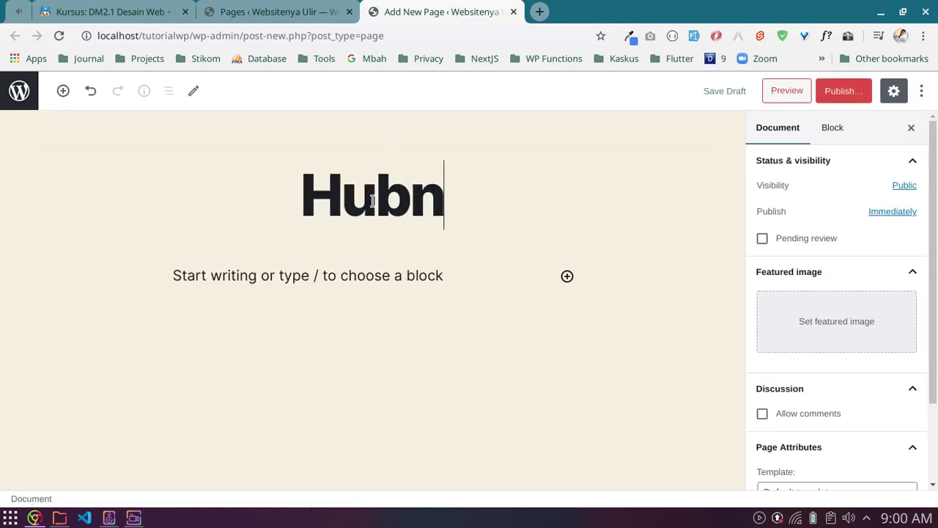
key("BackSpace")
type("ungi Kami")
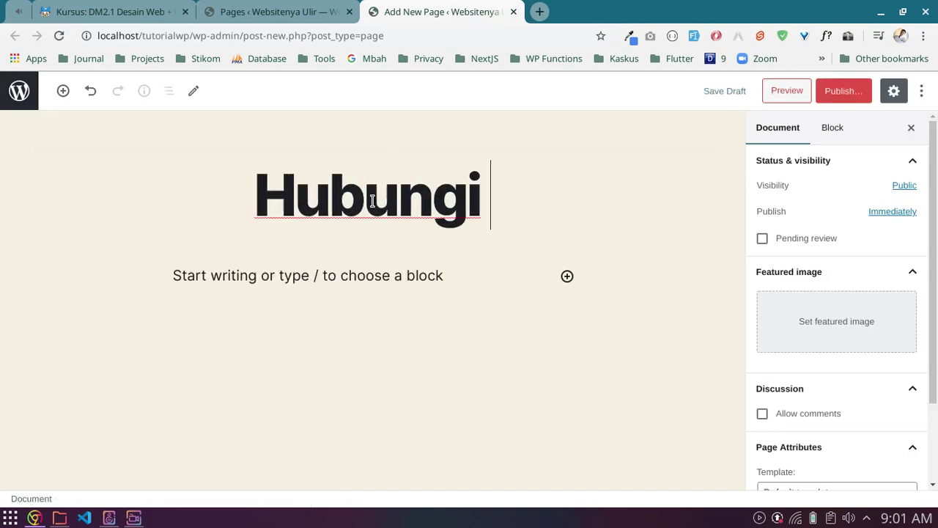
Step: Write the intro paragraph ending 'menghubungi saya melalui :' and start a WA bullet with the phone number
left_click(294, 278)
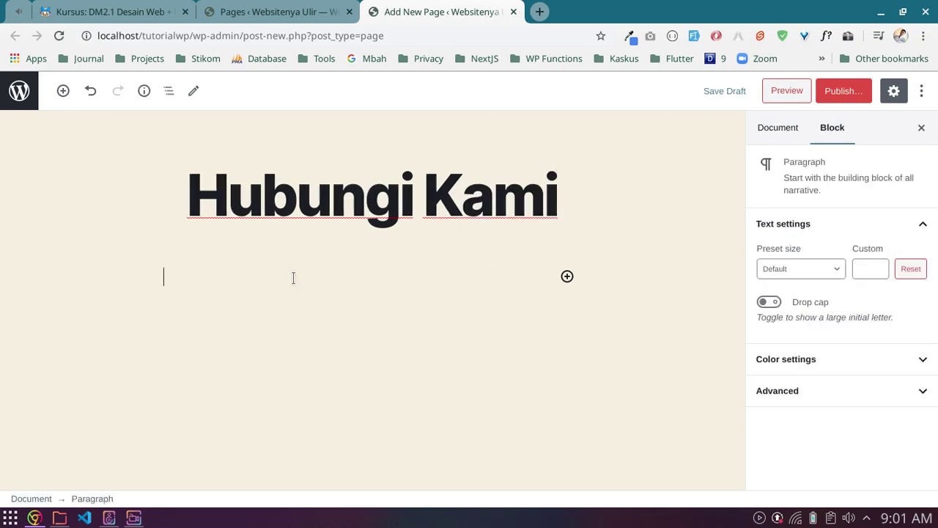
type("Jika Ka")
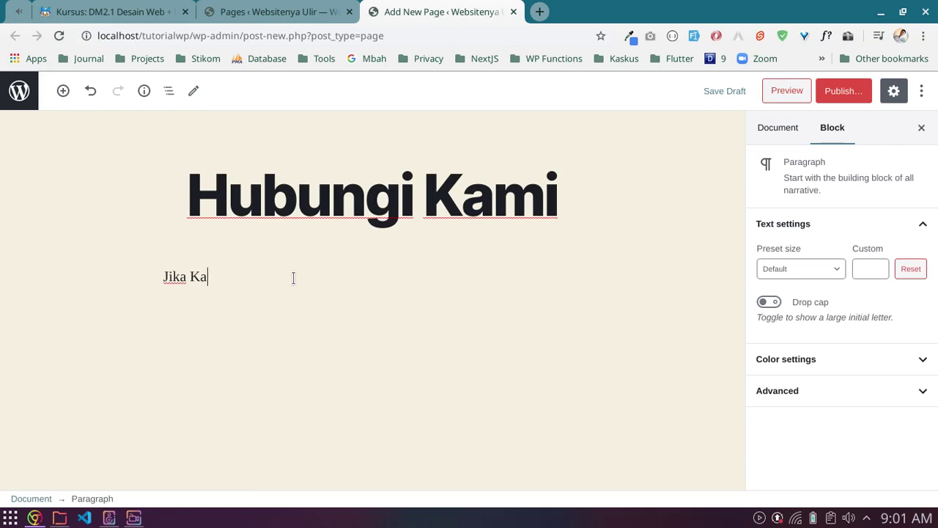
key("BackSpace")
key("BackSpace")
type("anda b")
type("ngin ")
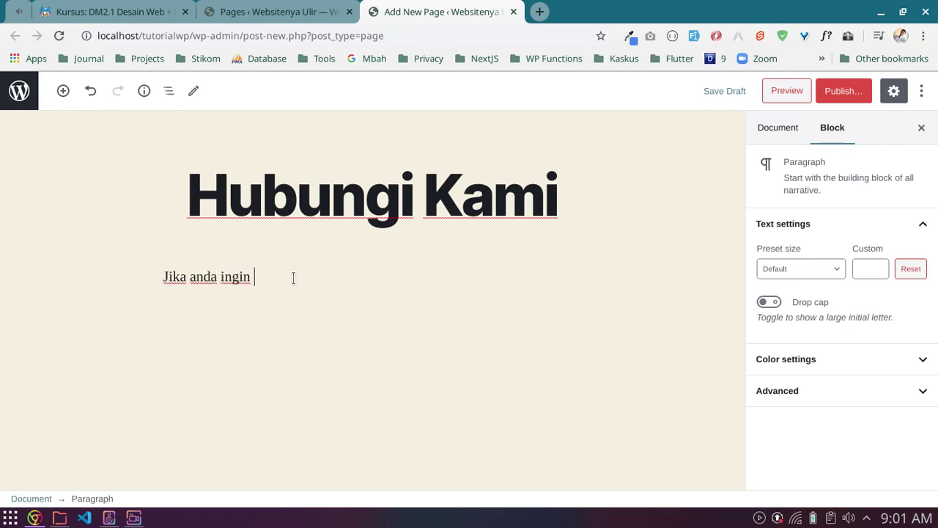
type("berkenalan dengan saya")
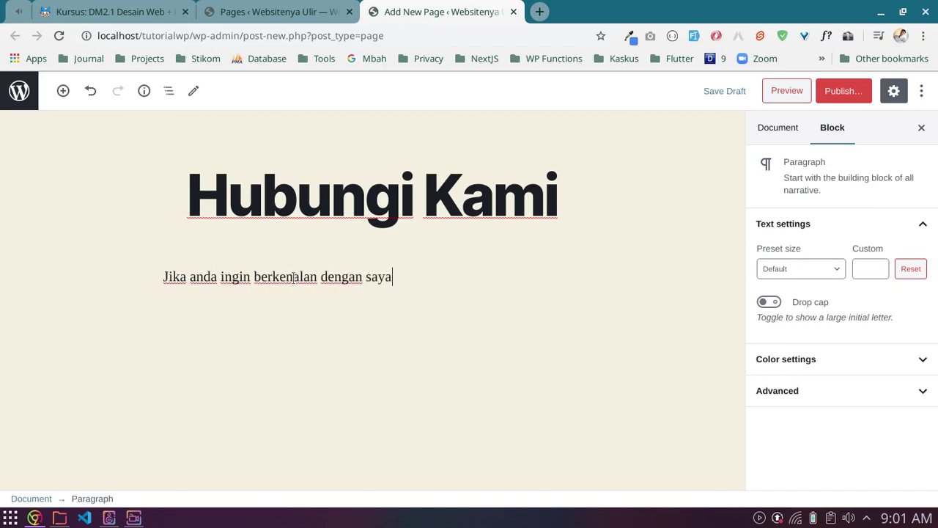
type(" silak")
key("BackSpace")
key("BackSpace")
key("BackSpace")
key("BackSpace")
key("BackSpace")
key("BackSpace")
type(", silakan un")
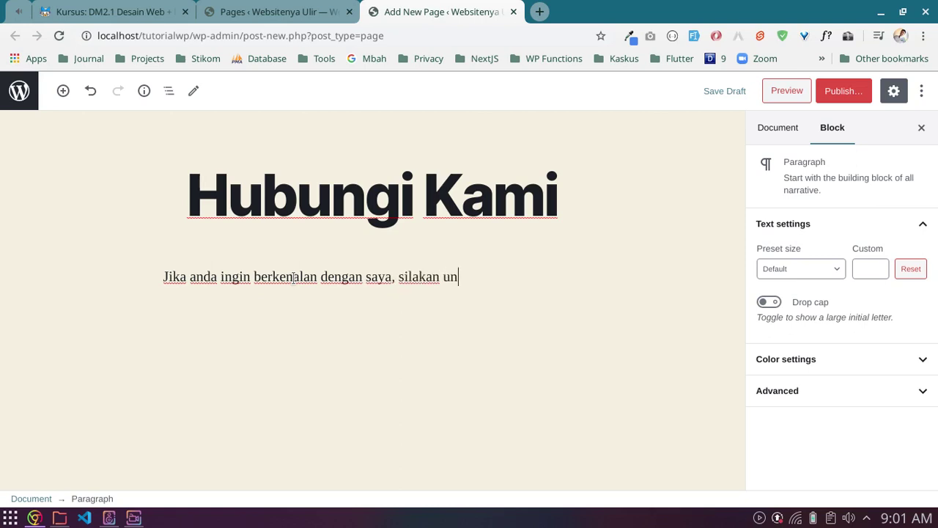
type("tuk menghubu")
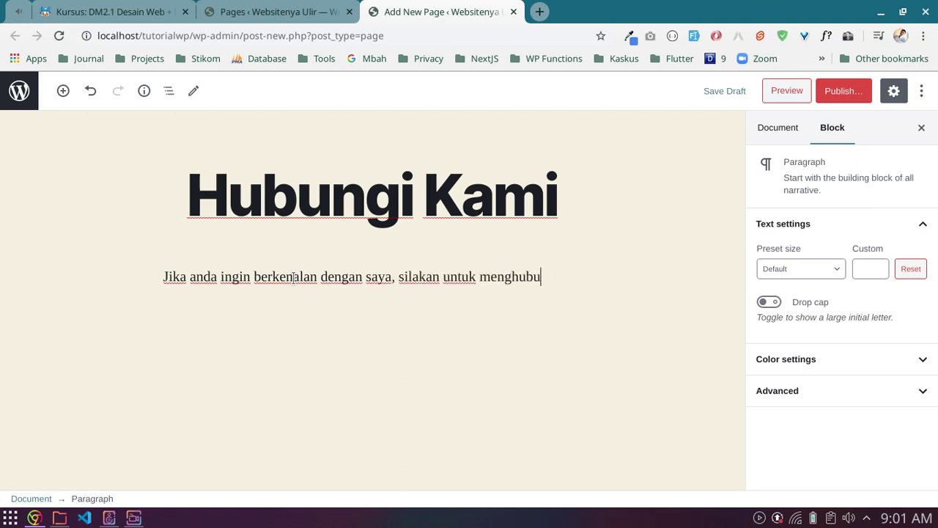
type("ngi saya melalu")
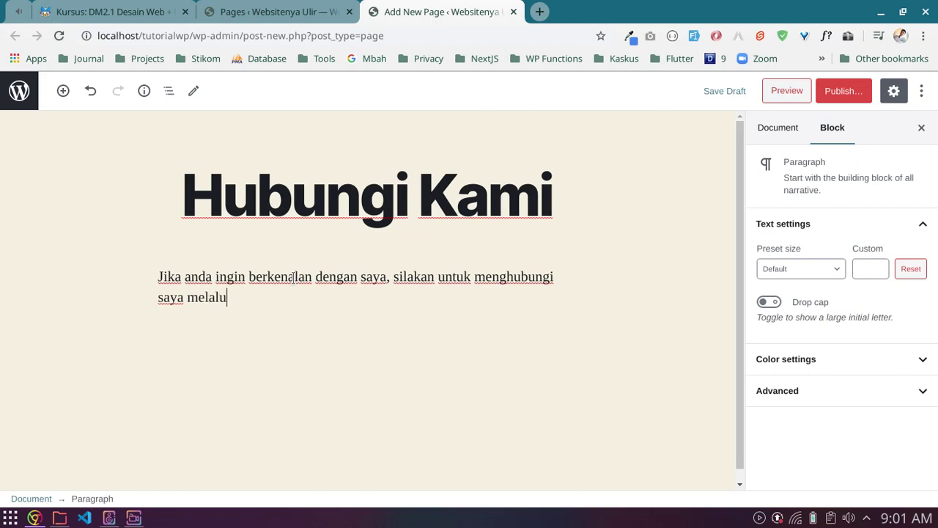
type("i :")
key("Return")
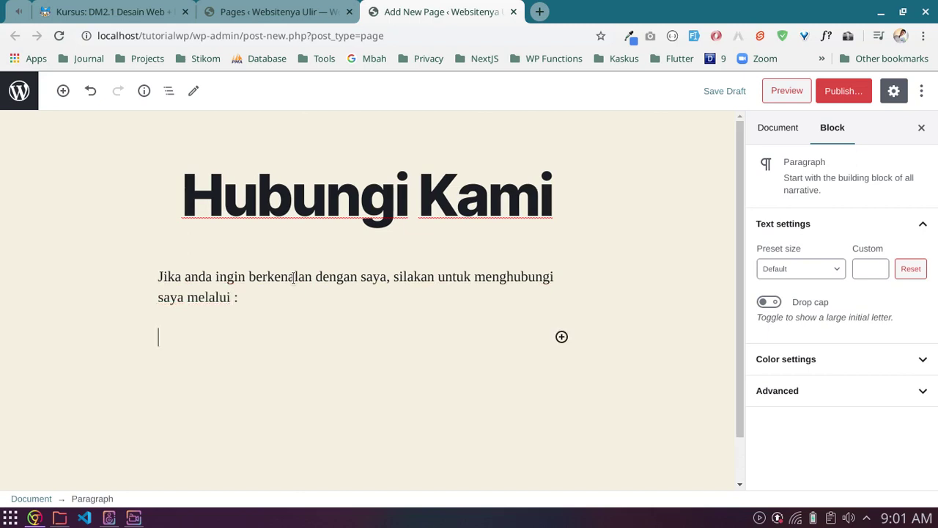
type("- ")
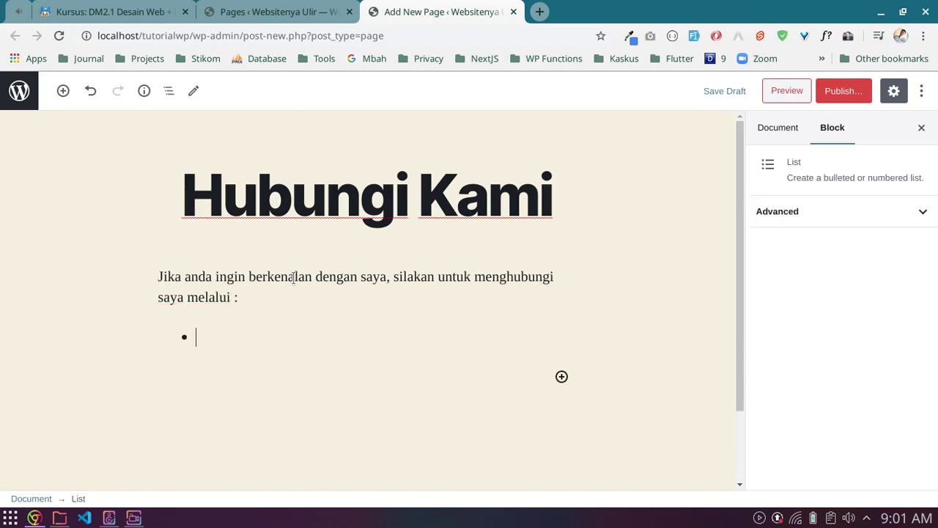
type("WA : 081234")
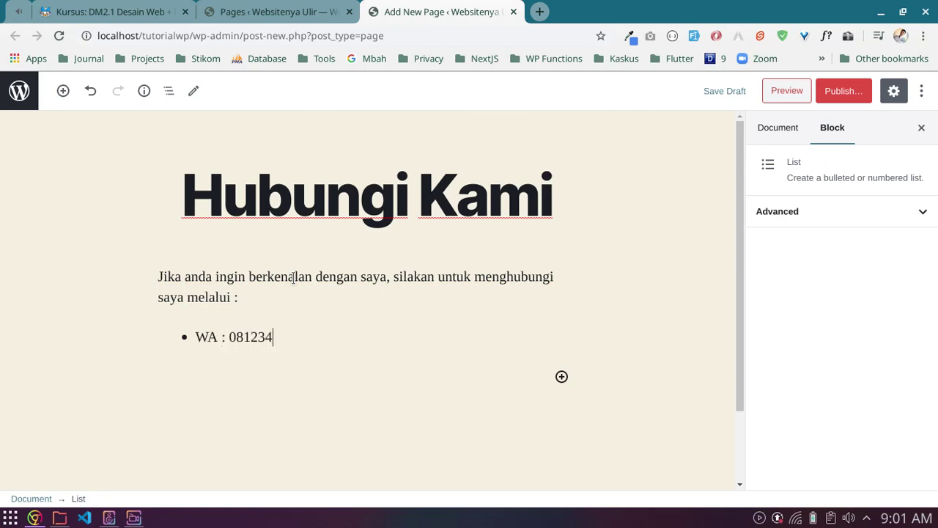
type("567890")
Step: Add email and BBM bullets to the contact list with the email address and BBM PIN
key("Return")
type("email")
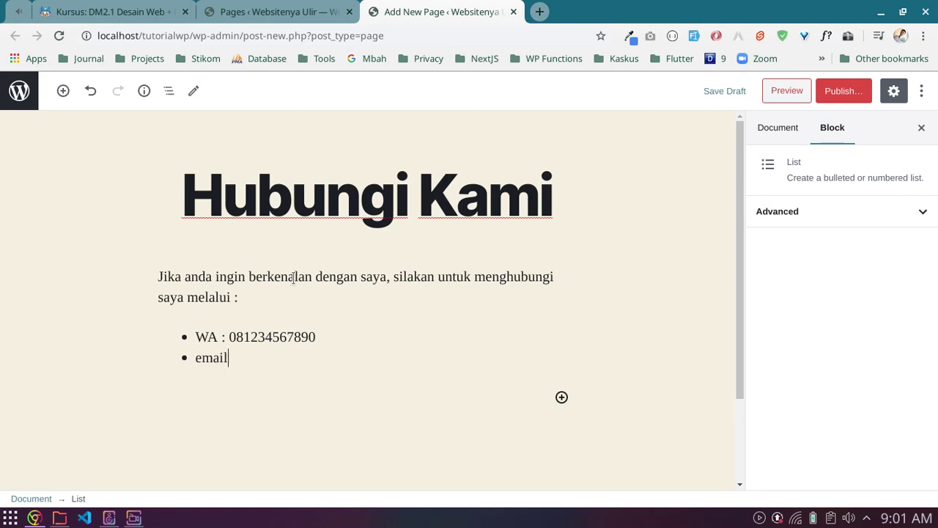
type(" : ulirrifk")
key("BackSpace")
key("BackSpace")
key("BackSpace")
key("BackSpace")
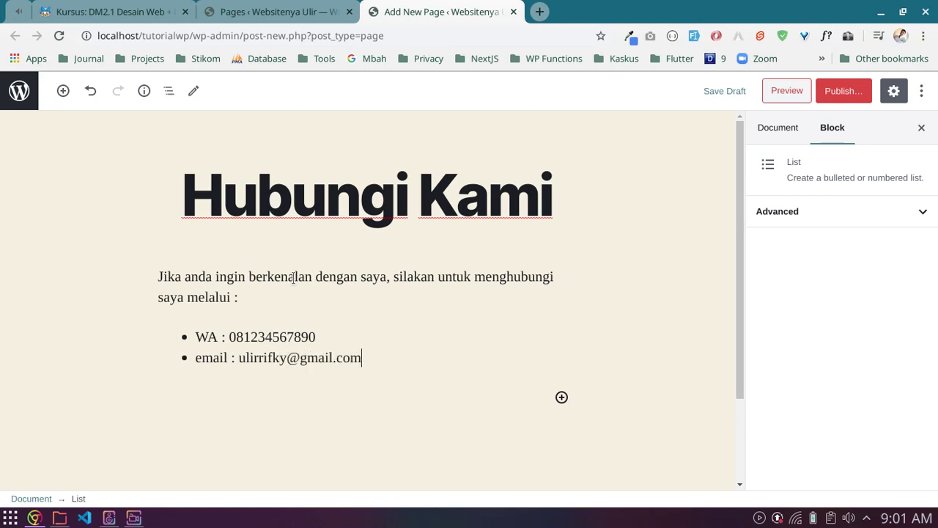
key("Return")
type("BBM")
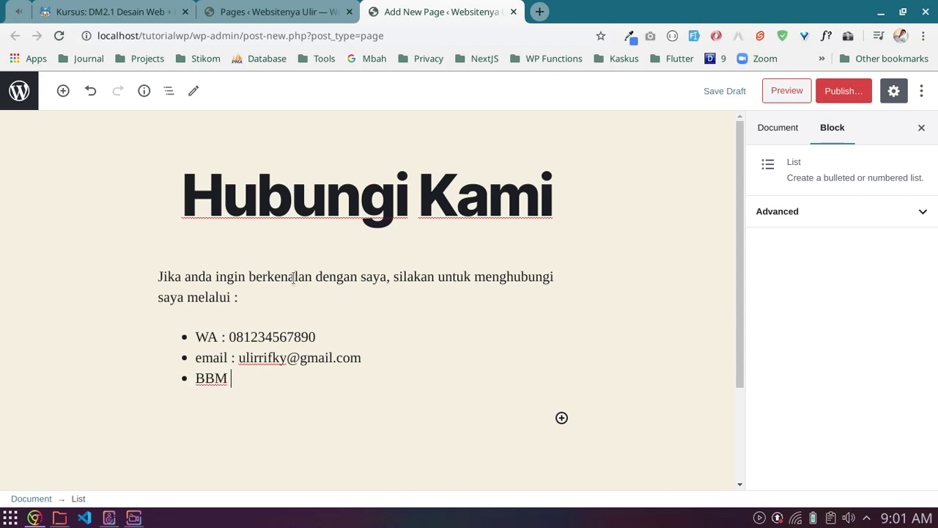
type(" : 33")
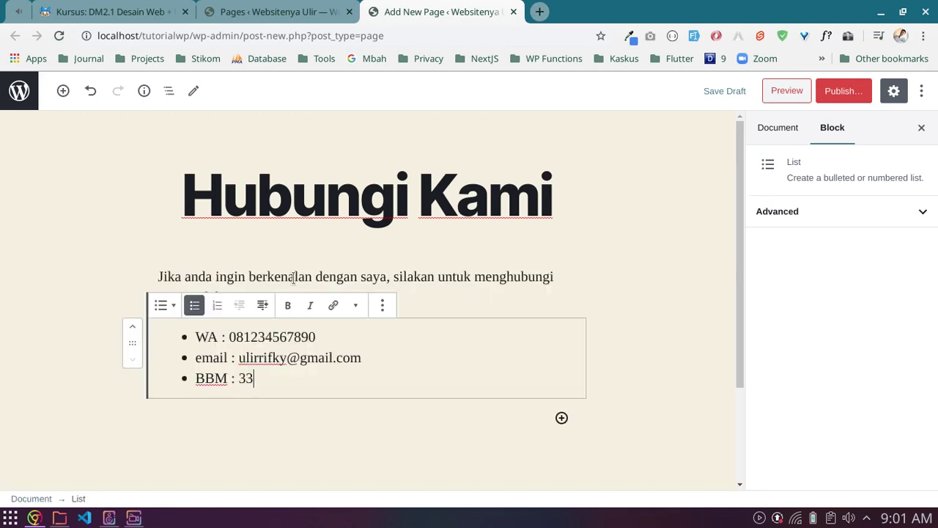
type("3339999")
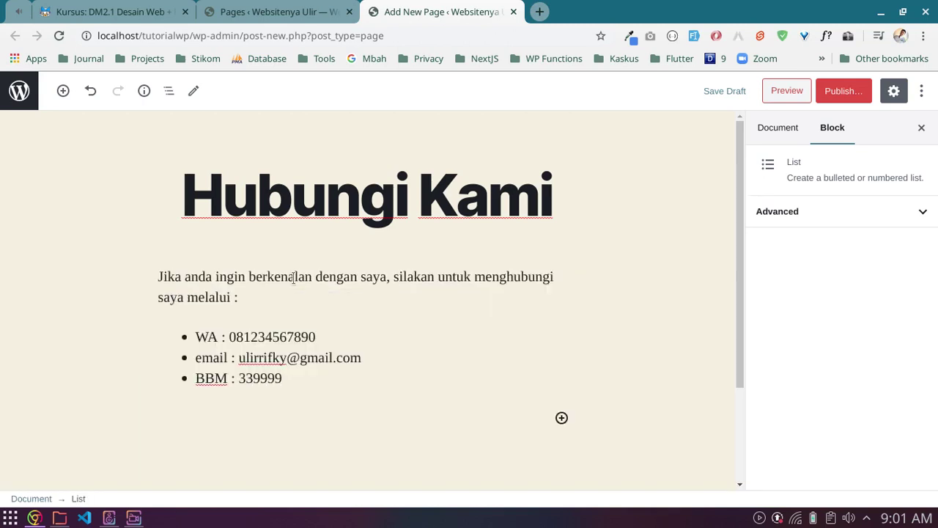
Step: Remove the unfinished Facebook bullet and deselect the list to show document settings
key("Return")
type("Faco")
type("book :")
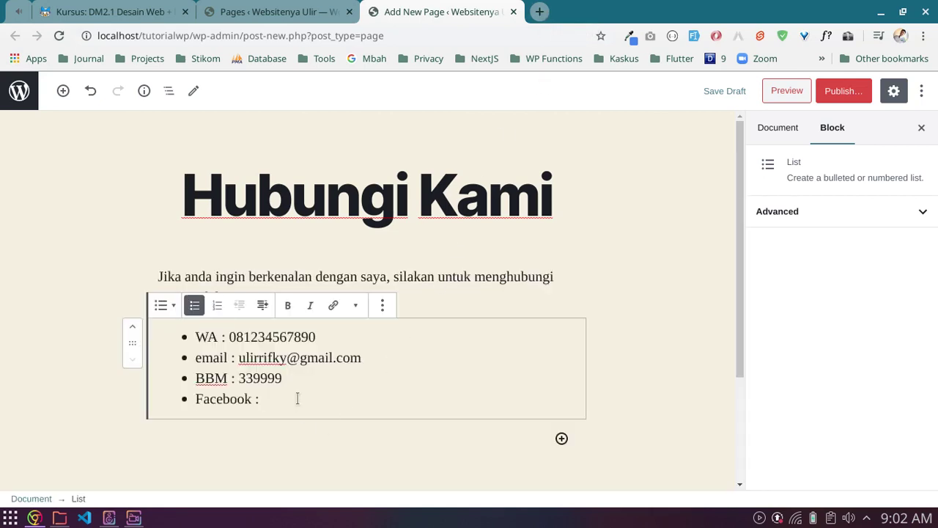
key("shift+Home")
key("BackSpace")
key("BackSpace")
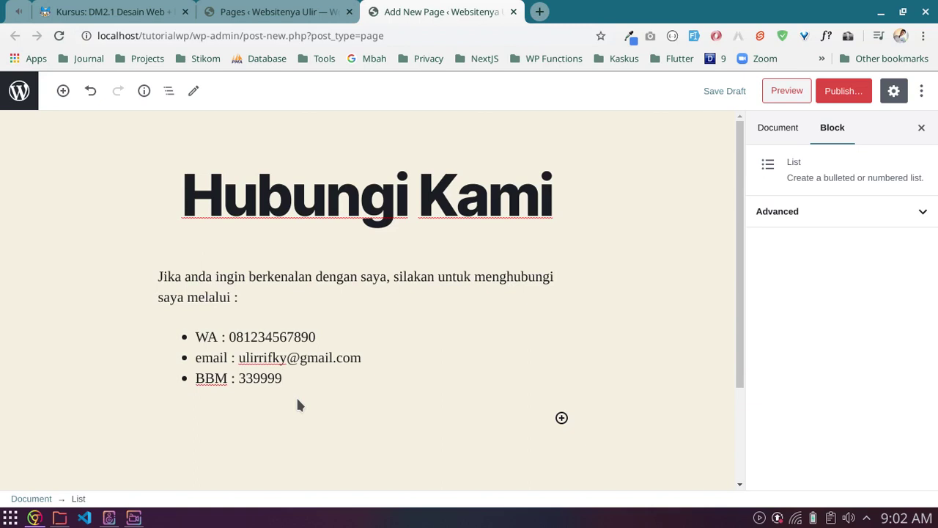
left_click(648, 258)
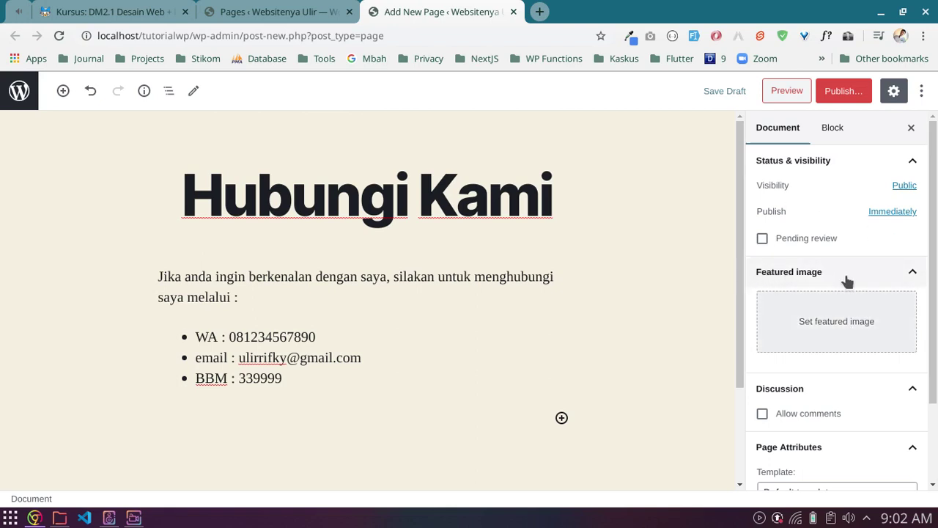
scroll(846, 282, "down", 2)
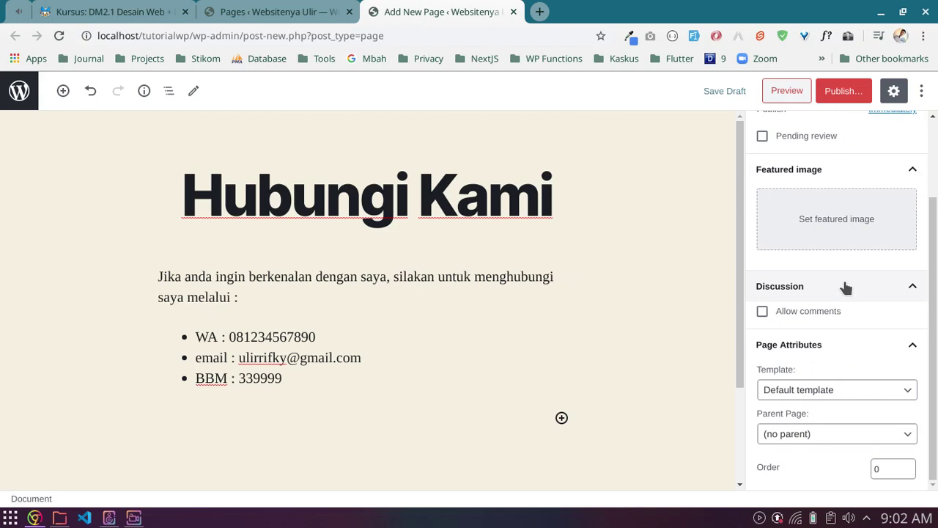
left_click(830, 388)
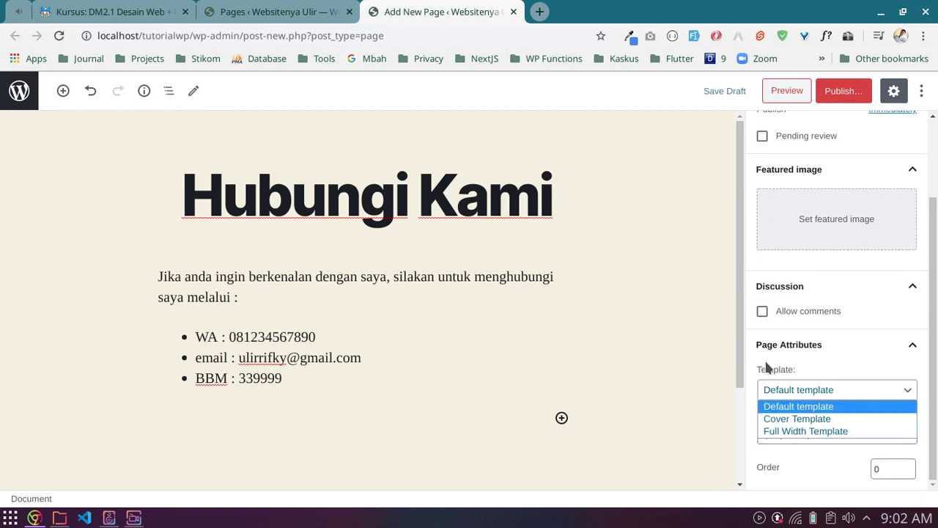
left_click(815, 419)
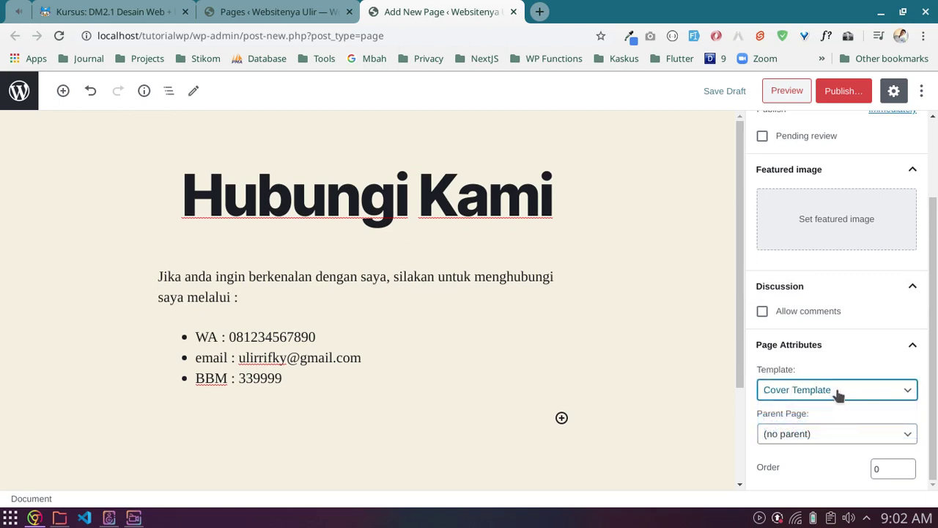
left_click(839, 395)
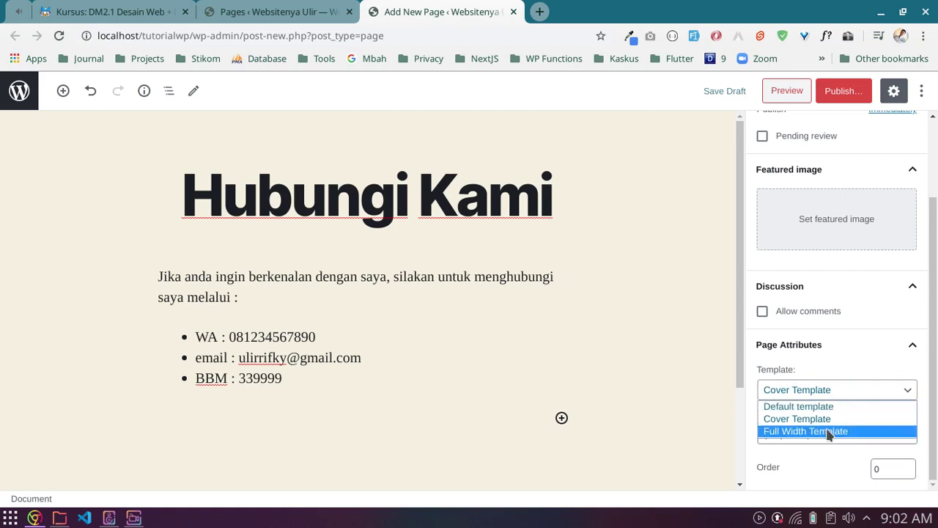
left_click(830, 432)
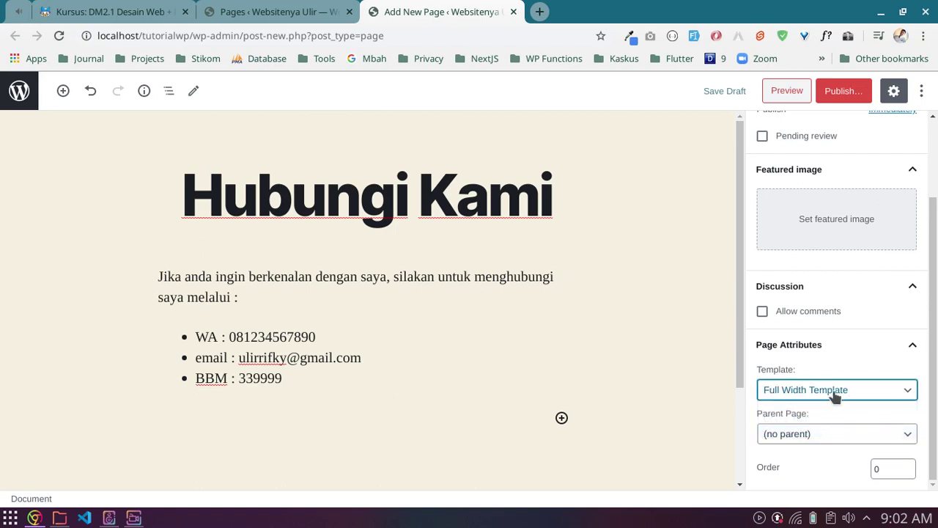
left_click(835, 396)
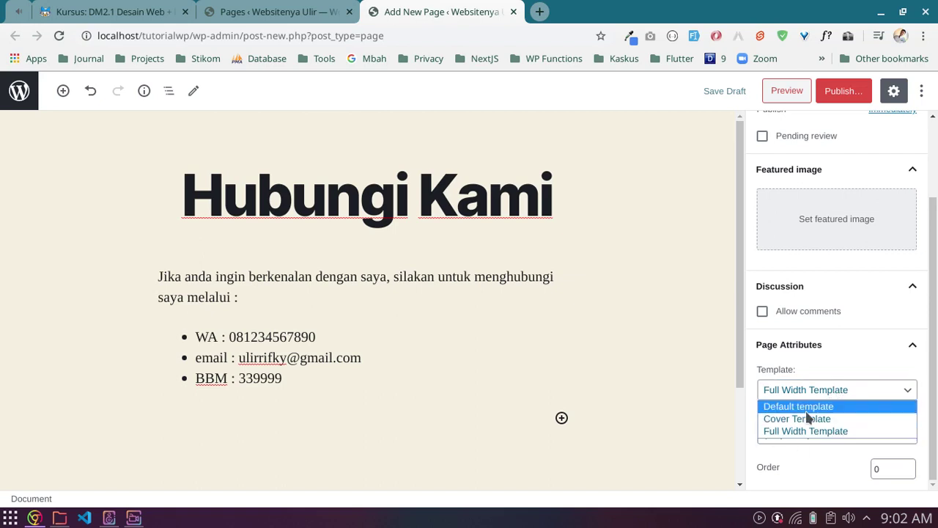
left_click(835, 389)
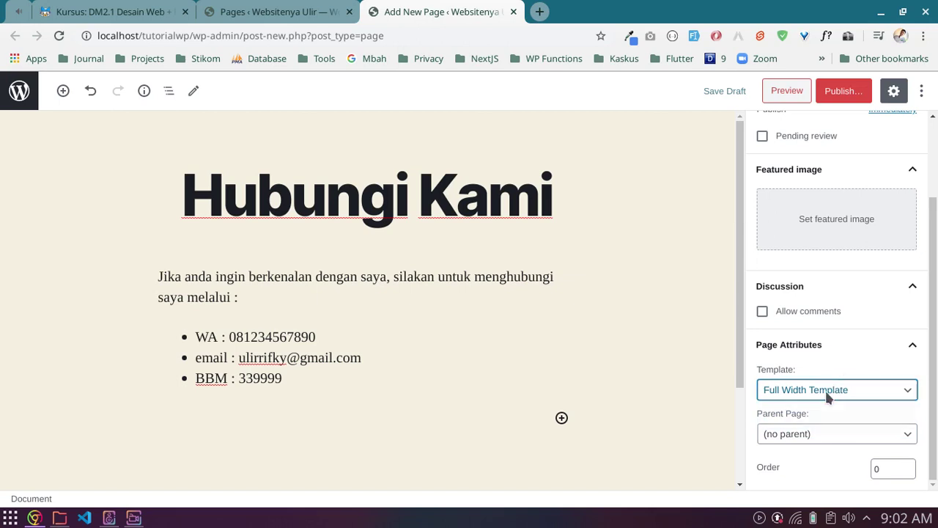
left_click(826, 392)
left_click(800, 405)
left_click(836, 356)
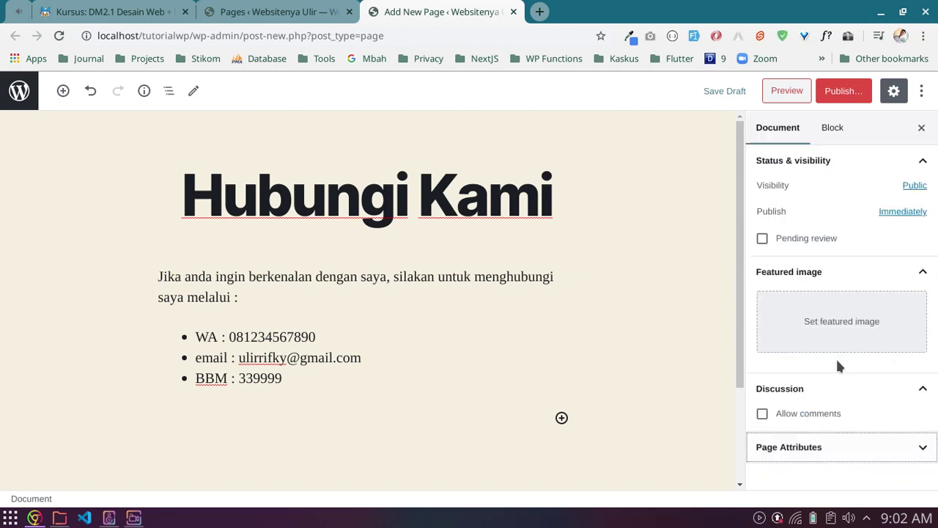
left_click(836, 443)
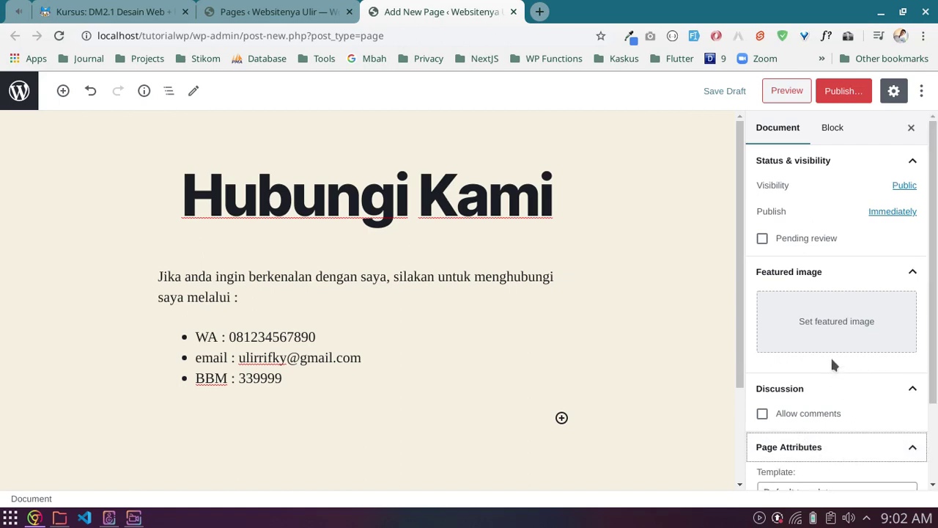
Step: Publish the Hubungi Kami page
left_click(845, 93)
left_click(845, 98)
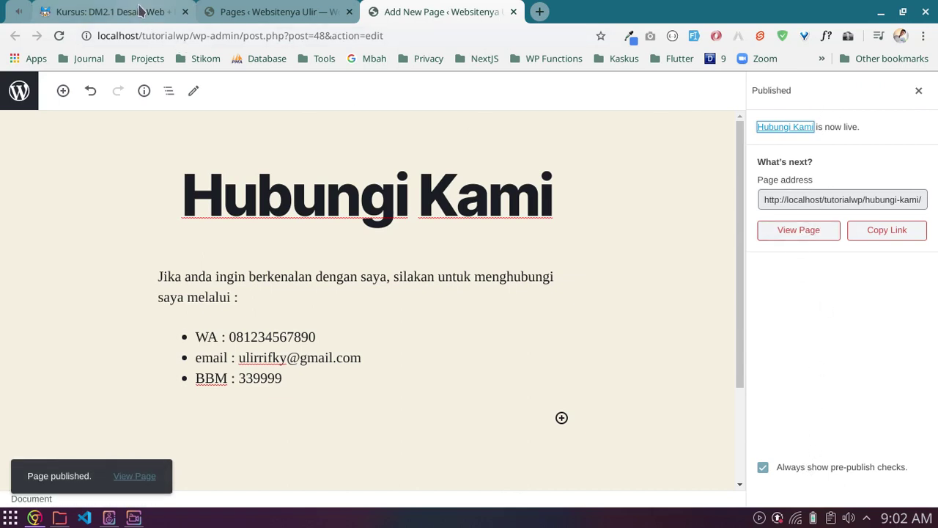
left_click(268, 7)
left_click(399, 11)
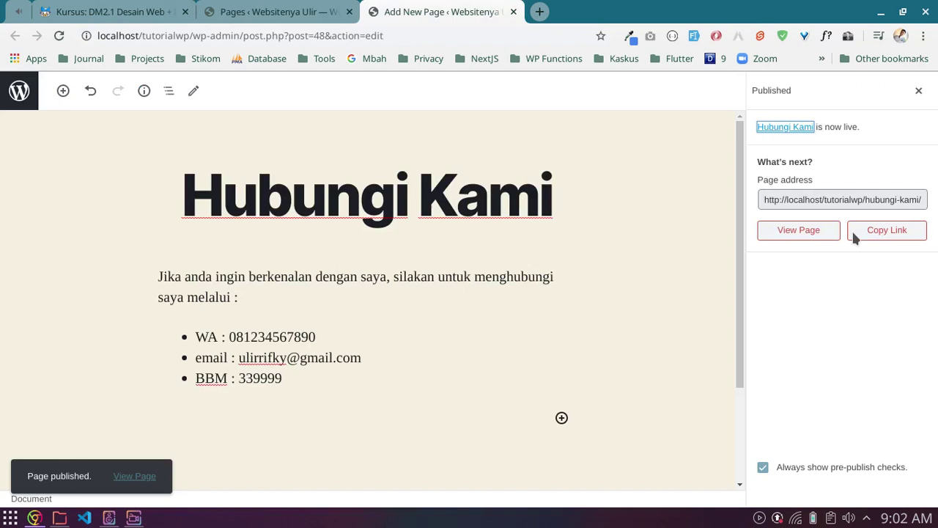
Step: Open the live Hubungi Kami page in a new tab and switch to it
right_click(802, 233)
left_click(782, 241)
left_click(589, 9)
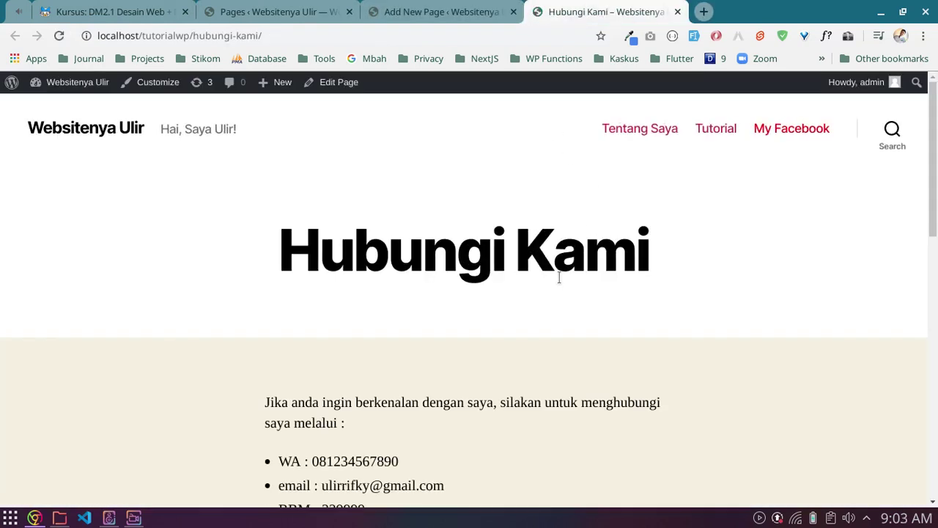
Step: Scroll through the live Hubungi Kami page to review it, toggling the developer console
scroll(560, 277, "down", 5)
scroll(420, 276, "up", 2)
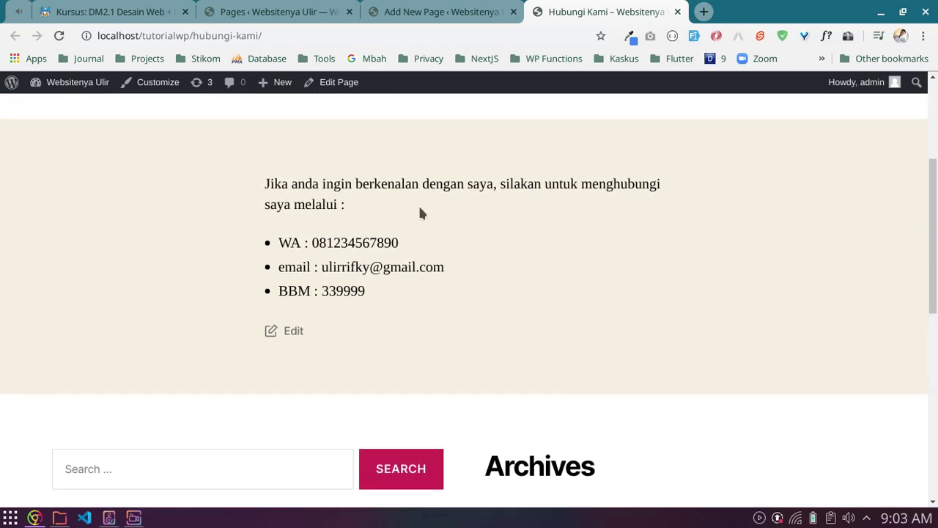
scroll(421, 213, "up", 3)
key("ctrl+shift+j")
scroll(469, 249, "down", 5)
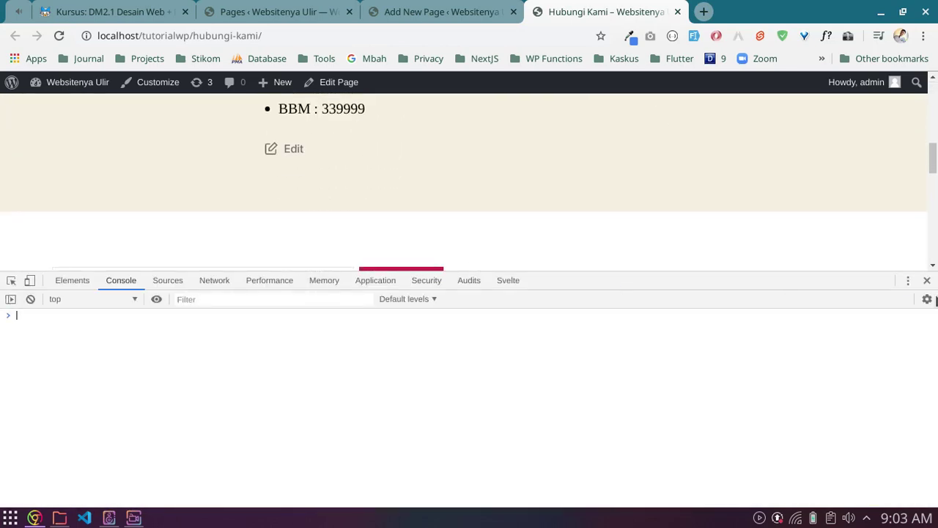
left_click(927, 280)
scroll(483, 264, "down", 3)
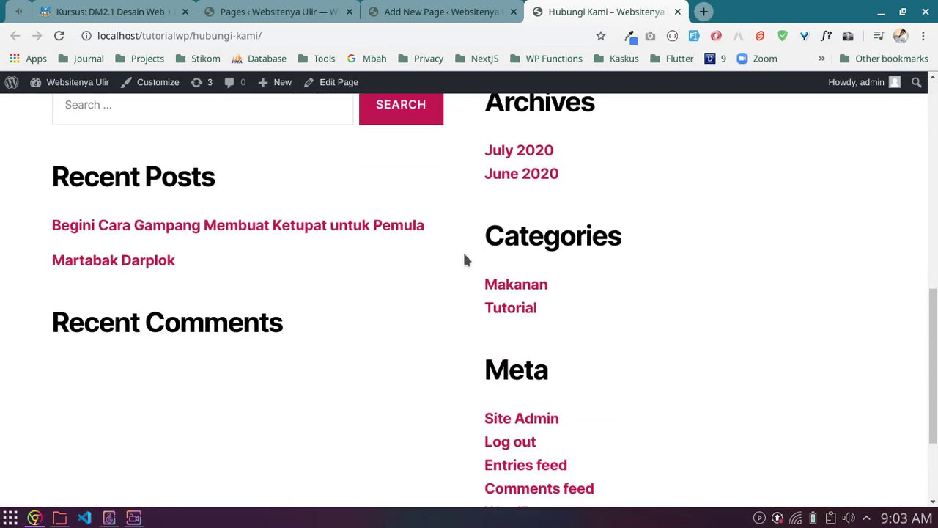
scroll(465, 259, "up", 9)
scroll(439, 289, "down", 4)
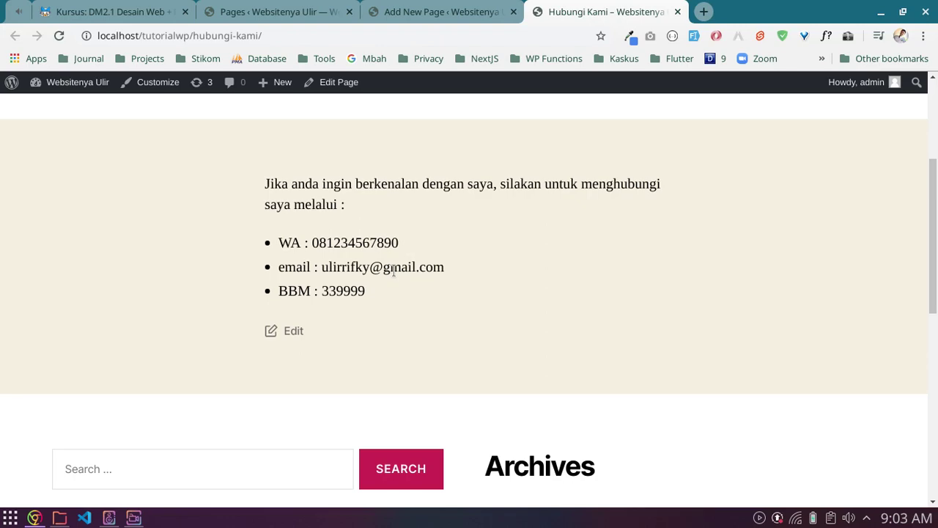
scroll(394, 271, "down", 4)
scroll(394, 271, "up", 6)
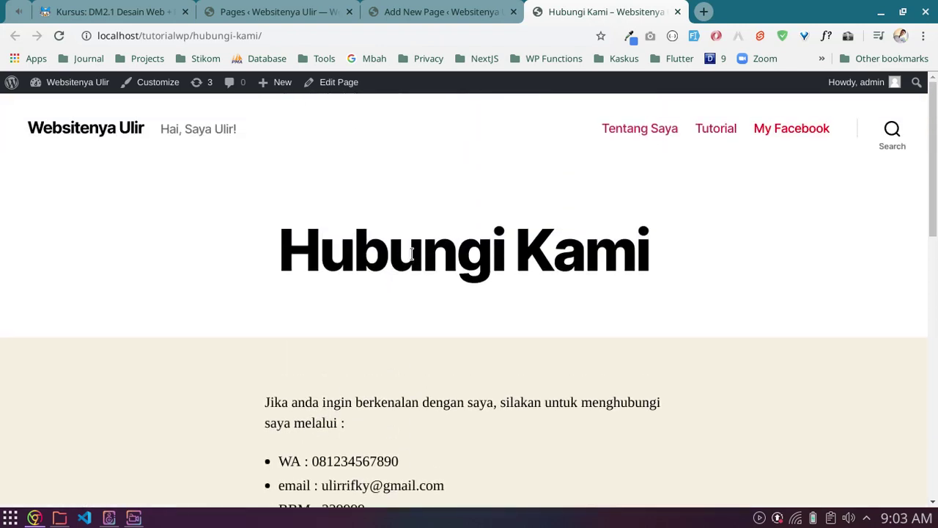
key("ctrl+shift+j")
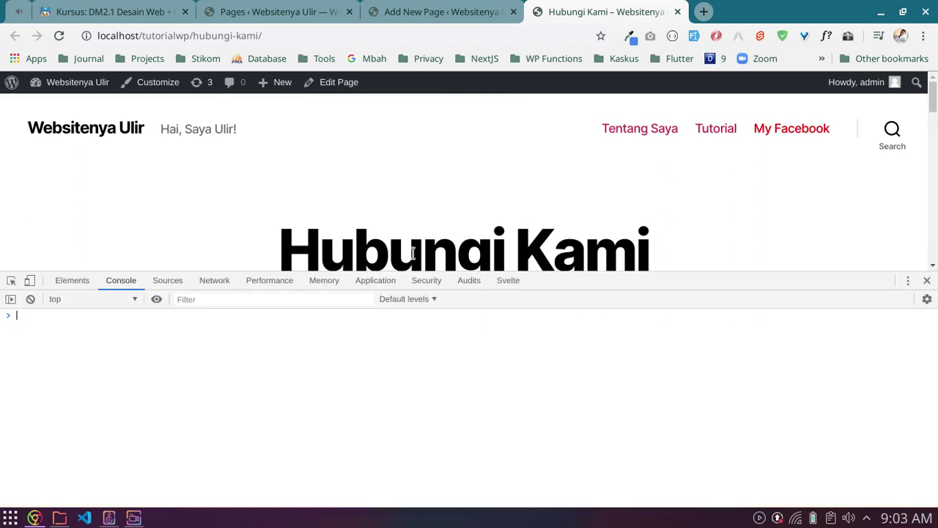
left_click(926, 280)
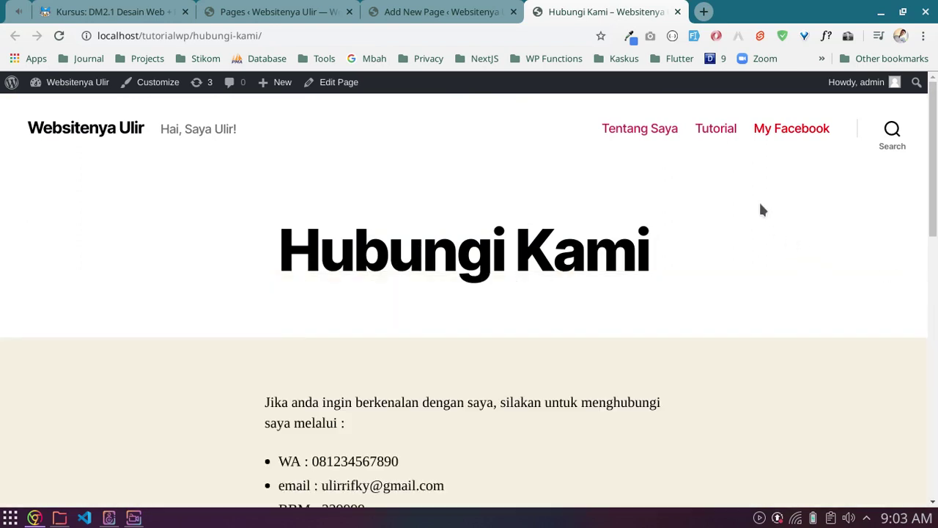
Step: Select the Hubungi Kami title, then return to the admin Pages list via the editor tab
mouse_move(280, 242)
left_mouse_down()
mouse_move(698, 262)
mouse_move(272, 243)
left_mouse_up()
left_click(316, 233)
left_click(381, 10)
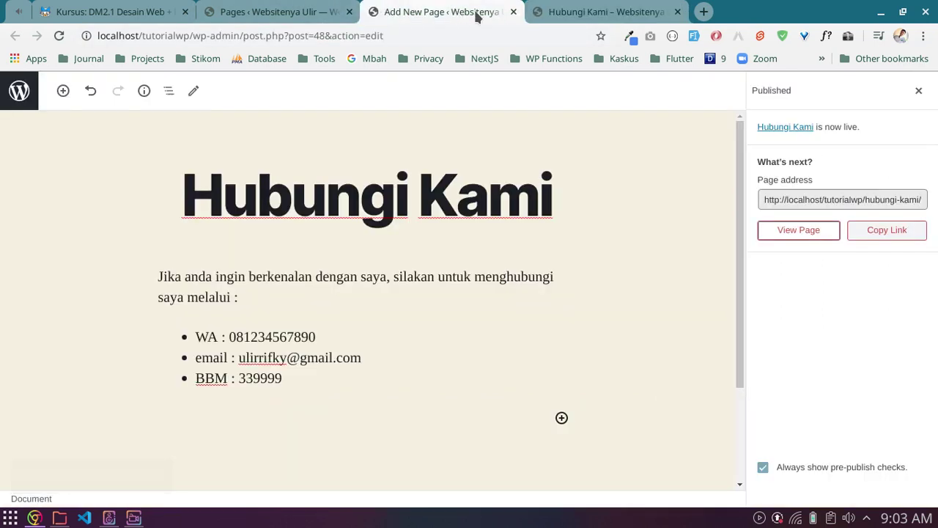
left_click(308, 7)
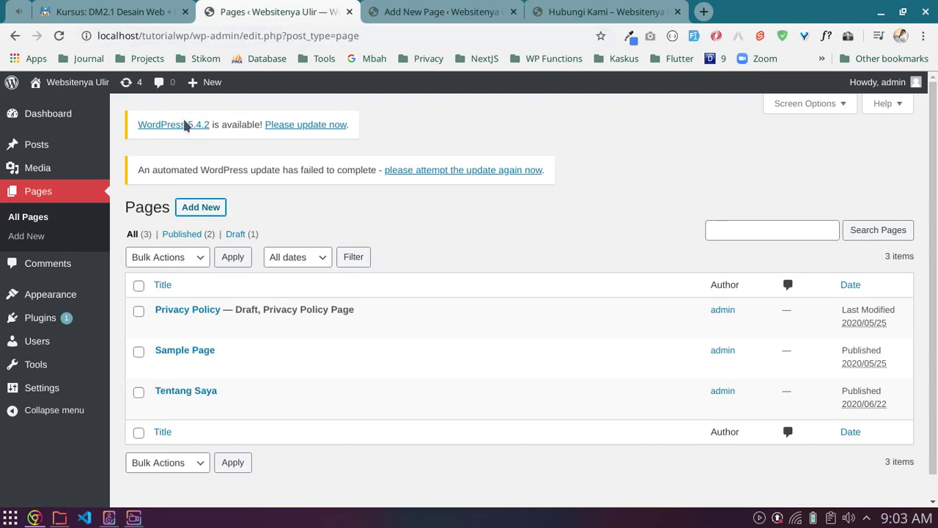
Step: Add the Hubungi Kami page to menu utama in Appearance > Menus and save the menu
key("ctrl+shift+j")
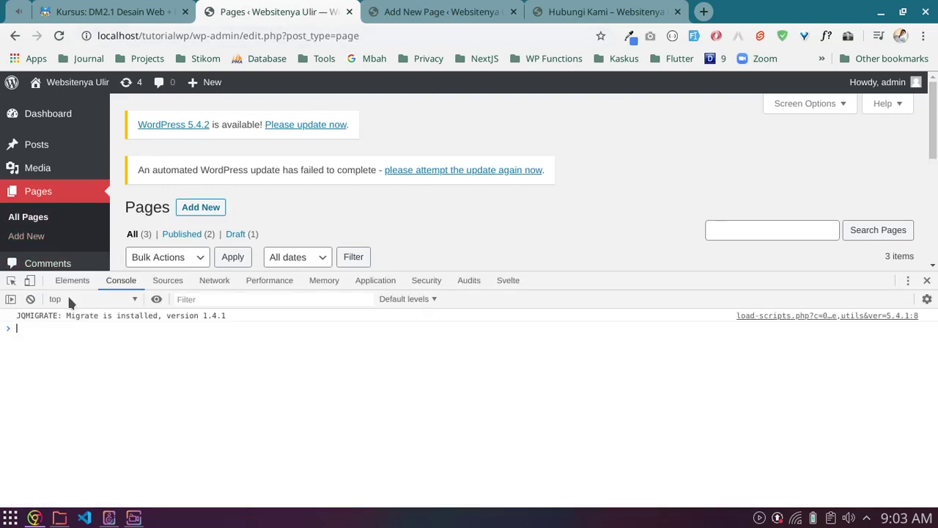
left_click(926, 280)
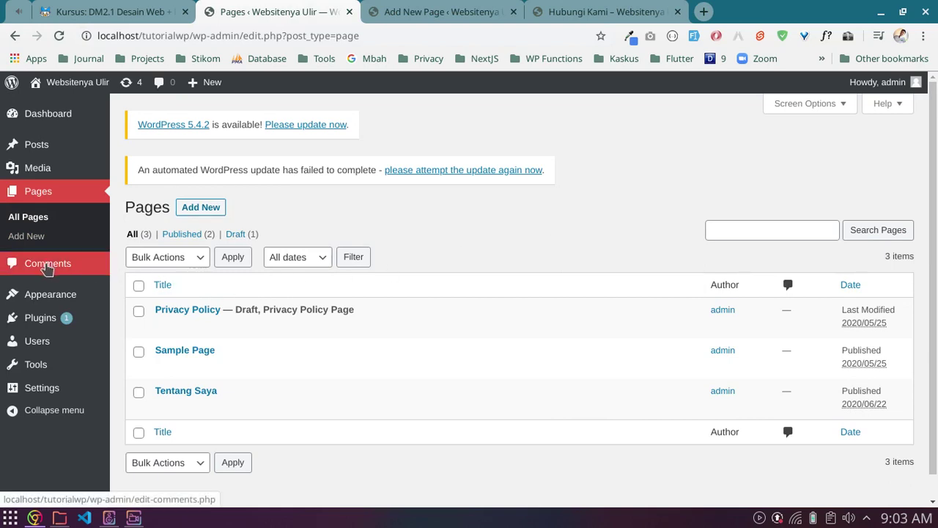
mouse_move(91, 297)
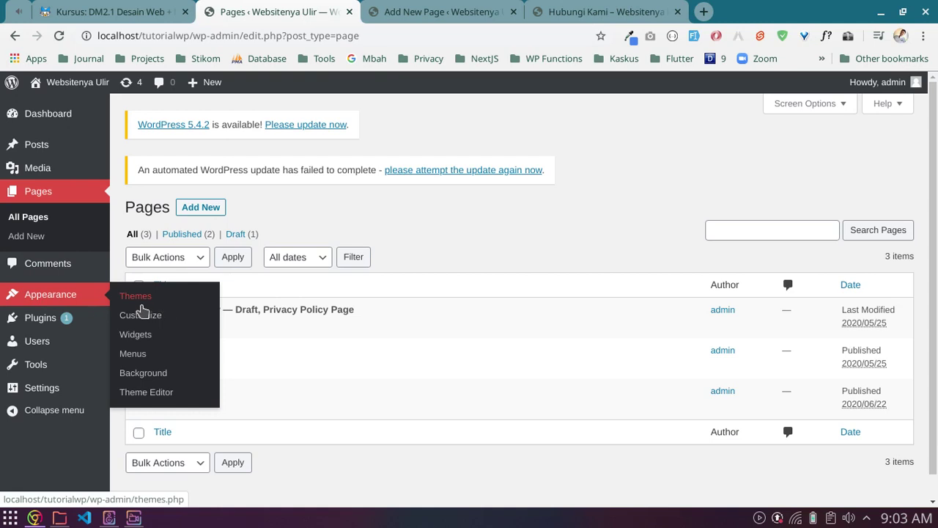
left_click(134, 358)
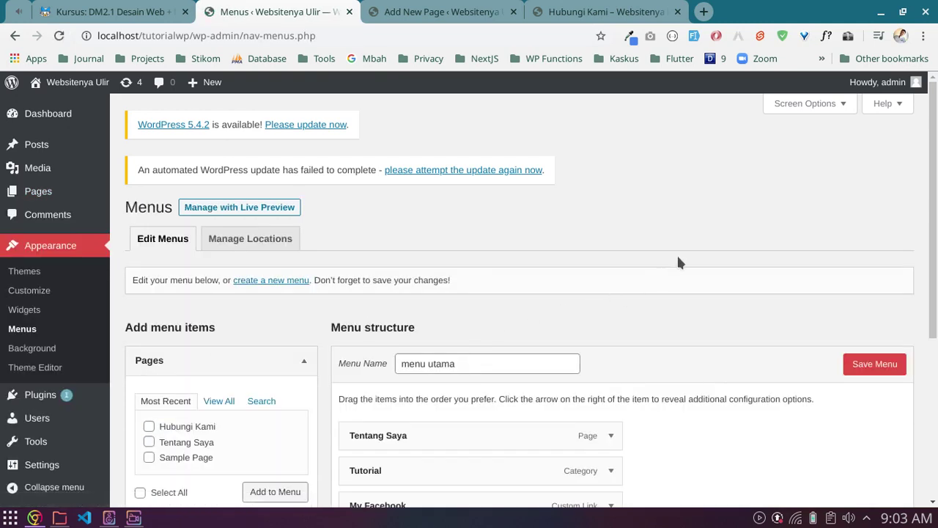
scroll(673, 242, "down", 3)
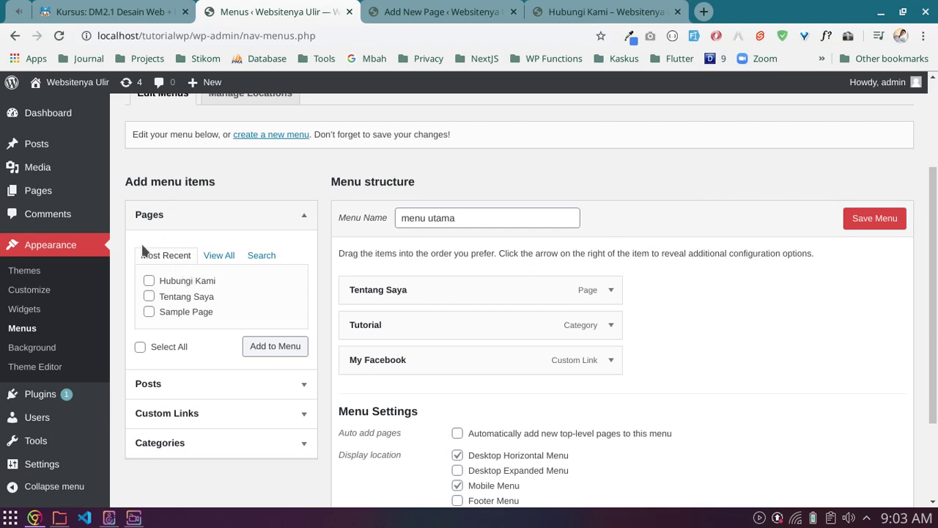
left_click(148, 281)
left_click(300, 356)
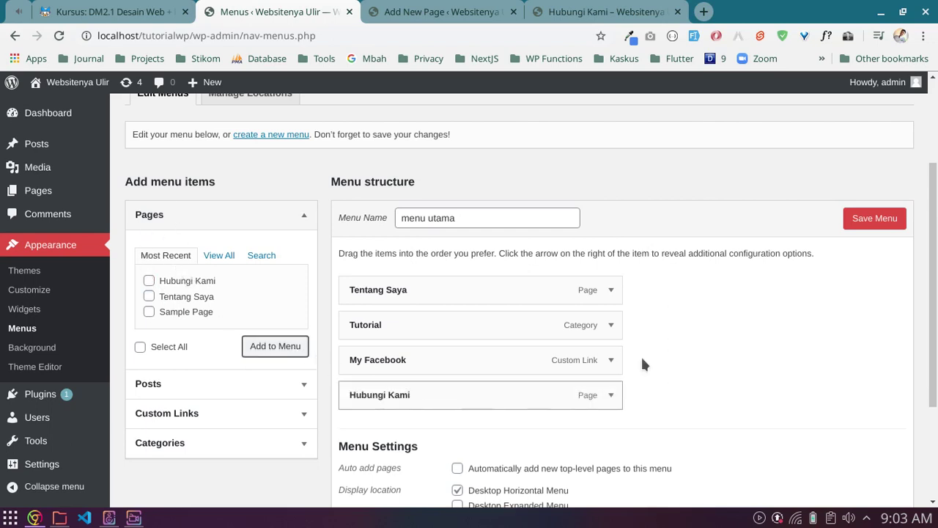
left_click(896, 228)
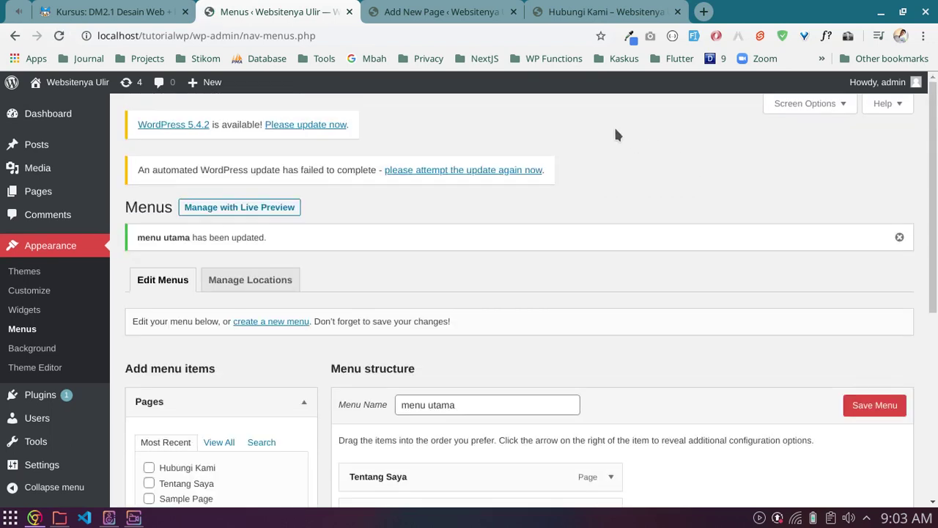
left_click(606, 13)
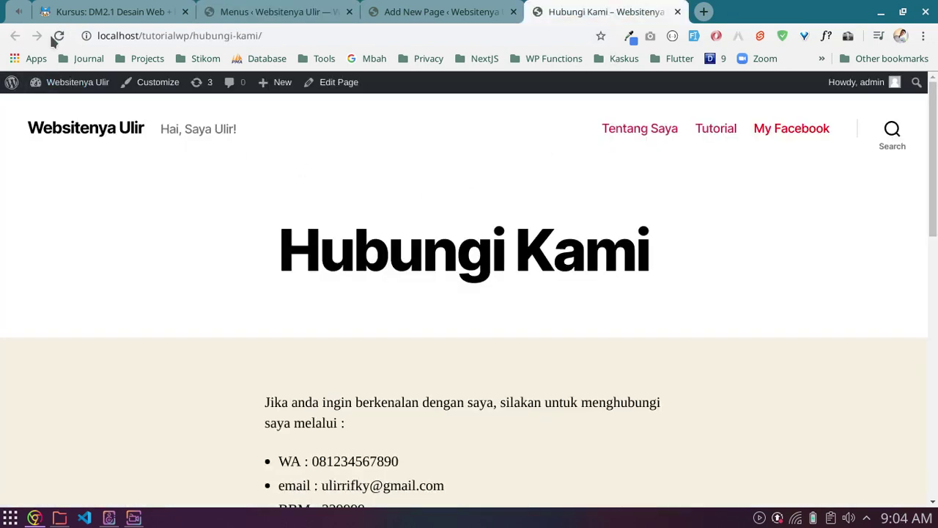
Step: Reload the live site and follow the new Hubungi Kami menu link from the homepage
left_click(59, 36)
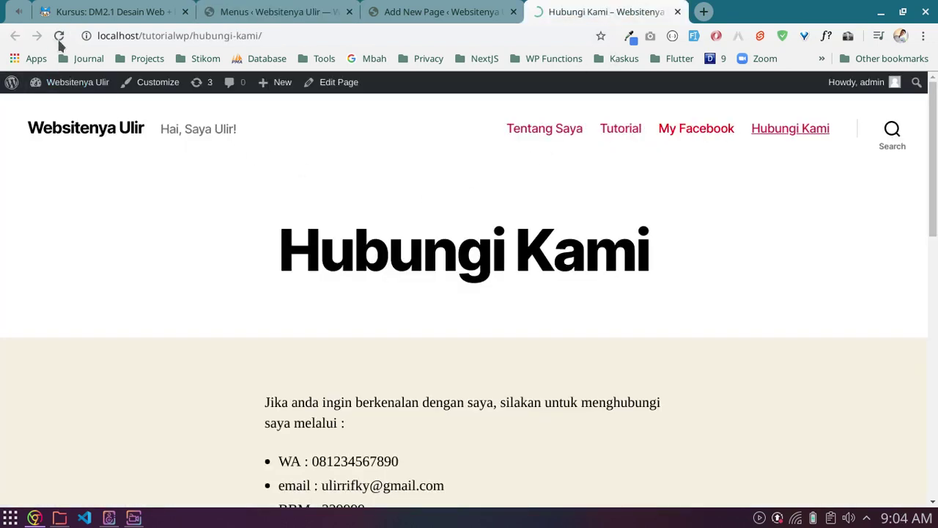
left_click(788, 137)
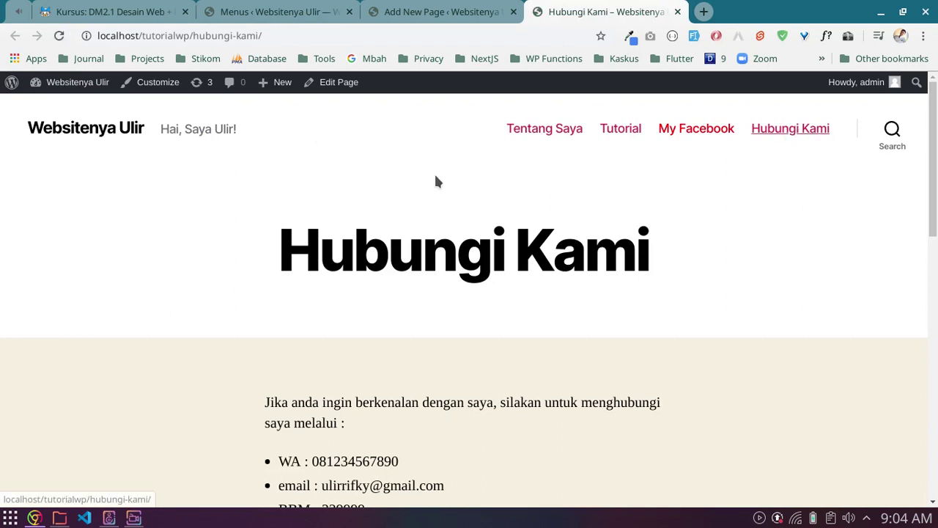
left_click(117, 130)
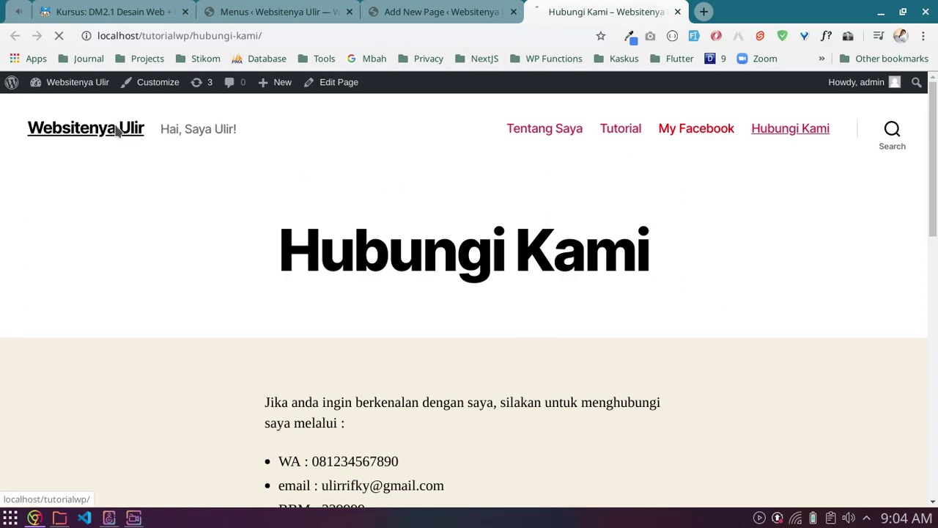
scroll(670, 281, "down", 8)
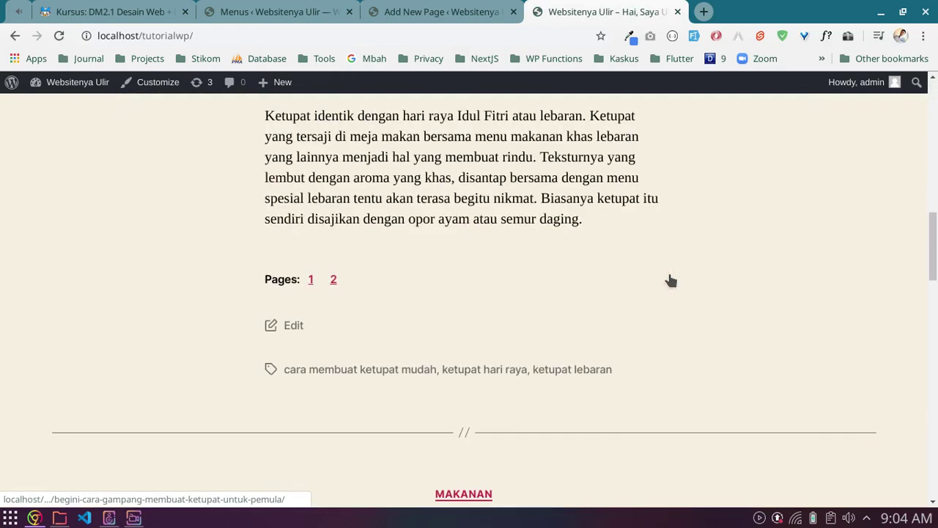
scroll(670, 279, "up", 12)
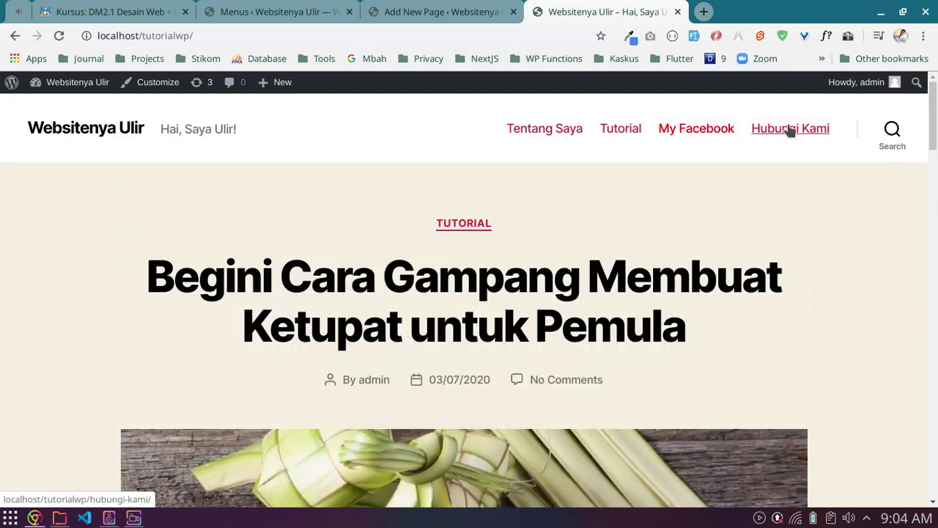
left_click(789, 129)
scroll(464, 383, "down", 1)
scroll(463, 382, "down", 10)
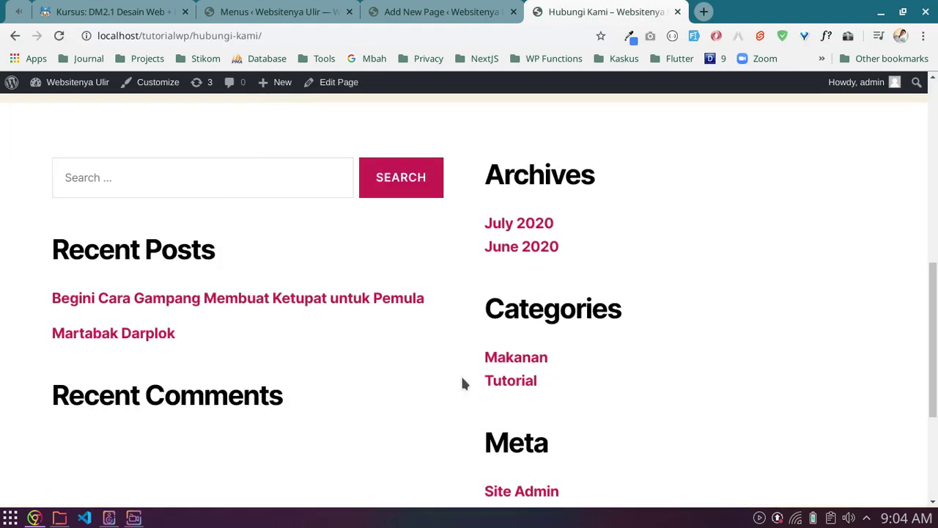
scroll(463, 382, "up", 11)
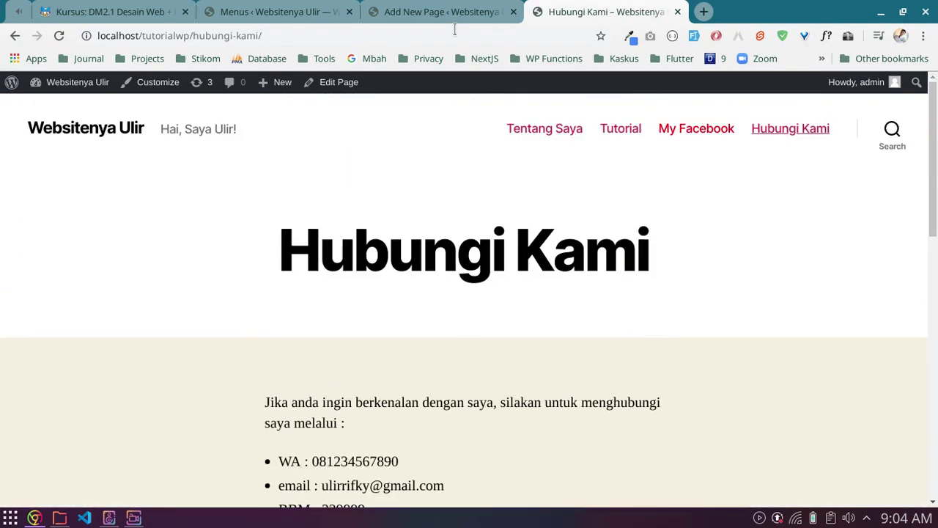
left_click(299, 9)
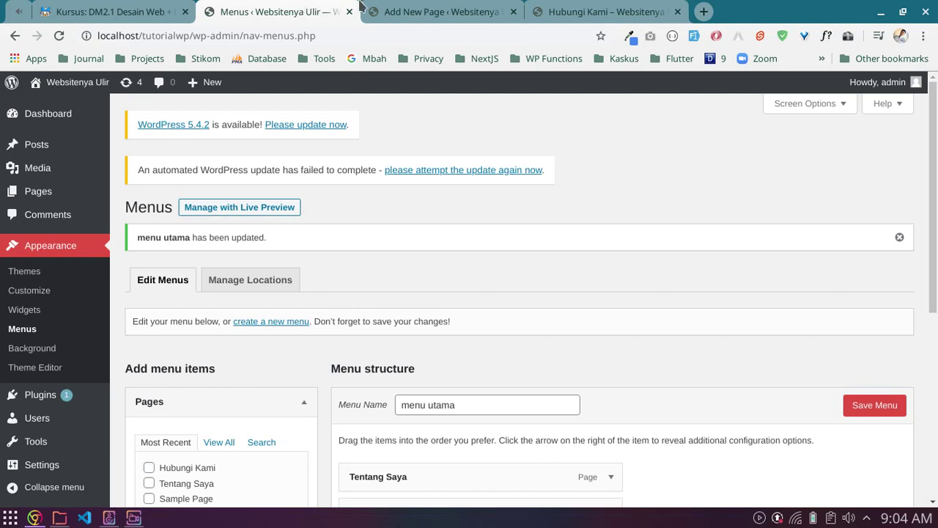
Step: Highlight the 'mengelola komentar artikel' topic in Moodle, then dismiss the menu utama updated notice
left_click(400, 10)
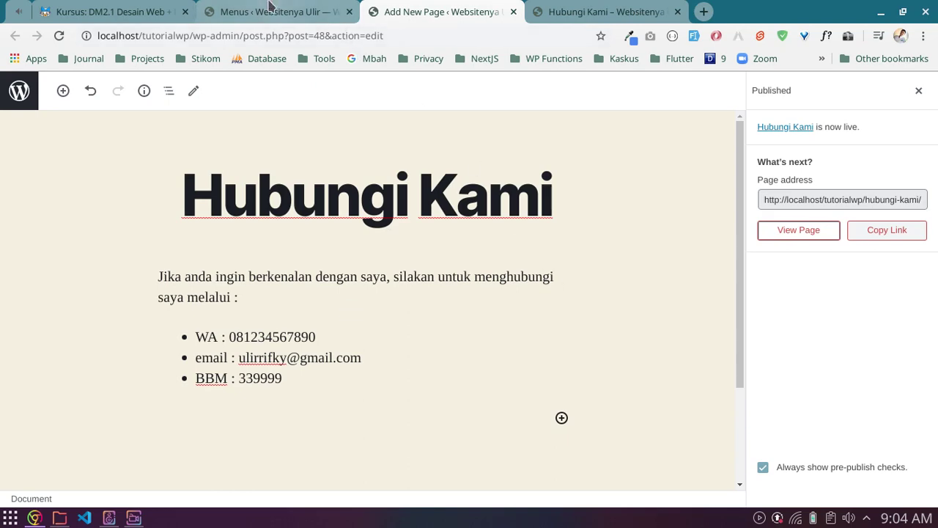
left_click(268, 8)
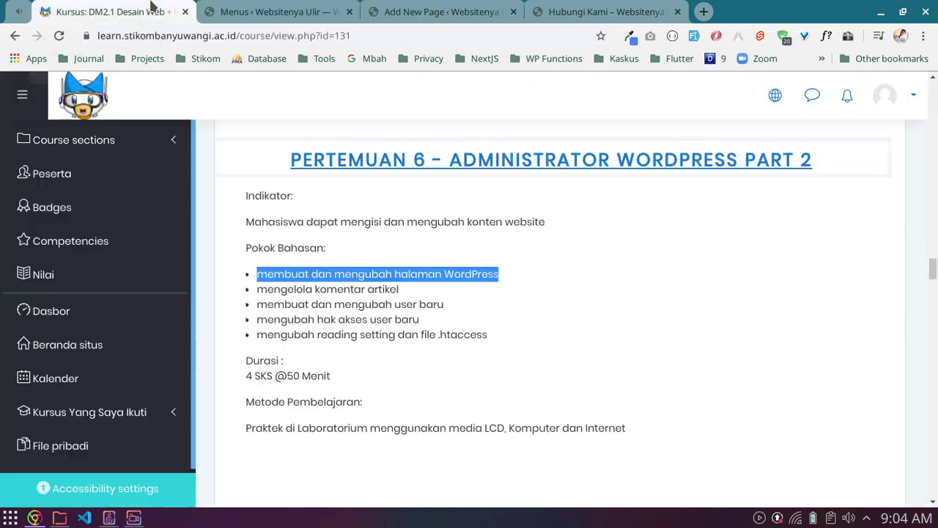
left_click(156, 10)
left_click(283, 292)
key("ctrl+shift+j")
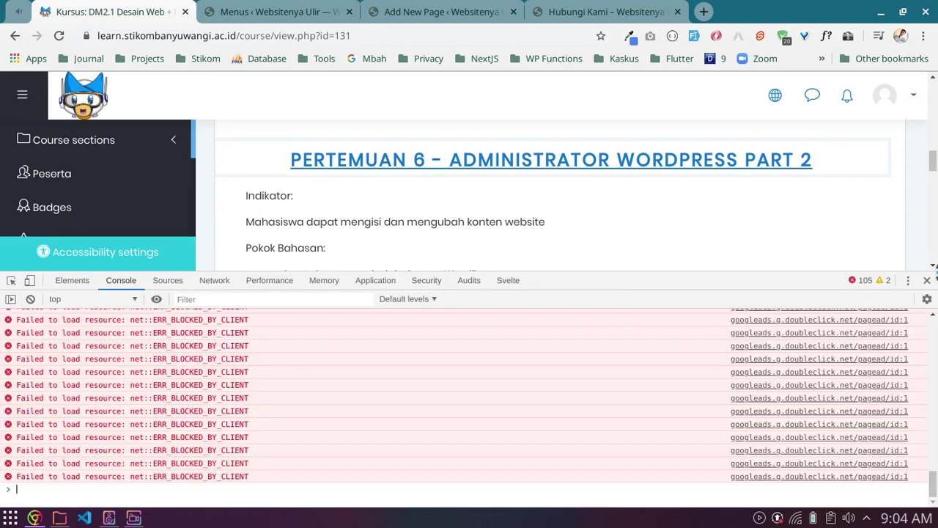
left_click(928, 281)
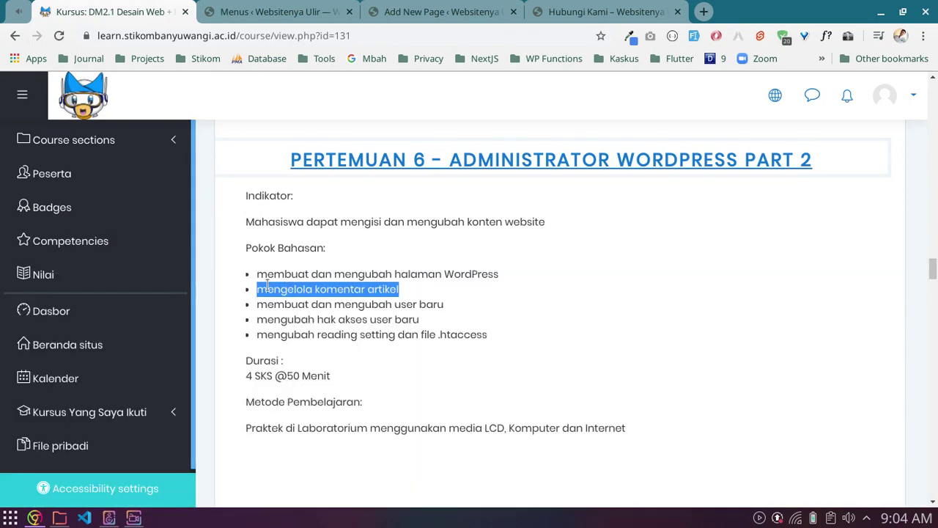
left_click_drag(258, 289, 415, 296)
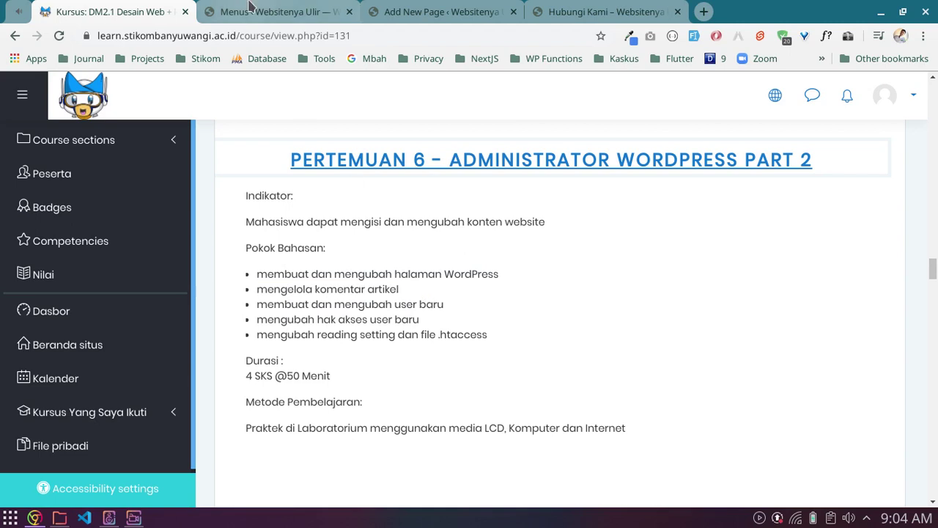
left_click(257, 11)
left_click(900, 238)
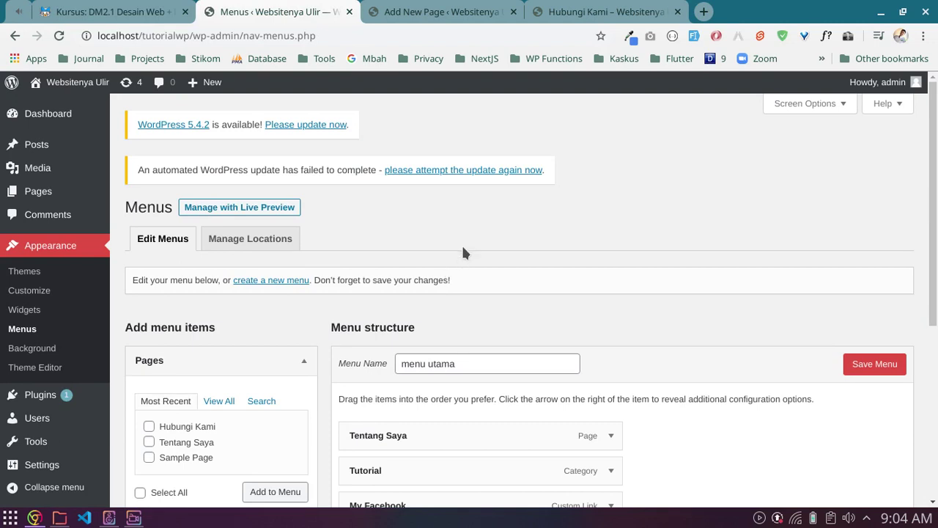
Step: Return to the WordPress menu editor, scroll down the admin sidebar and toggle the developer console
left_click(110, 11)
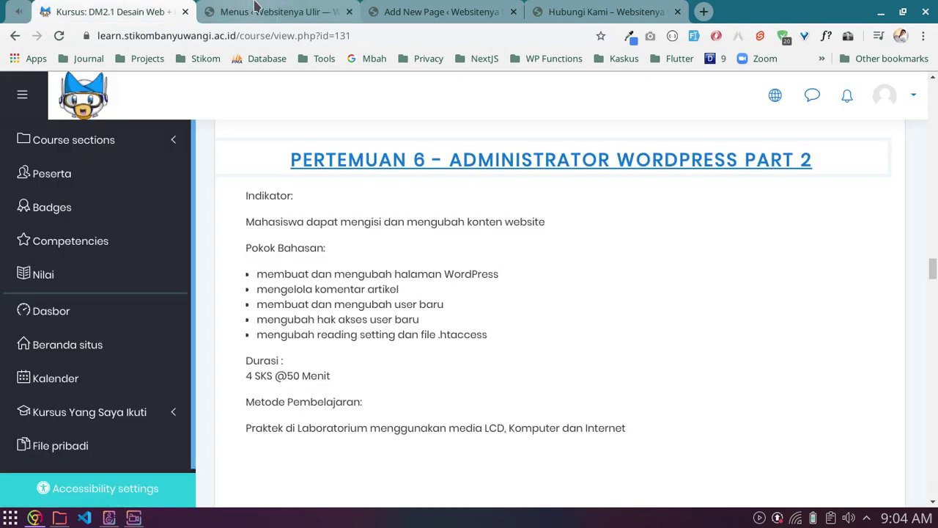
left_click(262, 7)
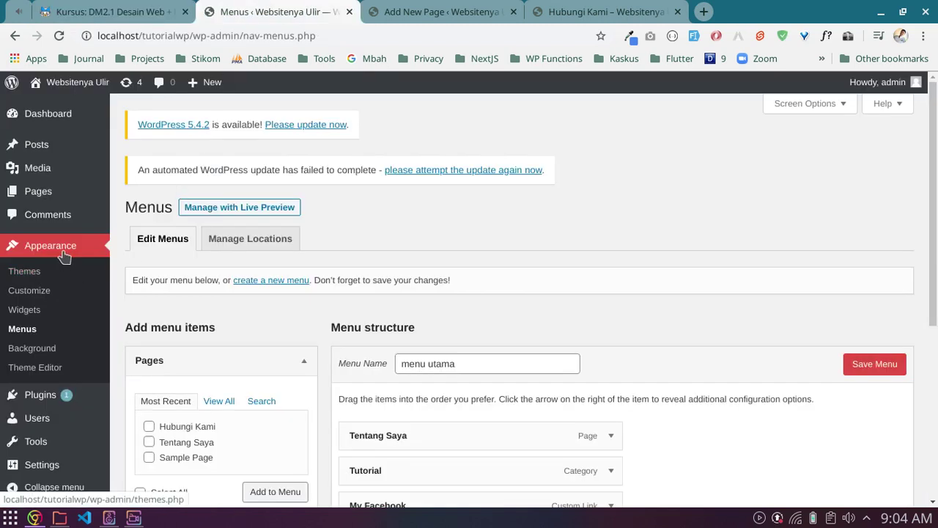
scroll(56, 325, "down", 1)
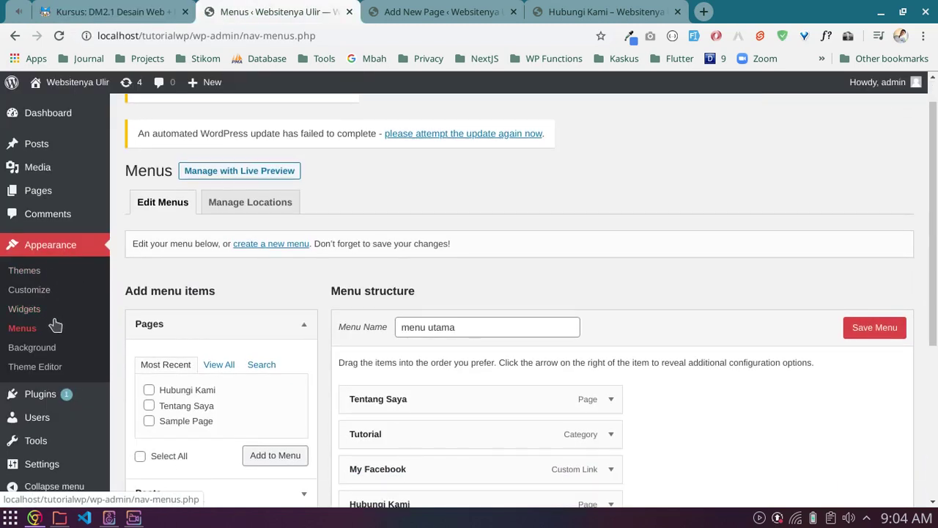
scroll(68, 283, "down", 3)
mouse_move(64, 399)
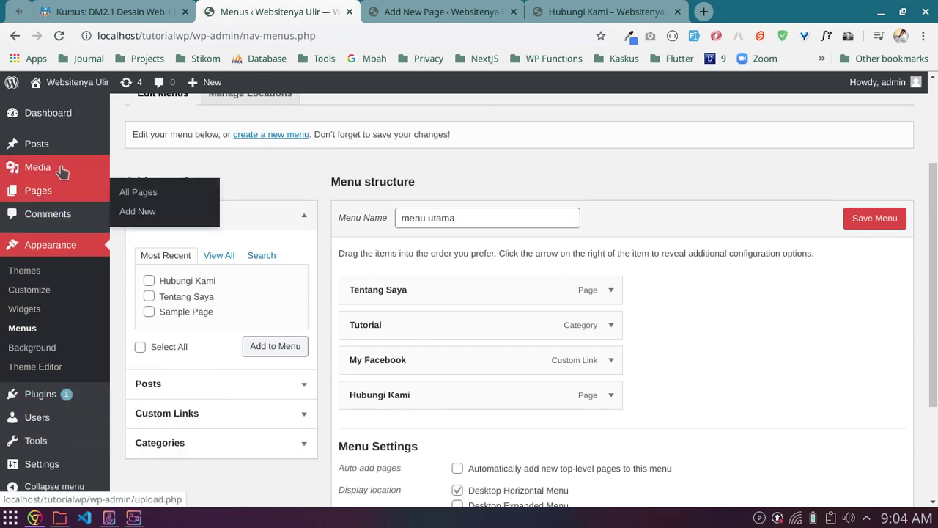
key("ctrl+shift+i")
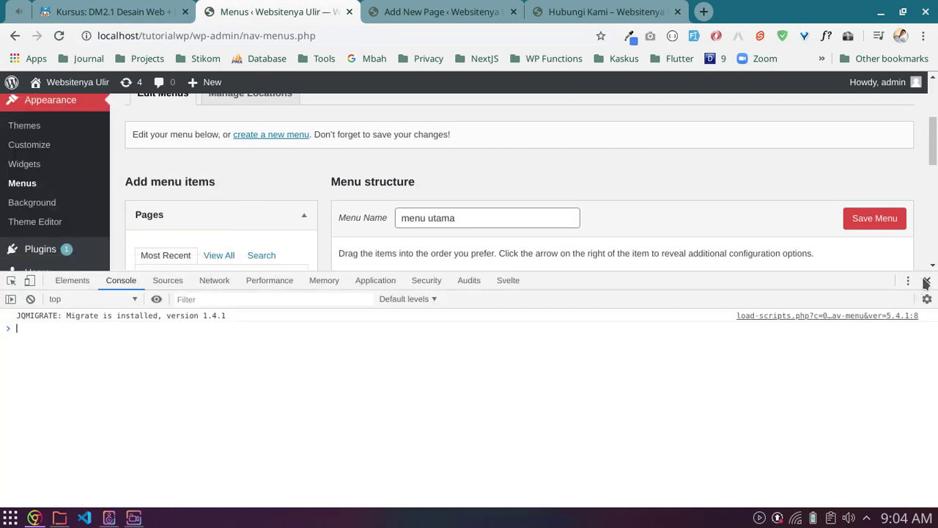
left_click(924, 283)
Step: Exit full screen and DevTools, then open the Comments admin screen, which shows no comments
mouse_move(38, 154)
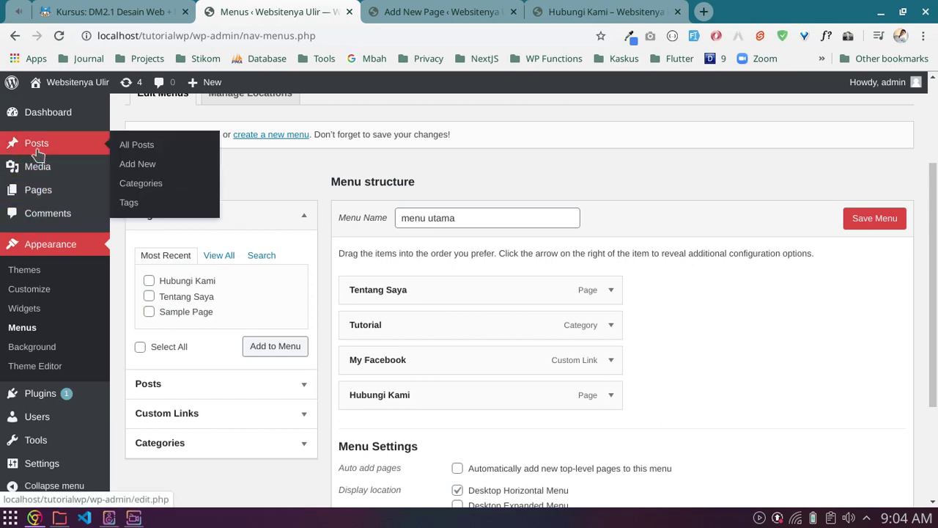
key("ctrl+shift+i")
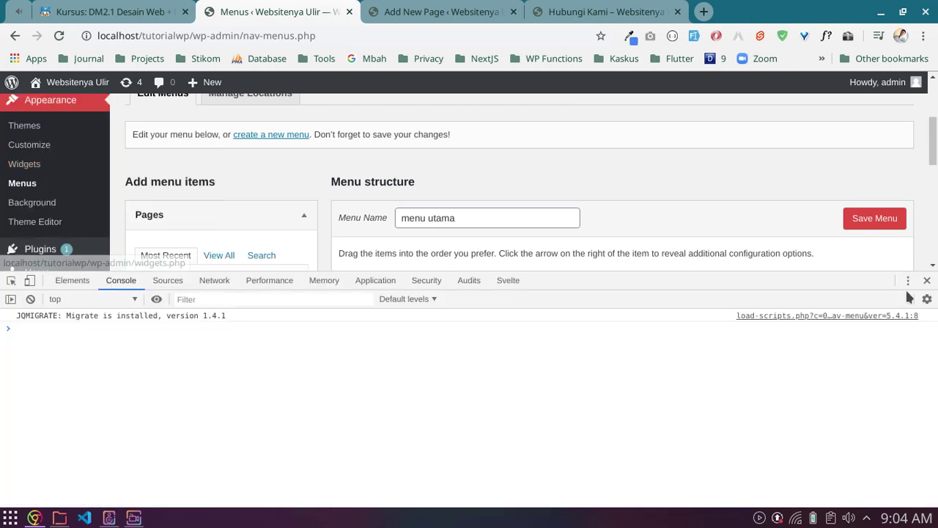
left_click(927, 282)
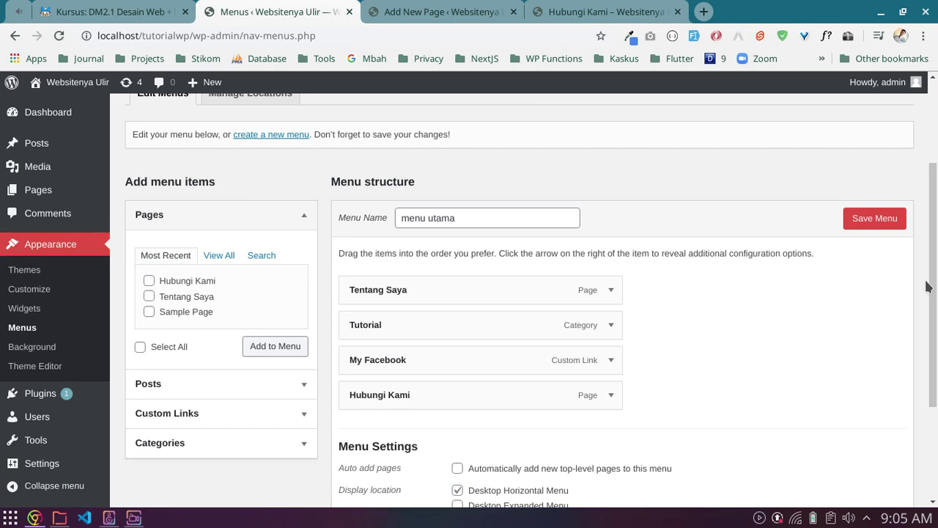
key("F11")
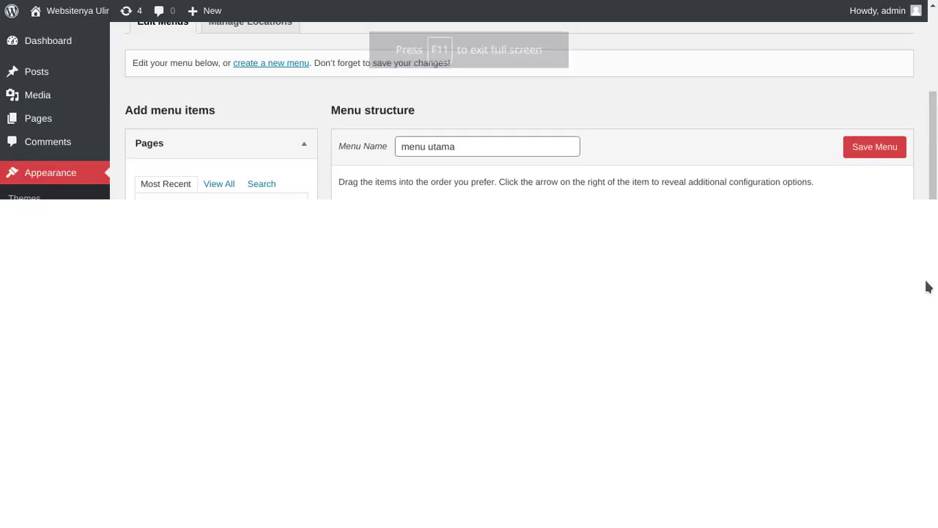
key("F12")
key("F11")
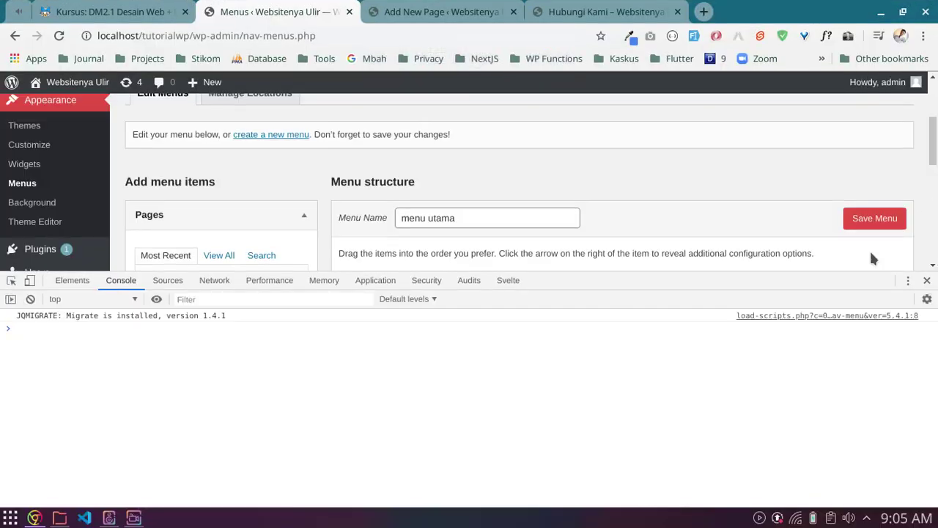
left_click(927, 280)
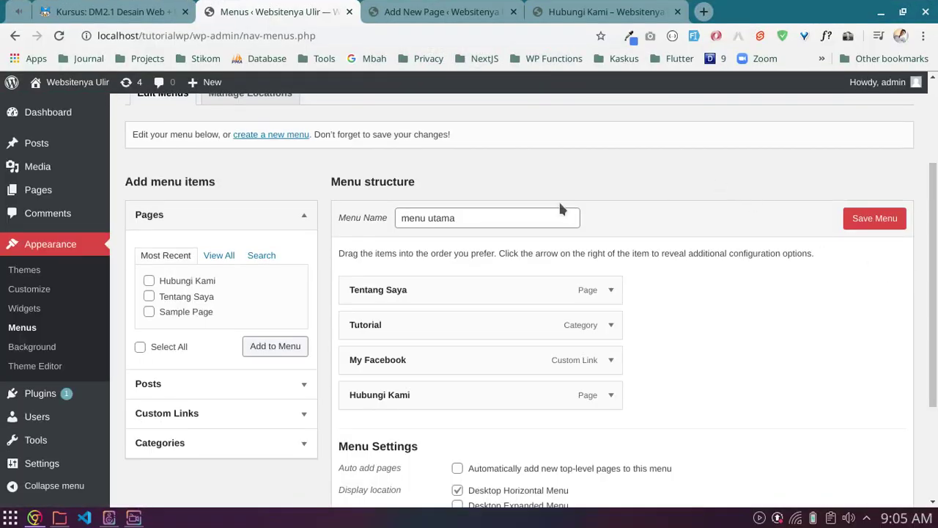
left_click(36, 215)
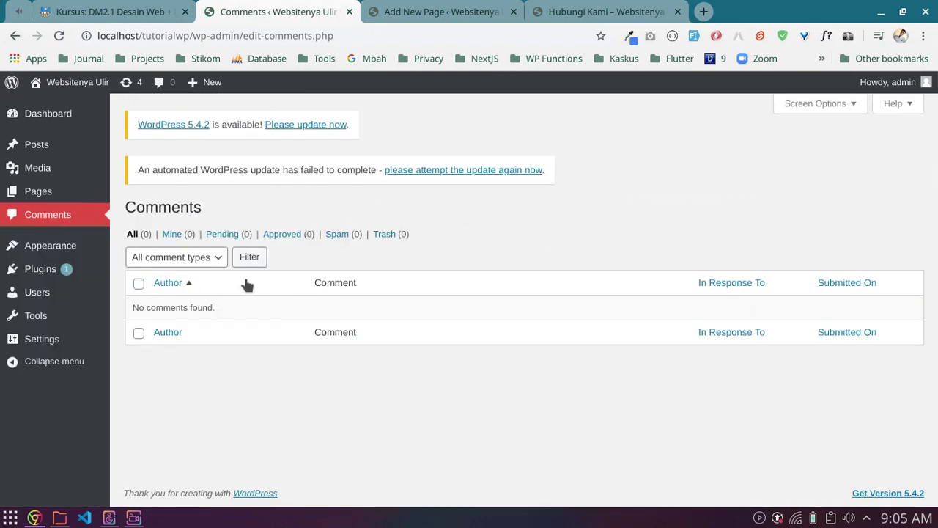
Step: Load the site's homepage from the live Hubungi Kami page tab
left_click_drag(152, 308, 185, 307)
left_click(184, 307)
left_click(439, 12)
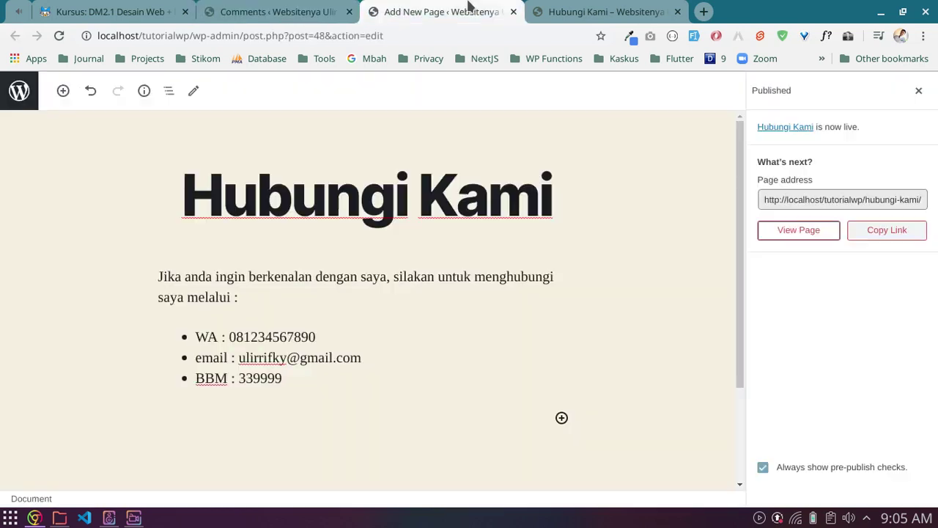
left_click(556, 14)
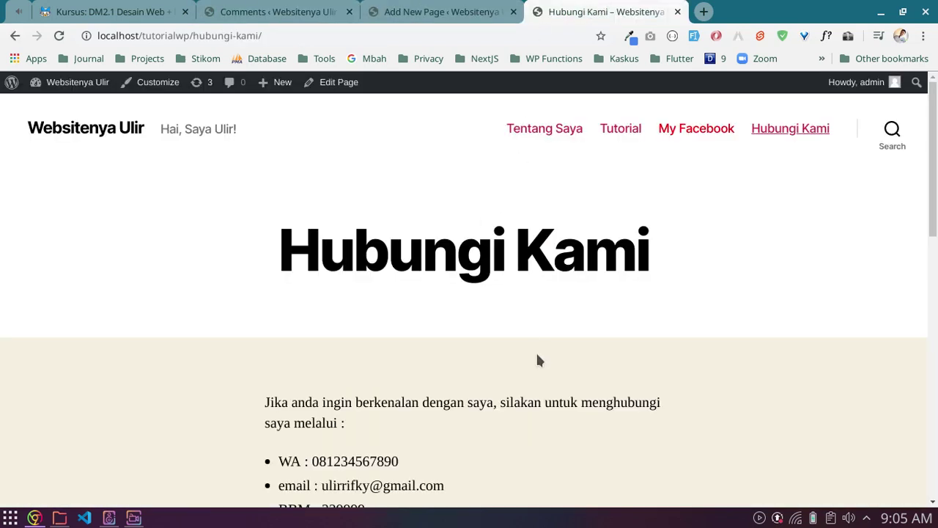
left_click(117, 136)
Step: Copy the site address and open a new incognito window from Chrome's menu
left_click(207, 36)
key("ctrl+c")
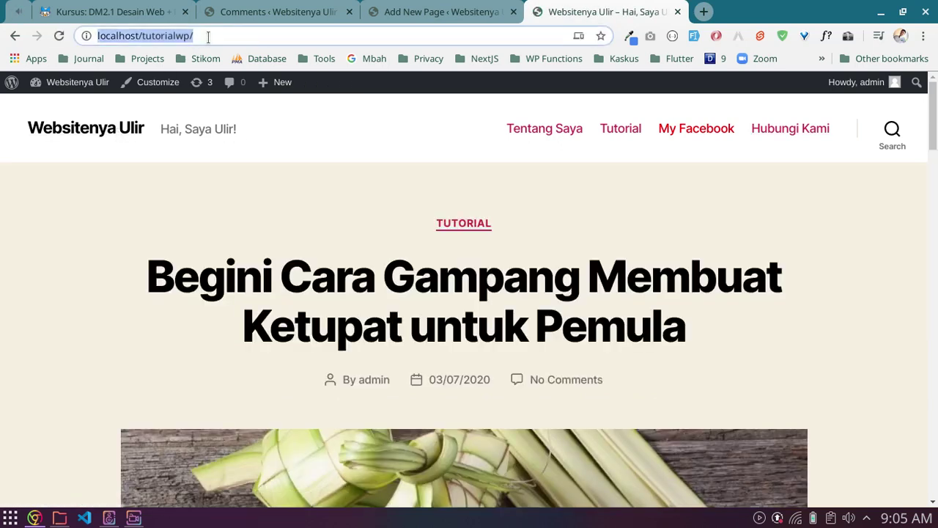
left_click(807, 220)
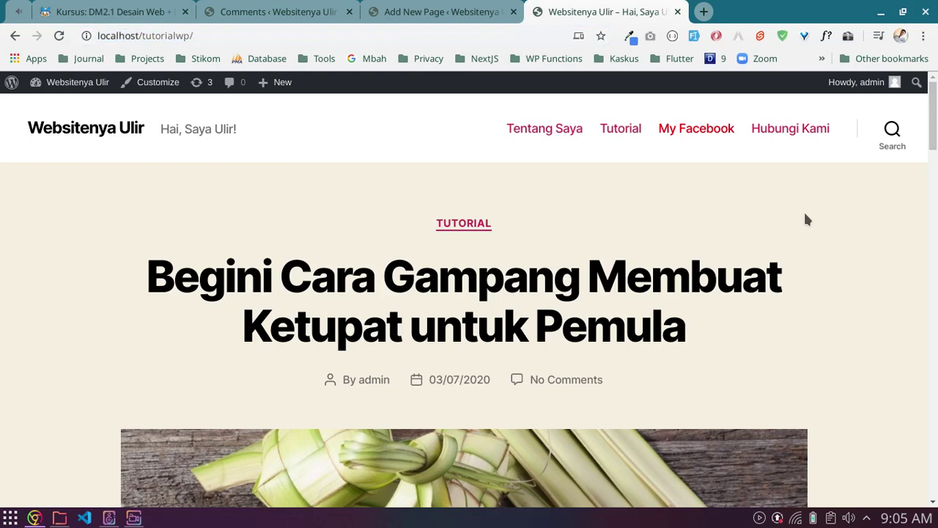
left_click(924, 36)
left_click(875, 94)
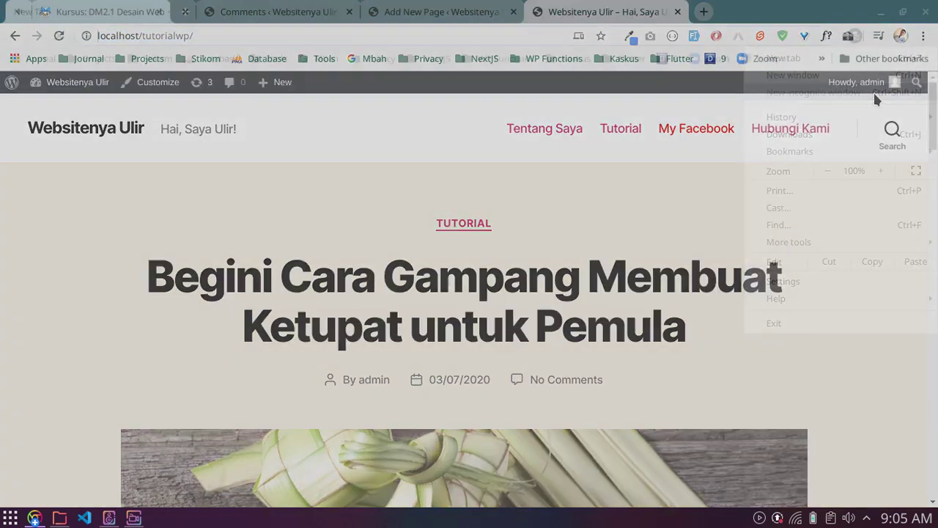
Step: Load localhost/tutorialwp/ in the incognito window and open the Ketupat post
key("ctrl+v")
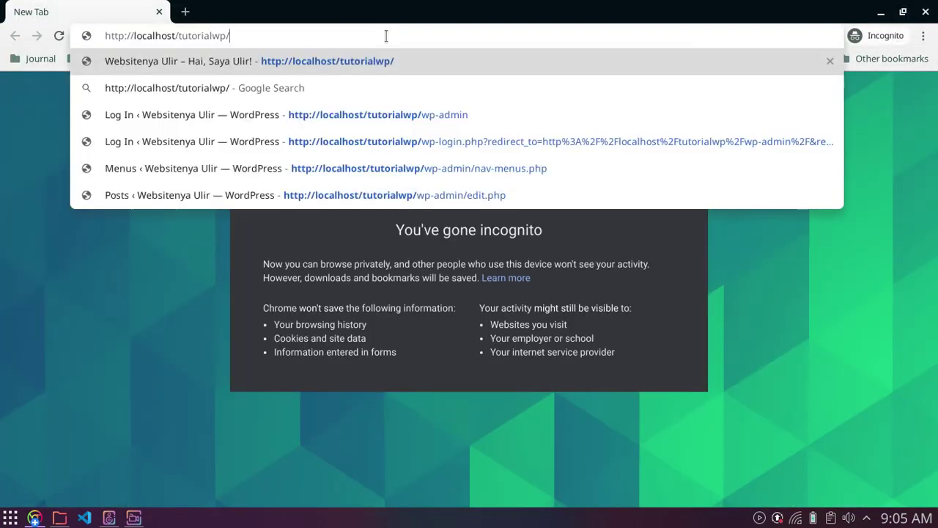
key("Return")
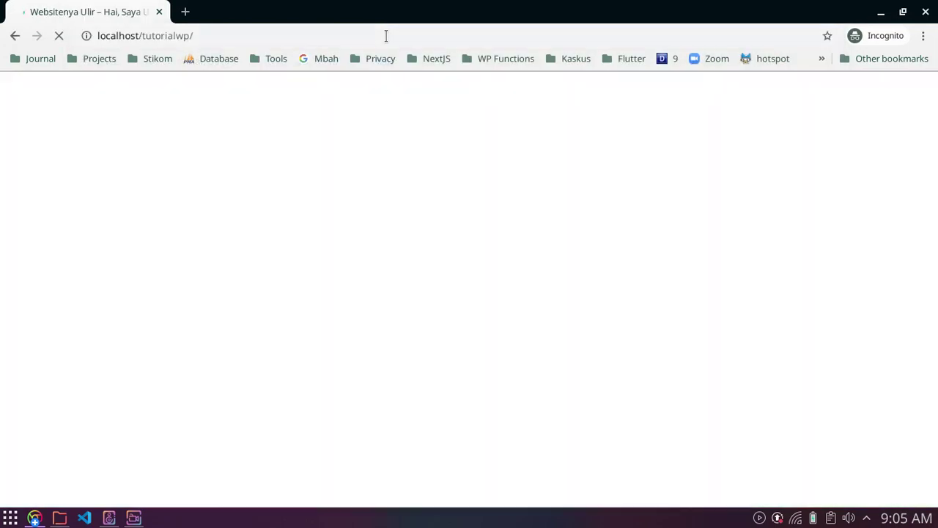
scroll(689, 222, "down", 15)
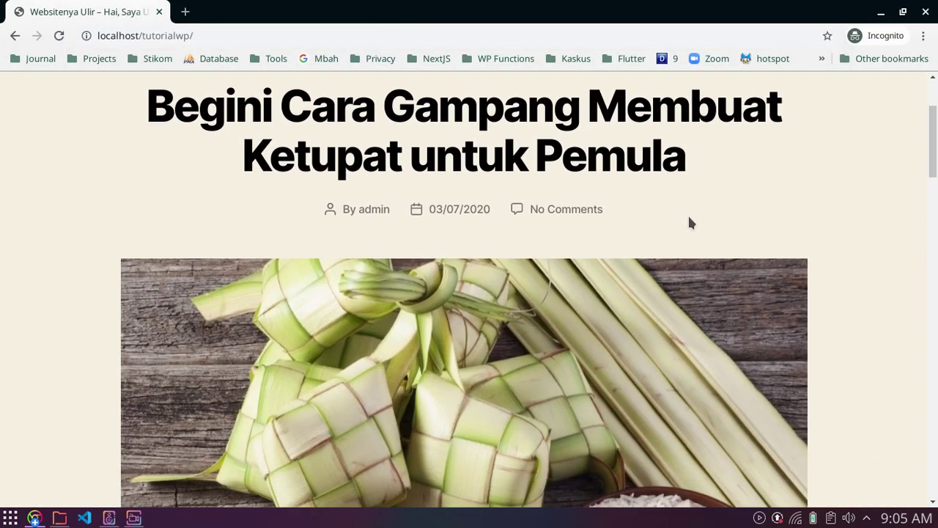
scroll(689, 220, "up", 15)
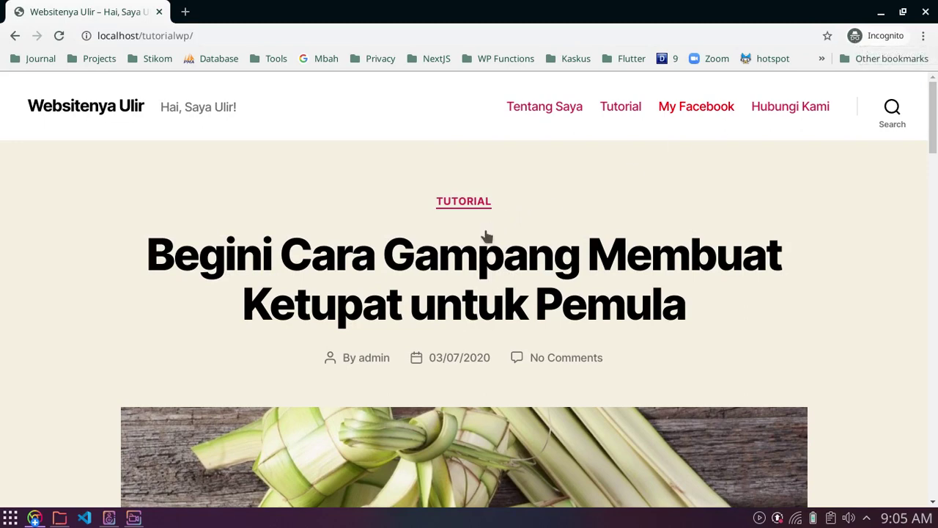
left_click(420, 266)
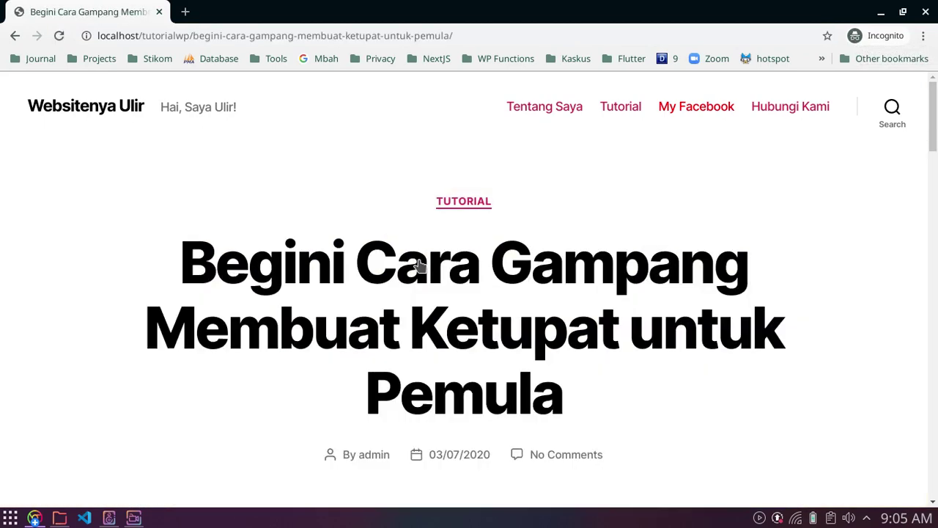
scroll(503, 279, "down", 3)
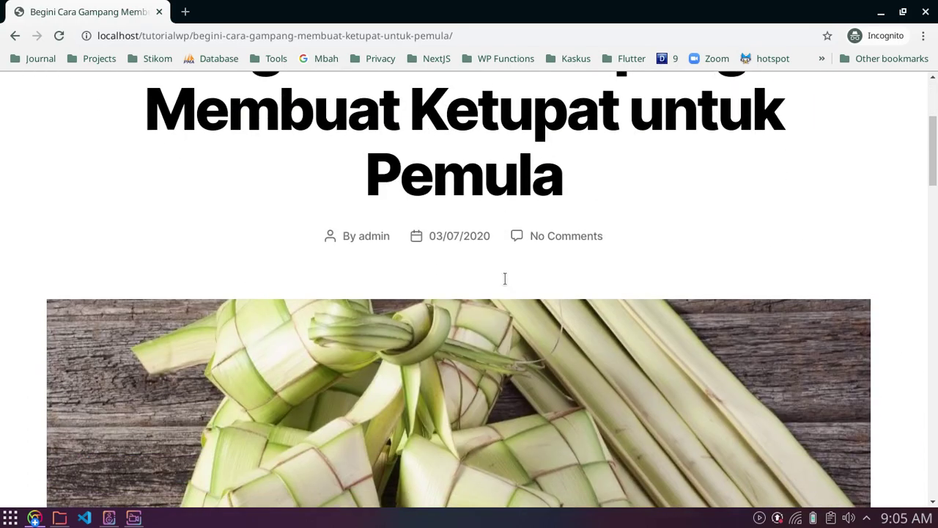
scroll(346, 220, "up", 2)
scroll(597, 245, "down", 6)
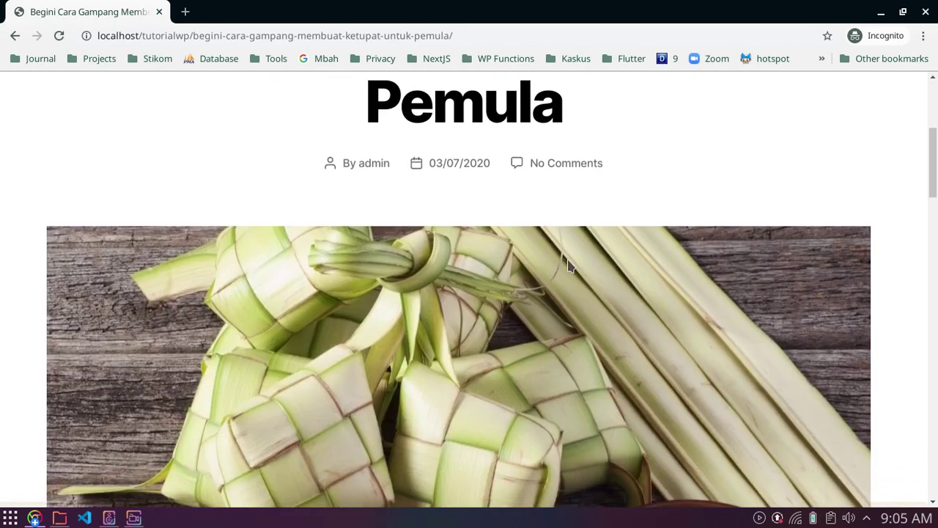
scroll(533, 268, "up", 4)
scroll(533, 269, "down", 6)
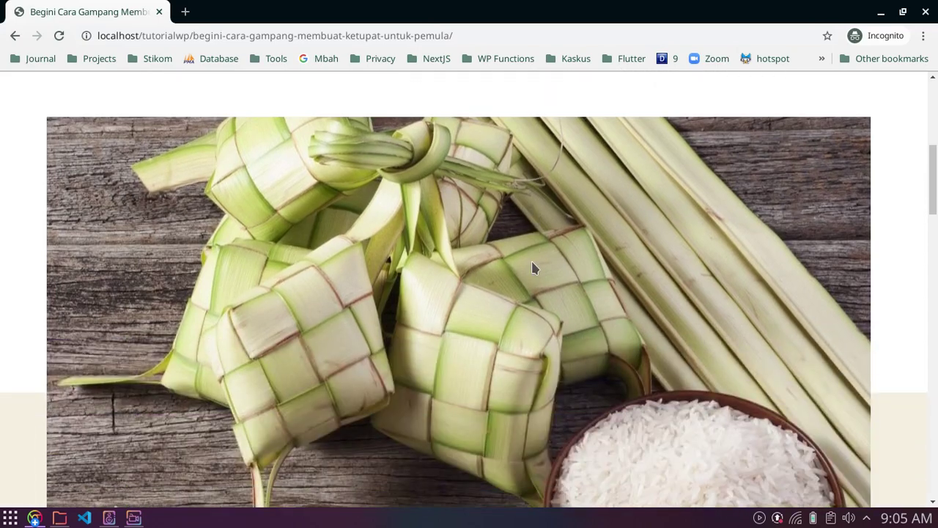
scroll(533, 268, "down", 8)
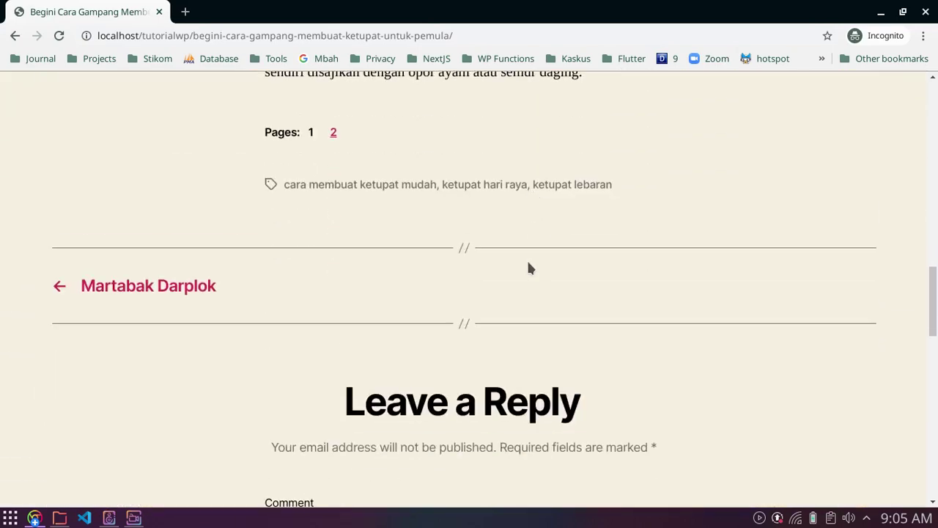
Step: Go to page 2 of the post and scroll down to the Leave a Reply form
left_click(333, 133)
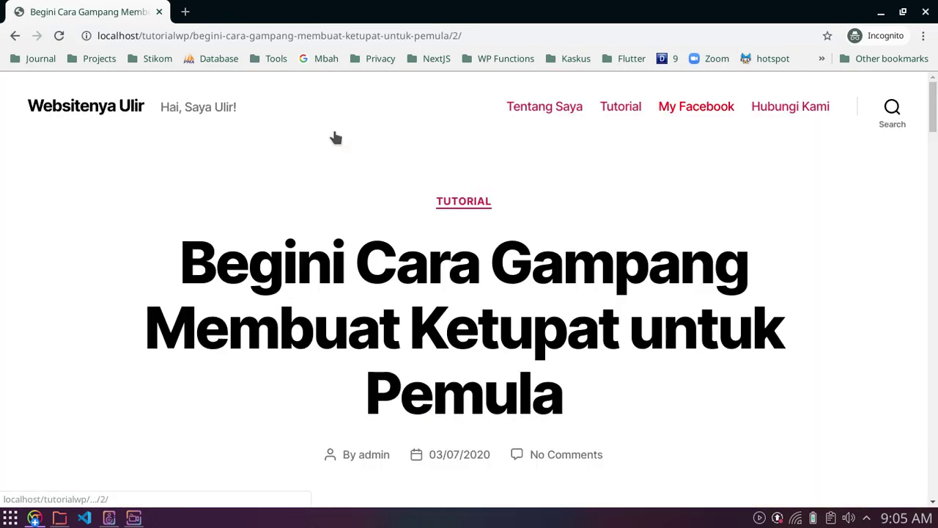
scroll(396, 256, "down", 12)
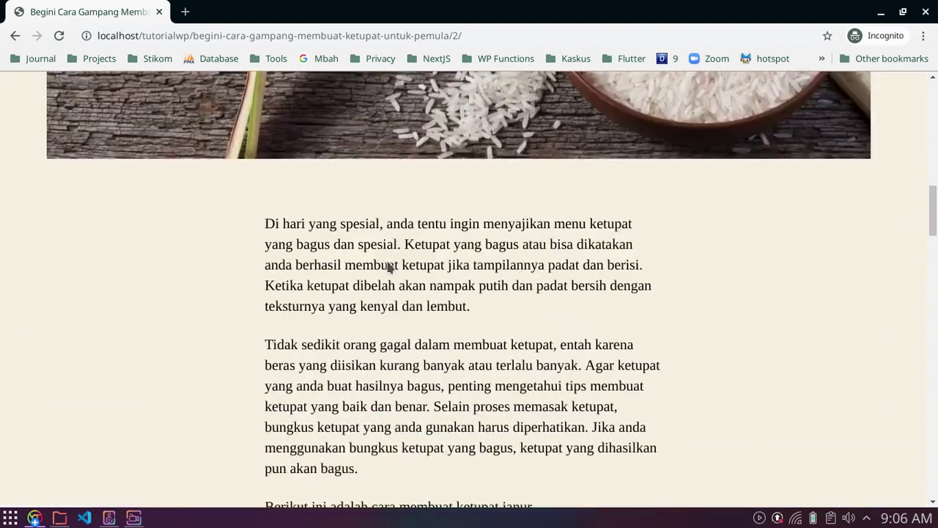
scroll(388, 267, "down", 10)
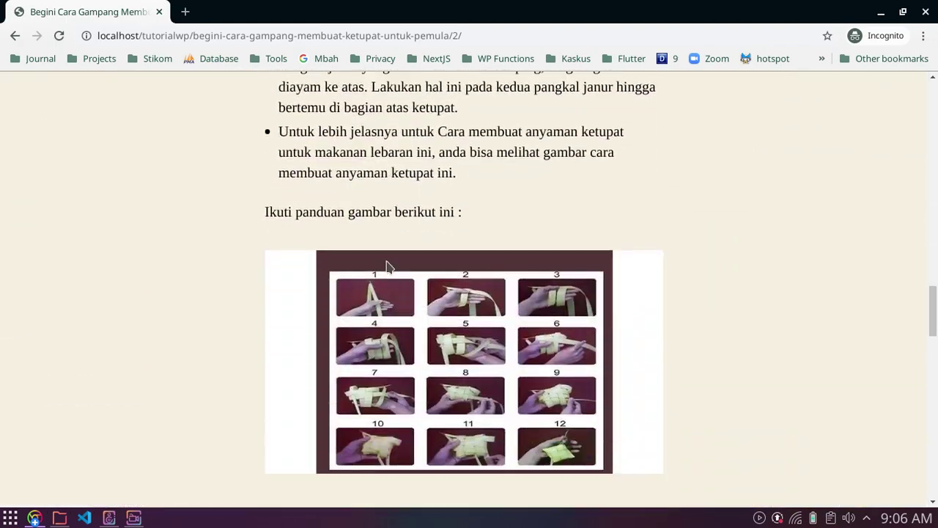
scroll(388, 267, "down", 5)
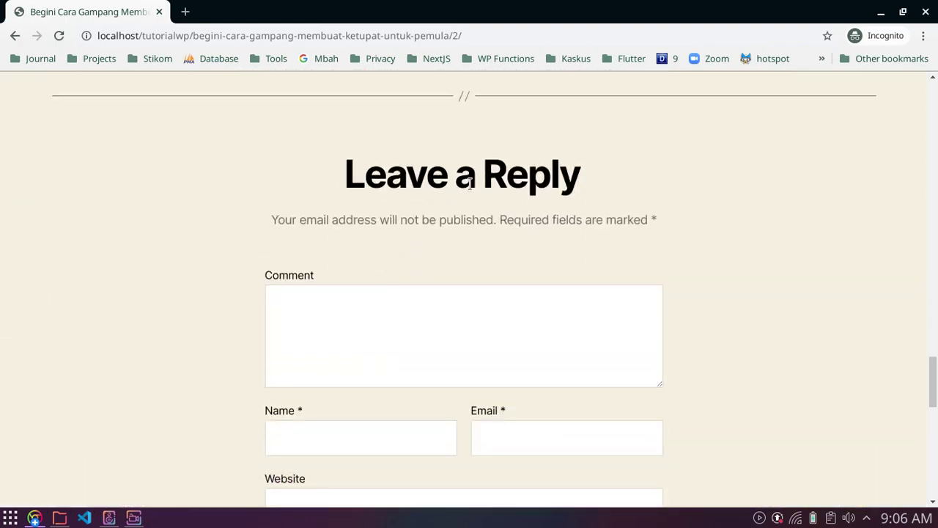
left_click_drag(359, 176, 562, 180)
Step: Write 'ini komentar biasa' in the Comment box and enter the commenter's name and e-mail
left_click(456, 237)
scroll(457, 237, "down", 2)
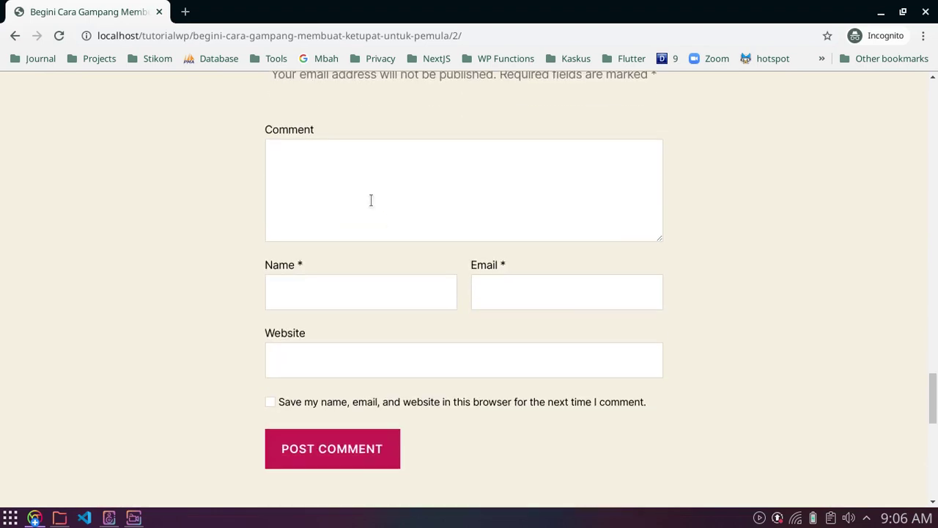
left_click(373, 199)
type("ini komentar ")
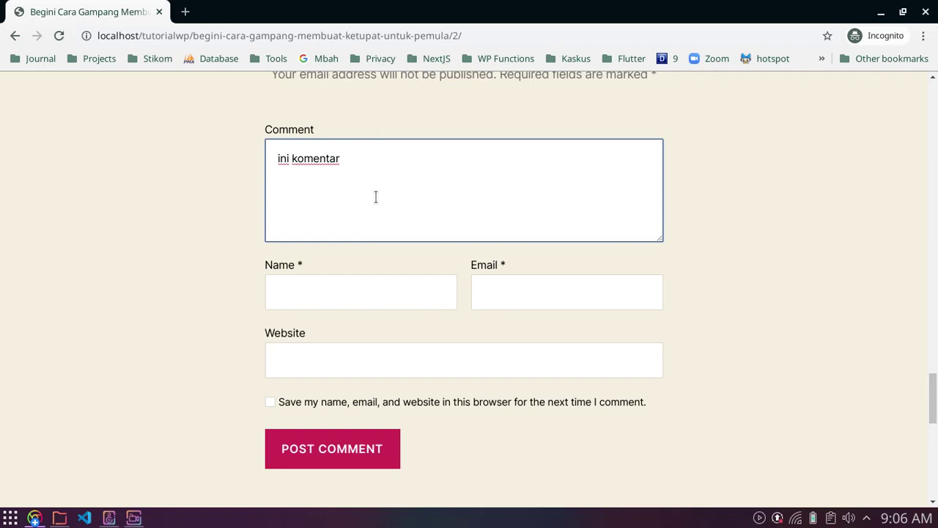
type("biasa")
key("Tab")
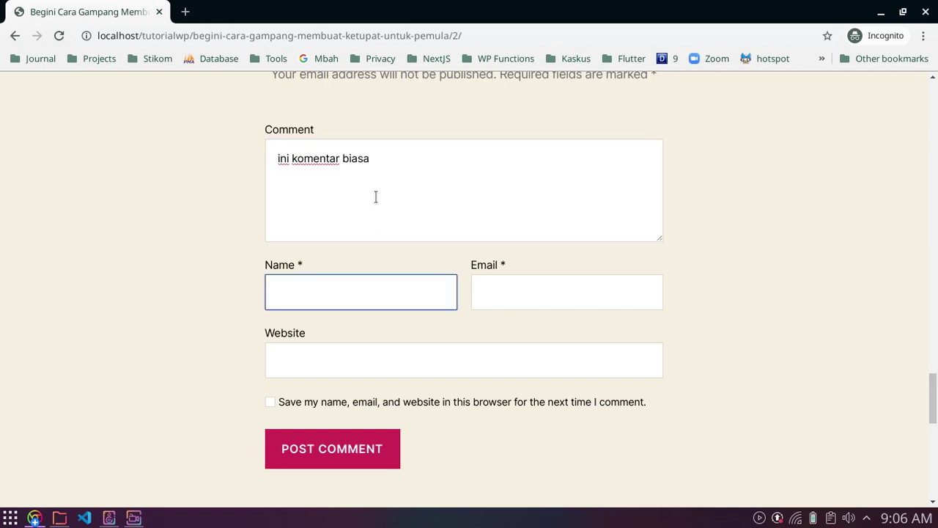
type("Brigita")
key("Tab")
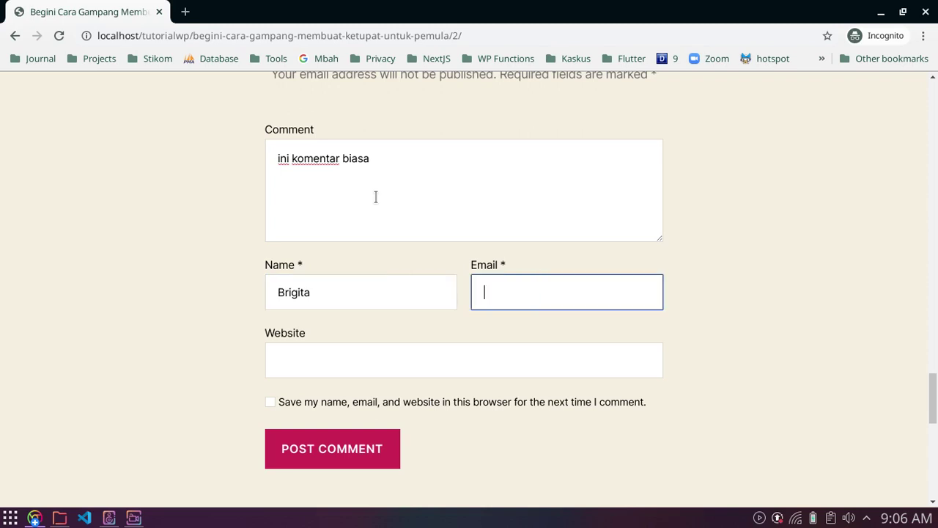
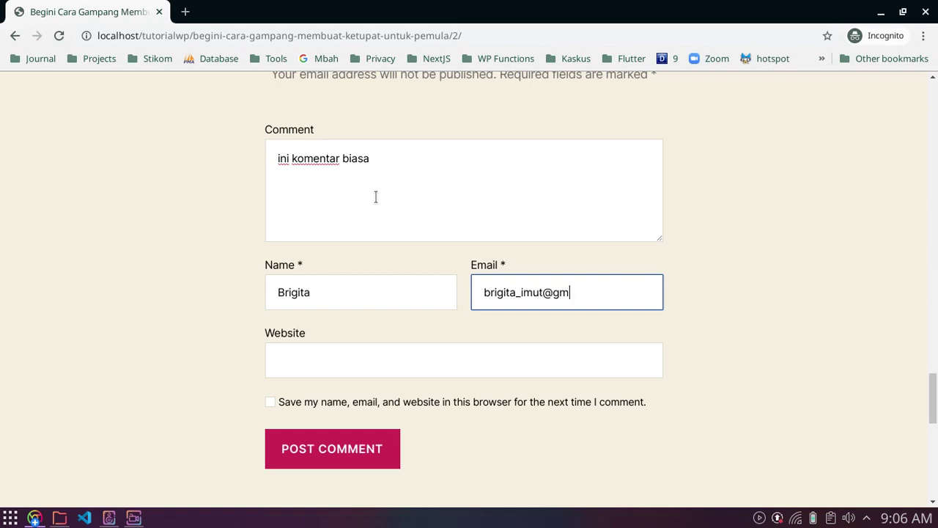
Step: Leave Website blank, keep the save-details checkbox unticked, and post the comment
key("Tab")
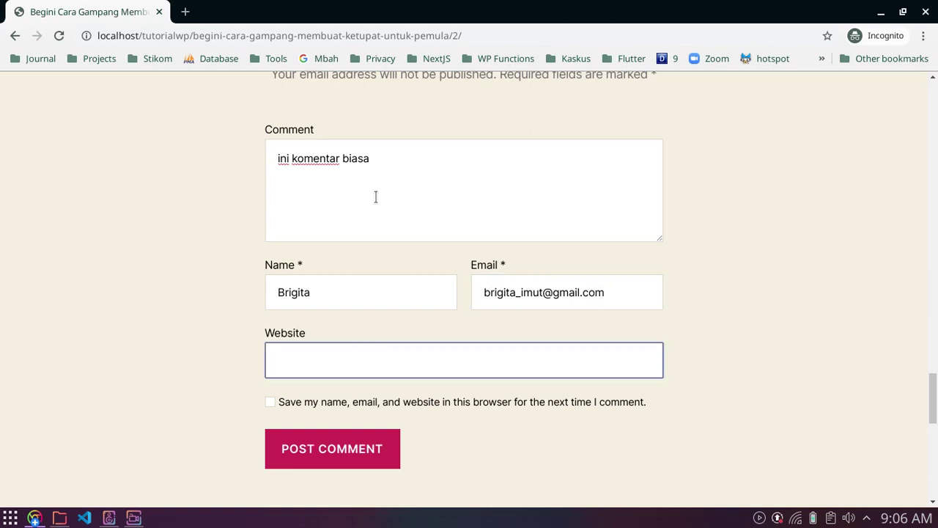
left_click(301, 267)
double_click(301, 267)
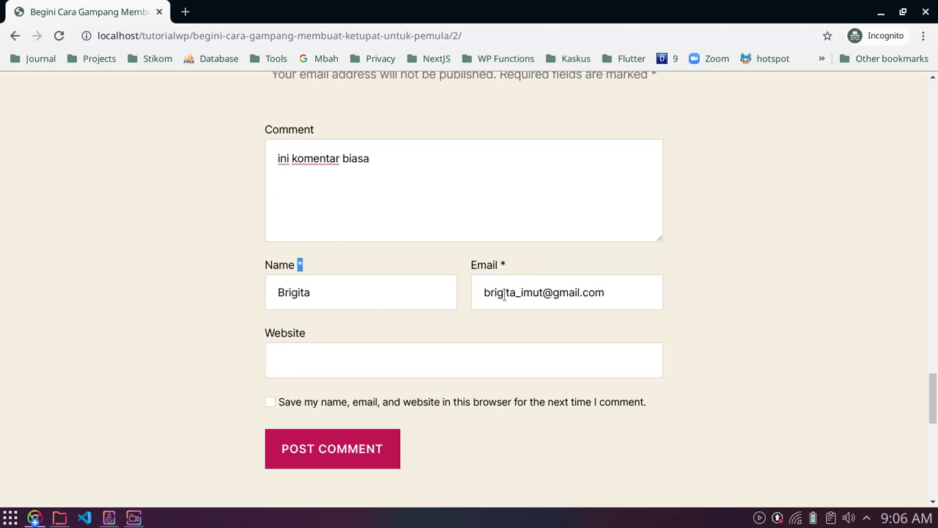
double_click(501, 266)
left_click(383, 264)
scroll(383, 262, "down", 3)
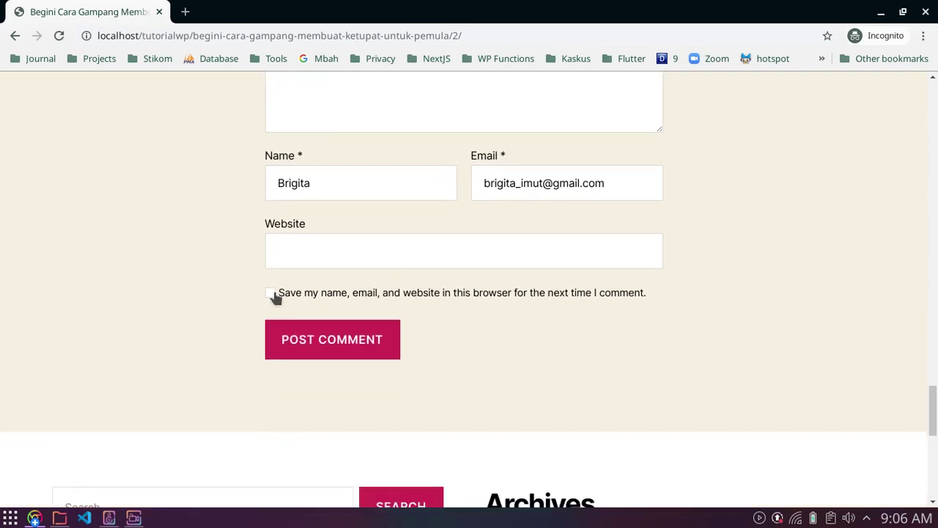
left_click(272, 293)
double_click(331, 182)
triple_click(597, 191)
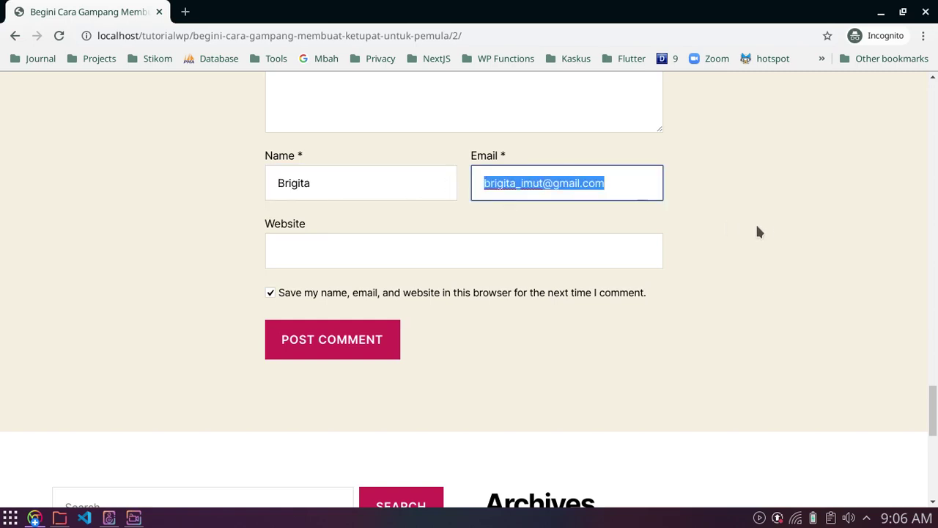
left_click(714, 272)
scroll(714, 274, "up", 2)
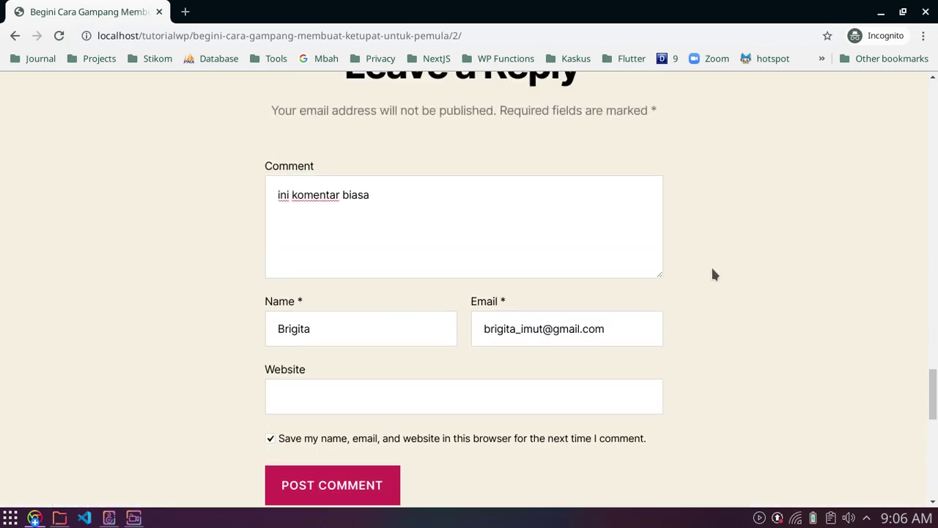
scroll(712, 272, "down", 2)
left_click(270, 331)
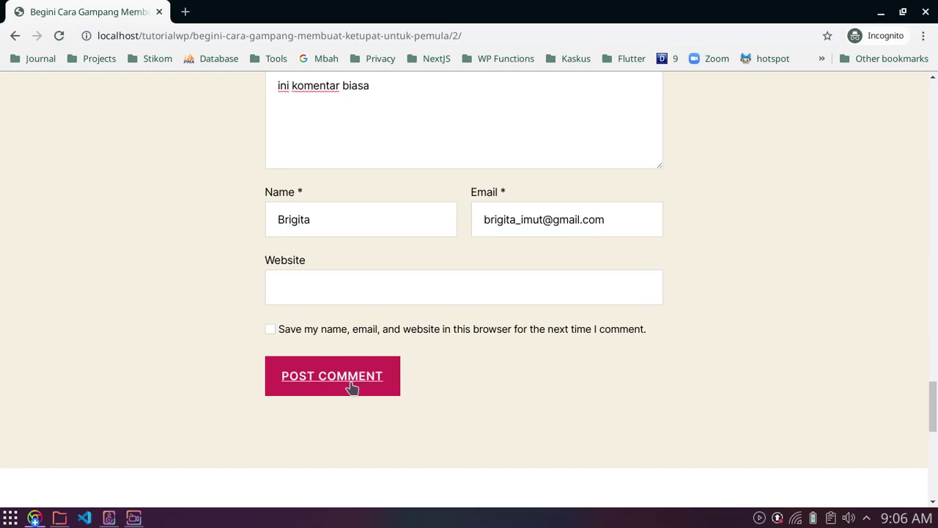
left_click(351, 387)
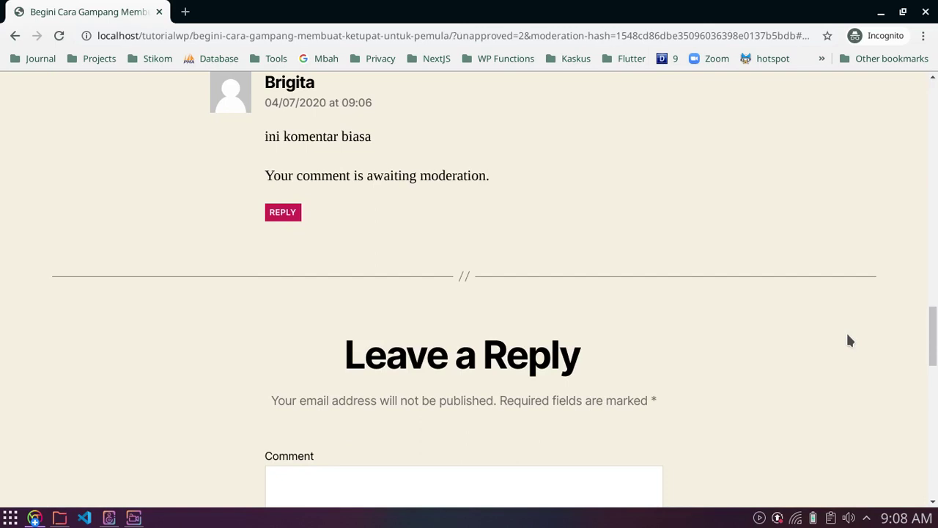
Step: Verify 'ini komentar biasa' appears under the post with the awaiting moderation notice
scroll(814, 344, "up", 1)
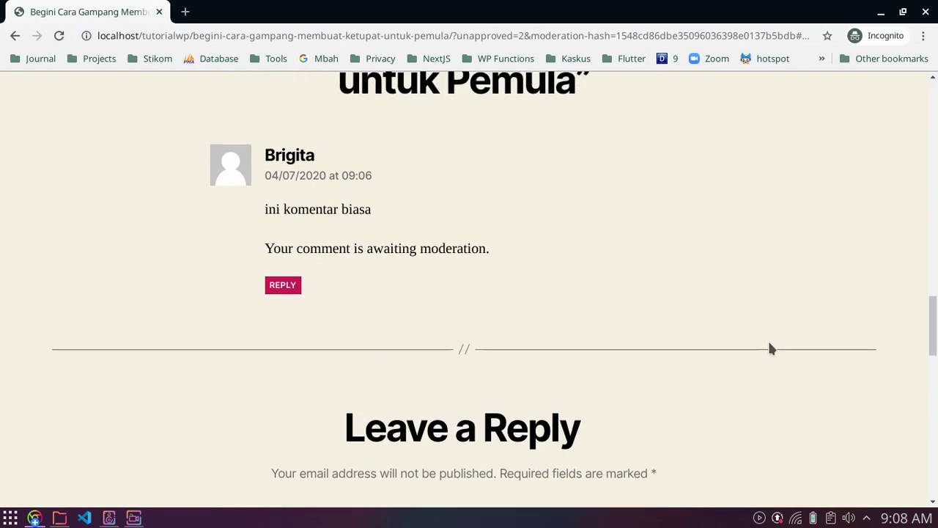
scroll(770, 349, "up", 1)
scroll(560, 323, "down", 1)
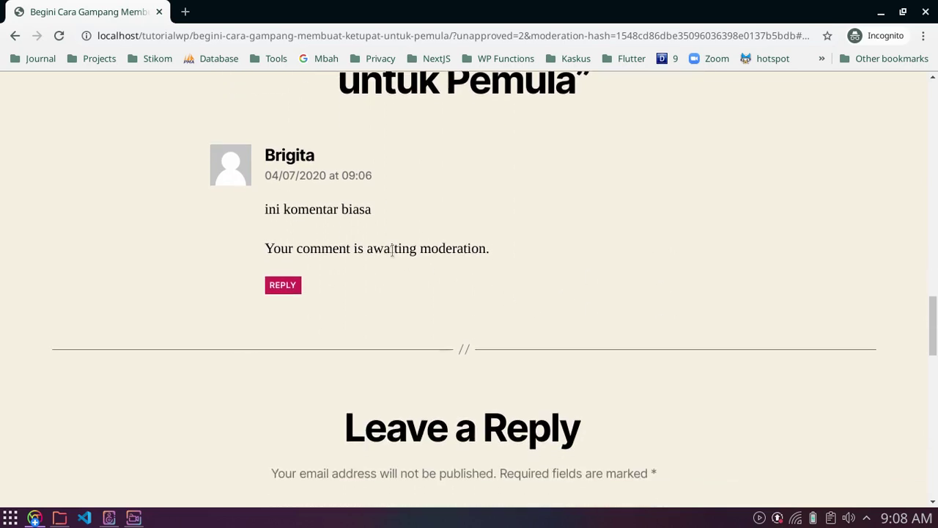
left_click_drag(268, 209, 372, 212)
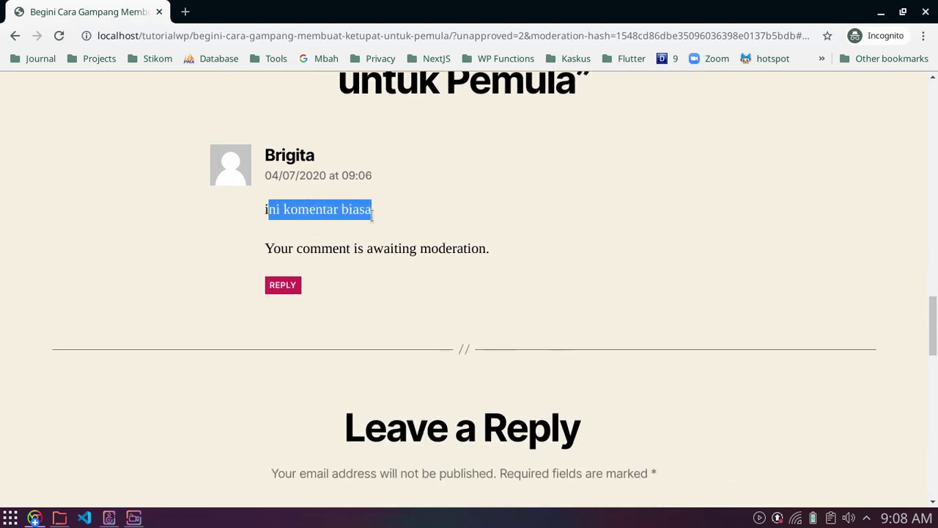
left_click(373, 213)
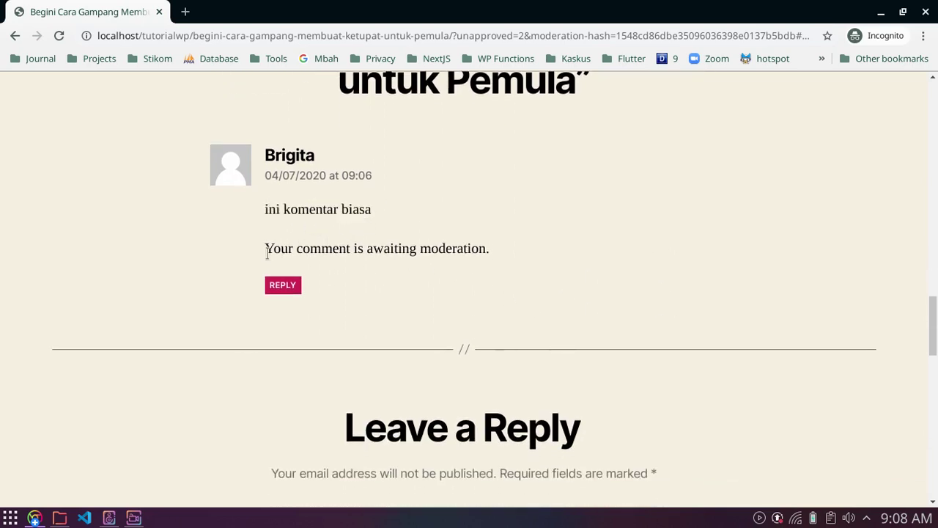
left_click_drag(265, 248, 497, 256)
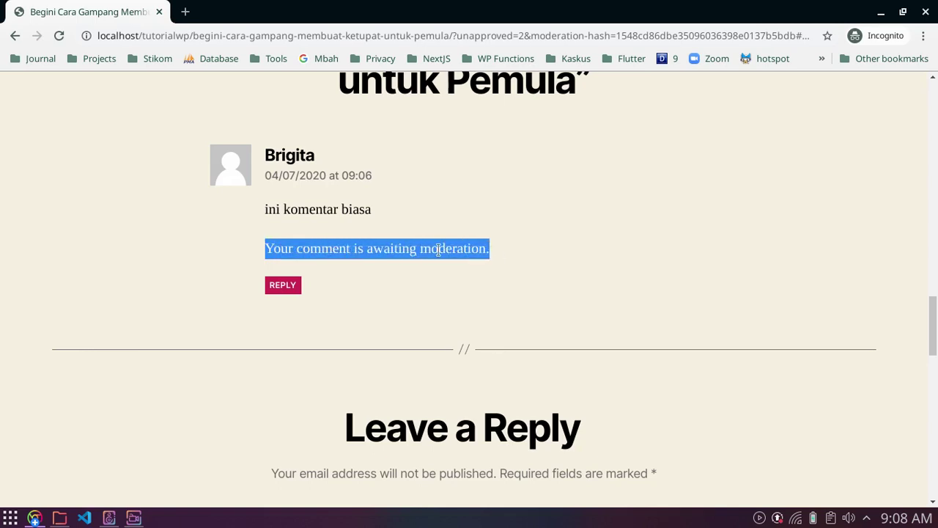
double_click(473, 249)
left_click(546, 255)
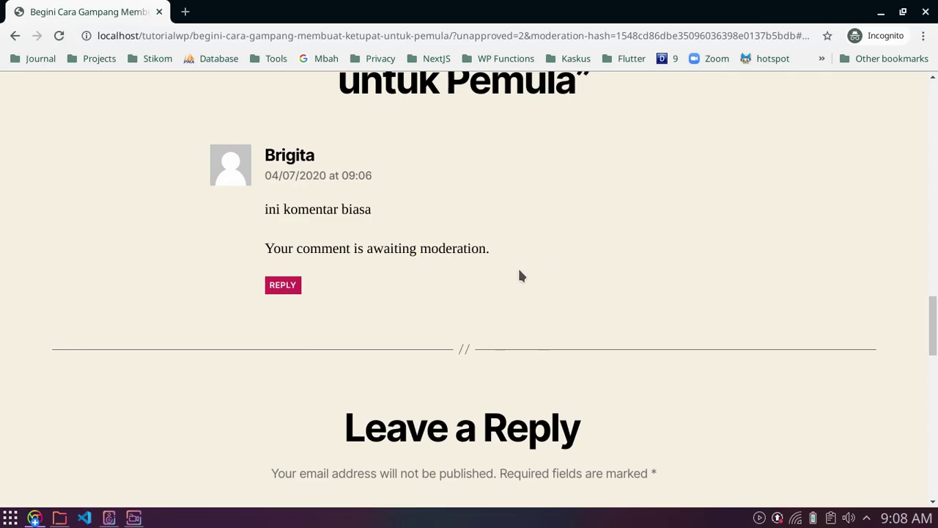
left_click(35, 518)
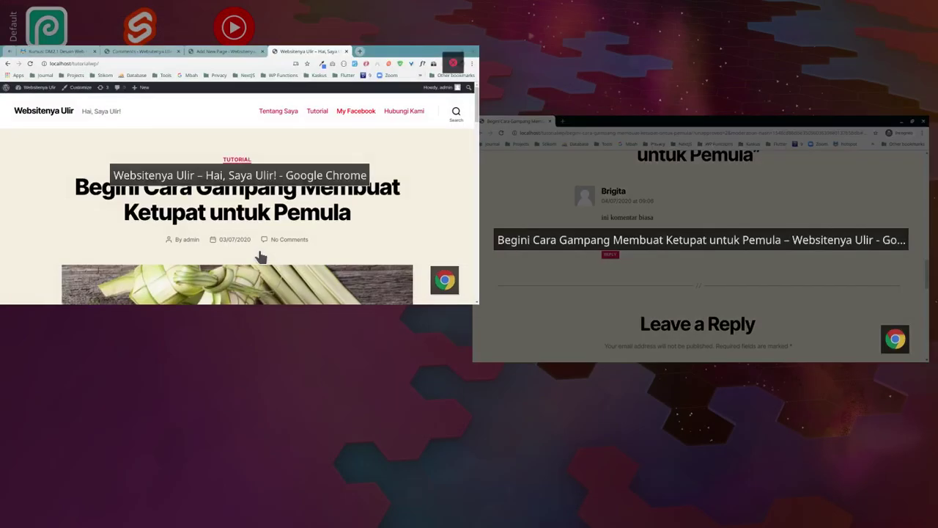
Step: Reload the admin Comments list so the pending 'ini komentar biasa' comment appears
left_click(259, 247)
left_click(306, 14)
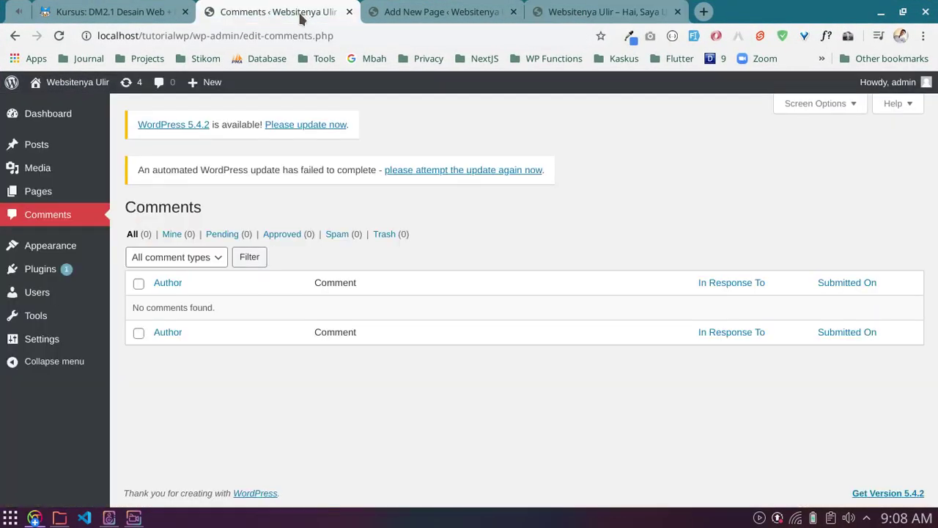
left_click(60, 36)
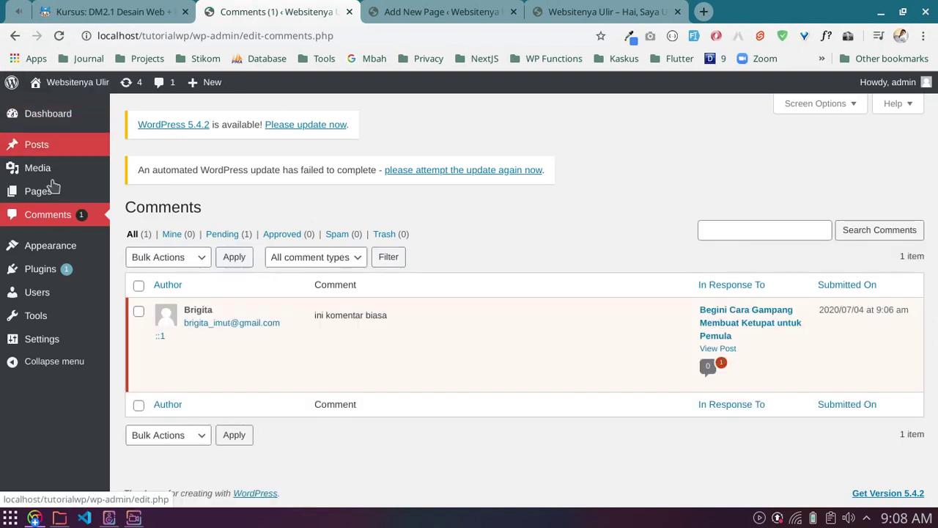
mouse_move(192, 334)
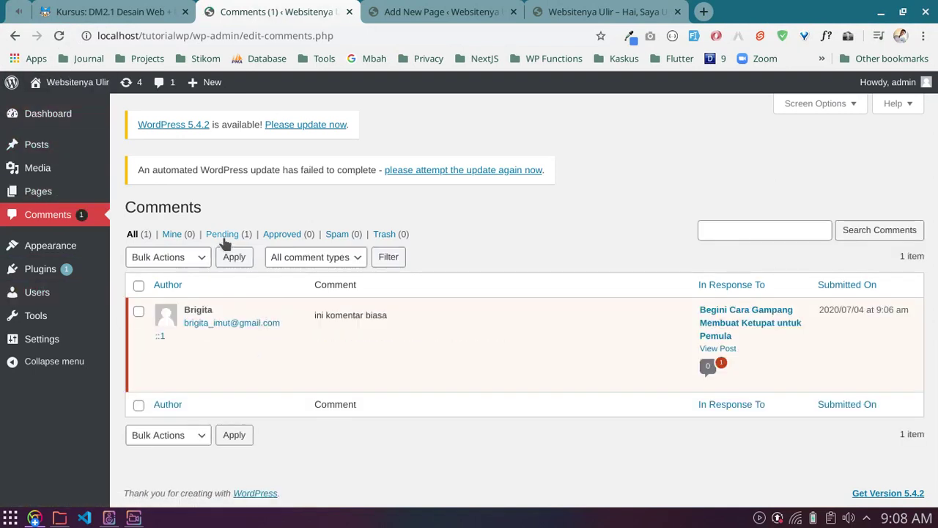
mouse_move(258, 308)
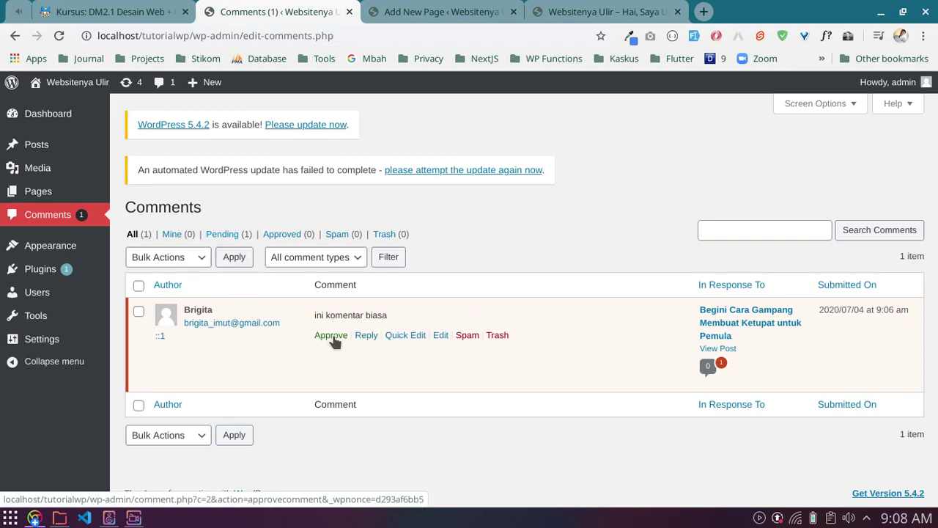
Step: Compare with the visitor's post view showing 0 replies, then return to the admin comments
key("alt+Tab")
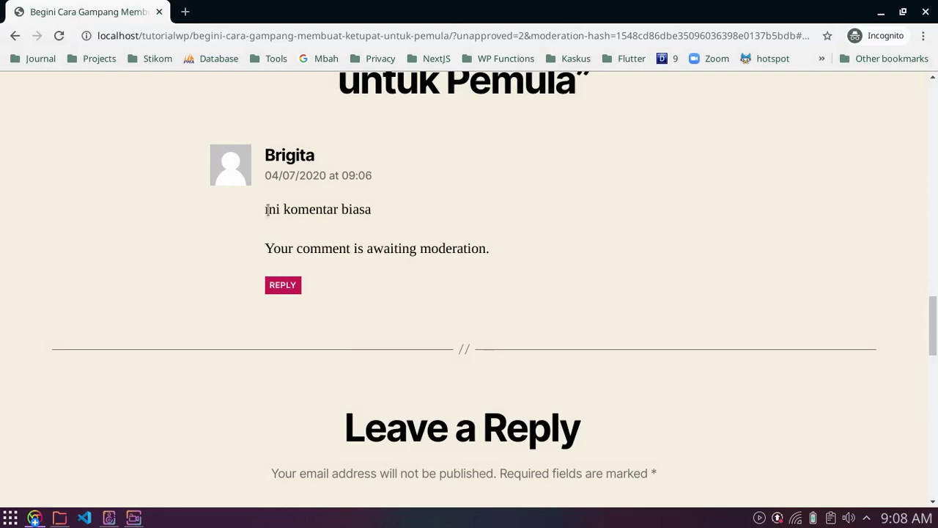
left_click_drag(265, 210, 408, 212)
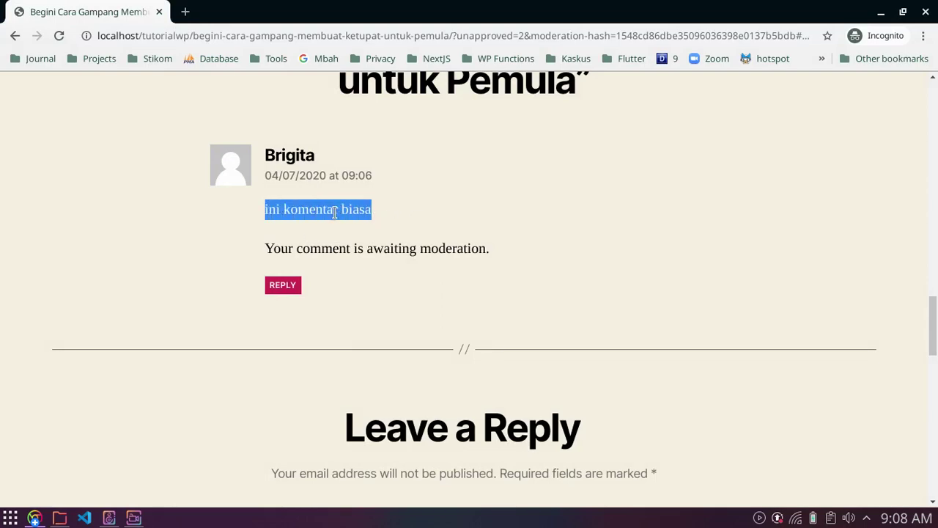
scroll(447, 242, "up", 3)
scroll(448, 241, "down", 1)
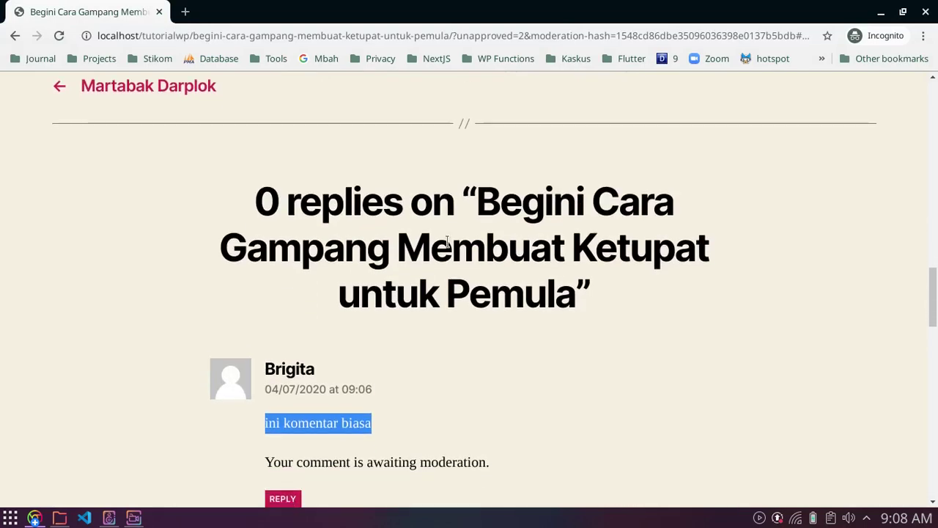
scroll(446, 241, "down", 2)
scroll(353, 207, "up", 2)
left_click_drag(256, 206, 402, 209)
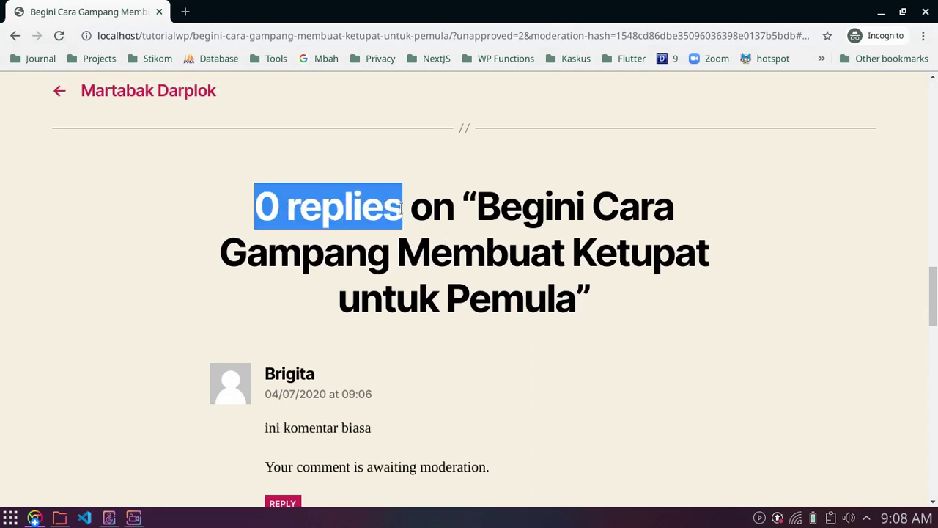
left_click(260, 204)
left_click_drag(261, 204, 400, 213)
key("alt+Tab")
mouse_move(296, 323)
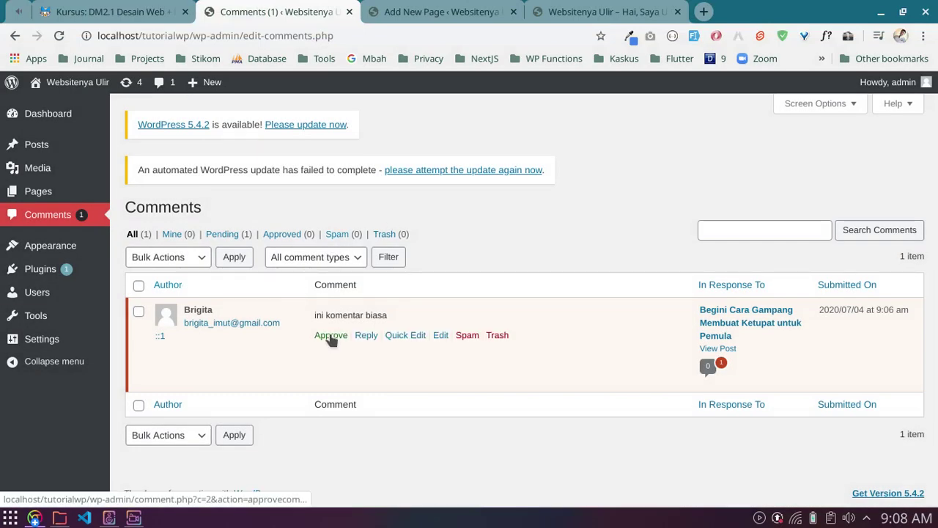
key("ctrl+shift+i")
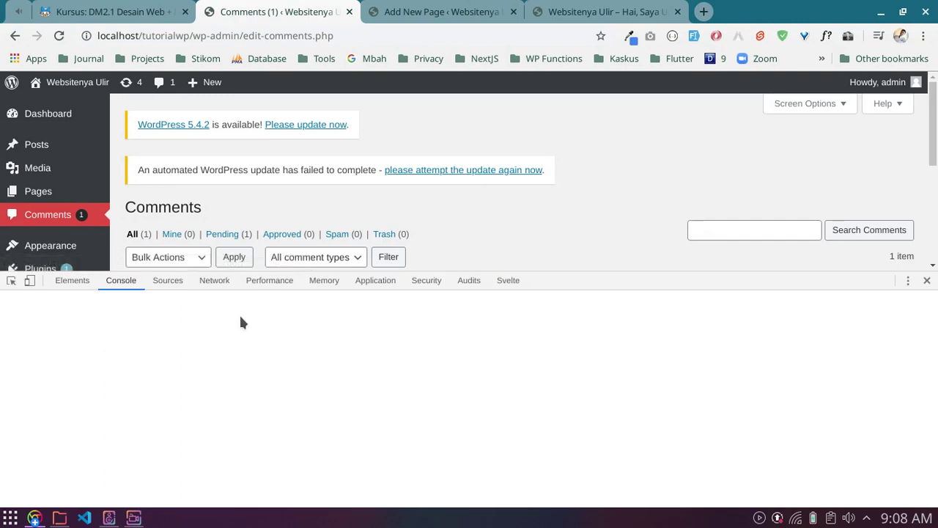
left_click(927, 280)
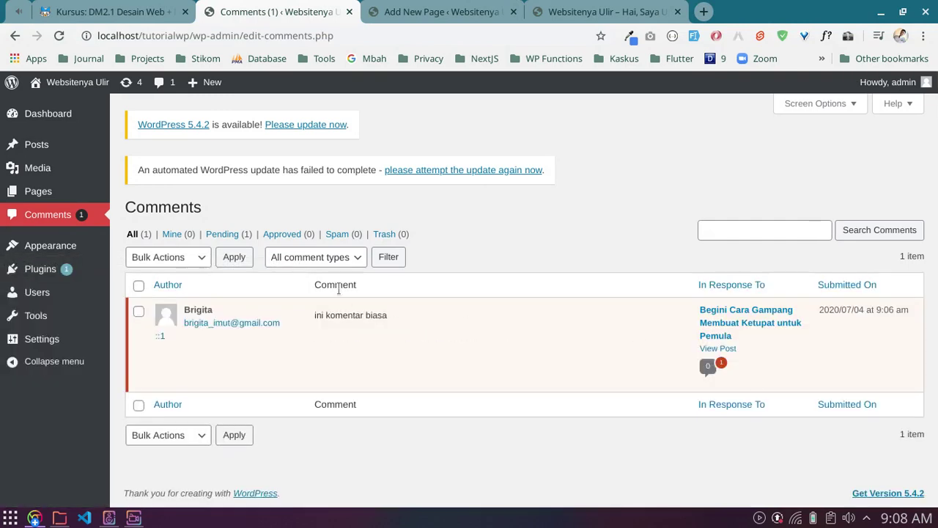
mouse_move(321, 316)
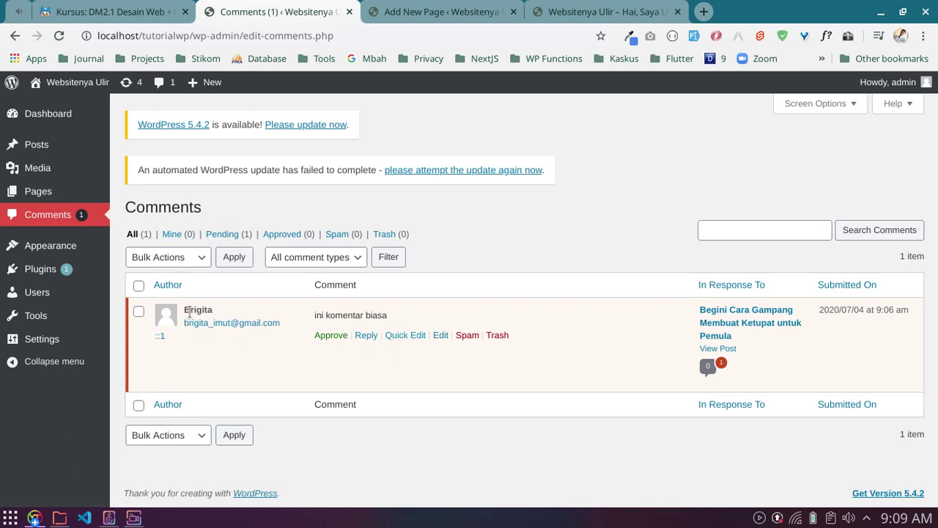
left_click_drag(315, 311, 390, 316)
left_click(391, 311)
Step: Start a reply under the pending comment: 'ini balasan komentar untuk' plus the commenter's name
left_click(366, 336)
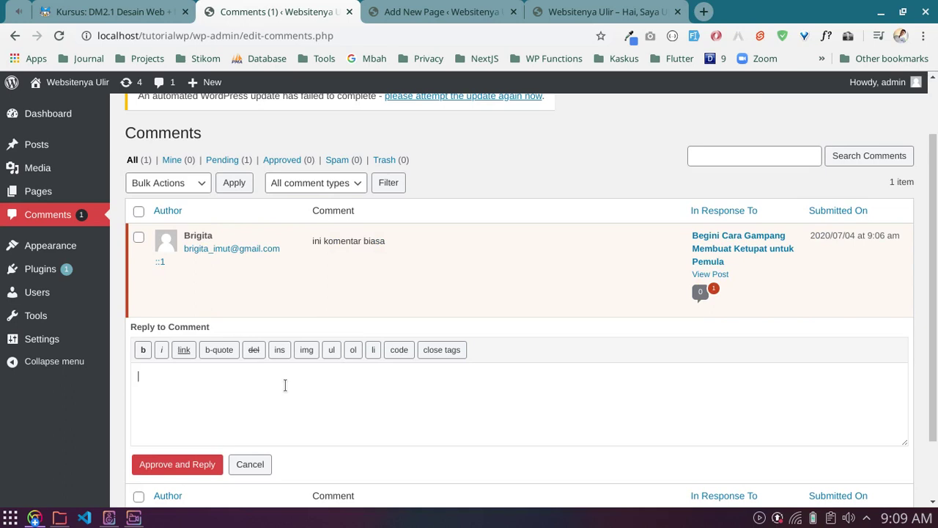
key("ctrl+shift+j")
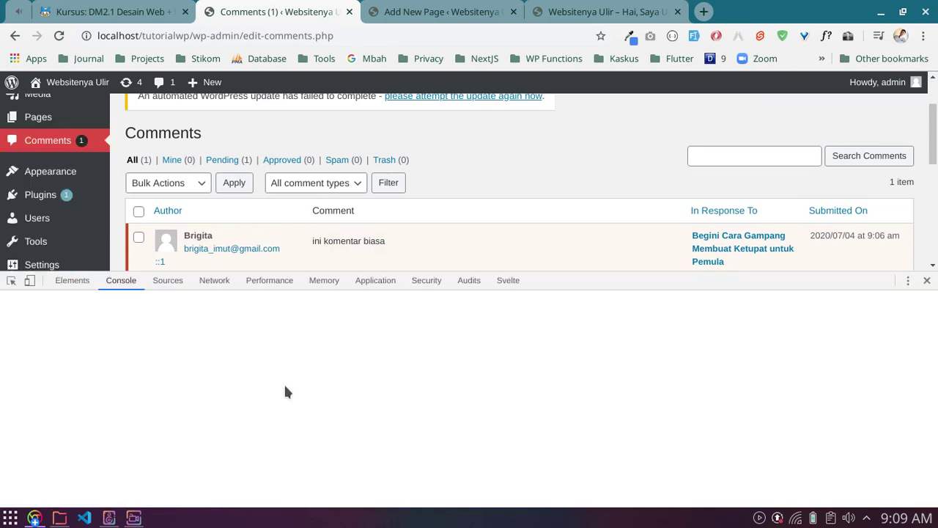
left_click(926, 280)
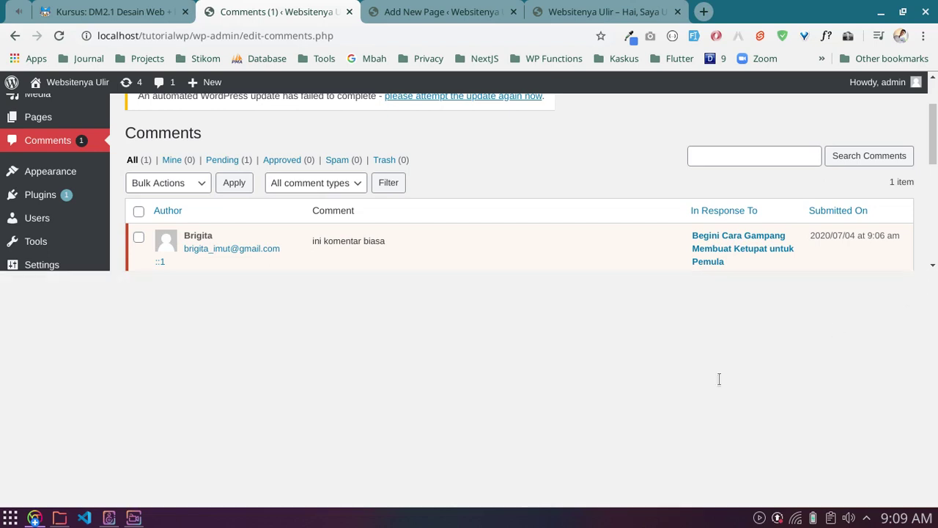
type("ala")
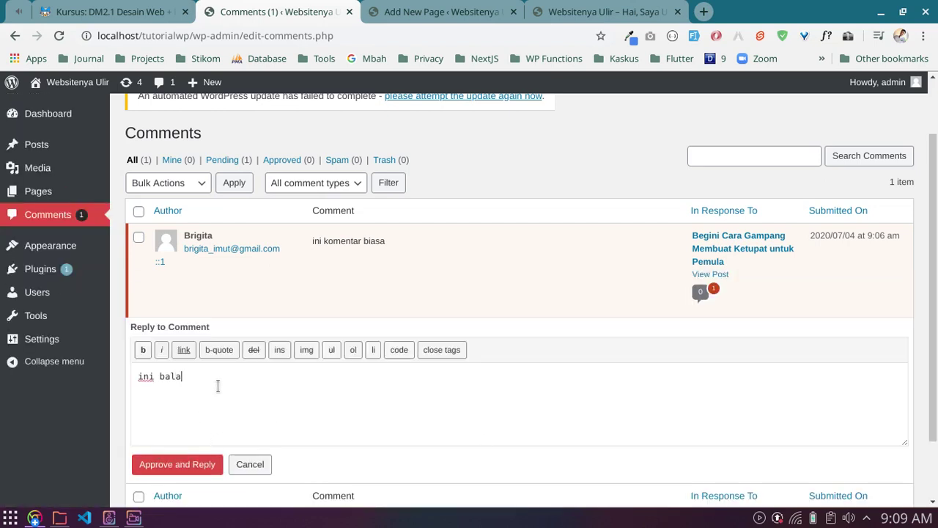
type("san komentar untuk Bri")
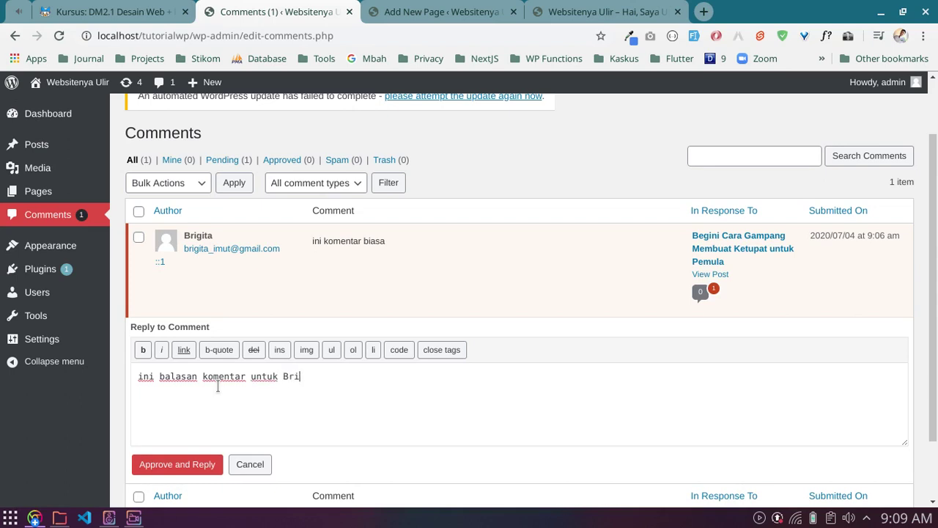
type("gita")
key("ctrl+shift+i")
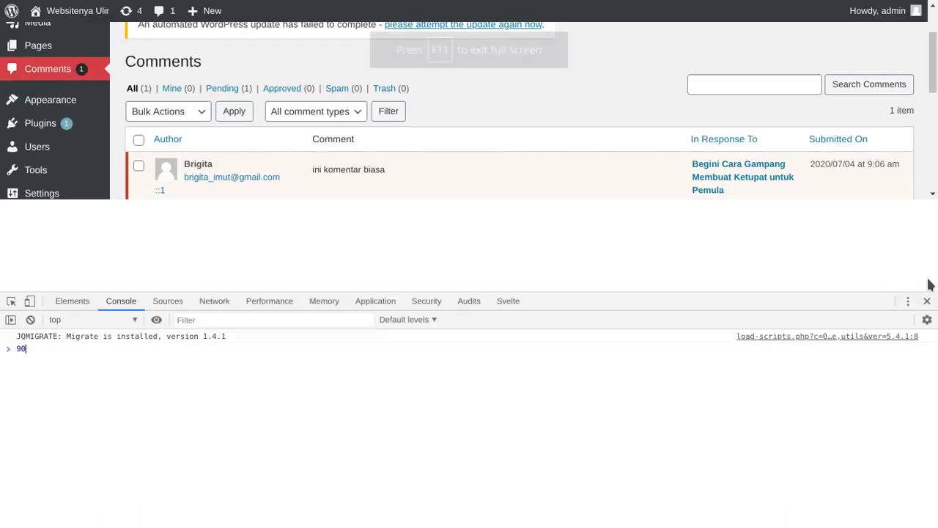
left_click(928, 283)
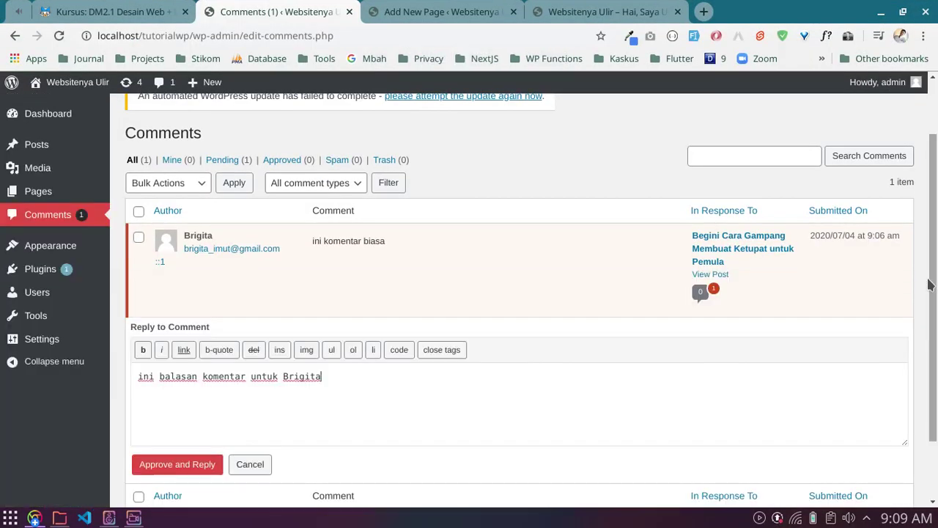
Step: Dismiss the developer console and select the reply text to review it
key("ctrl+shift+i")
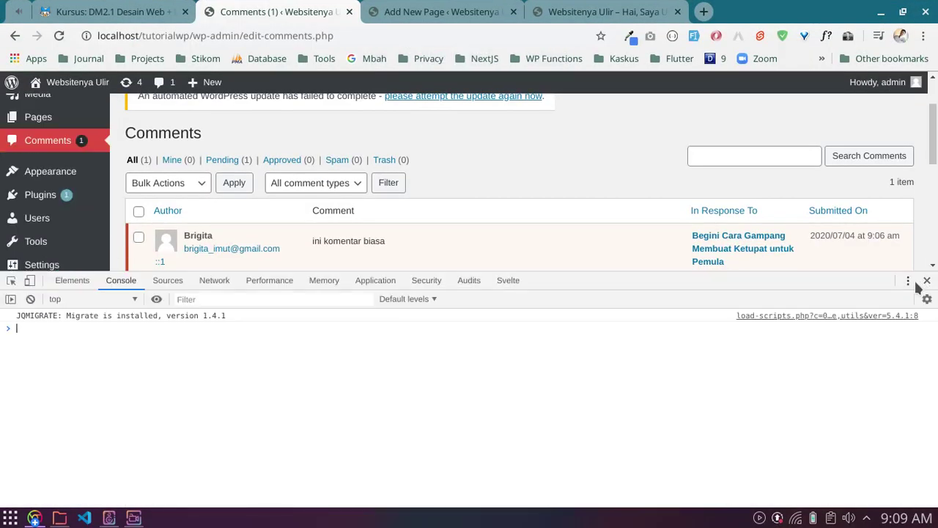
left_click(926, 281)
scroll(323, 326, "down", 1)
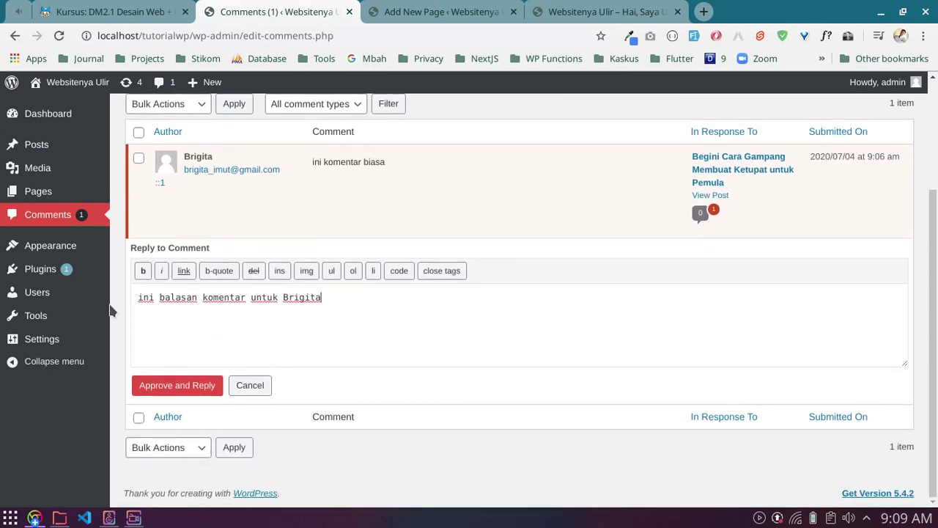
left_click_drag(235, 299, 329, 298)
left_click(218, 352)
left_click_drag(136, 297, 396, 295)
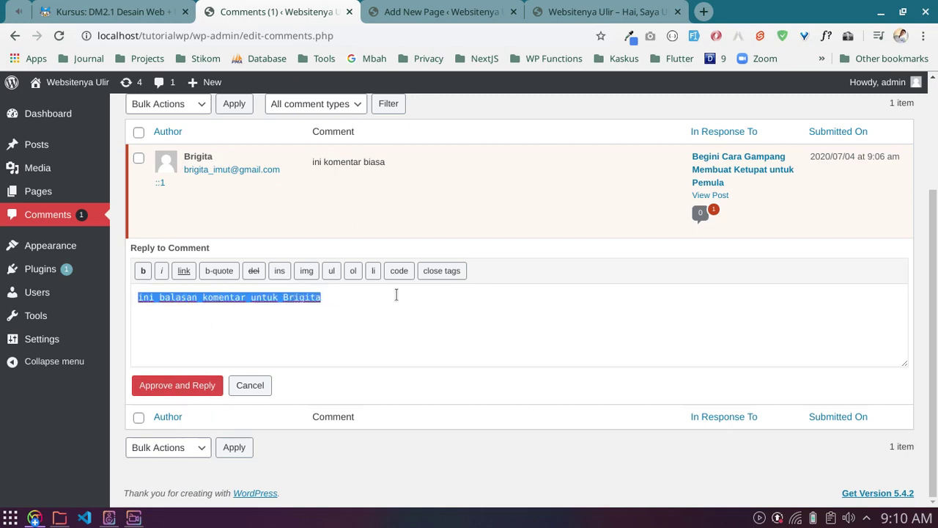
Step: Approve the visitor's comment and post the admin reply with Approve and Reply
left_click(161, 390)
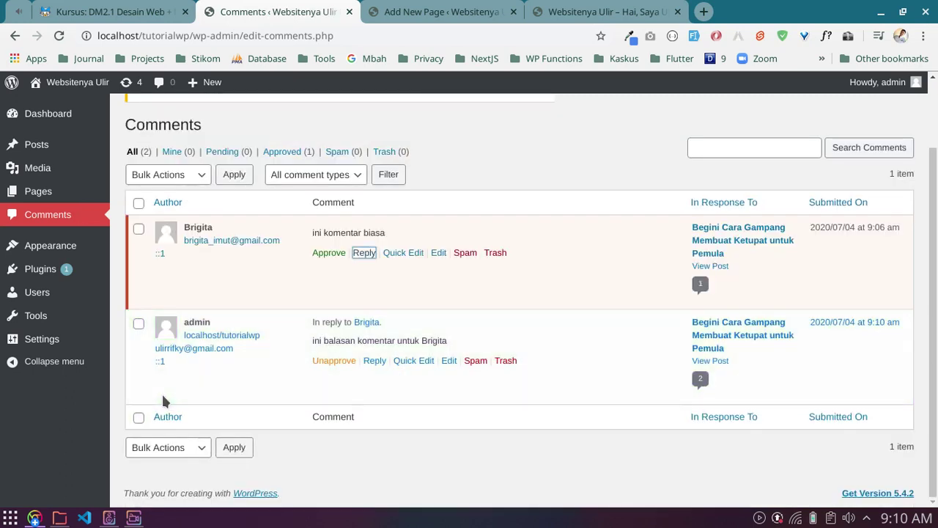
key("ctrl+shift+j")
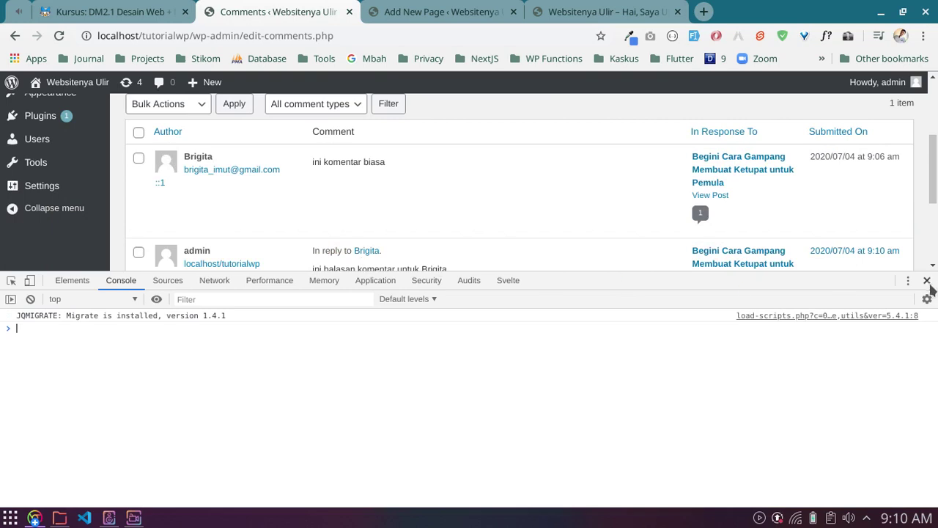
left_click(926, 281)
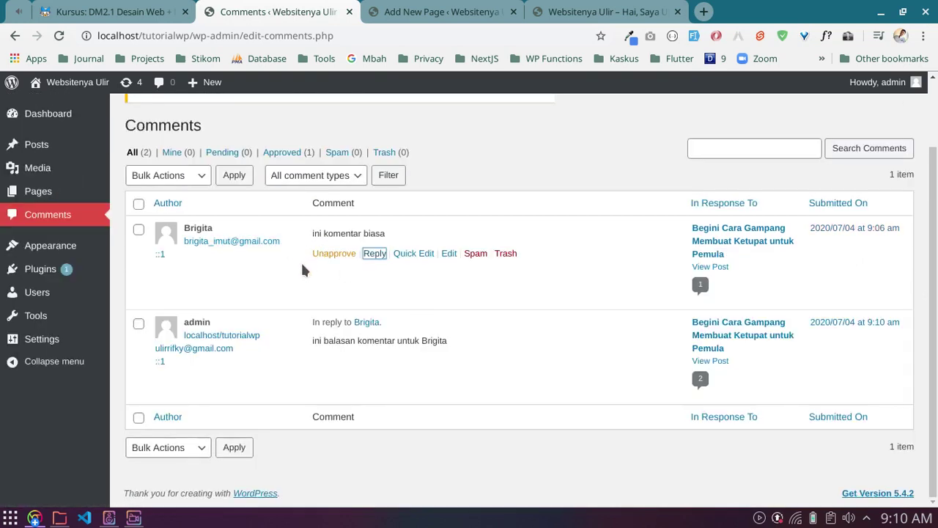
left_click(33, 519)
Step: Switch to the visitor's view of the post and reload it to show the new replies
left_click(601, 245)
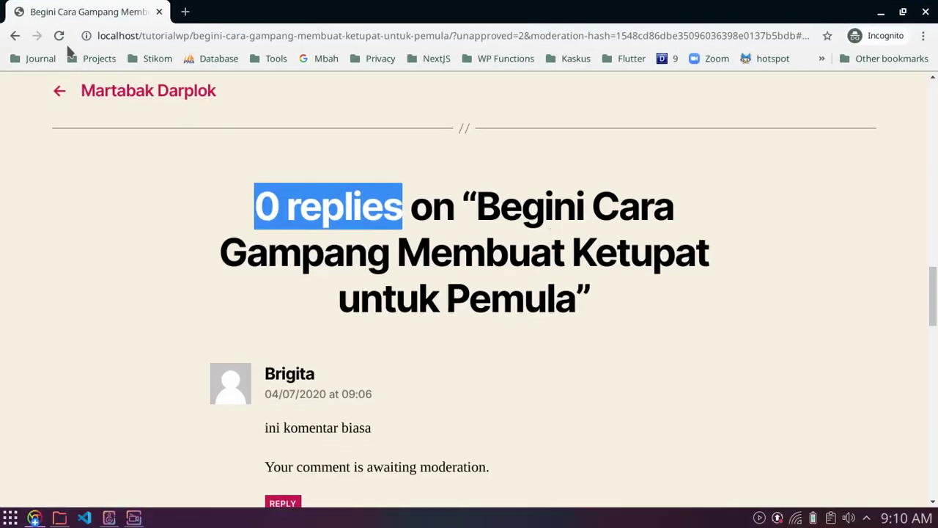
left_click(59, 35)
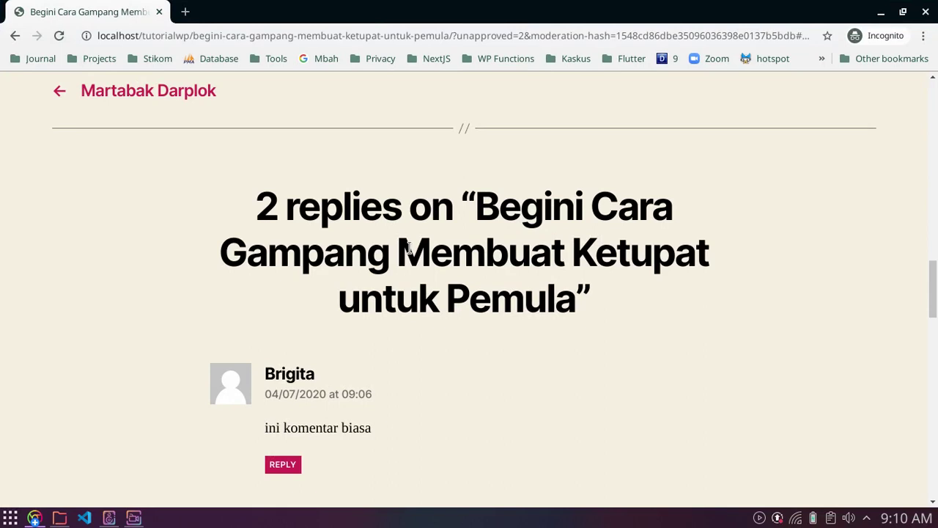
scroll(409, 249, "down", 1)
left_click_drag(258, 168, 400, 168)
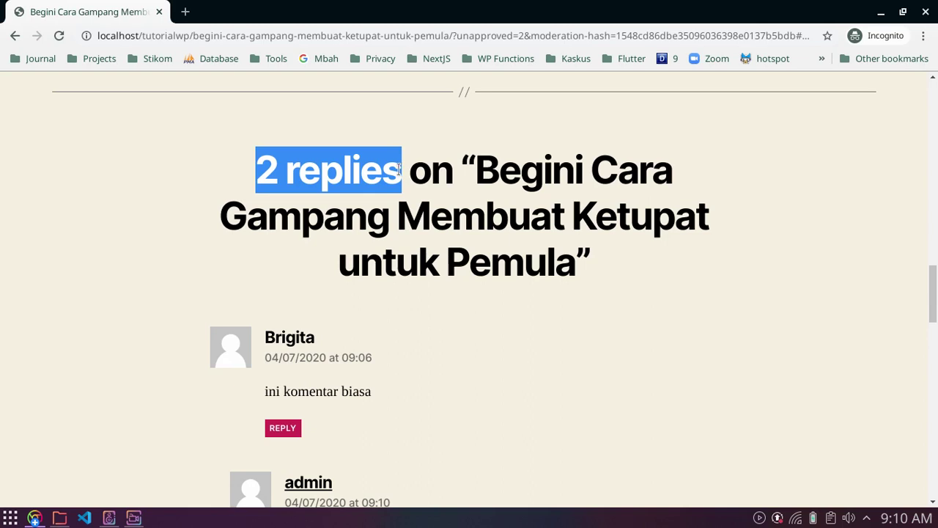
left_click_drag(463, 163, 589, 247)
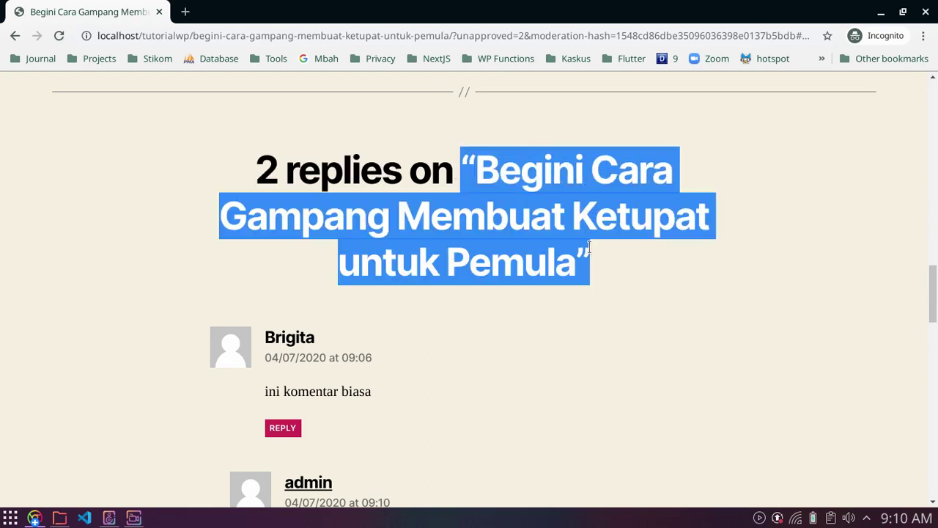
scroll(594, 264, "down", 3)
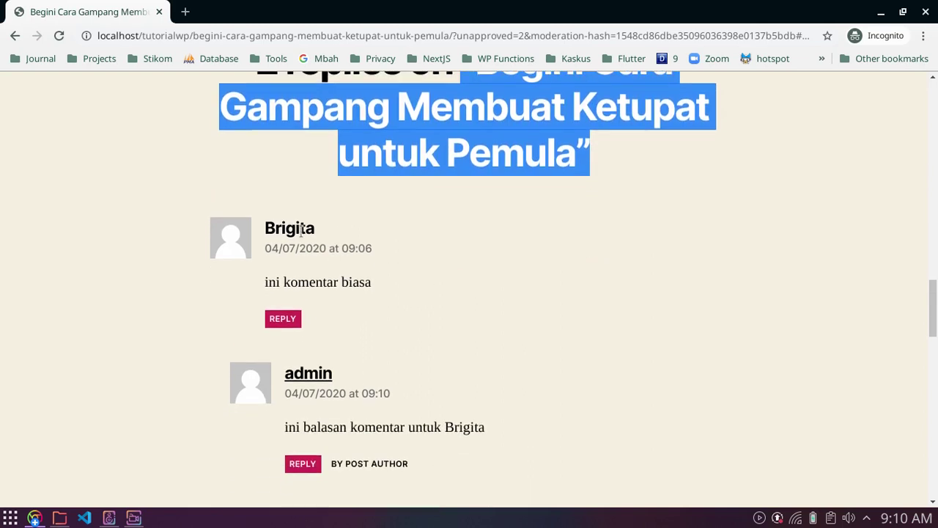
Step: Check the visitor comment, admin reply and their dates, then return to the Comments admin window
left_click(265, 283)
left_click_drag(265, 284, 352, 277)
left_click(355, 278)
scroll(356, 278, "down", 2)
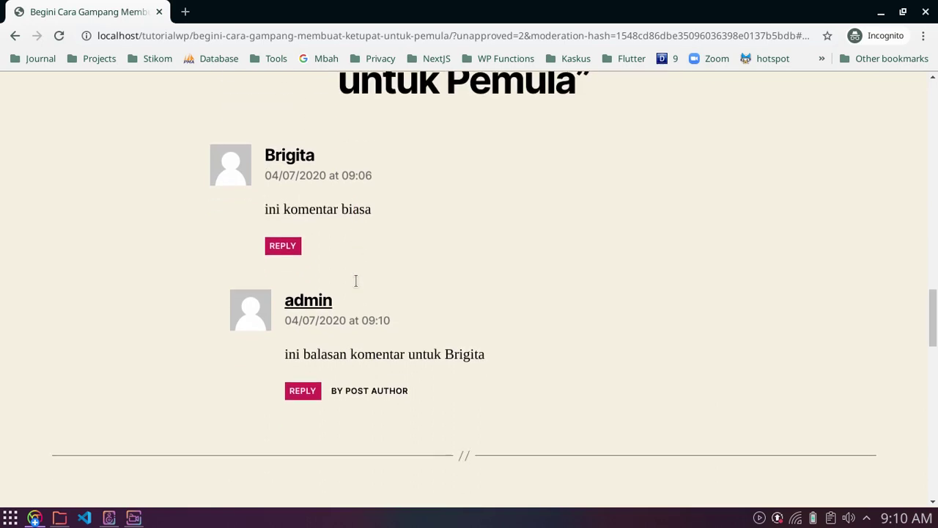
left_click_drag(289, 355, 474, 354)
left_click(470, 349)
left_click_drag(425, 324, 286, 322)
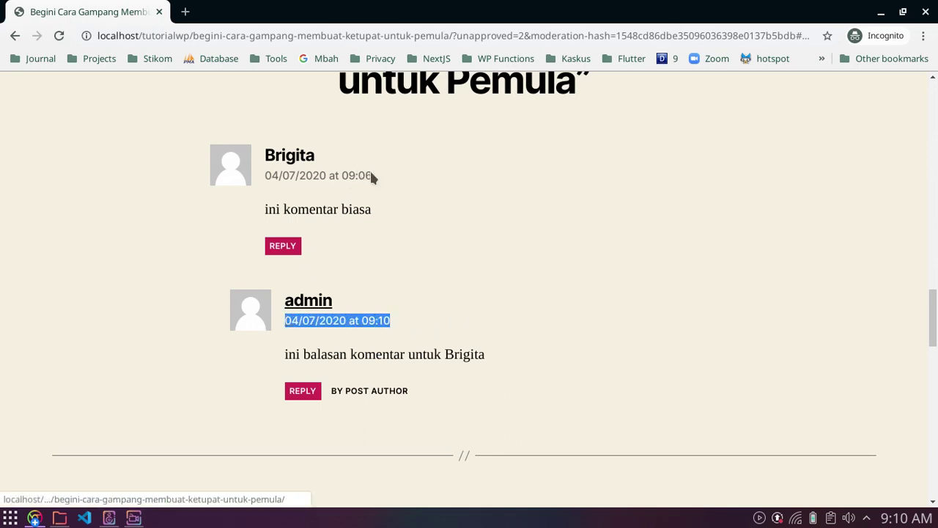
left_click_drag(372, 176, 260, 180)
left_click(783, 298)
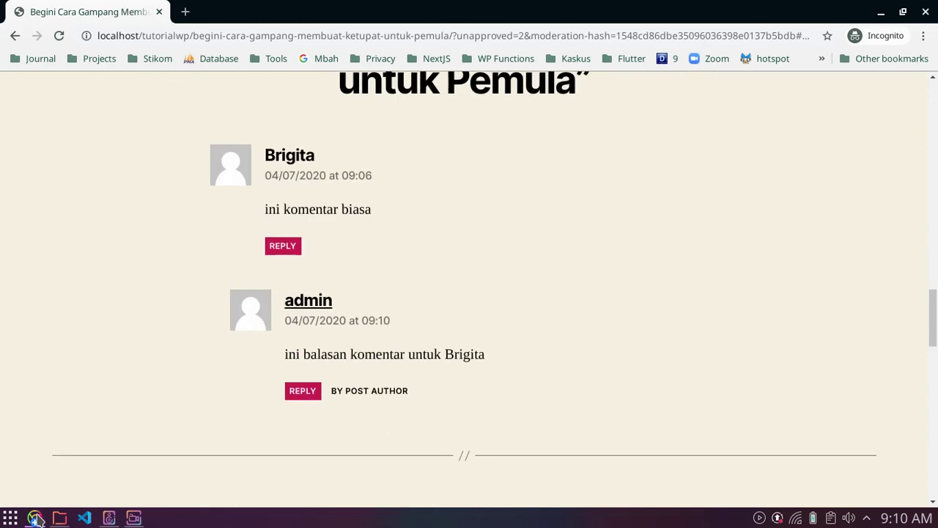
left_click(34, 518)
left_click(308, 277)
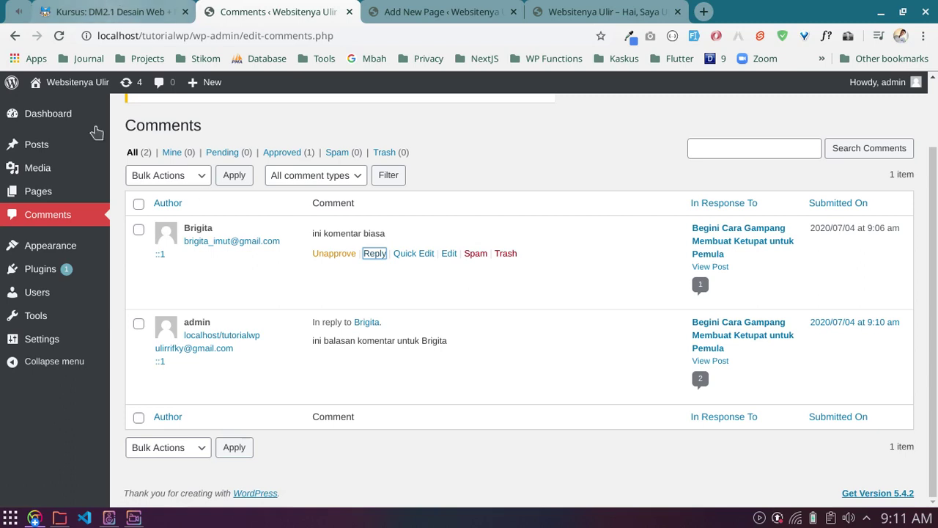
left_click_drag(215, 139, 129, 126)
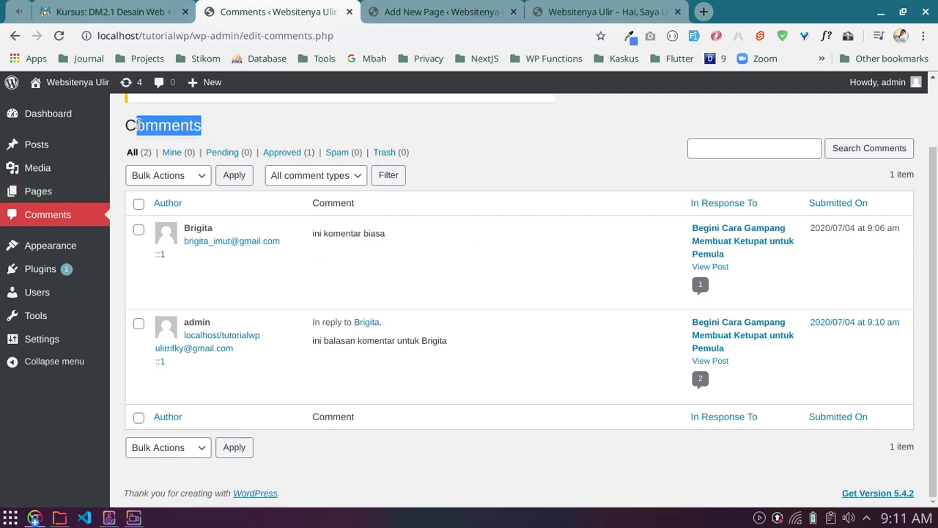
left_click(86, 11)
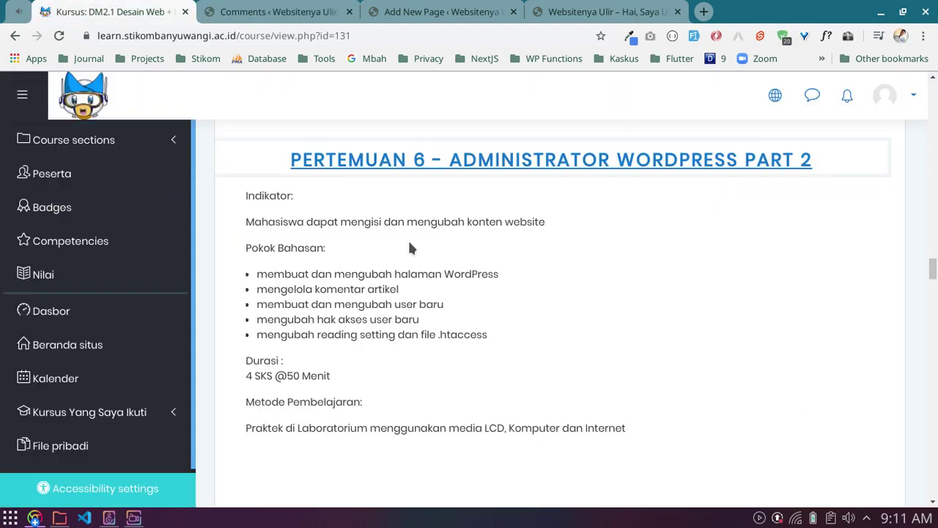
left_click_drag(267, 304, 445, 304)
left_click(445, 304)
left_click(277, 12)
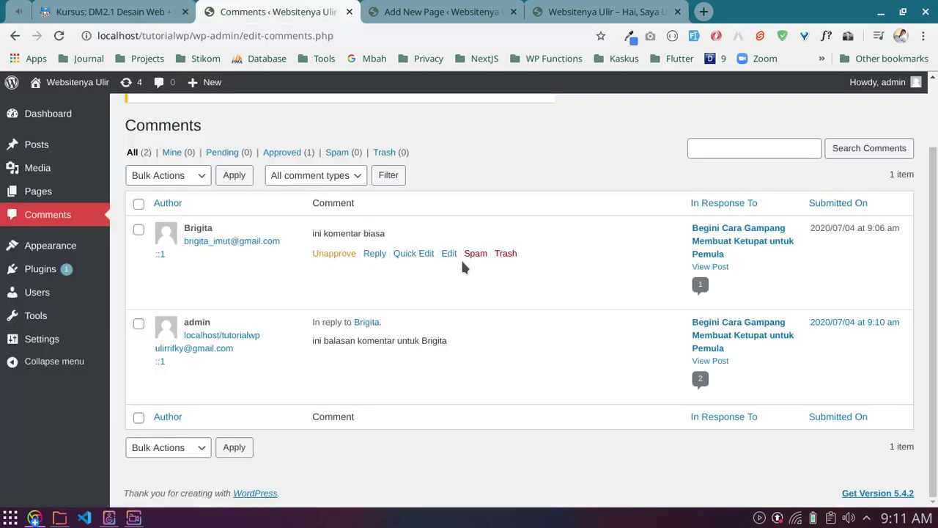
mouse_move(27, 295)
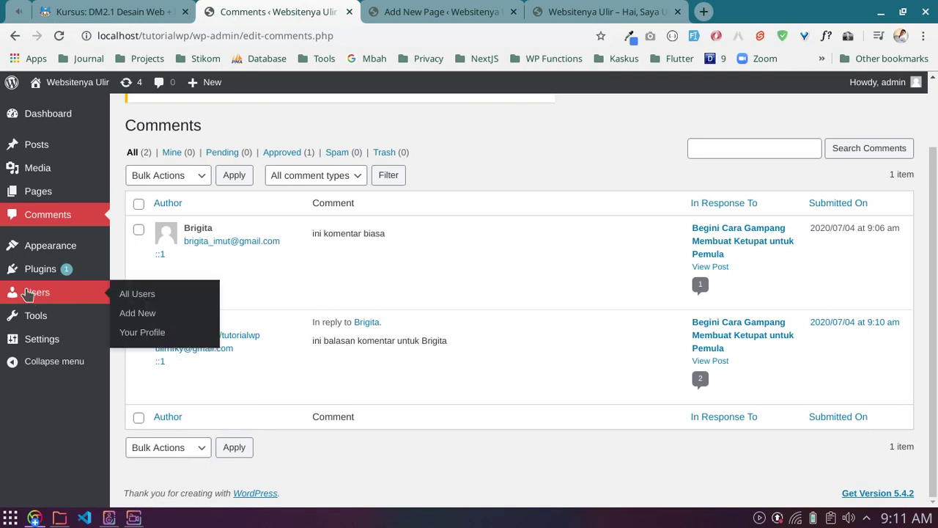
Step: Open All Users, listing the single admin account with the Administrator role
left_click(154, 296)
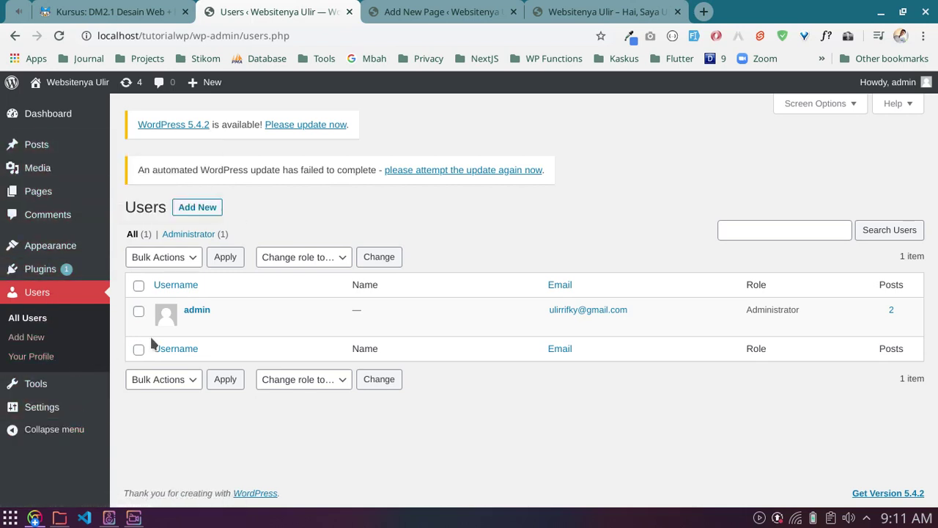
mouse_move(217, 324)
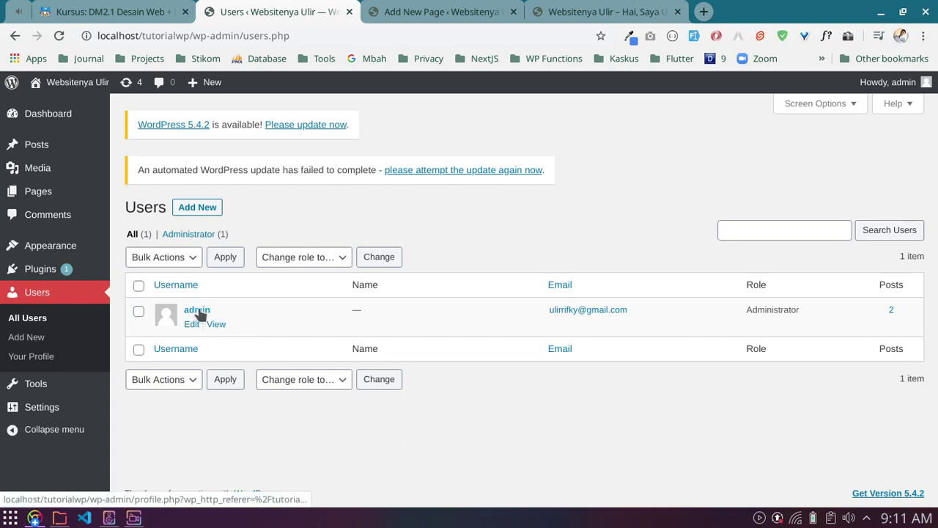
Step: Open the admin user's profile for editing and focus the First Name and Last Name fields
left_click(191, 329)
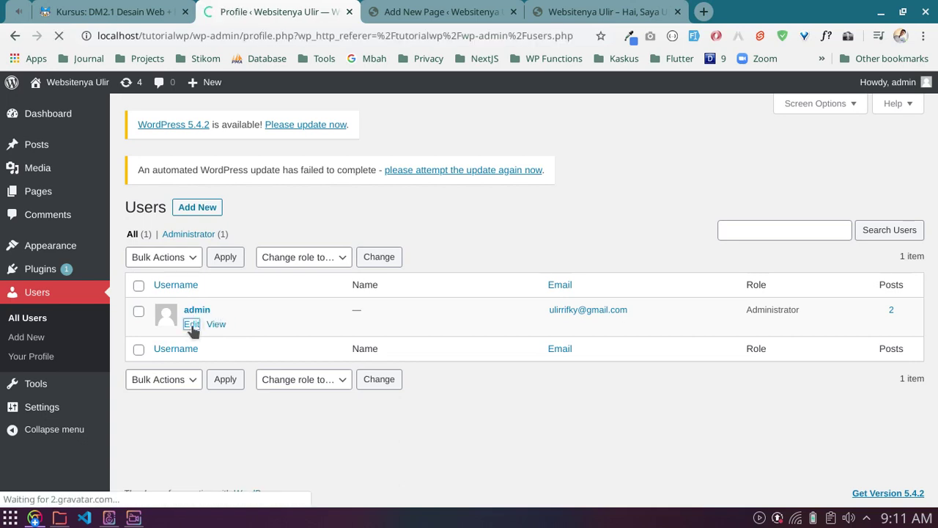
scroll(232, 229, "down", 4)
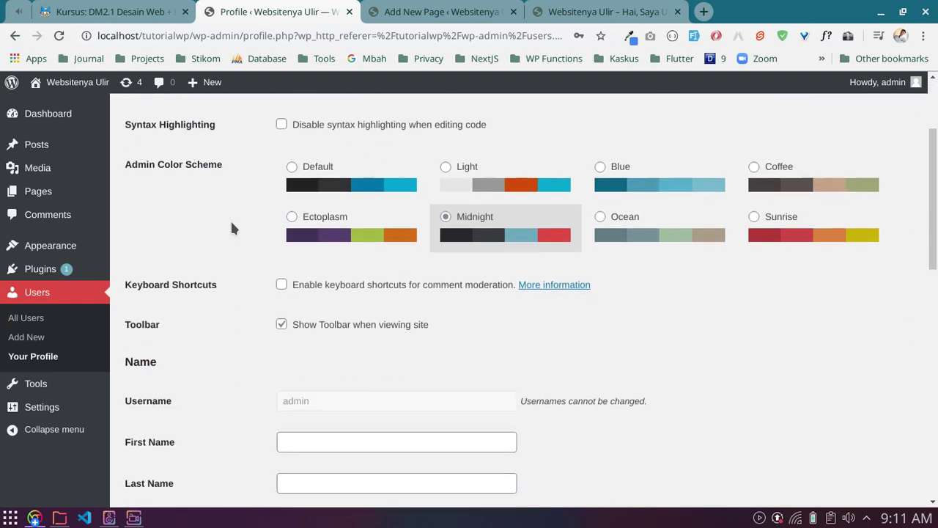
scroll(242, 212, "down", 1)
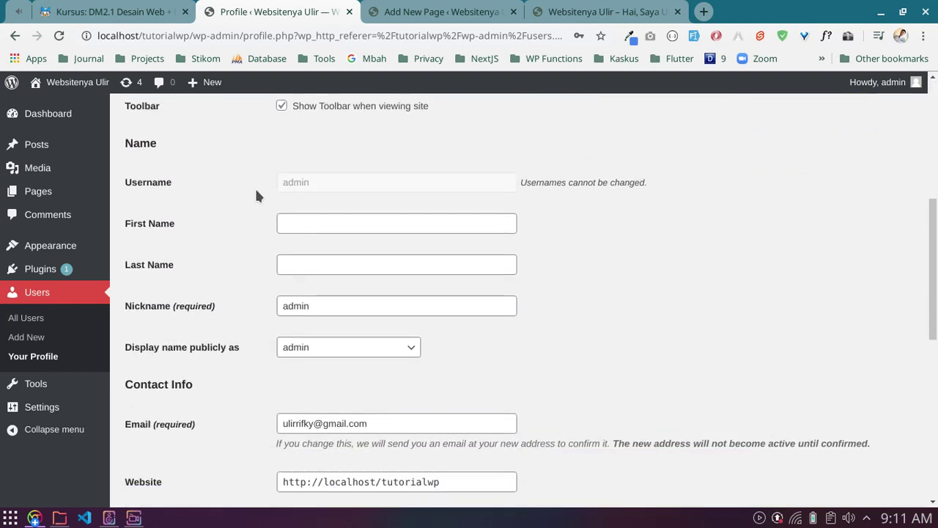
scroll(264, 207, "down", 1)
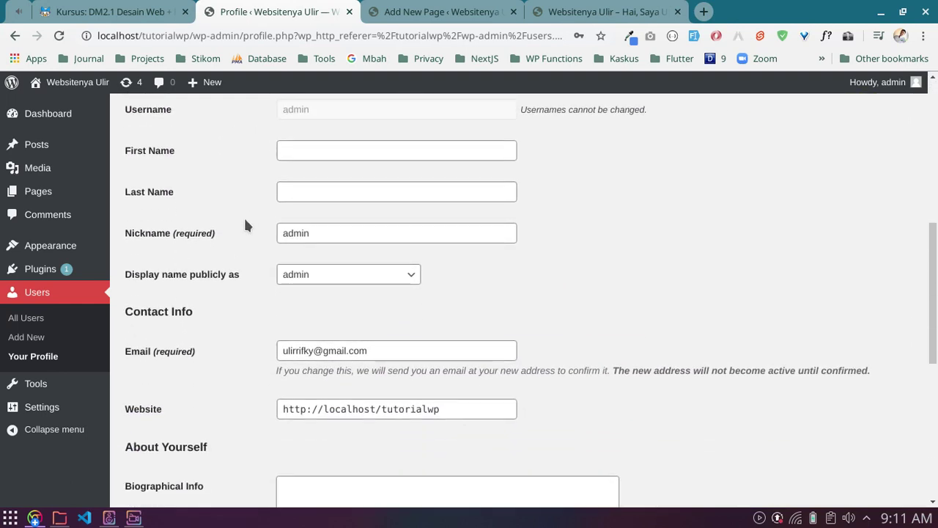
left_click(286, 151)
left_click(283, 192)
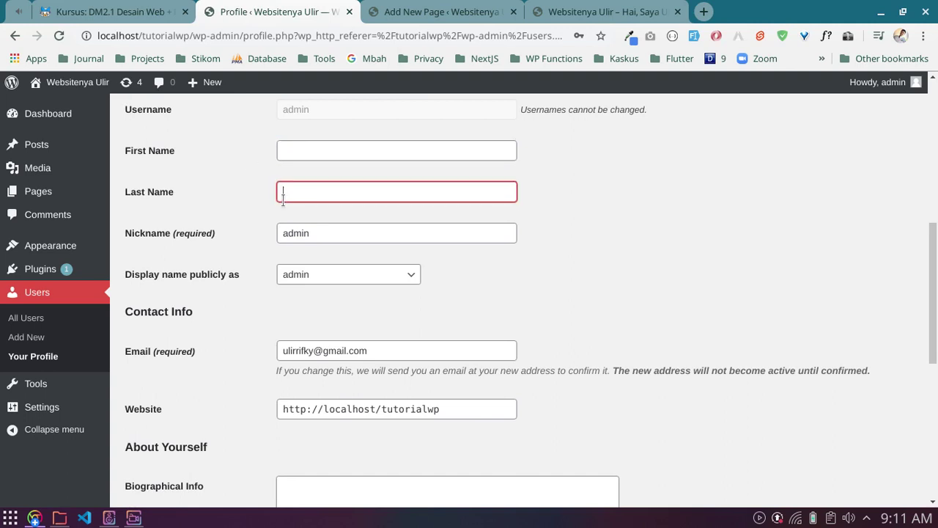
Step: Look through the rest of the admin profile settings
scroll(247, 203, "down", 2)
scroll(249, 202, "down", 1)
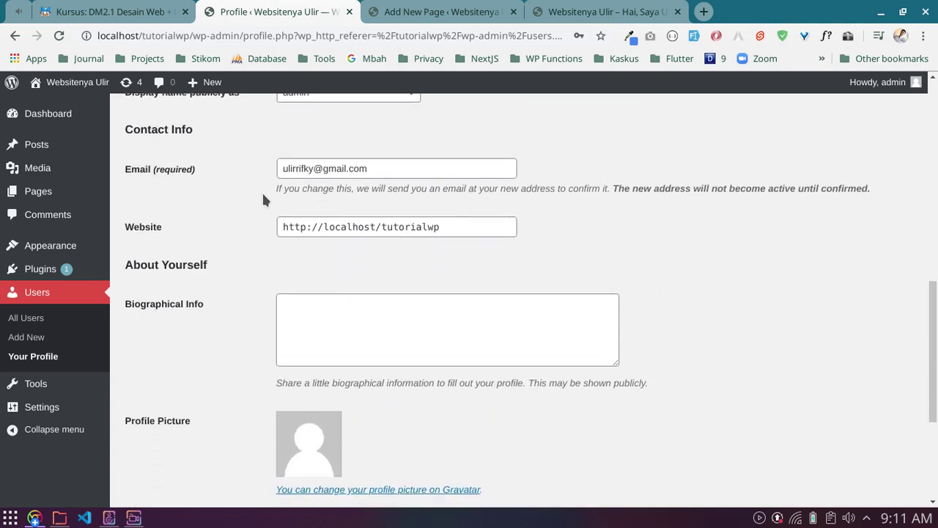
scroll(244, 211, "down", 3)
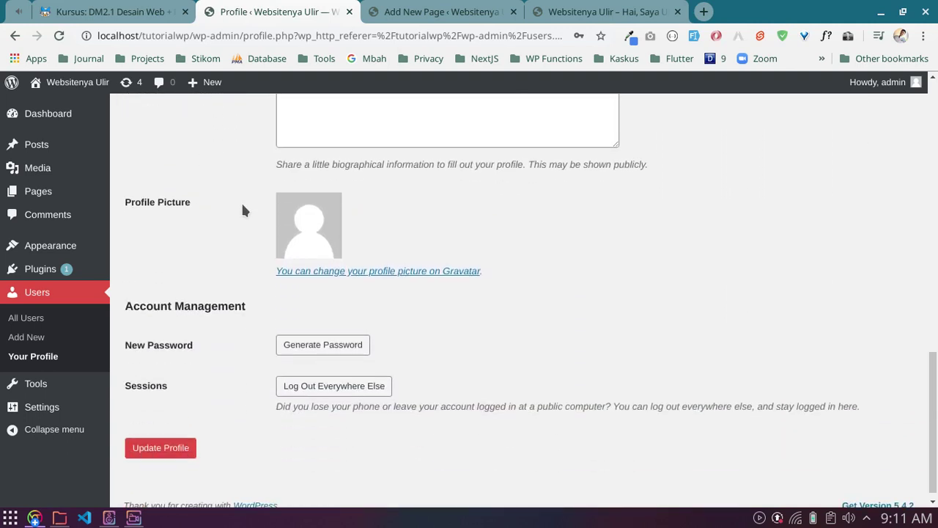
scroll(244, 210, "up", 1)
scroll(244, 210, "up", 7)
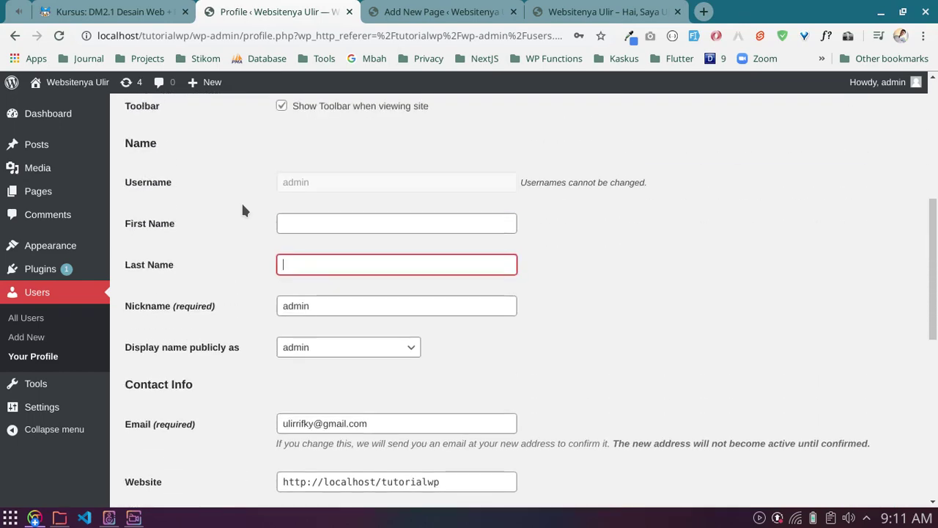
scroll(238, 215, "up", 5)
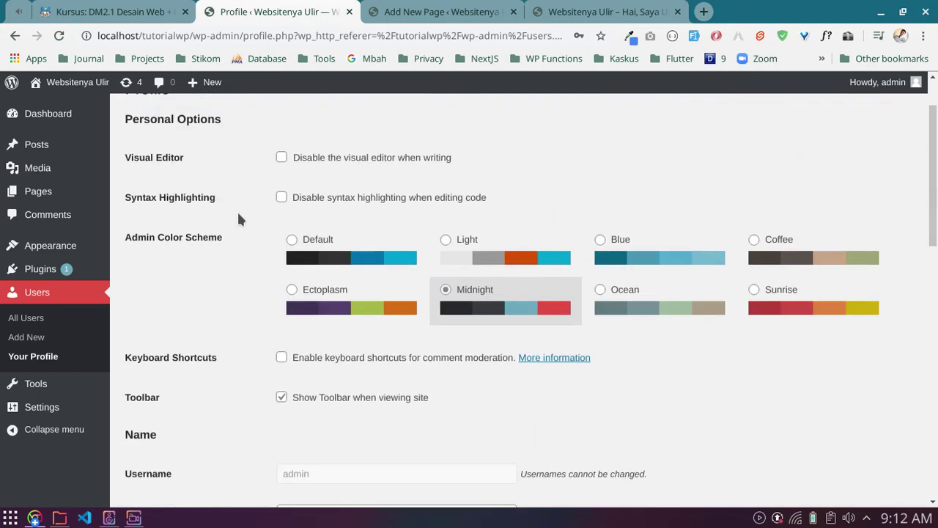
scroll(238, 219, "down", 4)
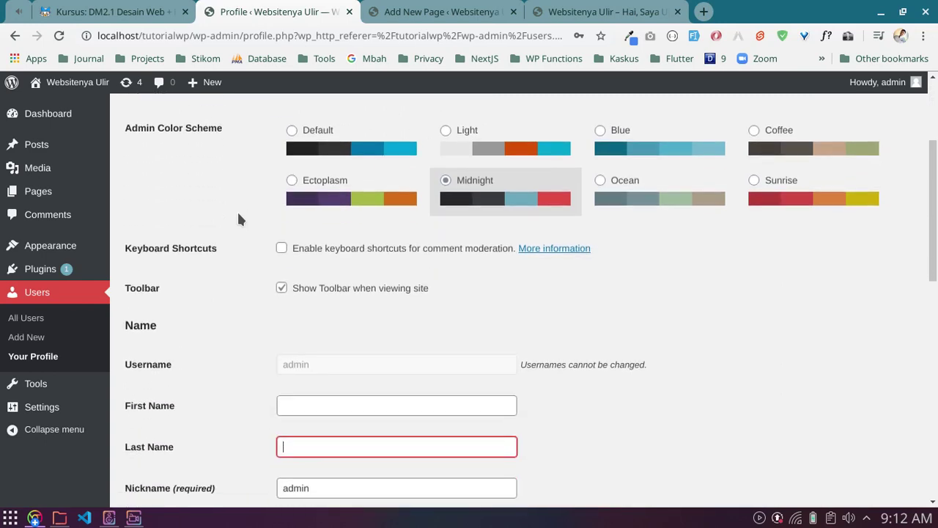
scroll(239, 218, "down", 4)
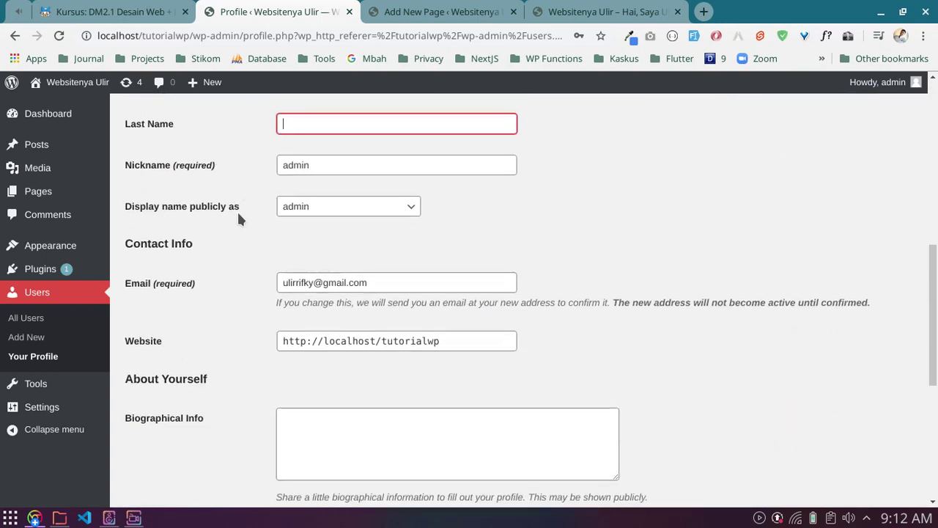
scroll(238, 218, "down", 3)
scroll(238, 218, "down", 2)
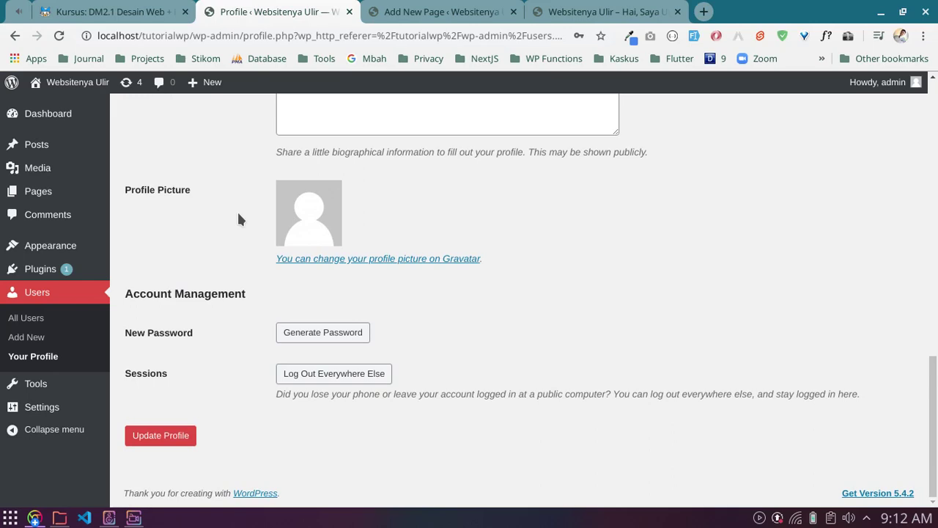
scroll(238, 219, "up", 13)
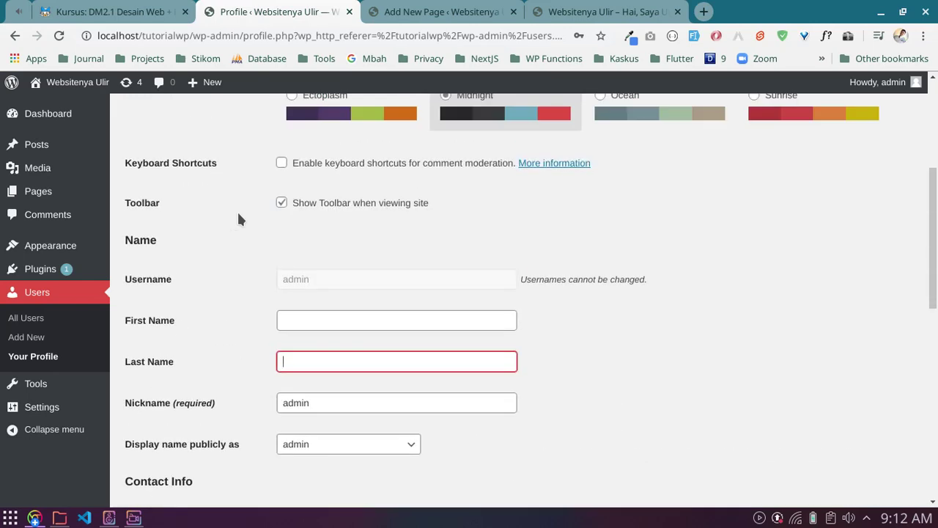
scroll(238, 218, "down", 2)
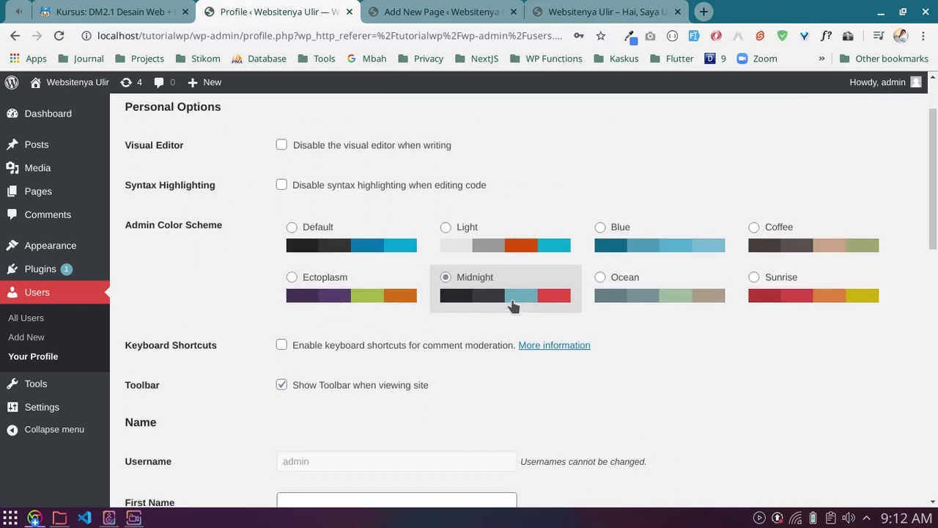
Step: Preview Light, Blue, Ocean, Ectoplasm and Default colour schemes, keep Midnight, then open Add New User
left_click(460, 240)
left_click(628, 245)
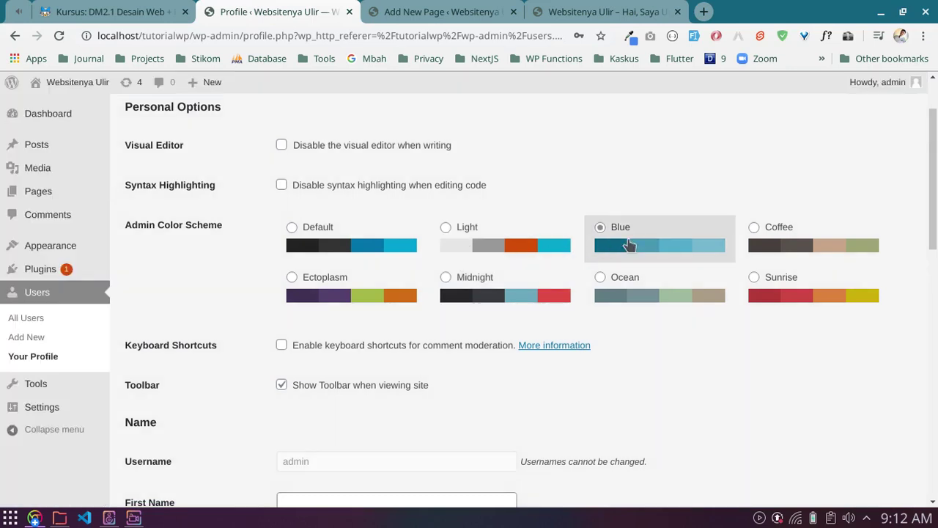
left_click(627, 292)
left_click(383, 296)
left_click(377, 245)
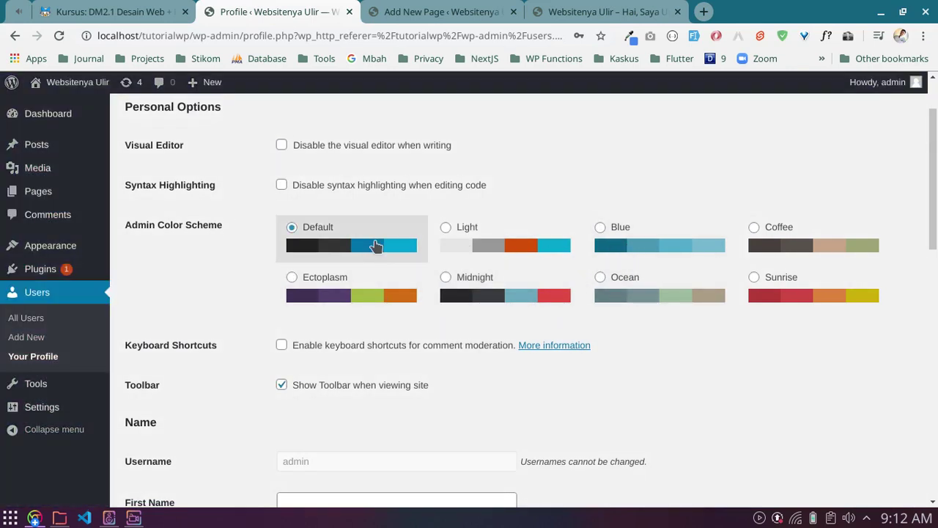
left_click(452, 292)
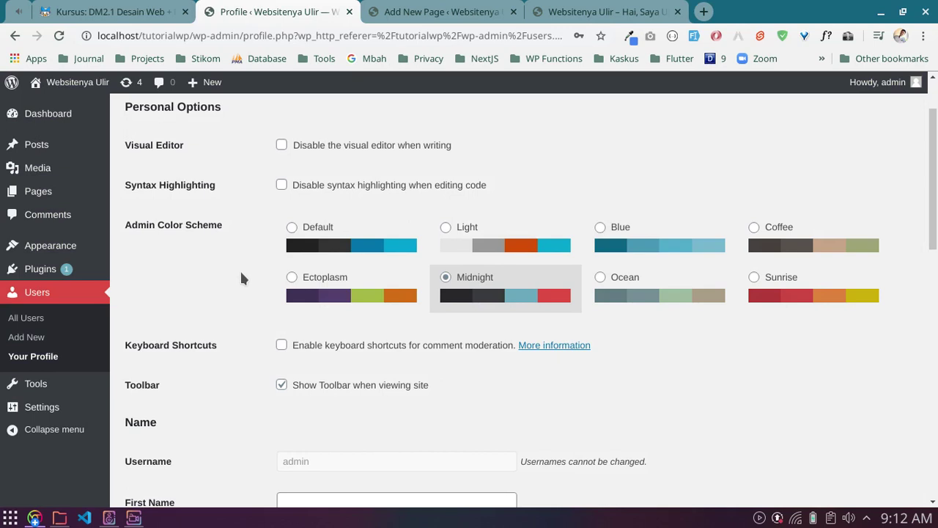
scroll(240, 277, "down", 3)
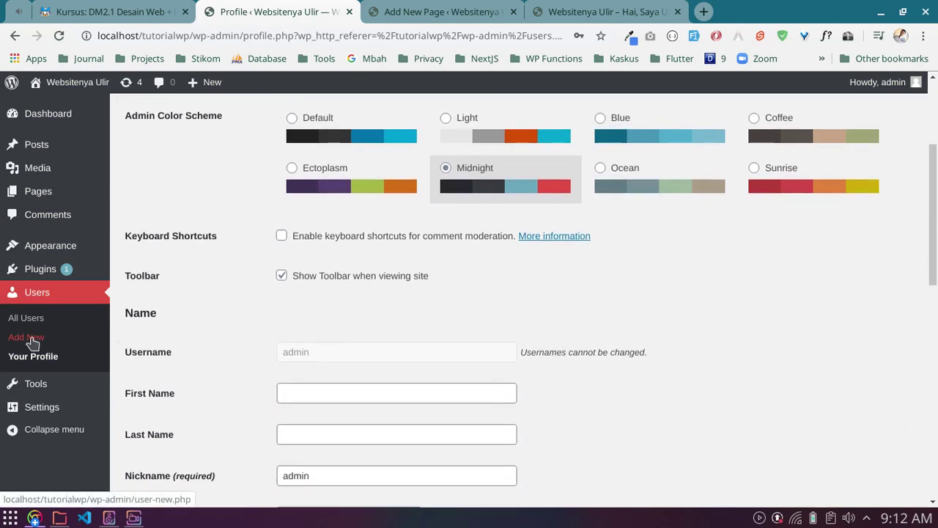
left_click(31, 339)
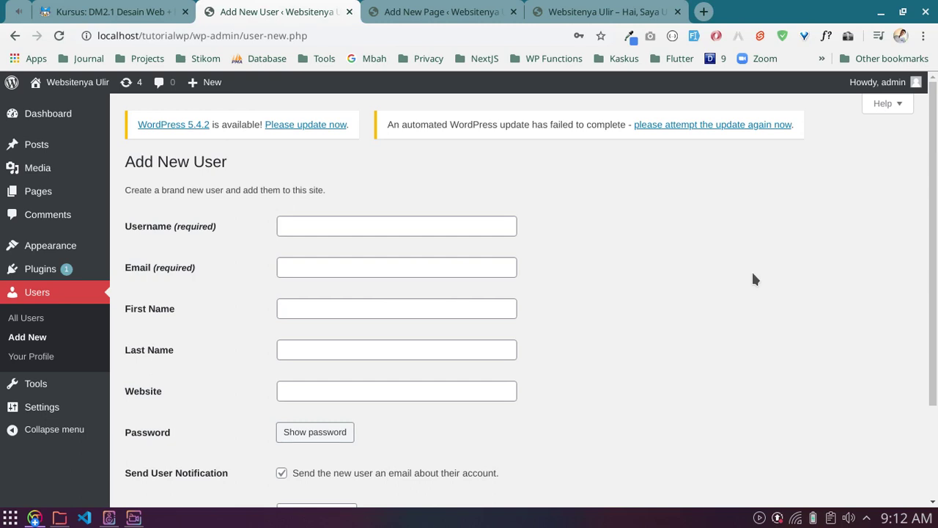
Step: Enter the new user's username, e-mail address, first name and last name in the Add New User form
left_click(425, 228)
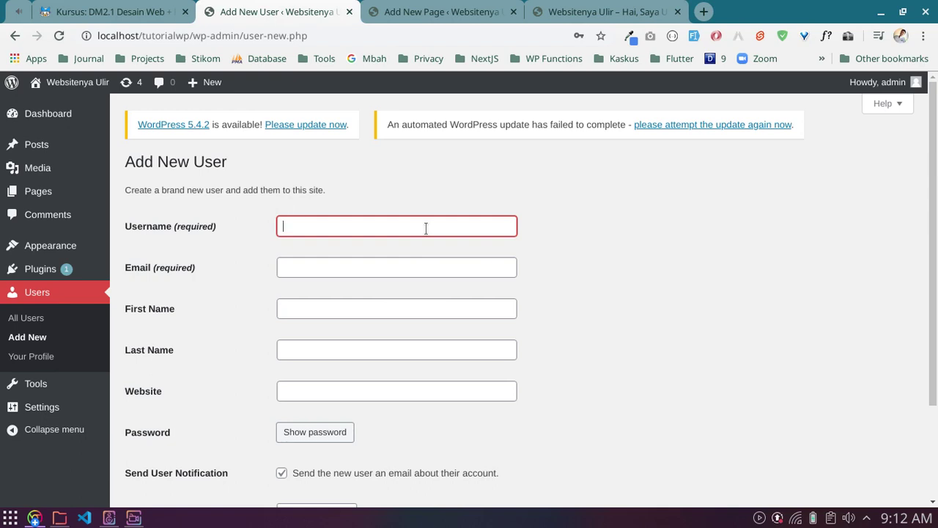
type("brigita")
key("Tab")
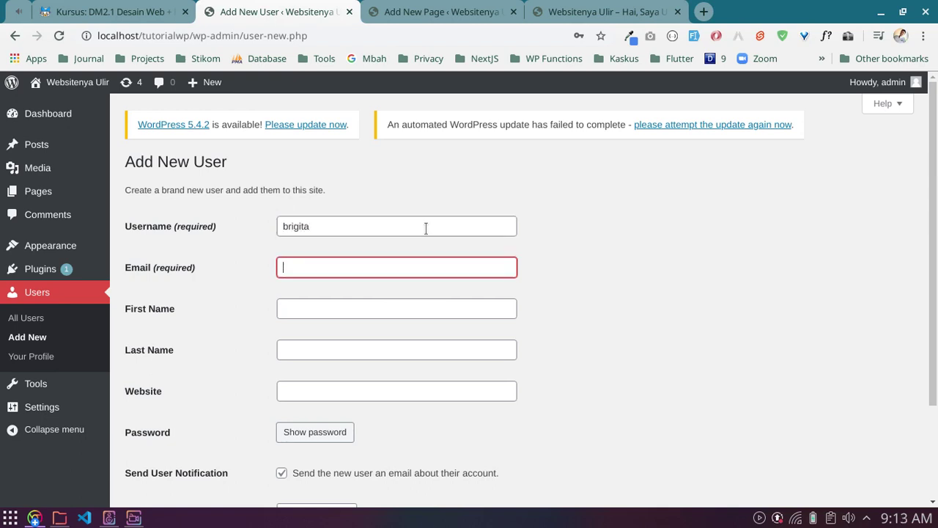
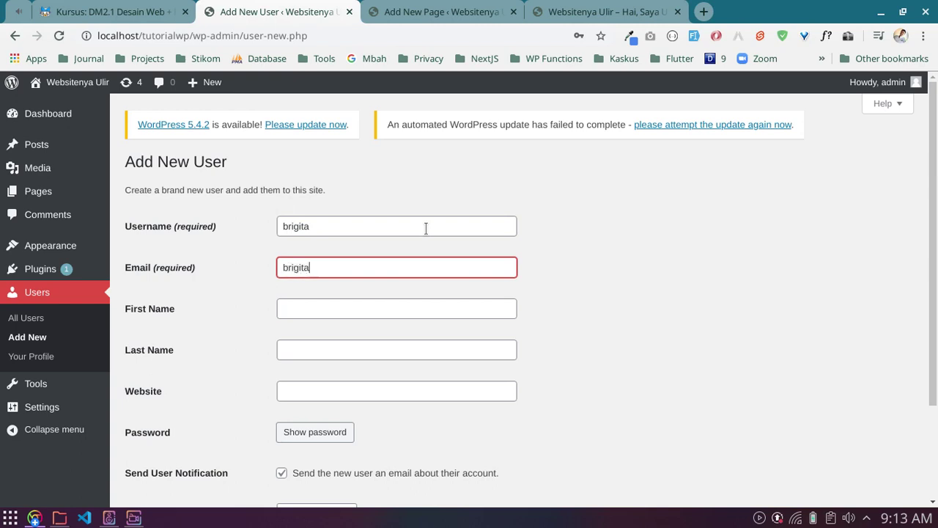
key("Tab")
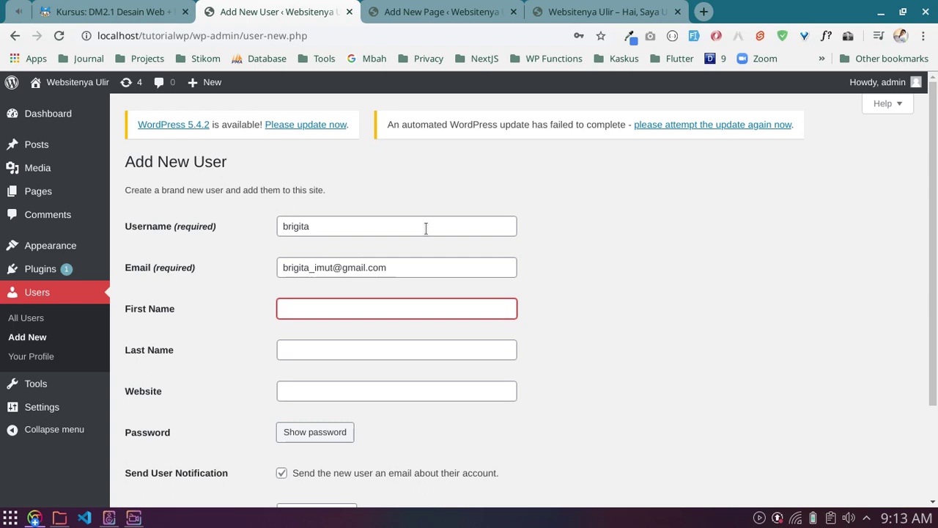
type("Bri")
key("Tab")
type("Gita")
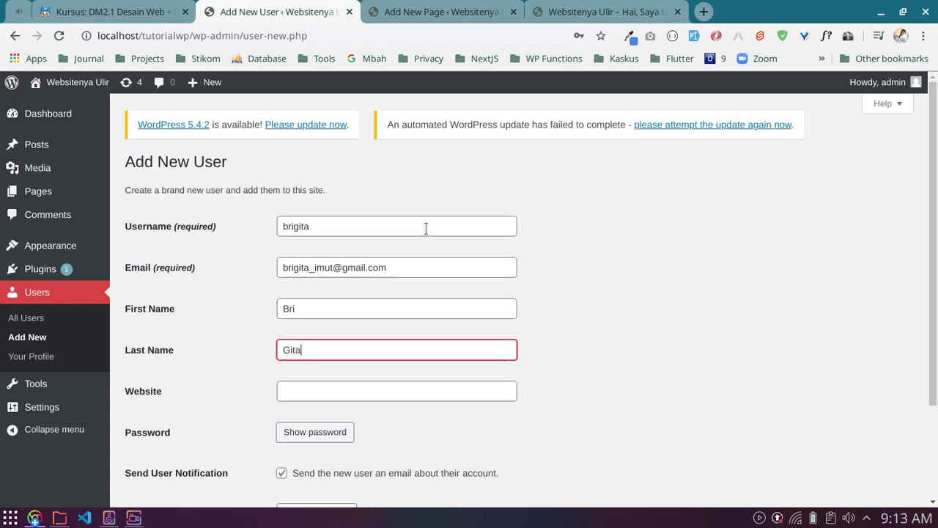
key("Tab")
key("Tab")
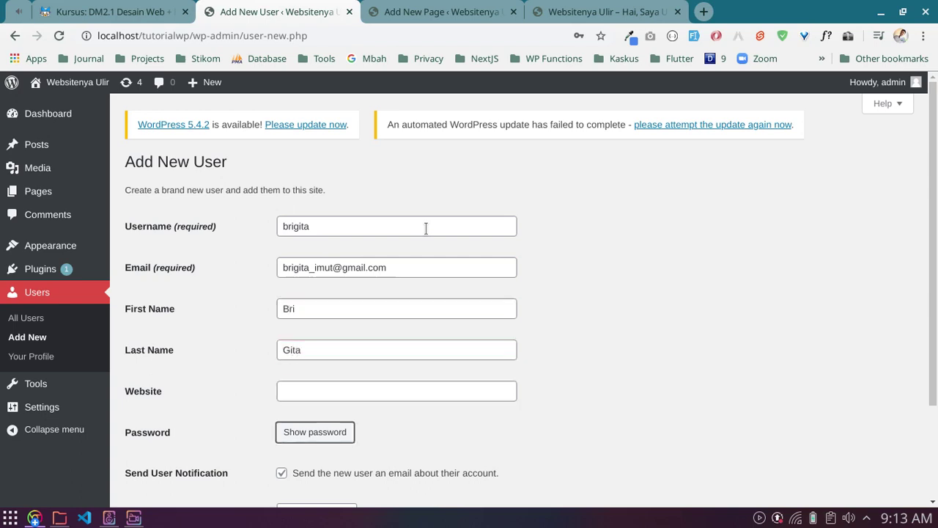
scroll(541, 308, "down", 3)
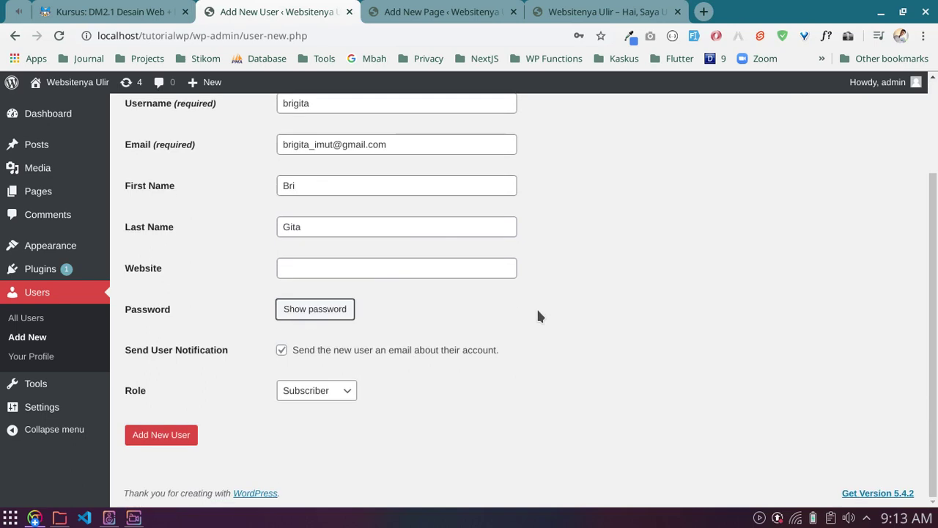
Step: Reveal the generated strong password and delete it from the password field
left_click(317, 311)
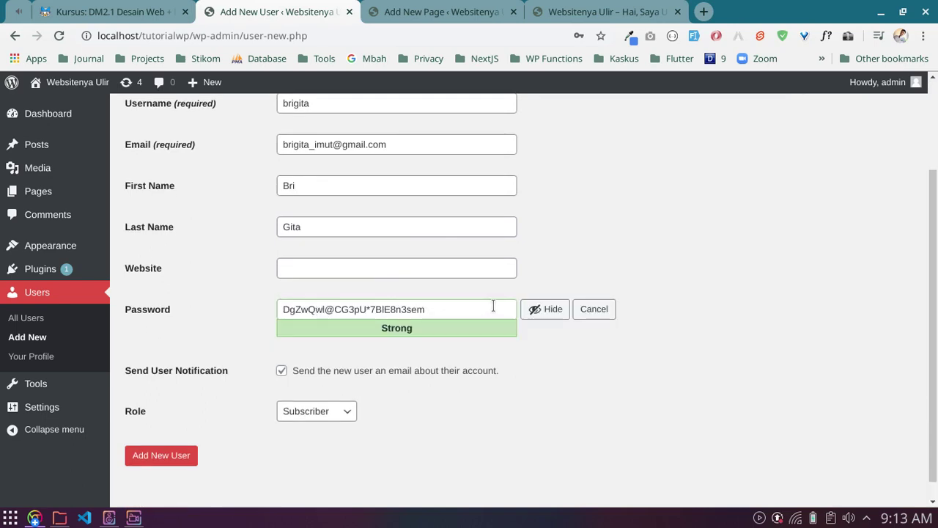
left_click_drag(454, 308, 279, 309)
left_click(658, 289)
double_click(449, 310)
triple_click(449, 310)
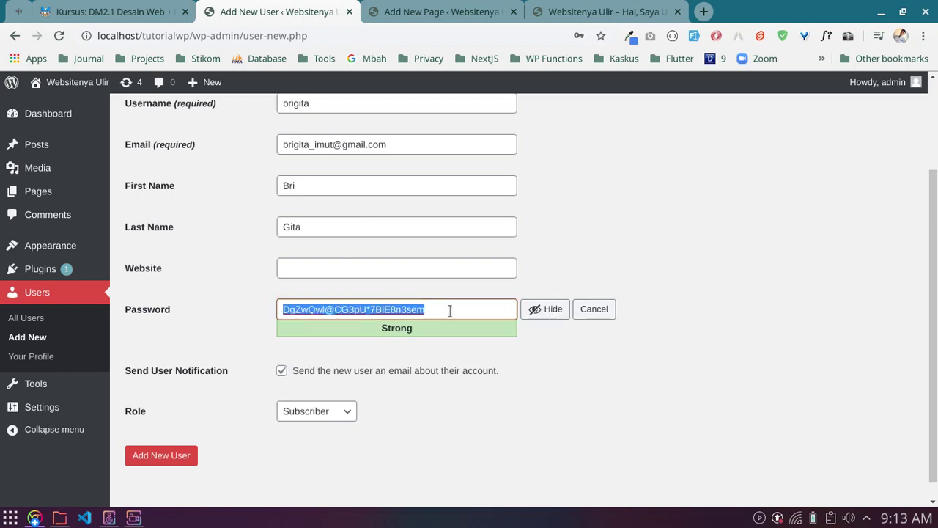
key("BackSpace")
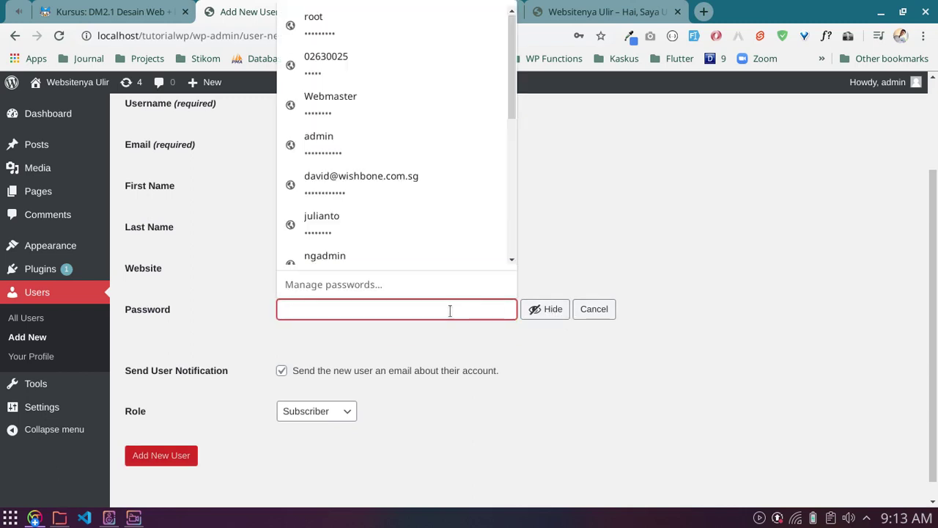
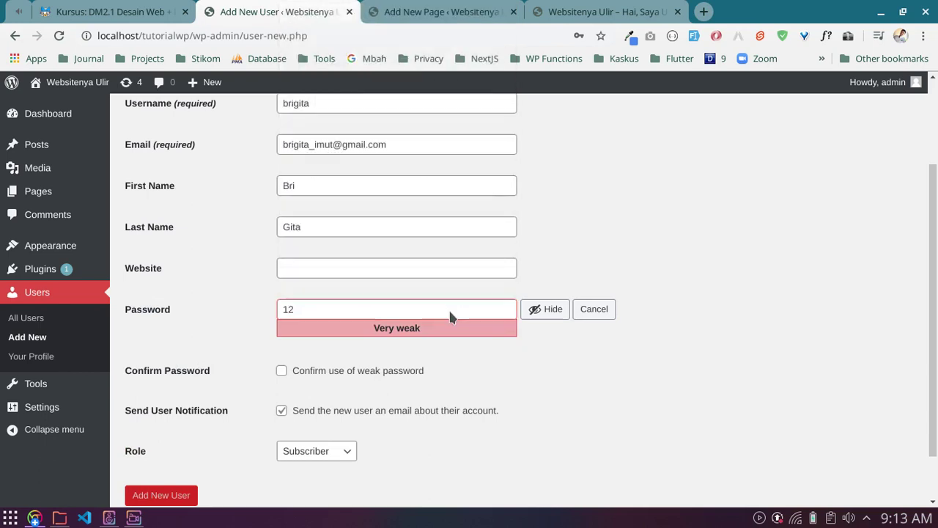
Step: Type a custom password for the new user until the strength meter reads Medium
key("ctrl+shift+j")
left_click(927, 280)
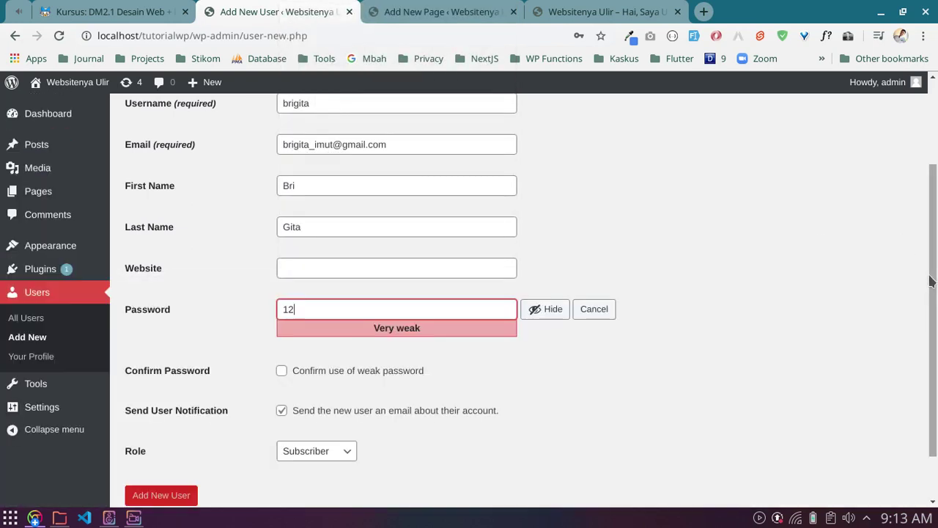
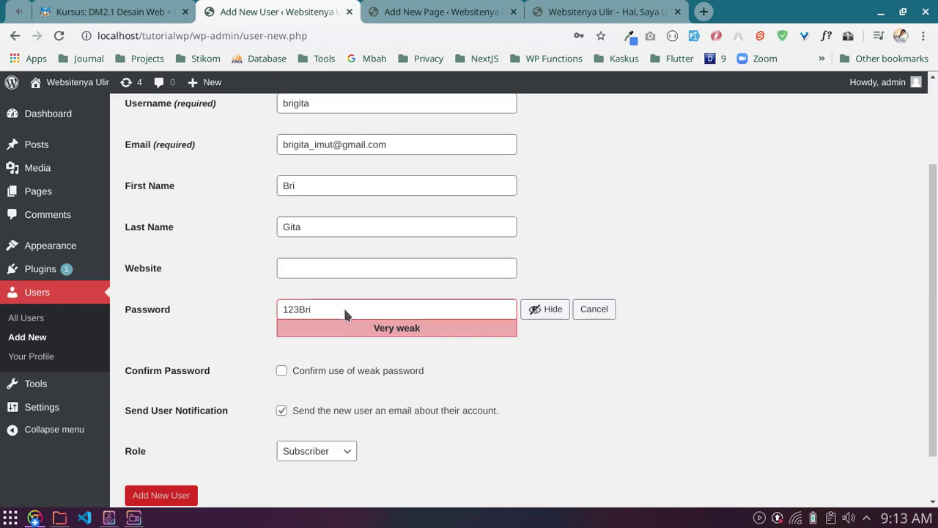
key("ctrl+shift+j")
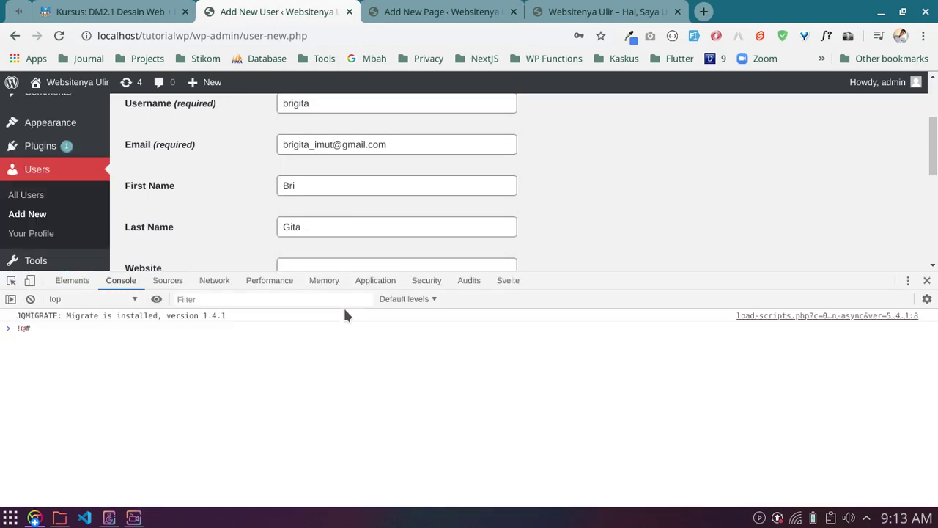
left_click(927, 282)
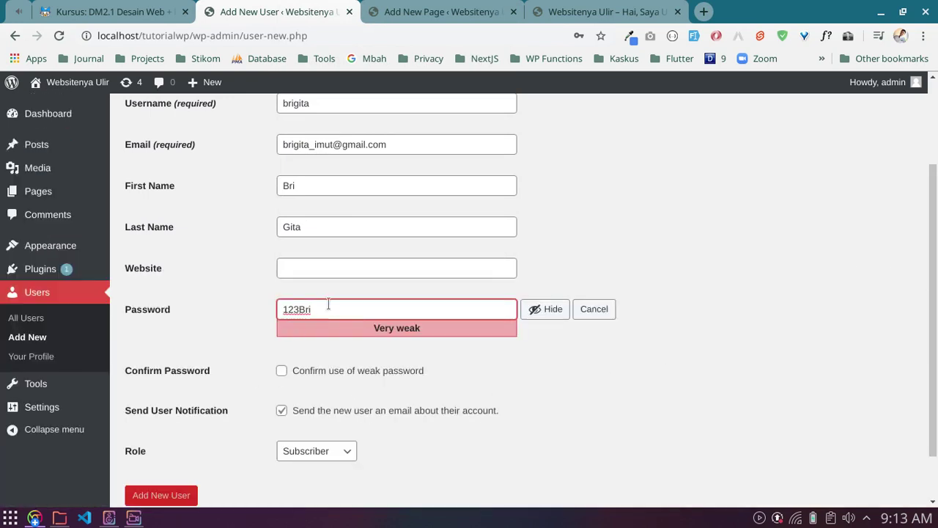
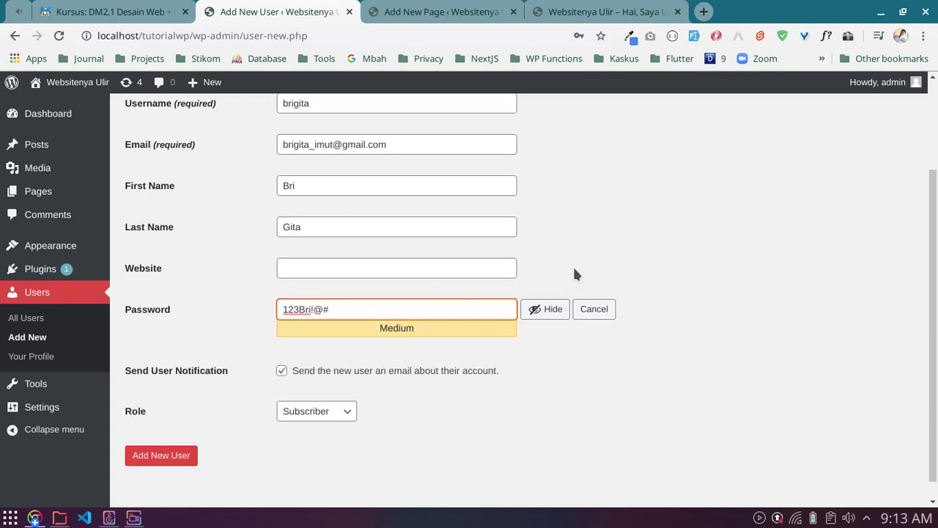
left_click(576, 272)
left_click_drag(406, 308, 260, 300)
left_click(257, 292)
scroll(255, 280, "down", 1)
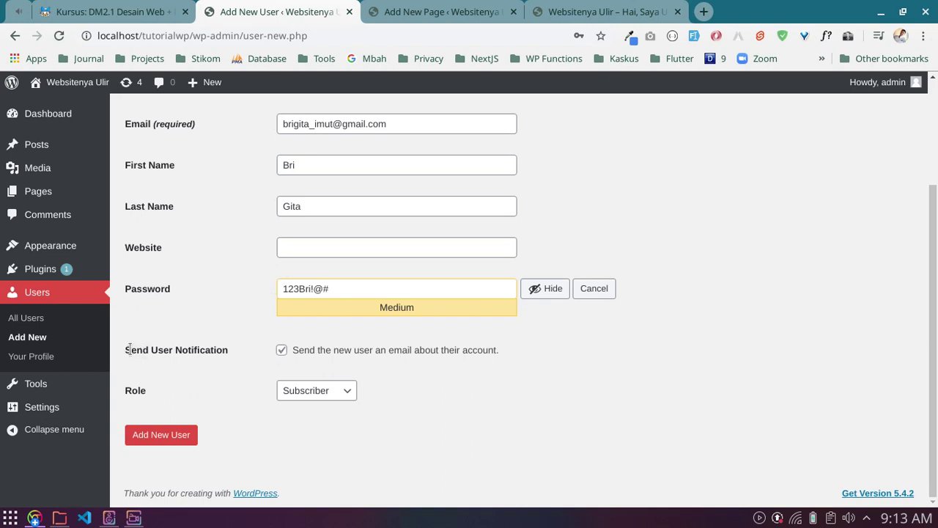
Step: Recheck the filled-in fields and pick Administrator as the new user's role
left_click_drag(126, 350, 226, 350)
left_click(282, 306)
left_click_drag(301, 124, 418, 128)
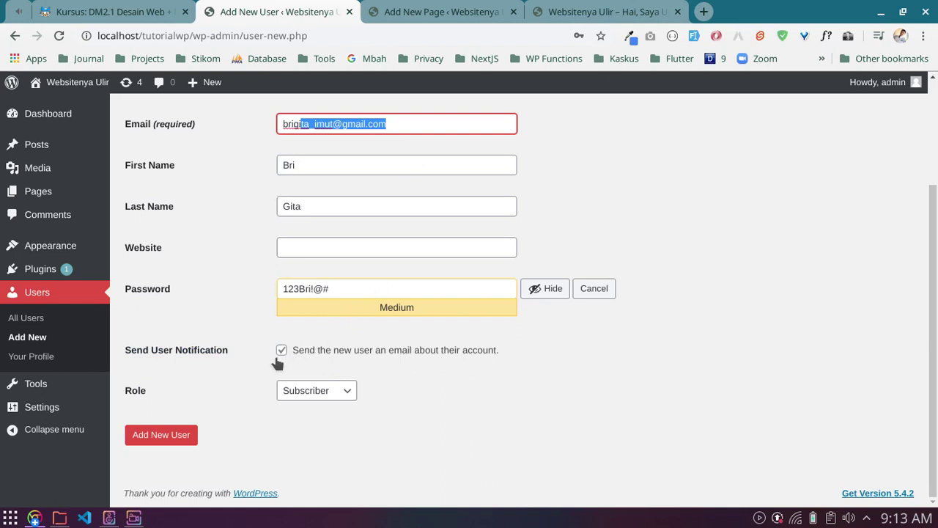
left_click(249, 313)
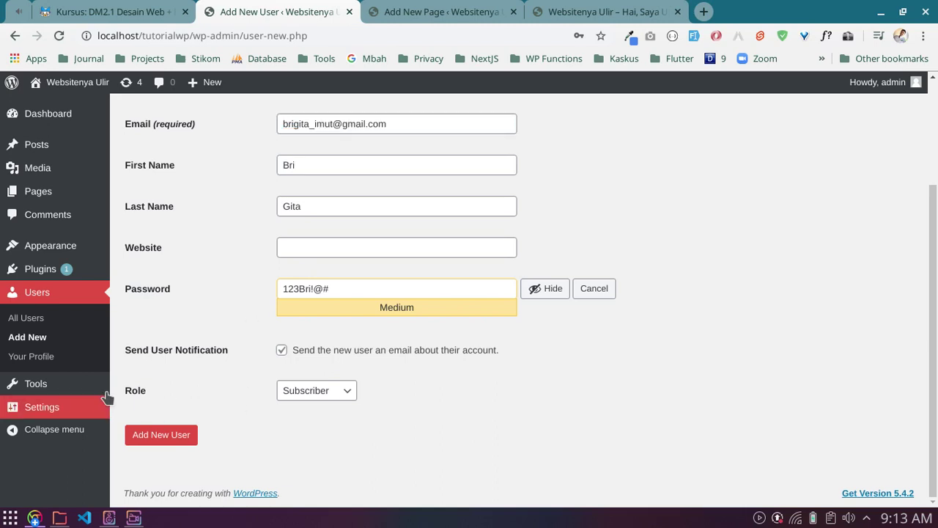
left_click(135, 393)
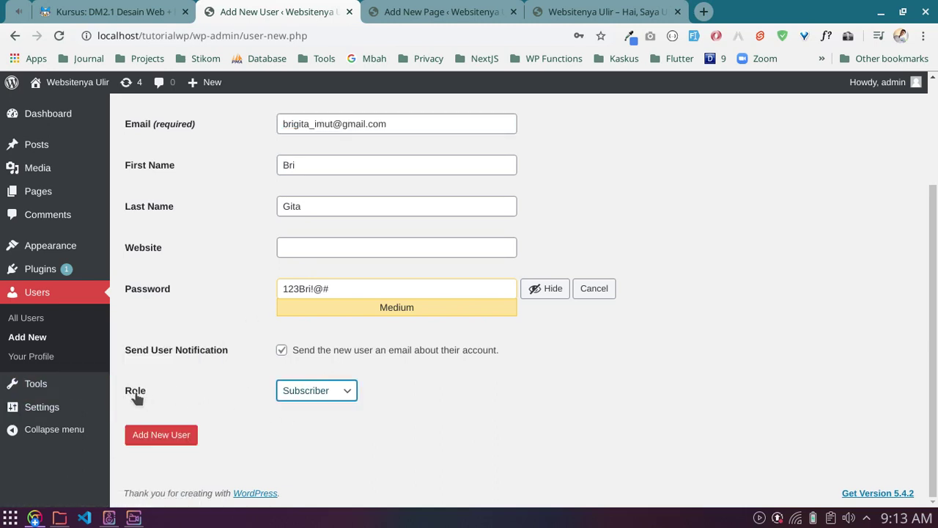
scroll(257, 176, "up", 1)
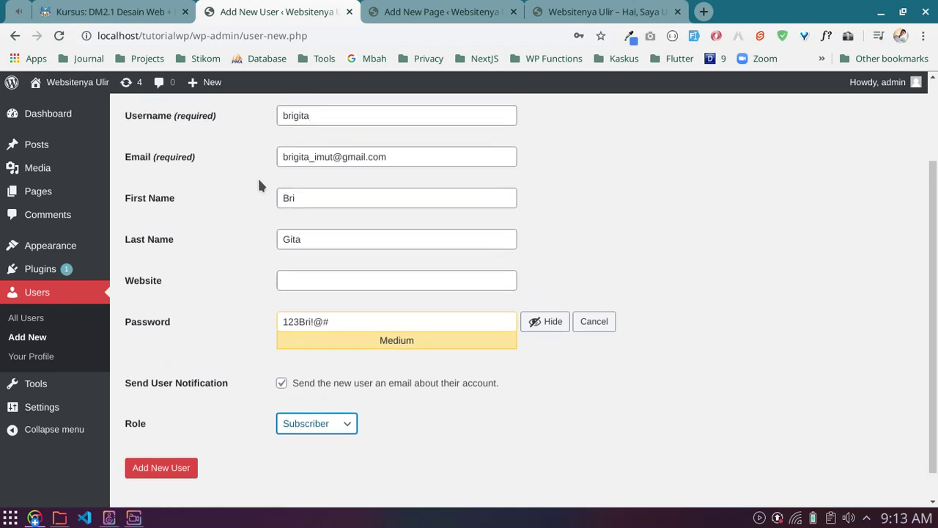
scroll(283, 168, "down", 1)
left_click(316, 428)
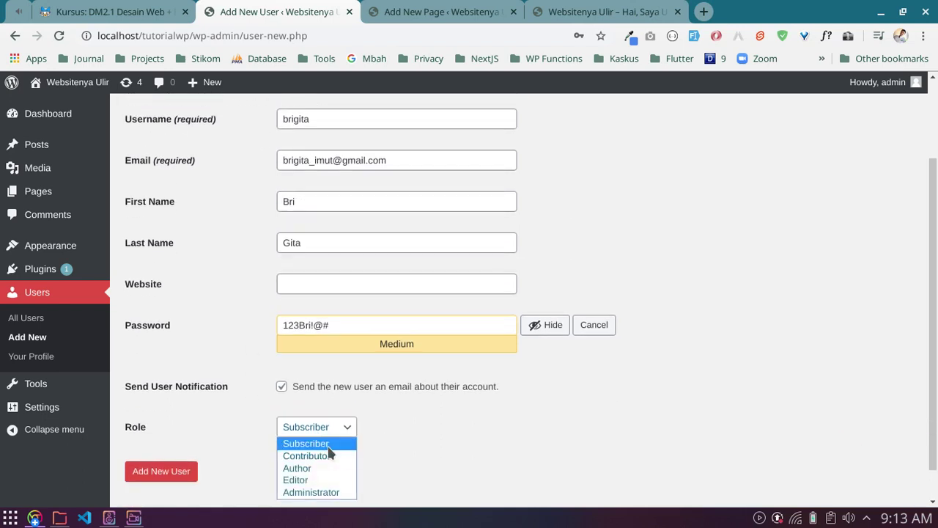
left_click(318, 492)
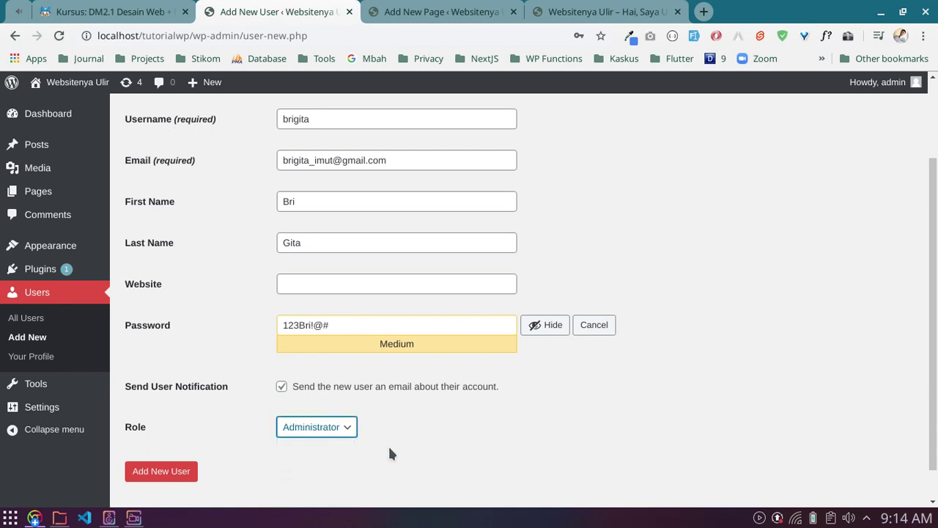
Step: Change the new user's role from Administrator to Editor
scroll(387, 444, "up", 1)
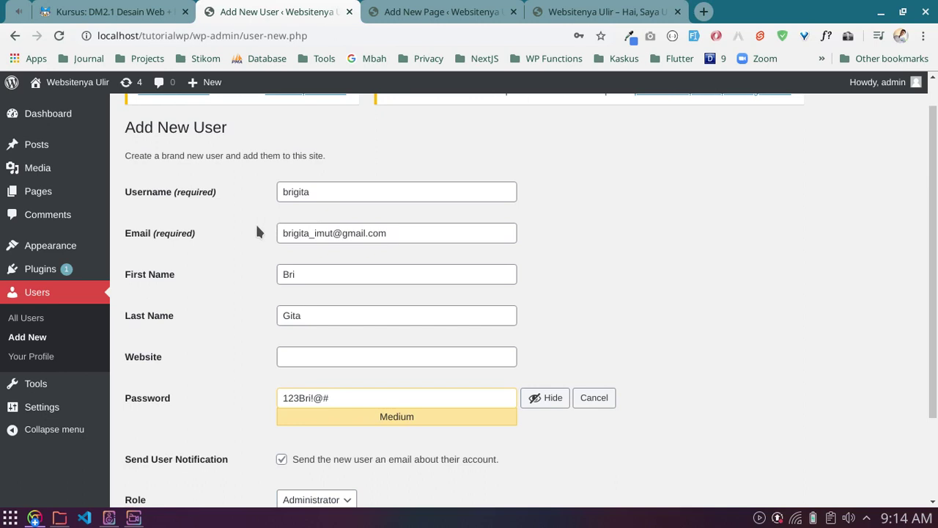
scroll(239, 242, "up", 1)
mouse_move(880, 82)
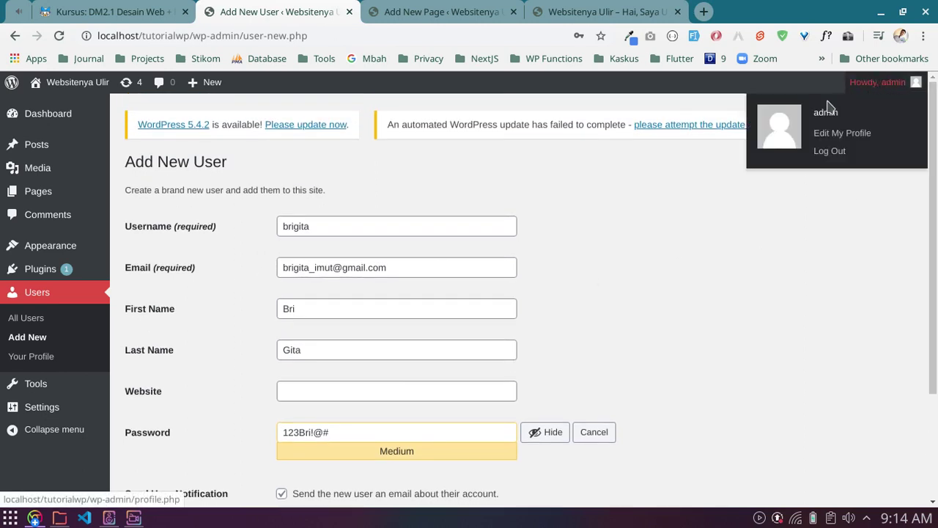
scroll(544, 326, "down", 1)
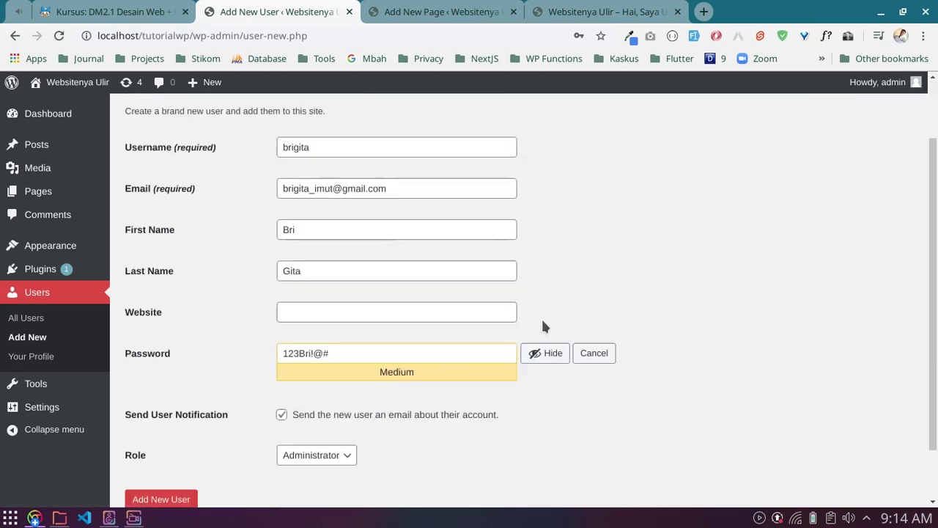
scroll(544, 326, "down", 1)
left_click(306, 390)
left_click(303, 445)
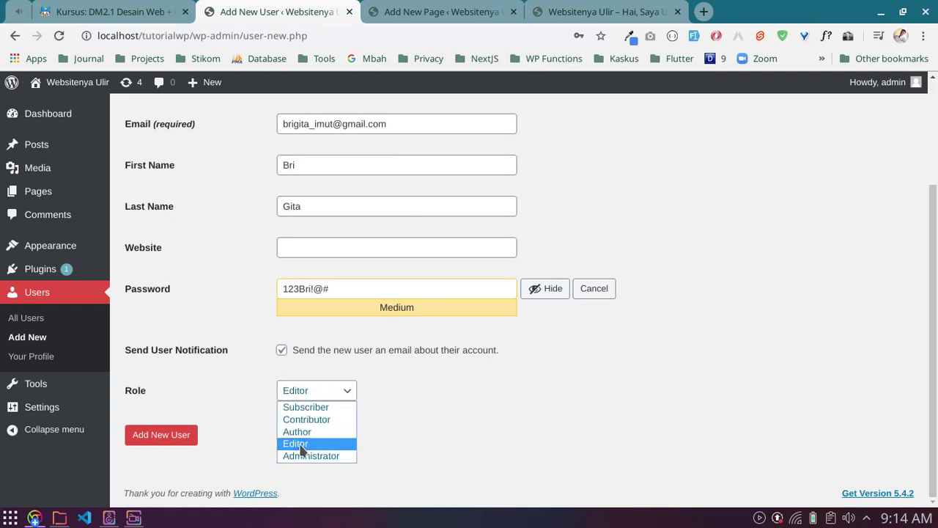
scroll(686, 317, "up", 2)
mouse_move(876, 82)
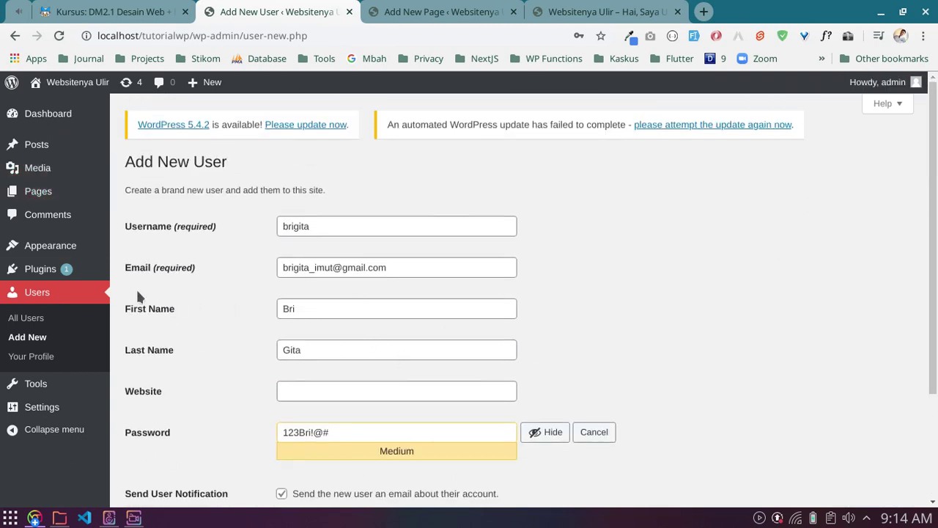
mouse_move(39, 274)
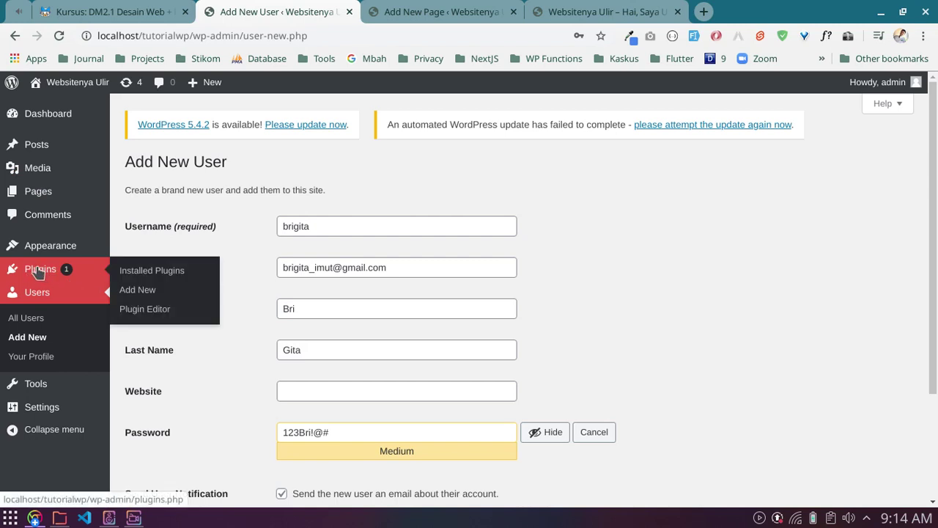
mouse_move(15, 249)
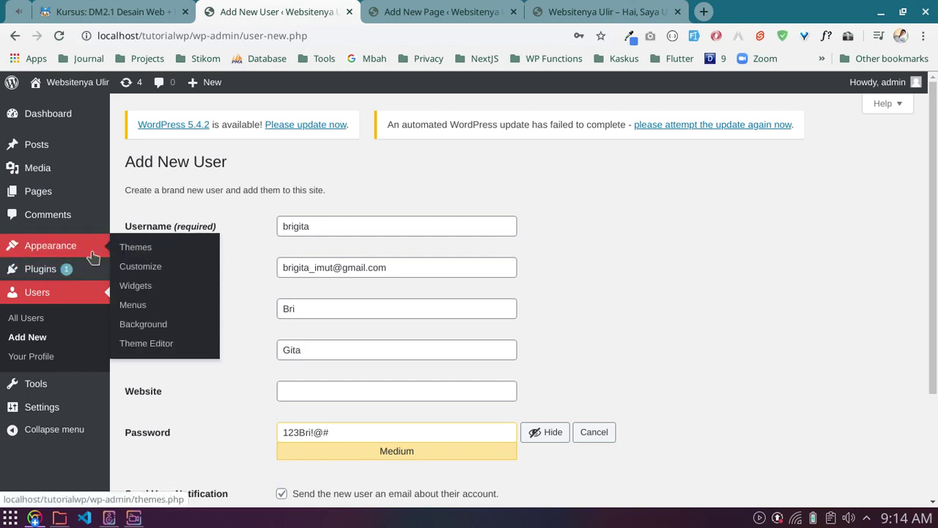
scroll(626, 289, "down", 2)
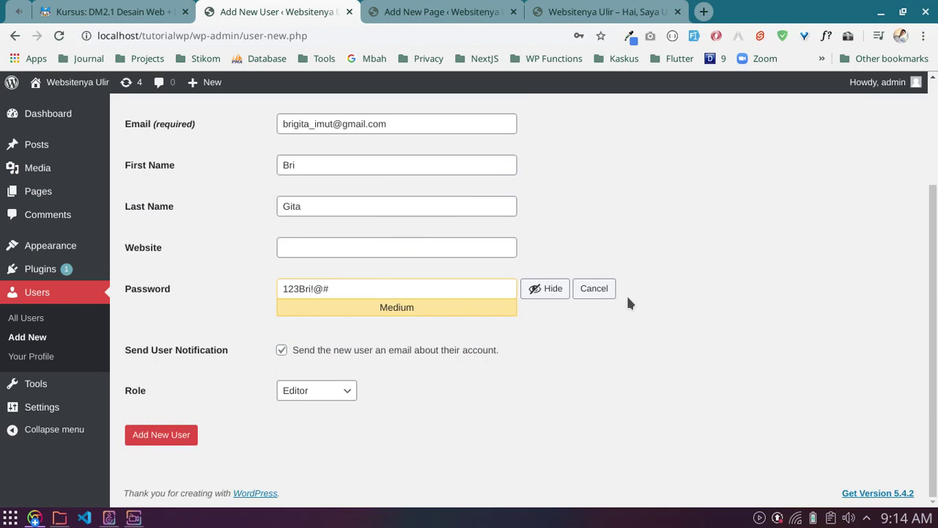
Step: Try the Author and Contributor roles for the new user
left_click(306, 398)
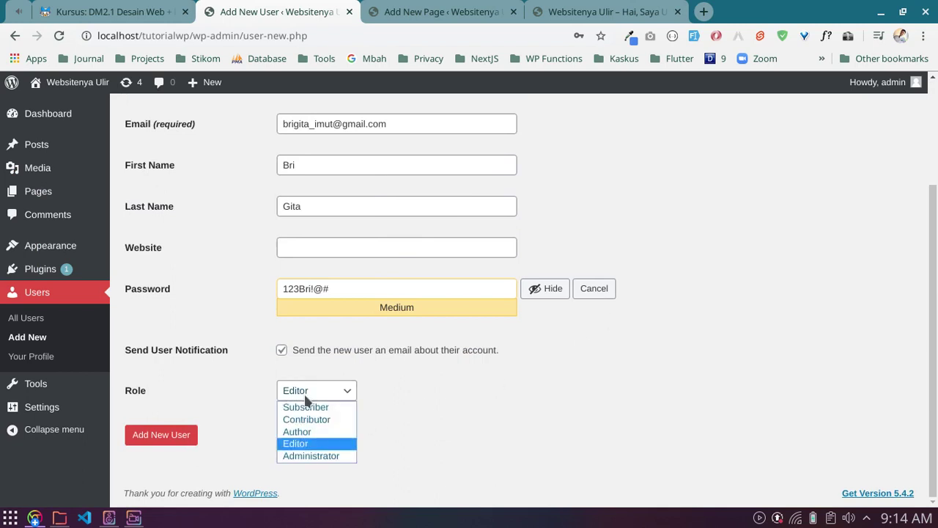
left_click(210, 293)
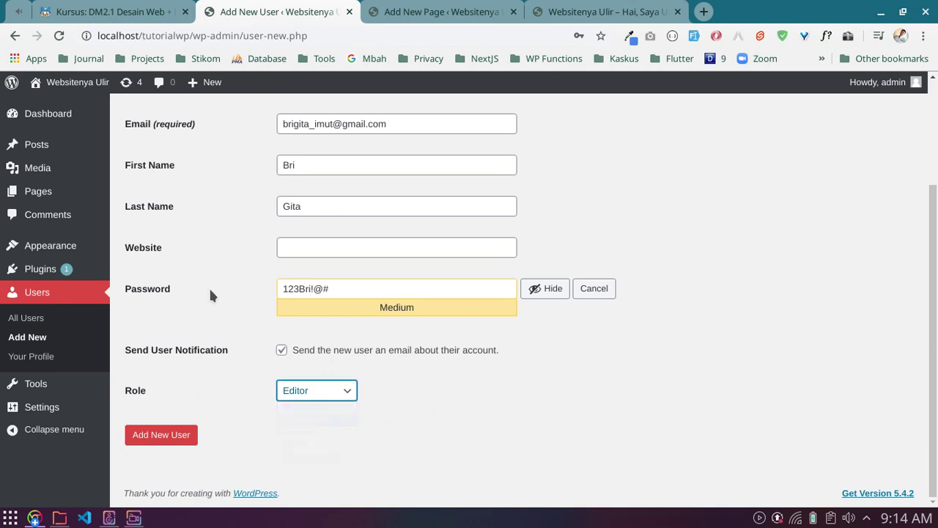
left_click(323, 390)
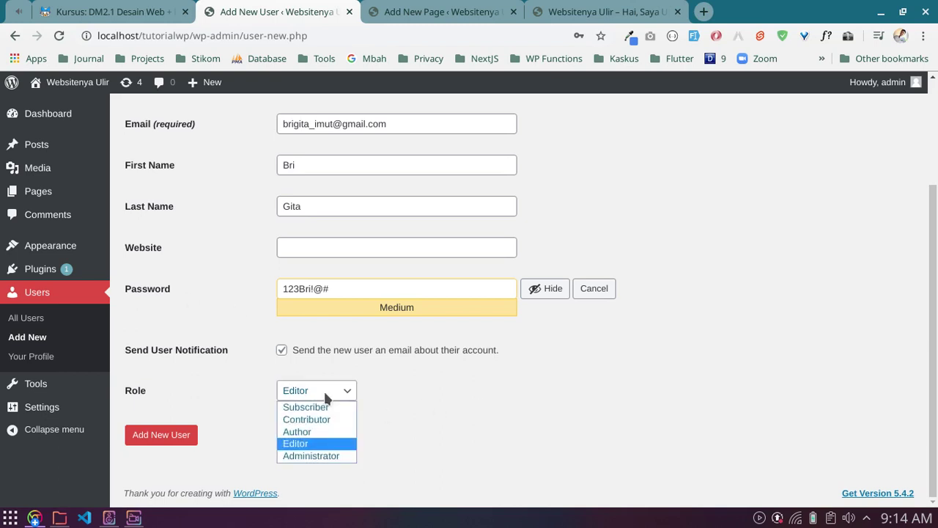
left_click(323, 390)
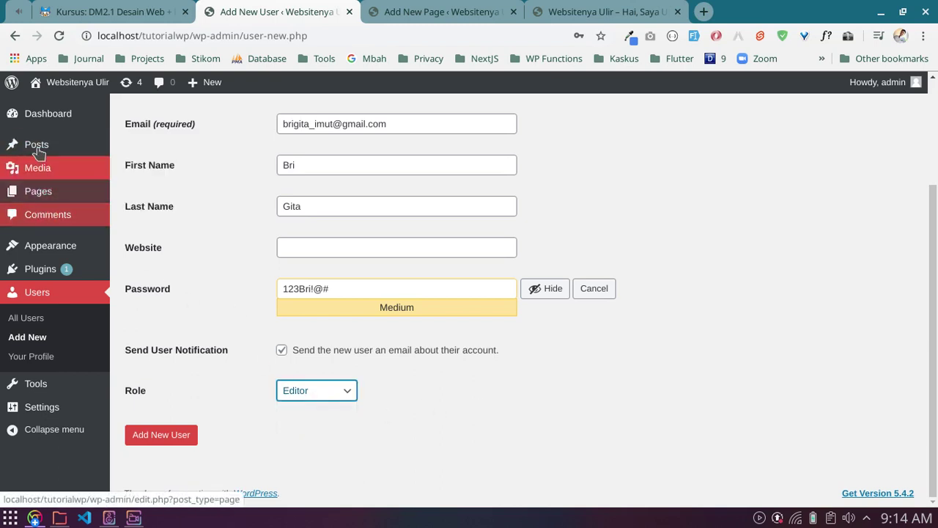
mouse_move(38, 140)
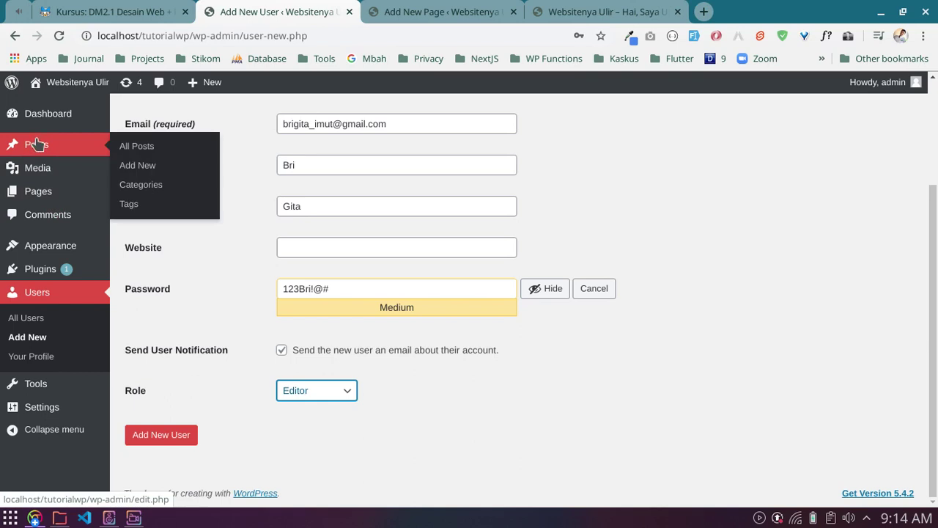
left_click(337, 390)
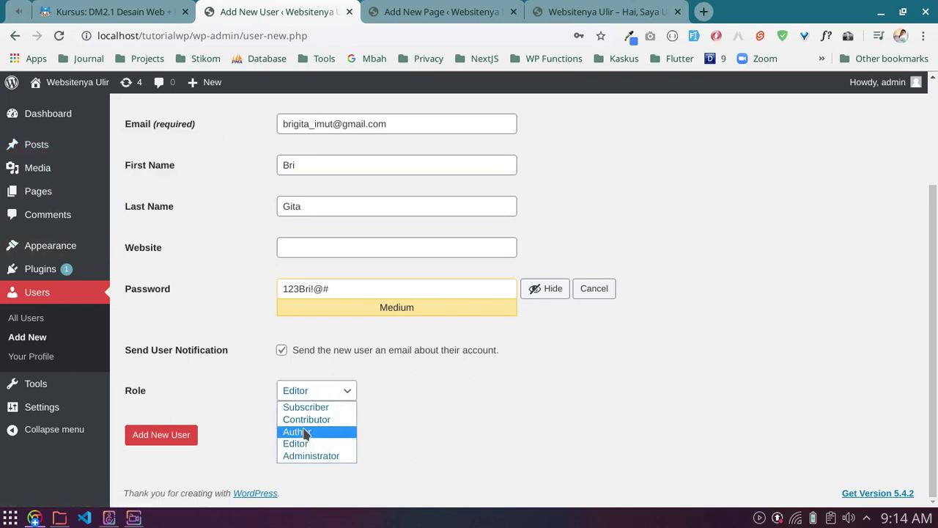
left_click(305, 432)
left_click(305, 392)
left_click(308, 419)
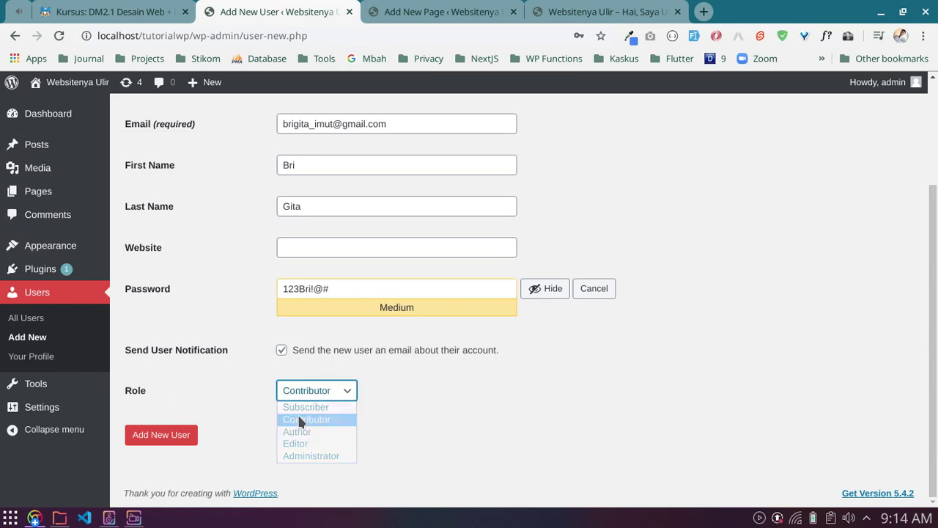
left_click(211, 308)
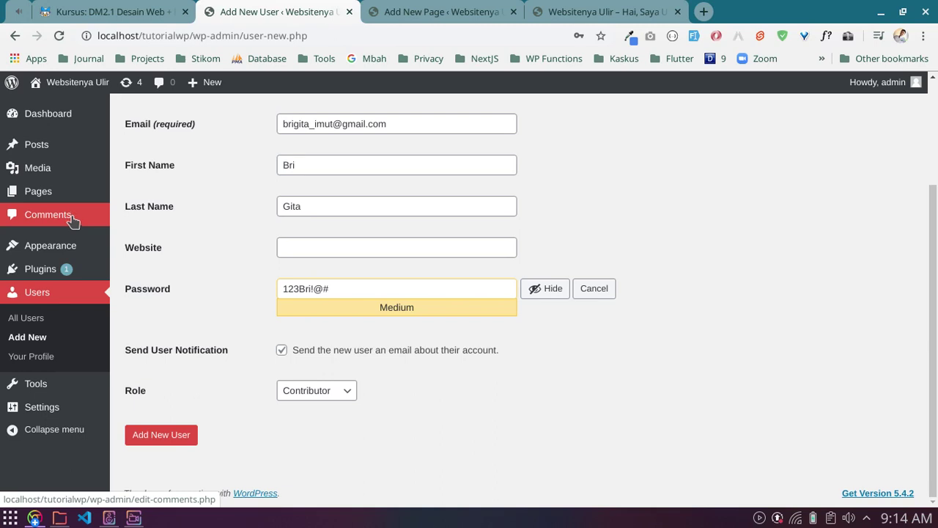
Step: Set the new user's role to Subscriber
left_click(317, 390)
left_click(311, 408)
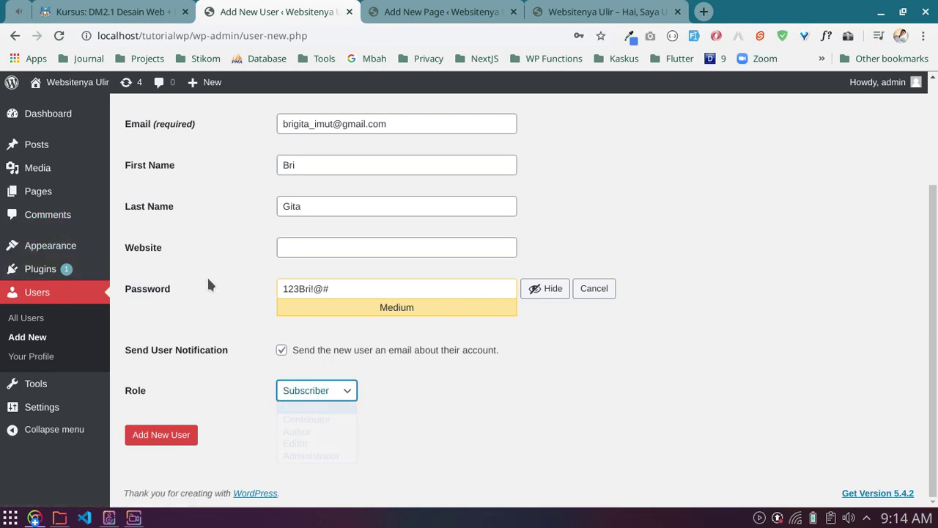
scroll(207, 283, "up", 3)
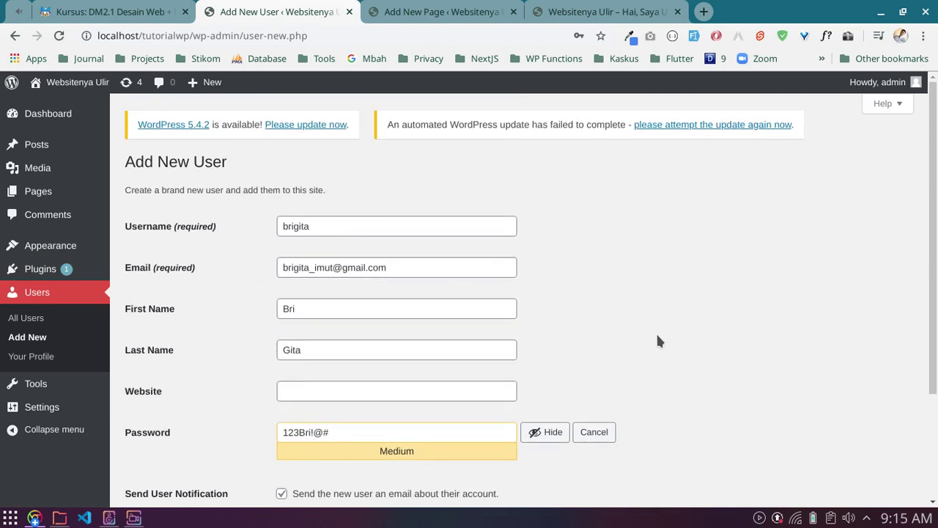
scroll(643, 338, "down", 3)
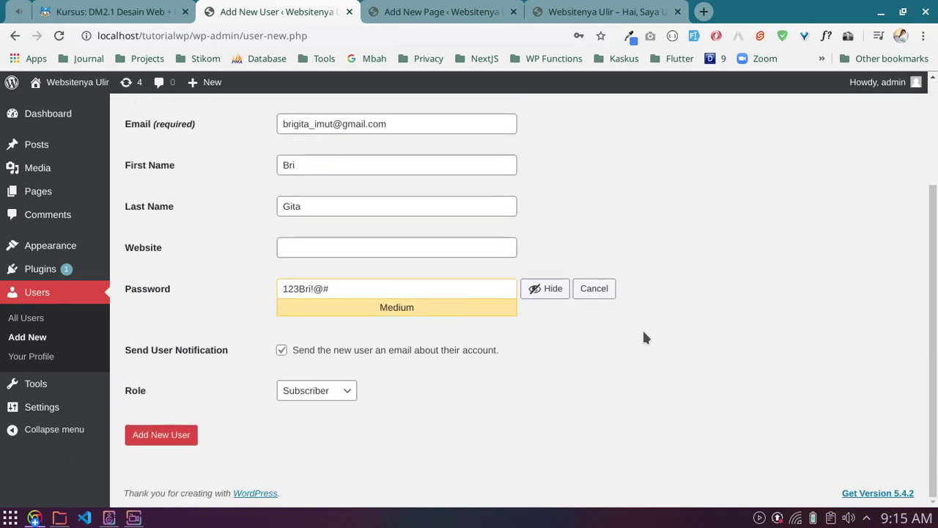
left_click(311, 390)
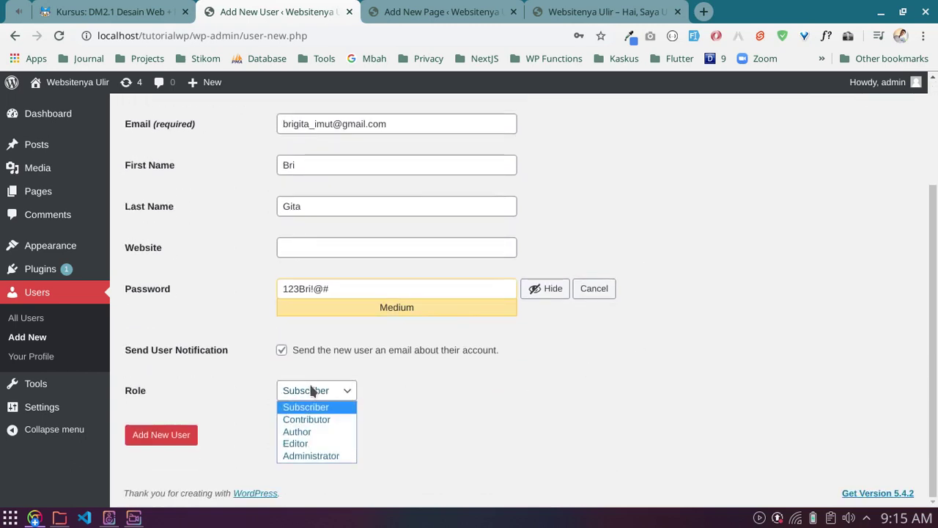
left_click(312, 407)
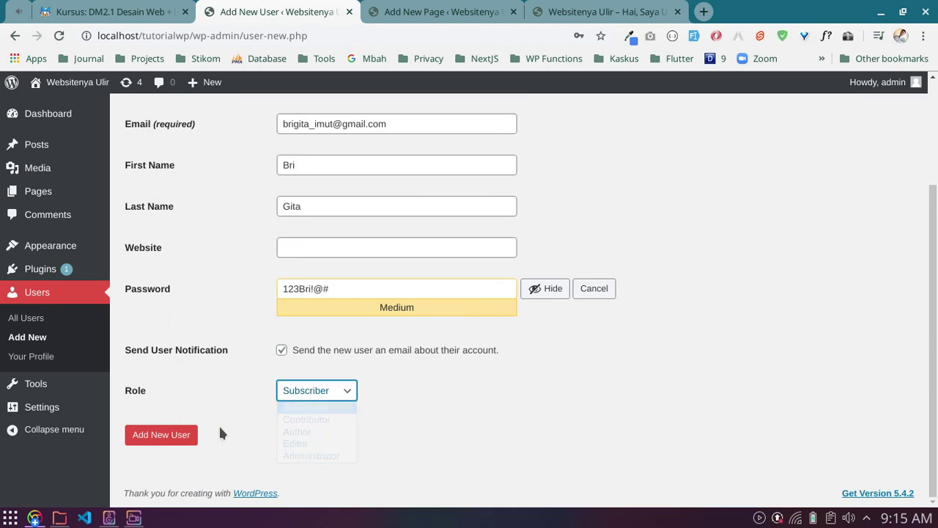
Step: Submit the new Subscriber user with the notification e-mail unticked
left_click(154, 436)
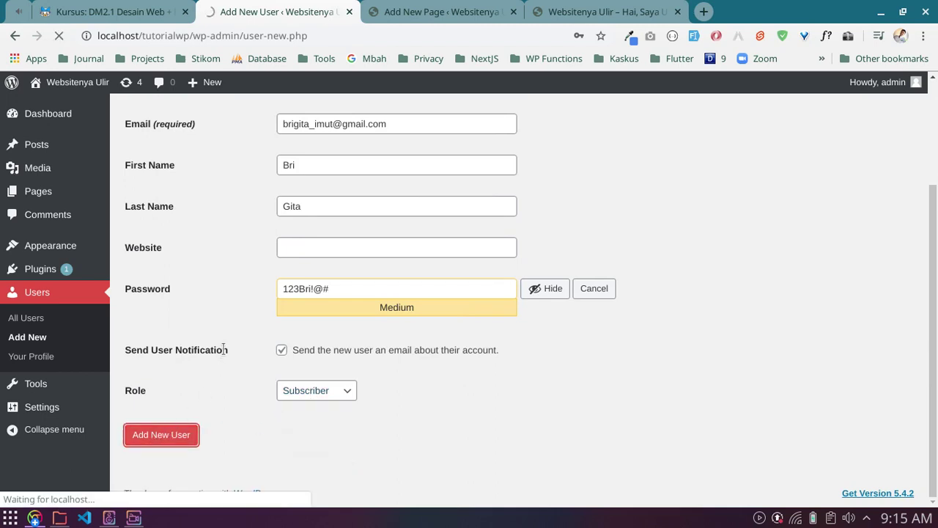
left_click(282, 351)
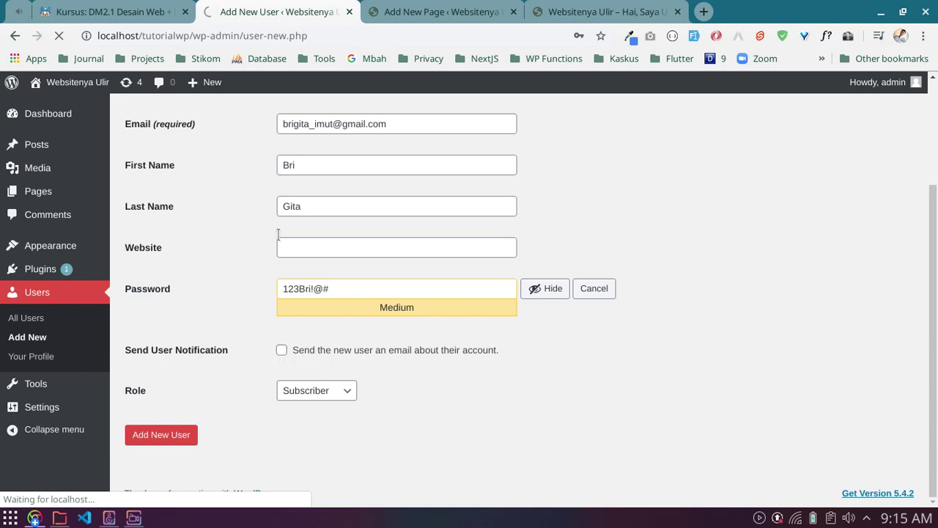
left_click(408, 125)
left_click_drag(408, 125, 261, 122)
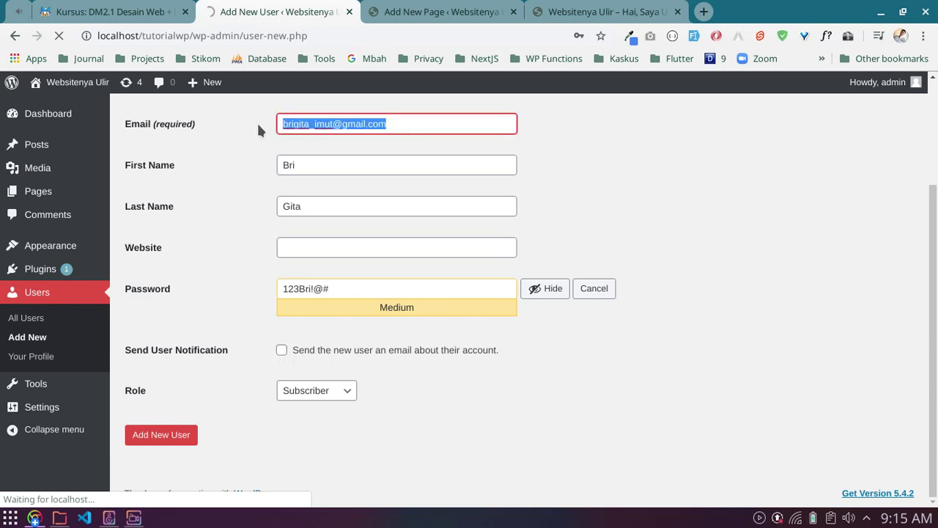
left_click(238, 189)
scroll(246, 210, "up", 2)
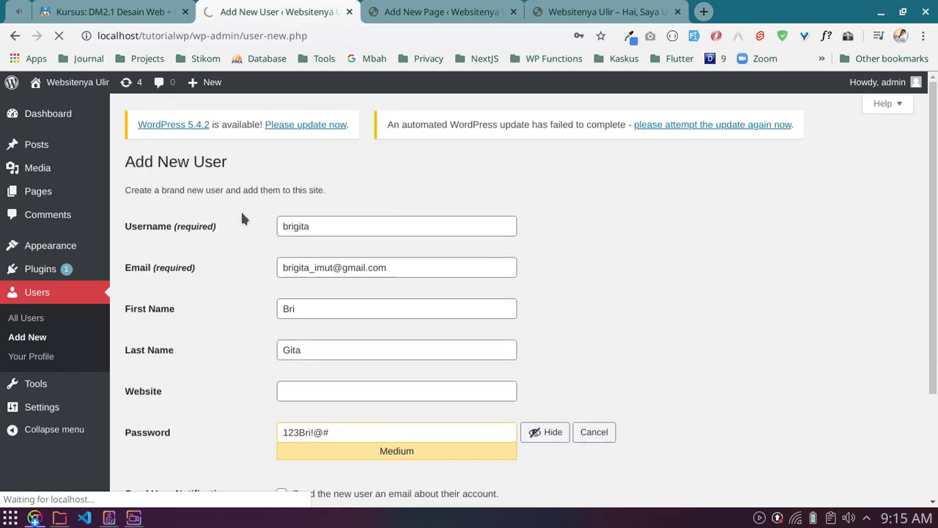
scroll(257, 270, "down", 2)
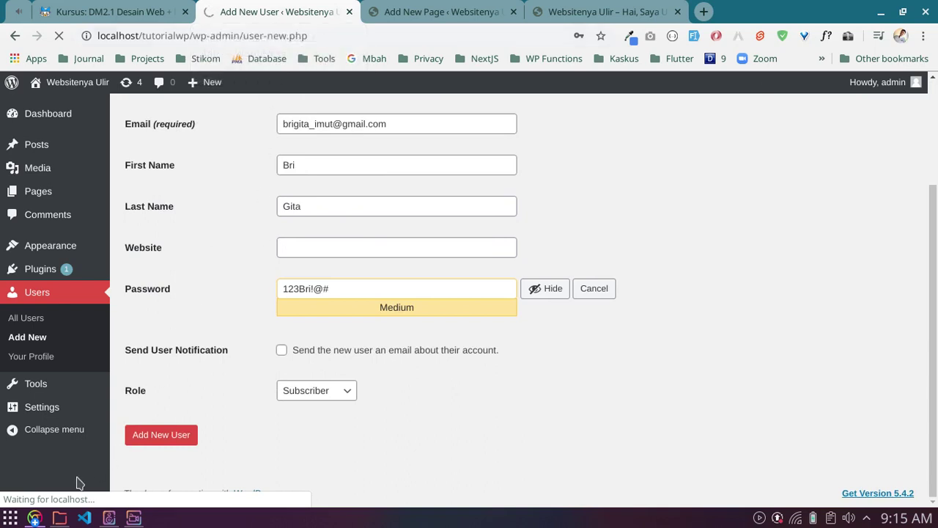
left_click(33, 518)
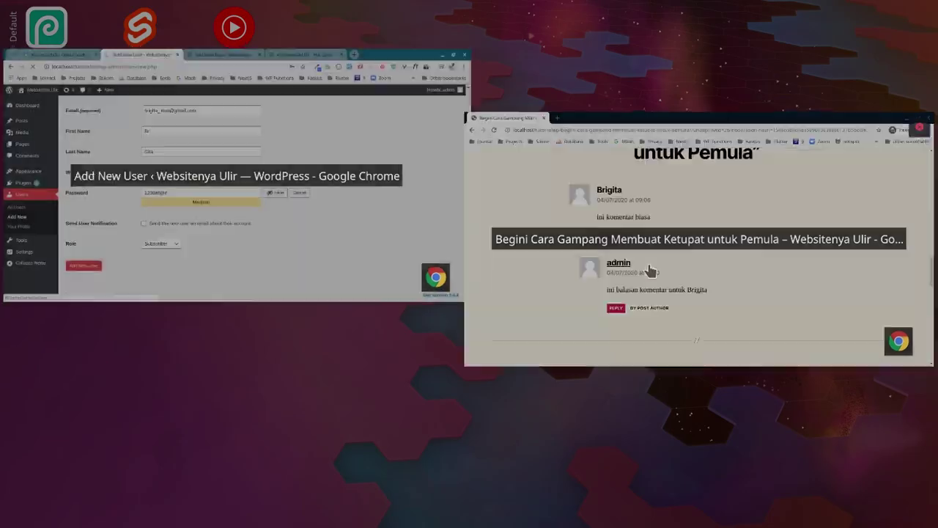
Step: In the Ketupat post window, replace the post path with wp- to reach the login page
left_click(638, 263)
scroll(418, 125, "up", 2)
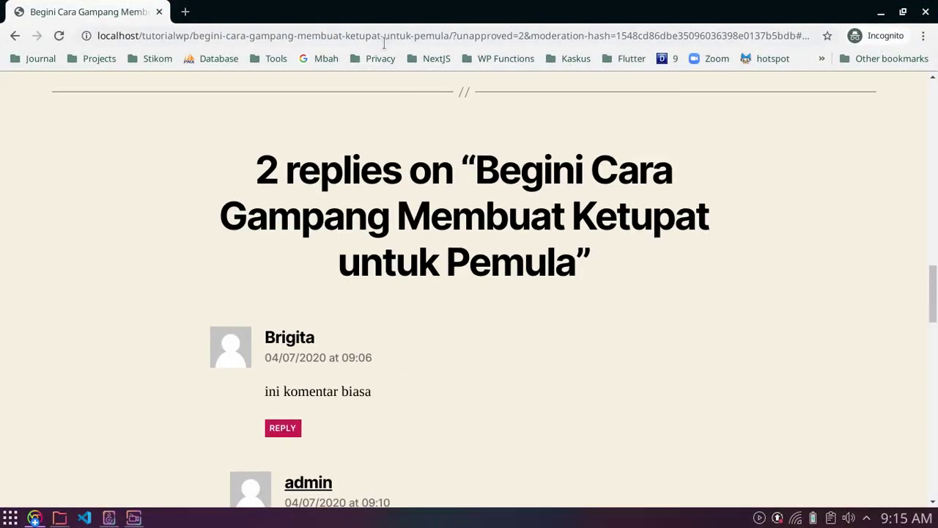
scroll(305, 220, "up", 15)
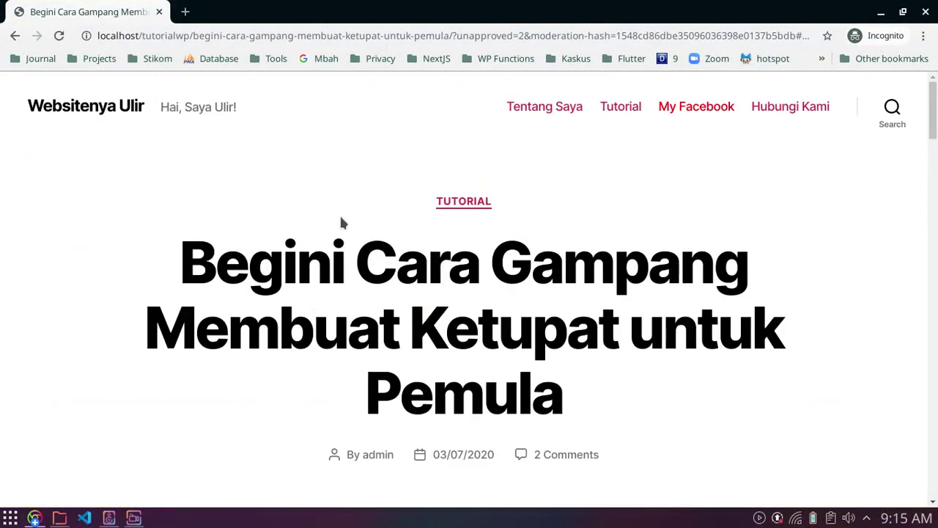
left_click_drag(193, 35, 936, 49)
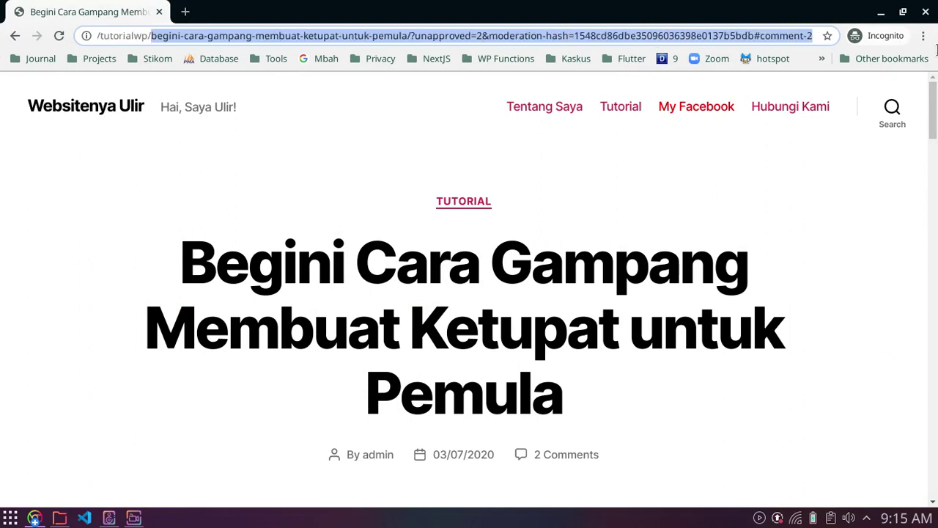
key("BackSpace")
key("ctrl+shift+j")
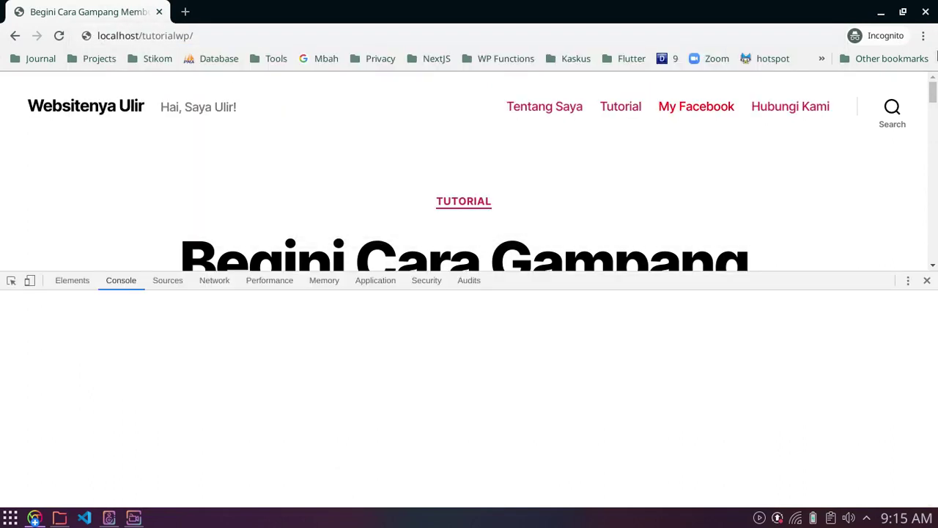
left_click(926, 280)
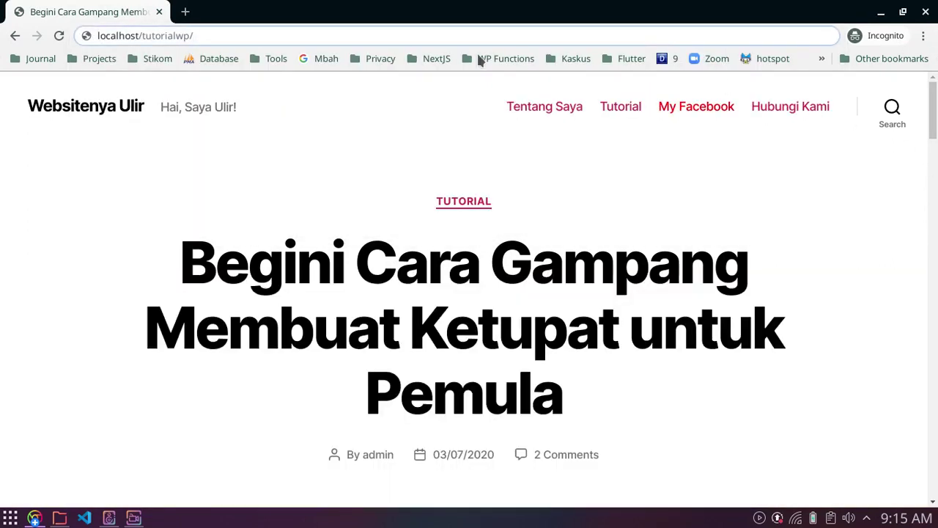
type("wp")
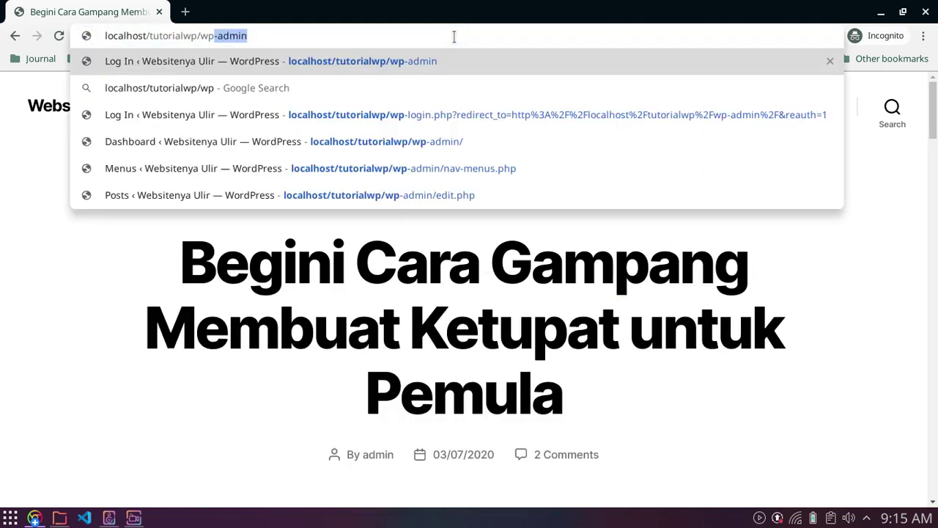
type("-")
key("Return")
Step: Close the developer console on the login page and show both browser windows
key("ctrl+shift+j")
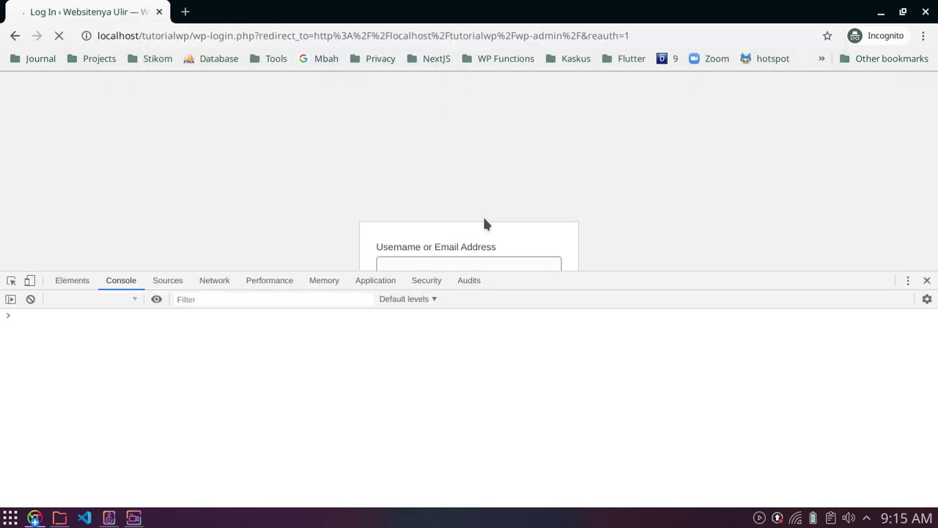
left_click(926, 280)
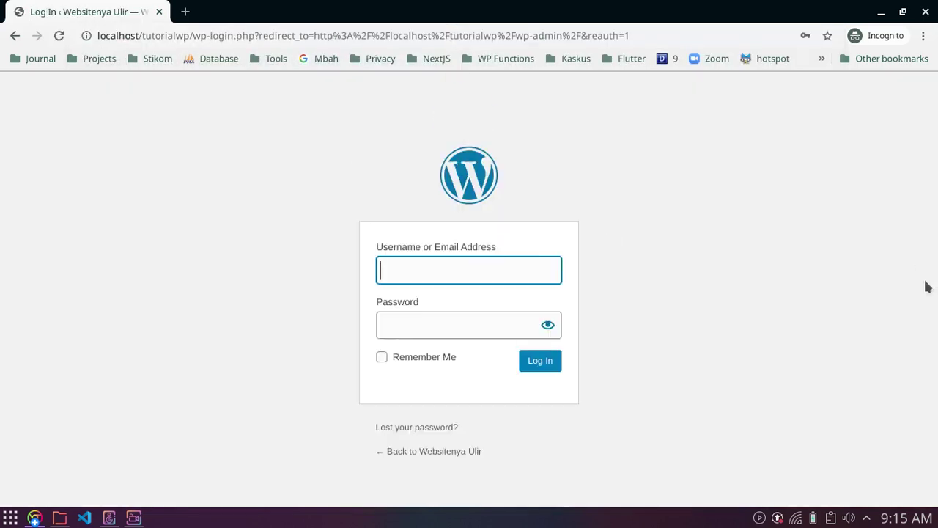
left_click(842, 316)
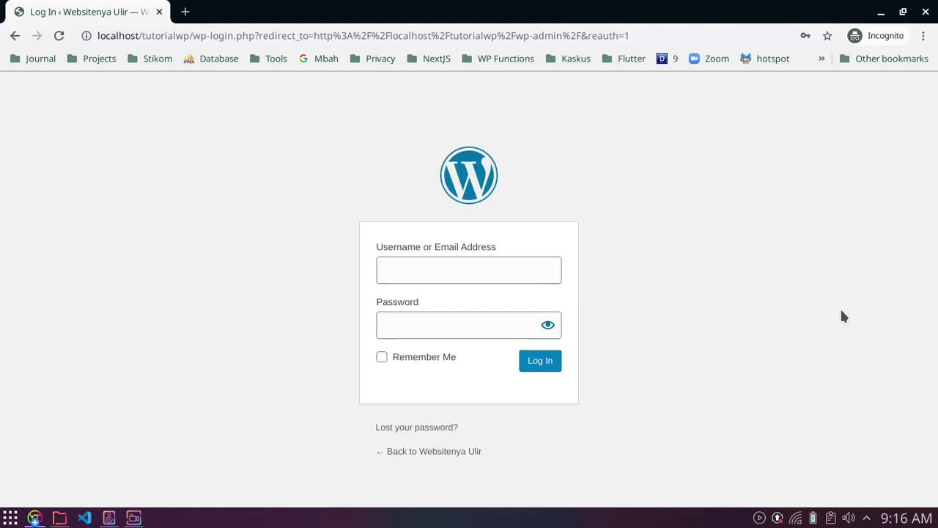
key("ctrl+shift+j")
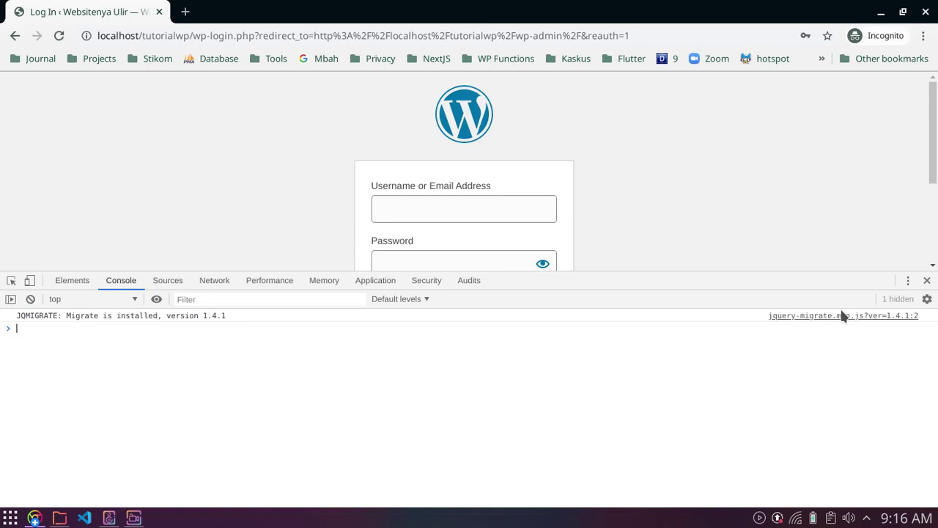
key("ctrl+shift+j")
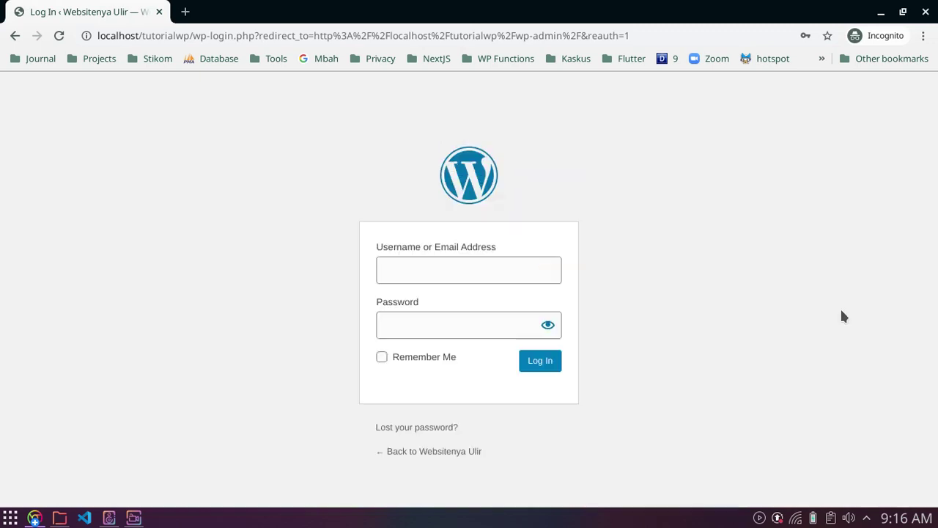
key("ctrl+shift+j")
key("ctrl+shift+j")
left_click(35, 519)
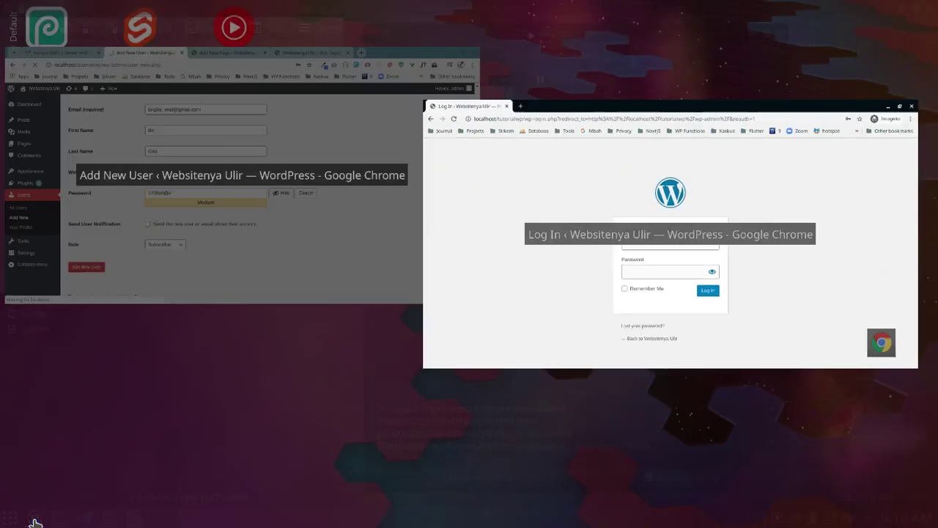
Step: From All Users, open the new subscriber's account and review its details
left_click(181, 237)
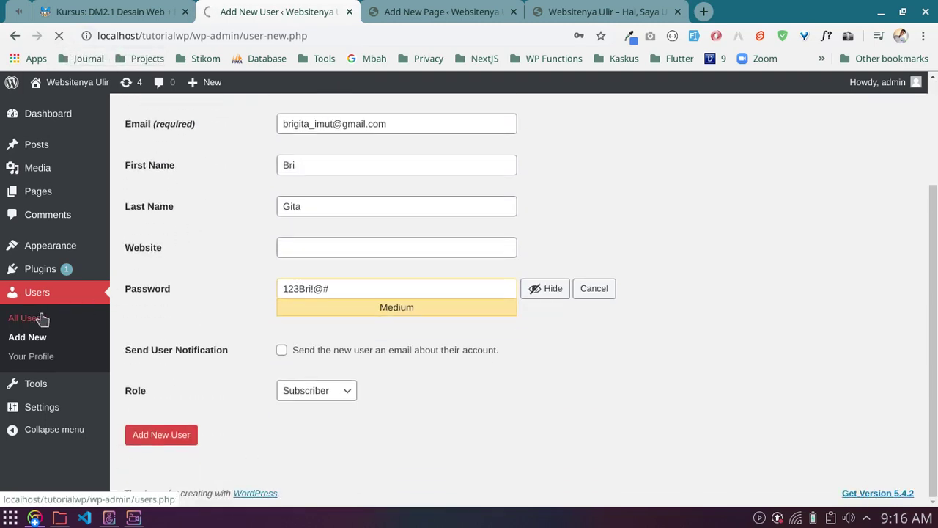
left_click(32, 323)
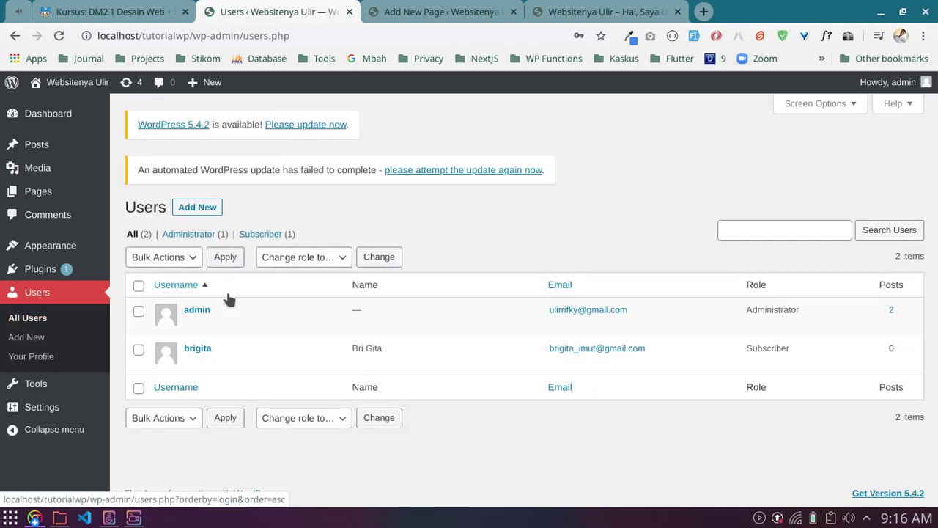
left_click(191, 362)
scroll(306, 342, "down", 5)
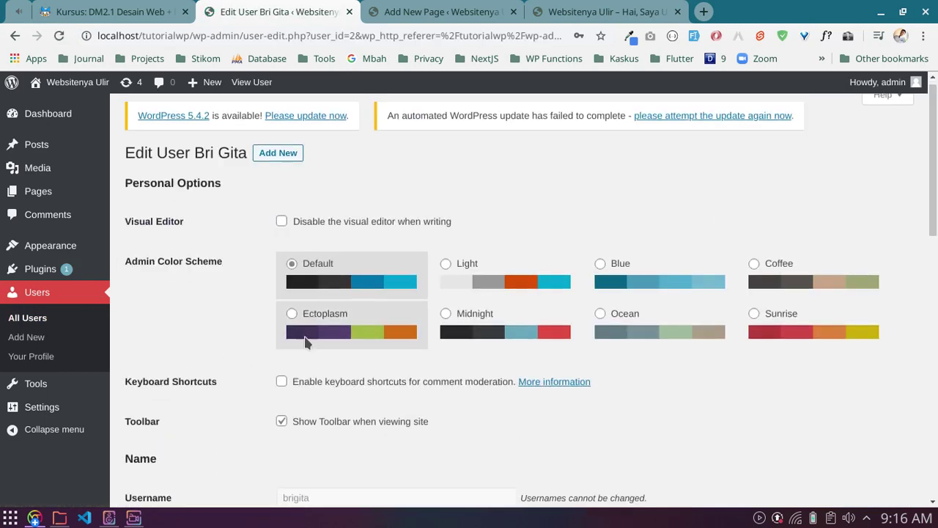
scroll(306, 343, "down", 5)
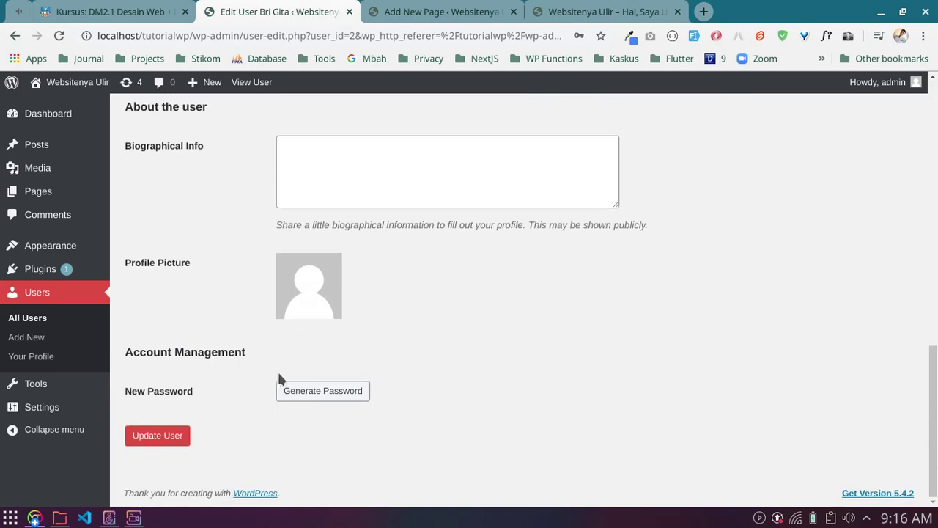
scroll(243, 376, "up", 7)
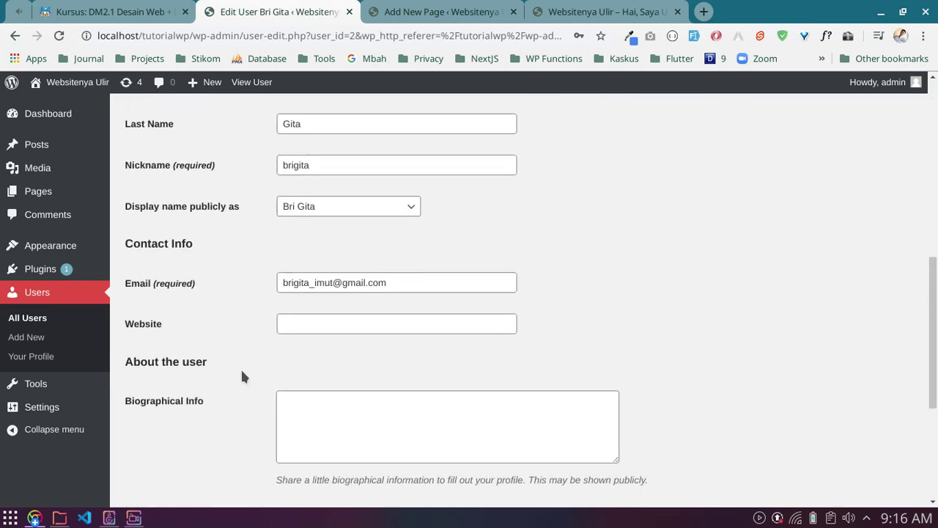
scroll(242, 376, "up", 4)
scroll(243, 376, "down", 10)
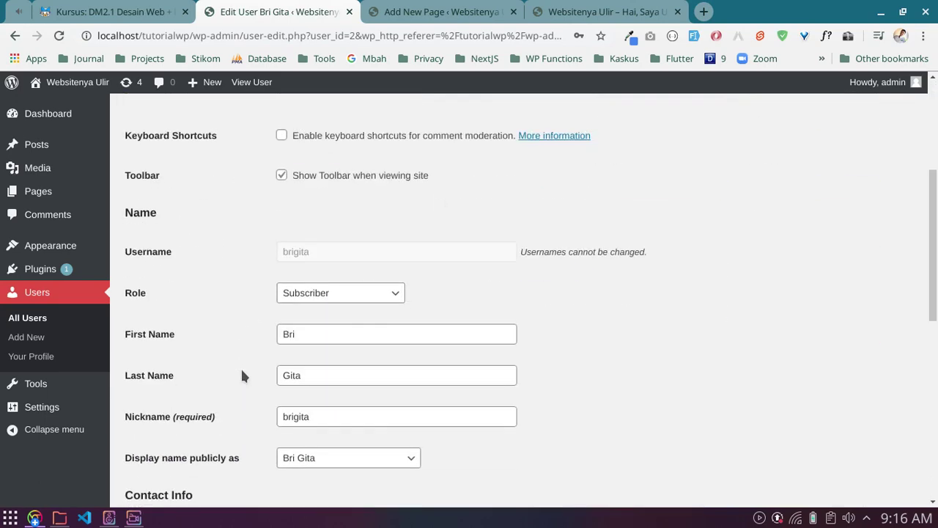
scroll(242, 376, "up", 4)
scroll(242, 374, "down", 4)
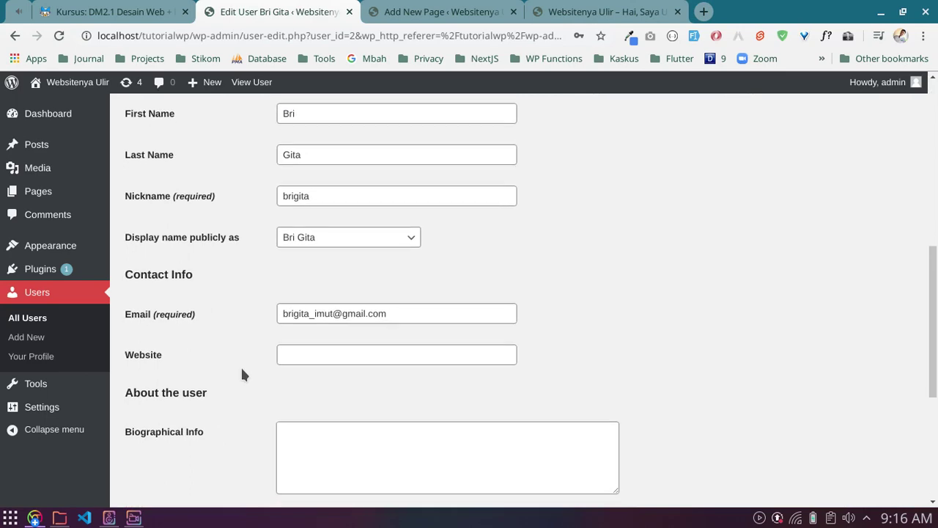
scroll(243, 375, "up", 7)
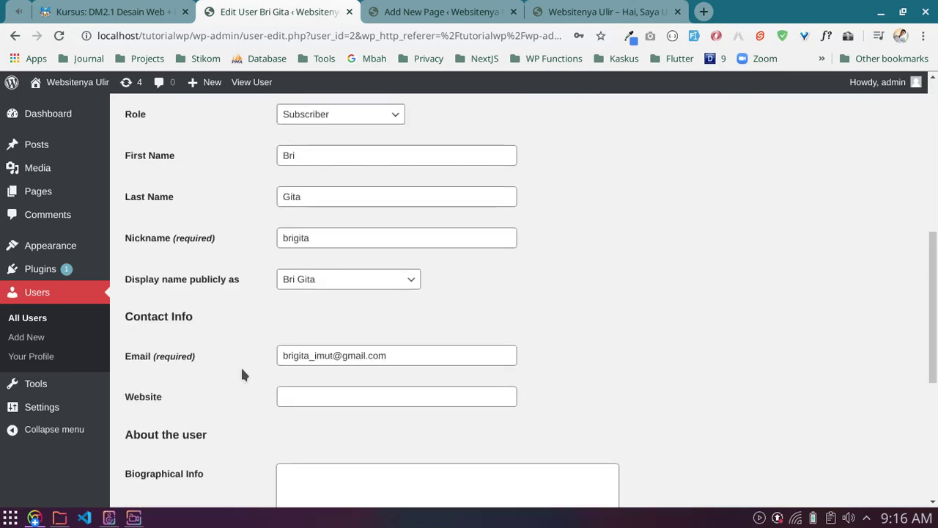
scroll(242, 374, "up", 3)
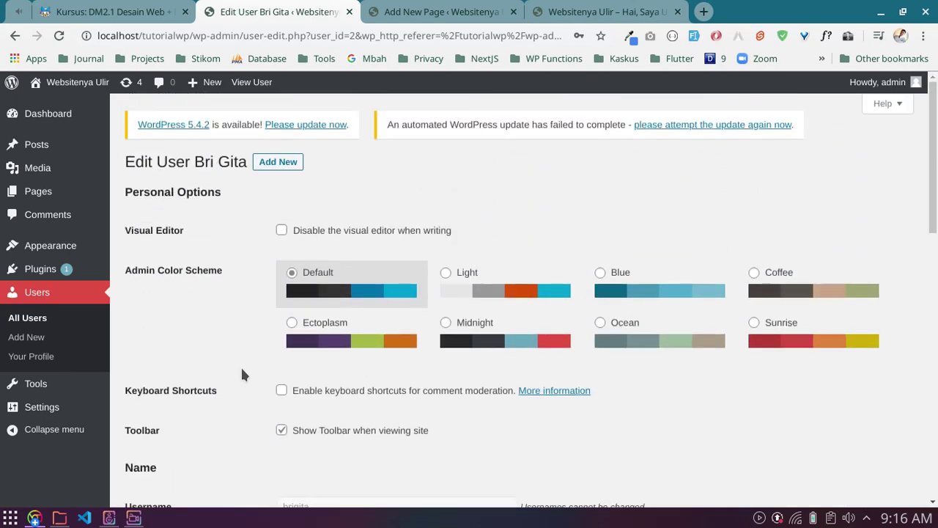
Step: Switch back to the incognito login window
key("alt+Tab")
key("ctrl+shift+j")
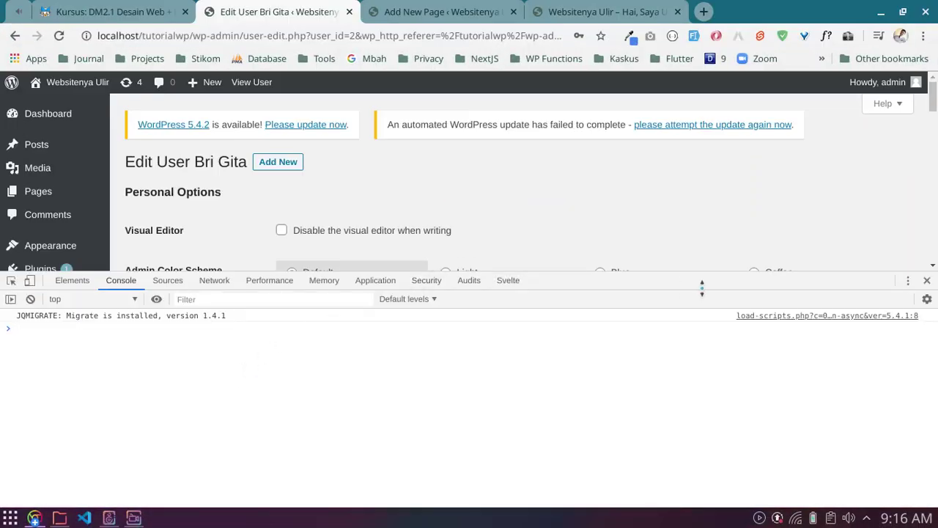
key("alt+Tab")
key("Tab")
key("alt+shift+Tab")
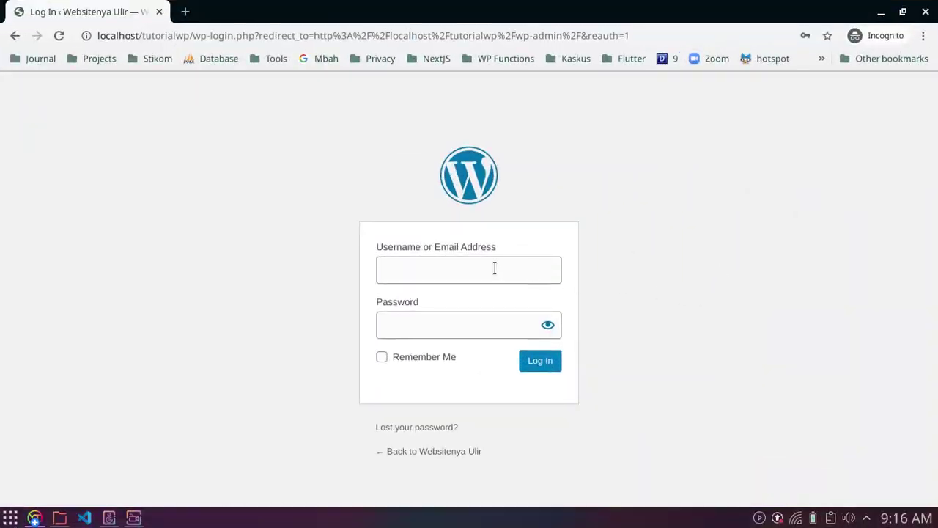
Step: Log in with the new subscriber's username and password
left_click(495, 268)
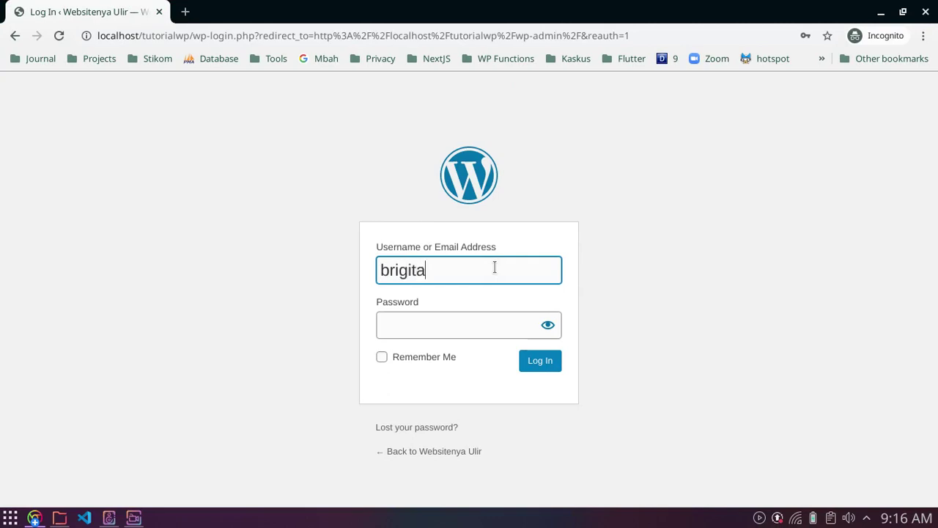
key("Tab")
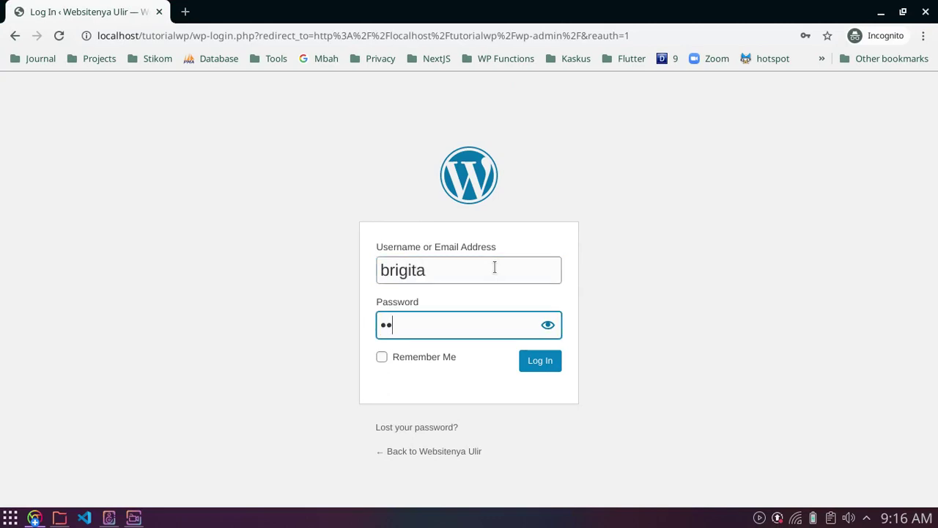
key("Return")
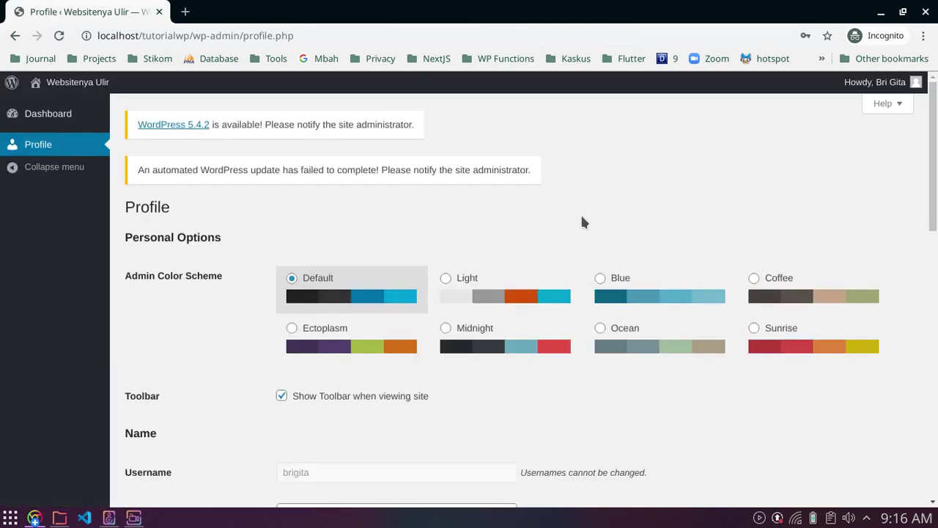
Step: Scroll through the subscriber's profile page
scroll(547, 233, "down", 7)
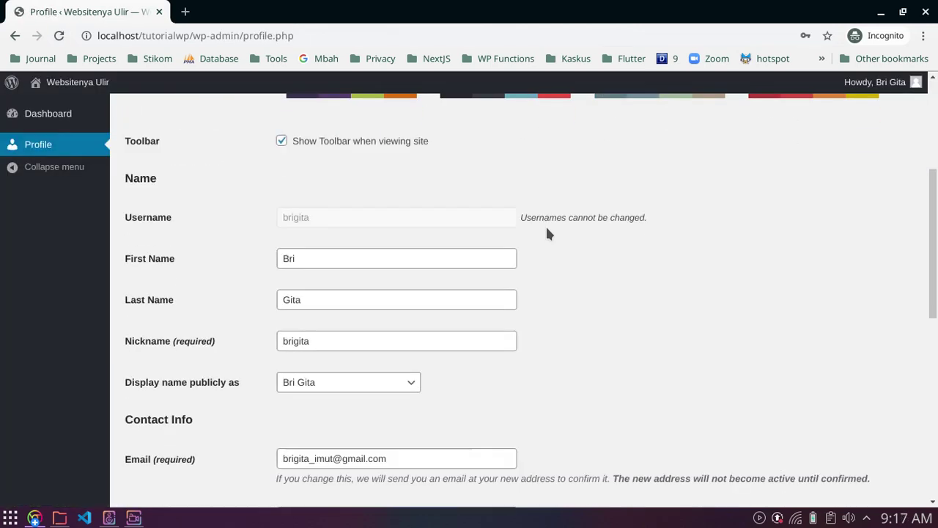
scroll(545, 235, "up", 4)
scroll(544, 235, "down", 8)
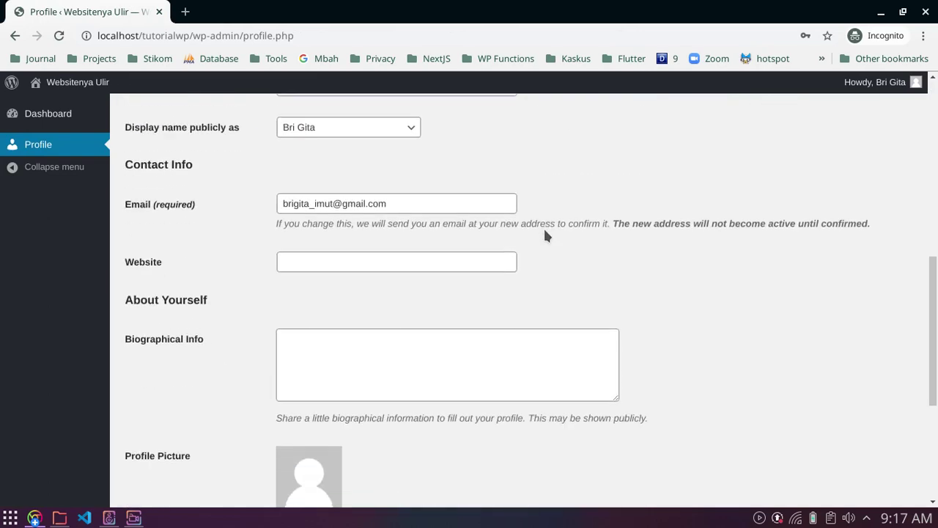
scroll(544, 235, "up", 8)
scroll(349, 238, "up", 2)
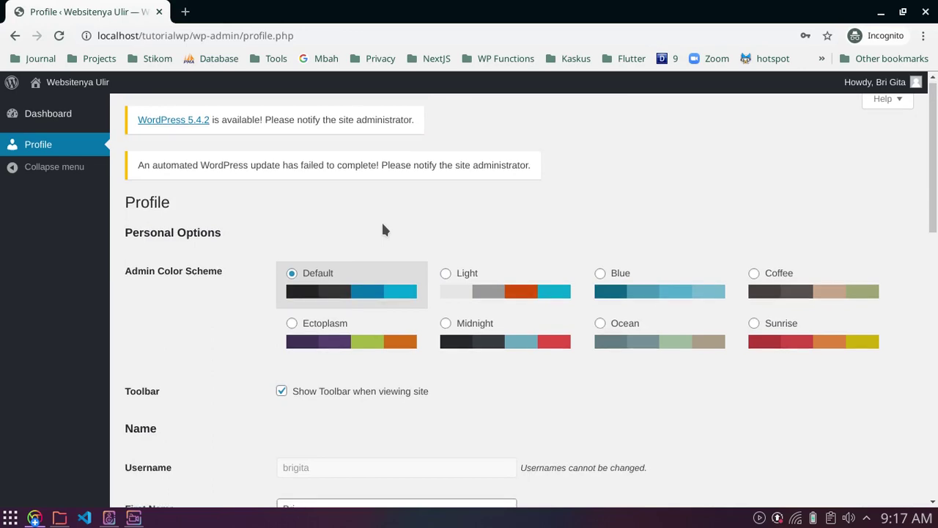
scroll(383, 228, "down", 2)
scroll(383, 228, "up", 2)
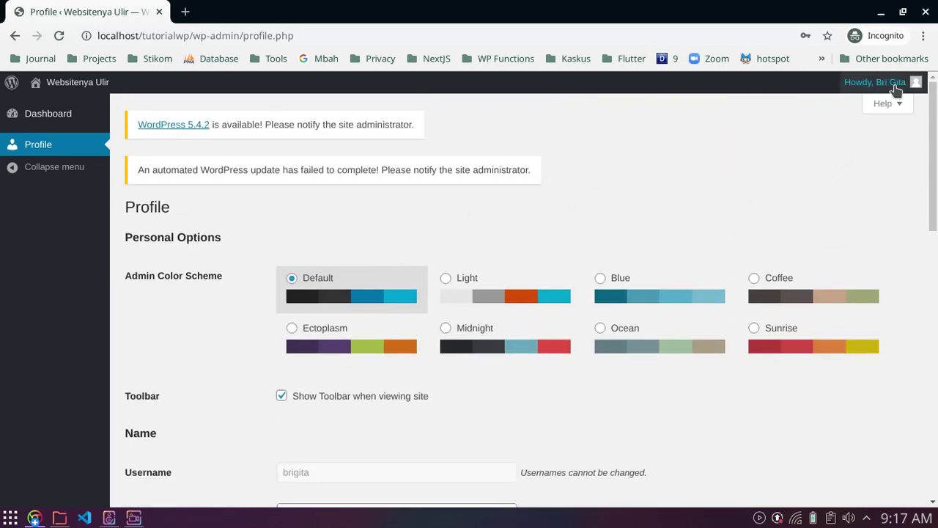
scroll(616, 219, "down", 8)
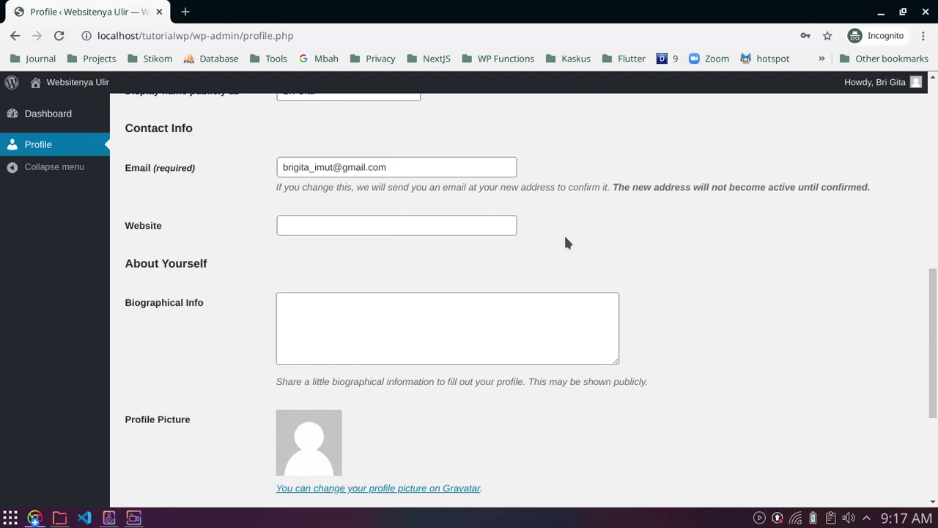
scroll(564, 243, "down", 6)
scroll(565, 243, "up", 3)
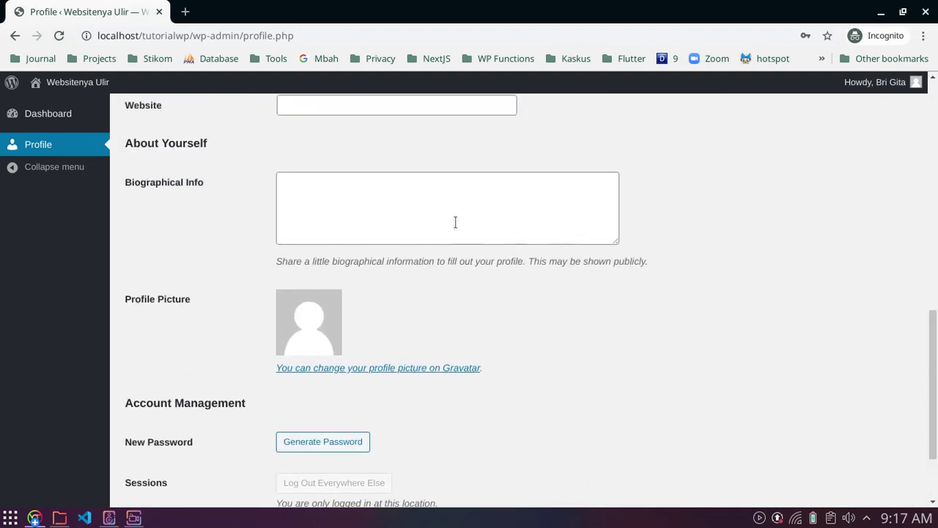
Step: Enter 'test' as Biographical Info and update the profile
left_click(445, 220)
key("ctrl+shift+j")
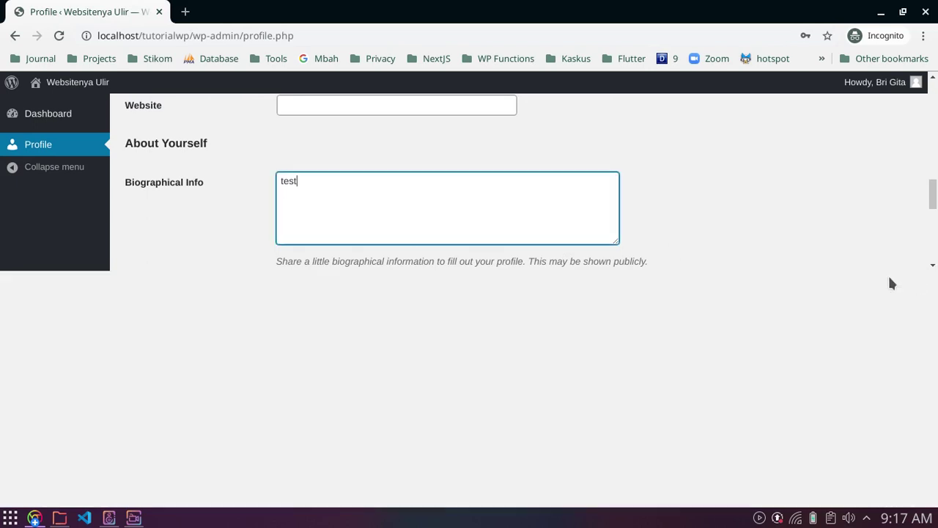
left_click(928, 280)
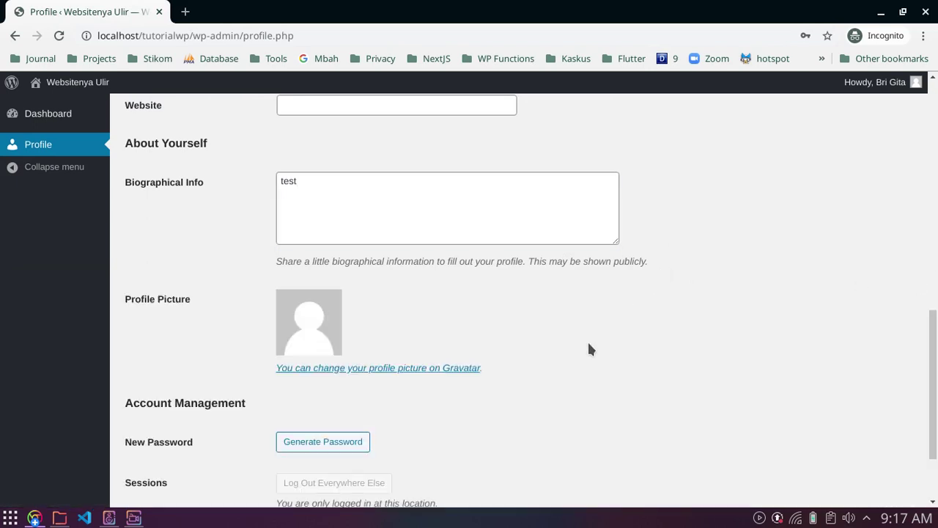
scroll(591, 349, "down", 3)
key("ctrl+shift+j")
left_click(927, 280)
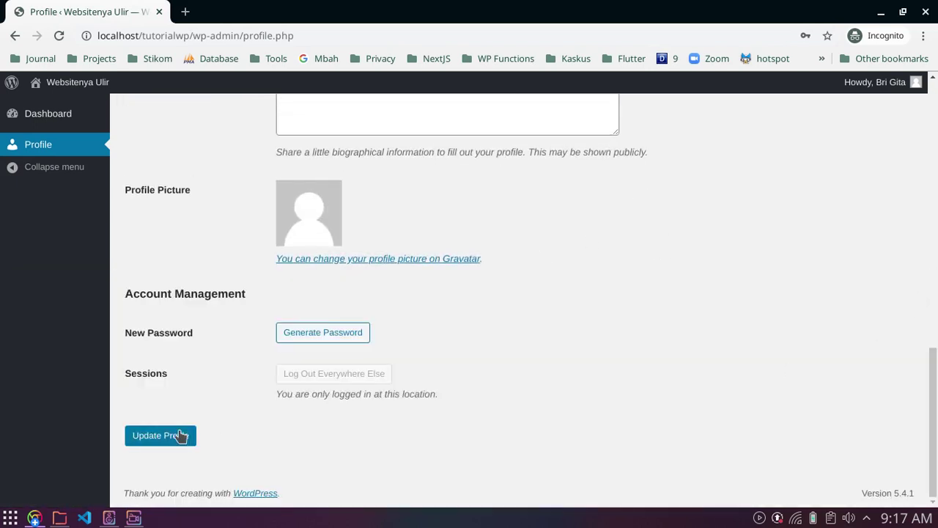
left_click(181, 435)
key("ctrl+shift+j")
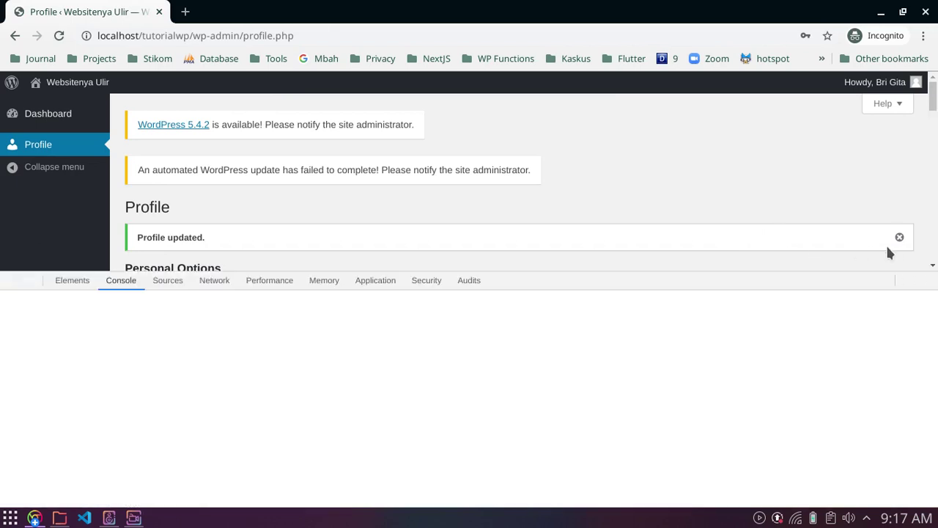
key("ctrl+shift+j")
left_click(900, 237)
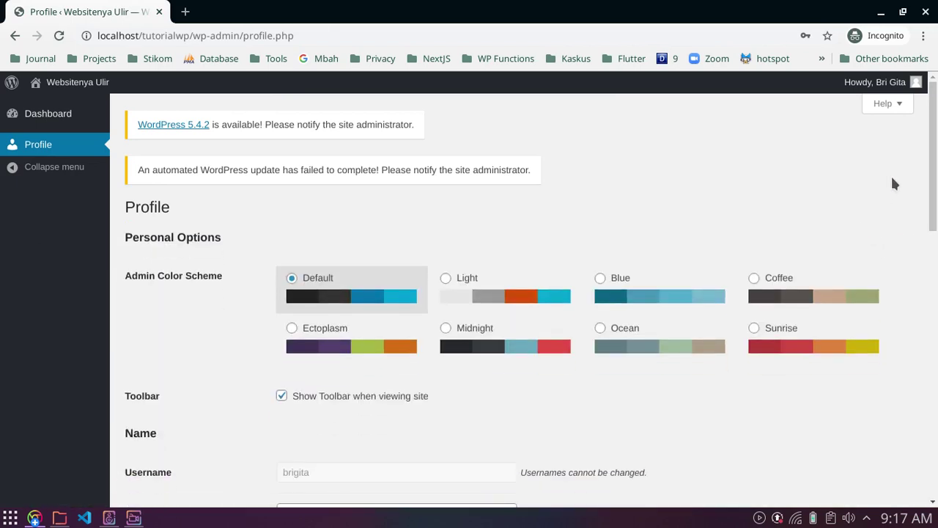
Step: Log out of the subscriber account from the Howdy menu
mouse_move(871, 81)
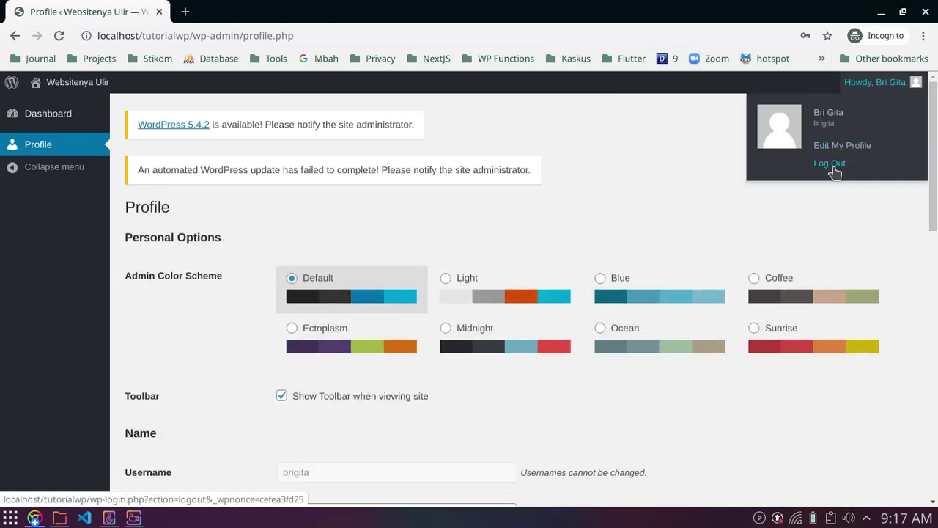
left_click(831, 164)
key("ctrl+shift+j")
key("ctrl+shift+j")
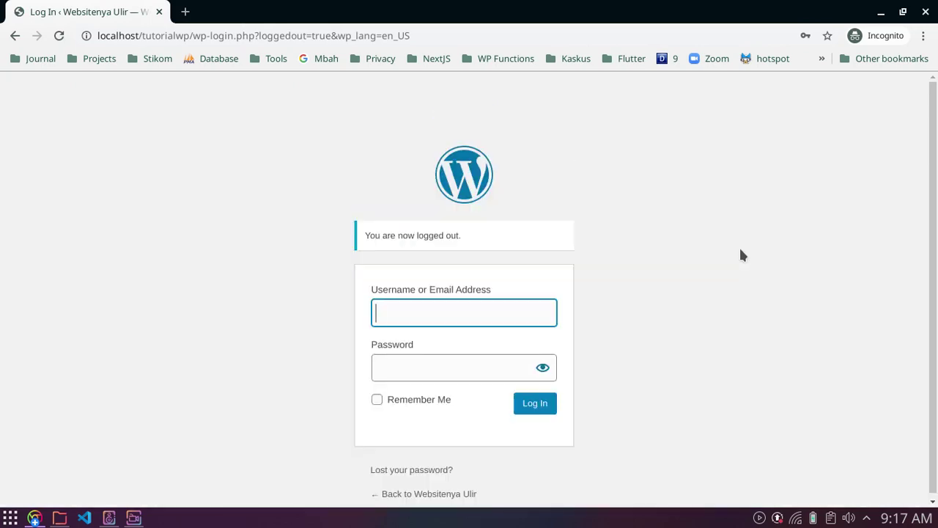
key("F11")
key("F12")
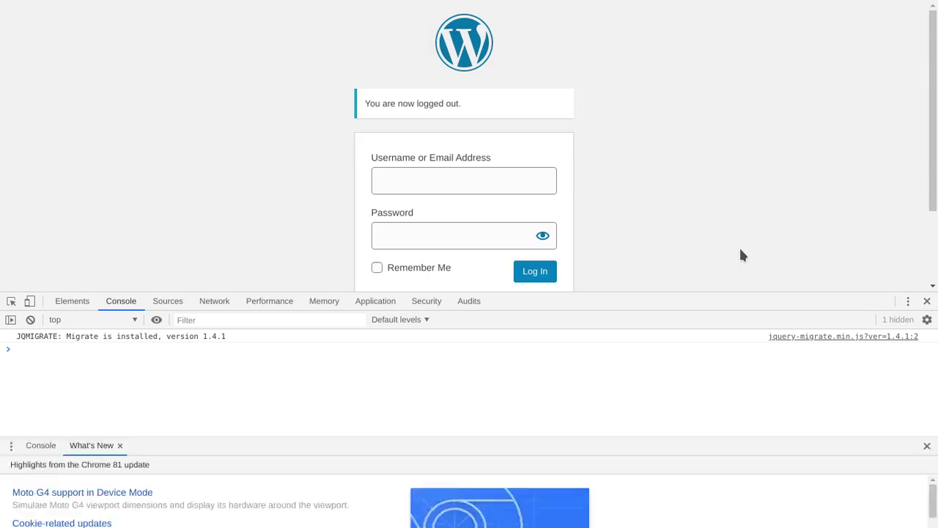
Step: Close the What's New panel, take a screenshot, exit fullscreen and close the developer tools
key("Escape")
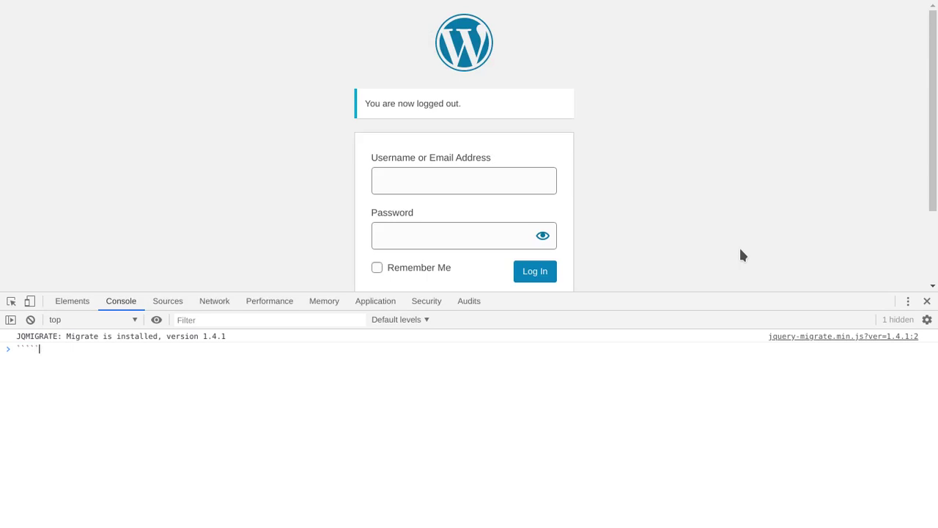
key("Return")
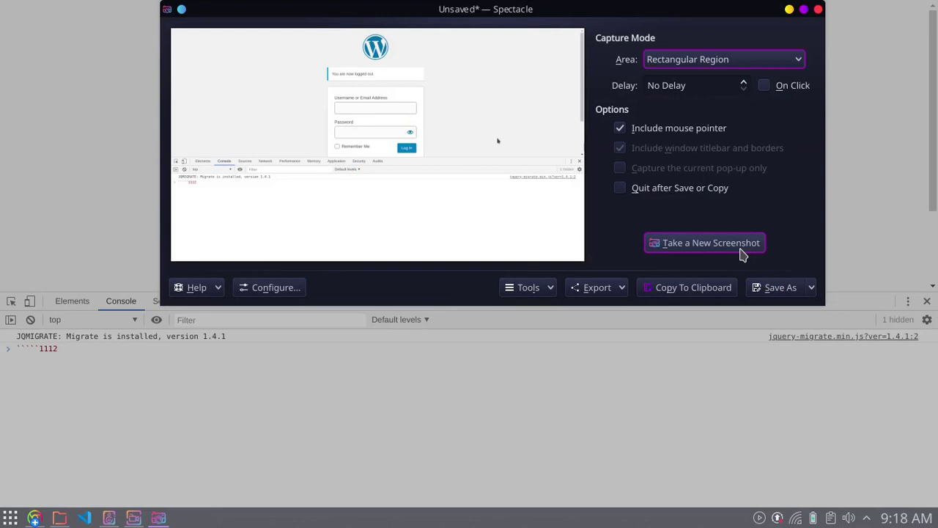
left_click(819, 10)
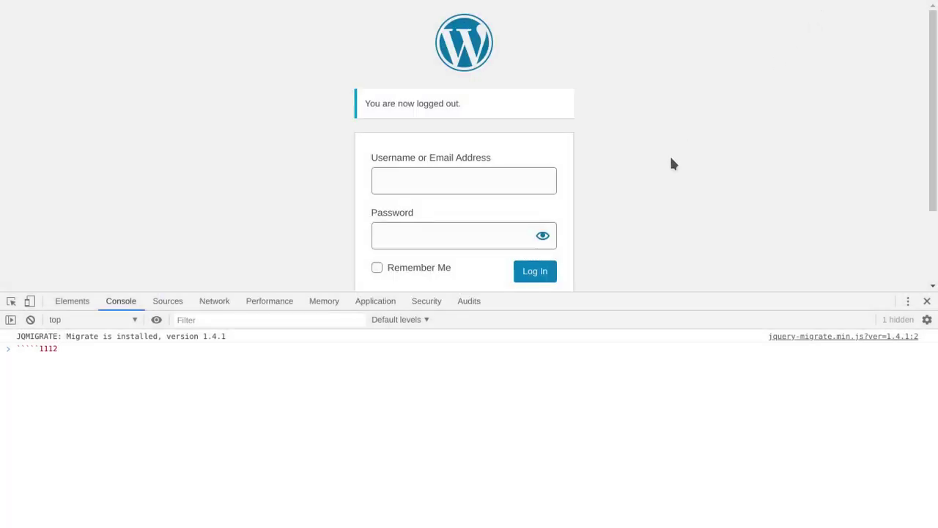
key("F11")
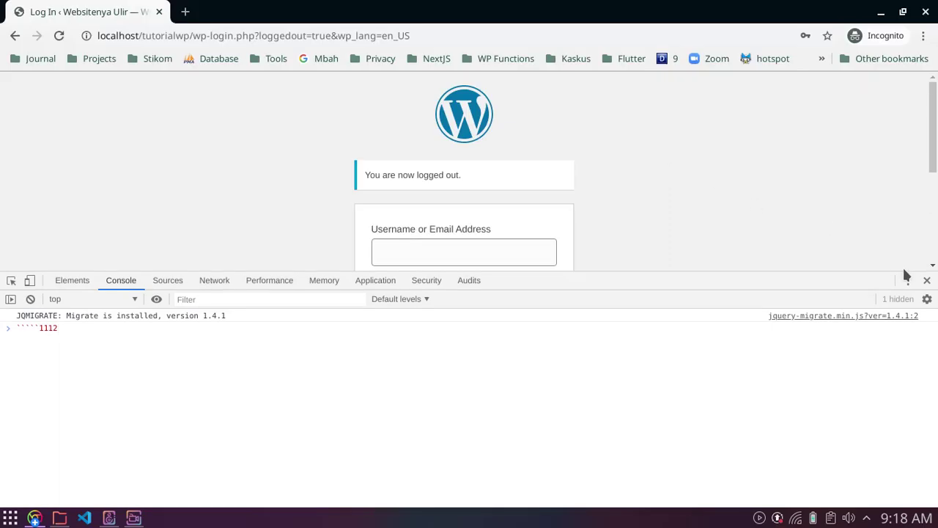
left_click(928, 280)
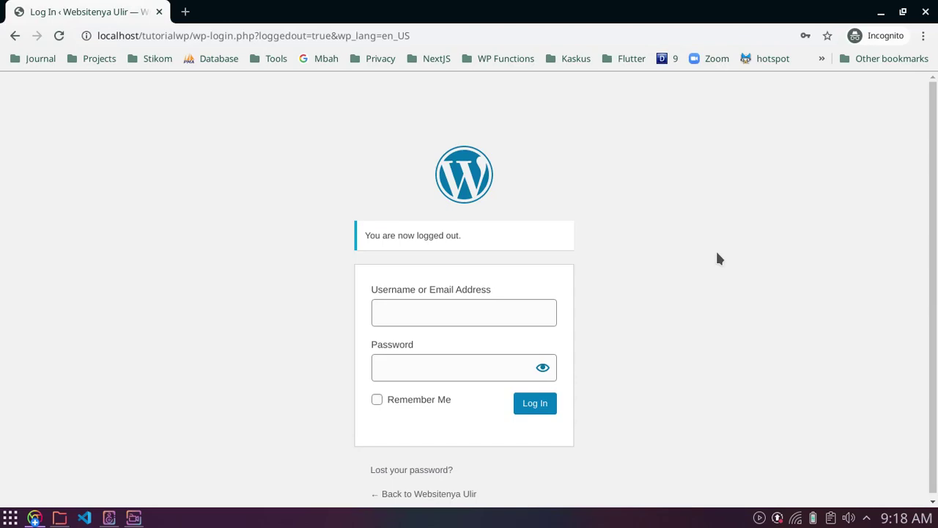
Step: In the admin window, change the user's role from Subscriber to Author and save with Update User
key("alt+Tab")
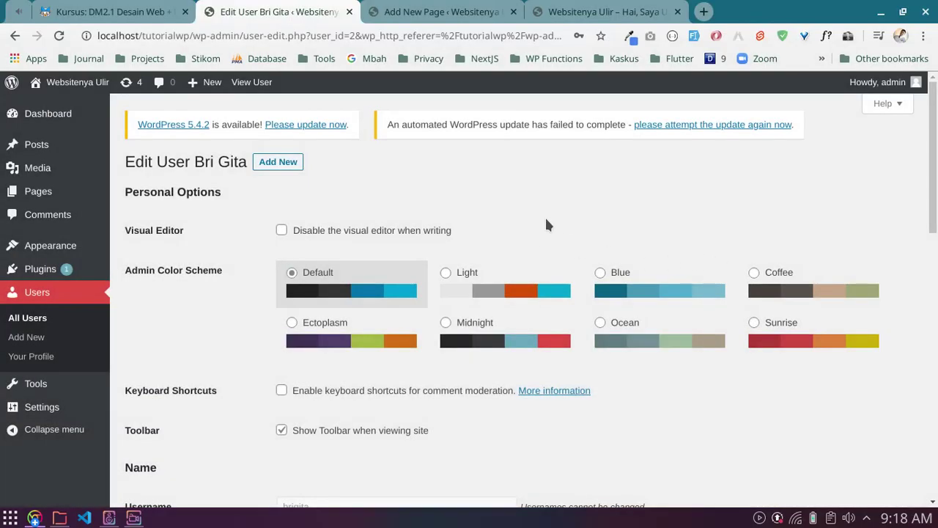
scroll(545, 225, "down", 3)
scroll(369, 262, "down", 1)
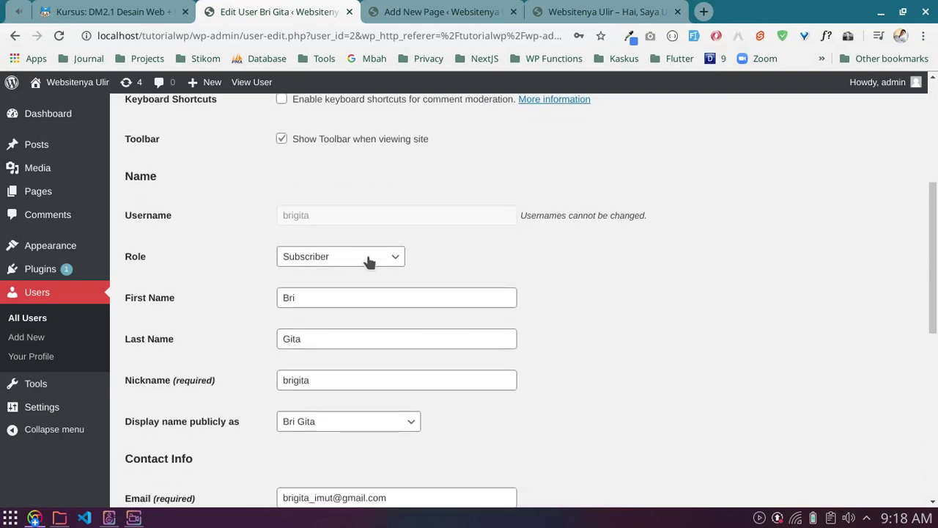
left_click(369, 262)
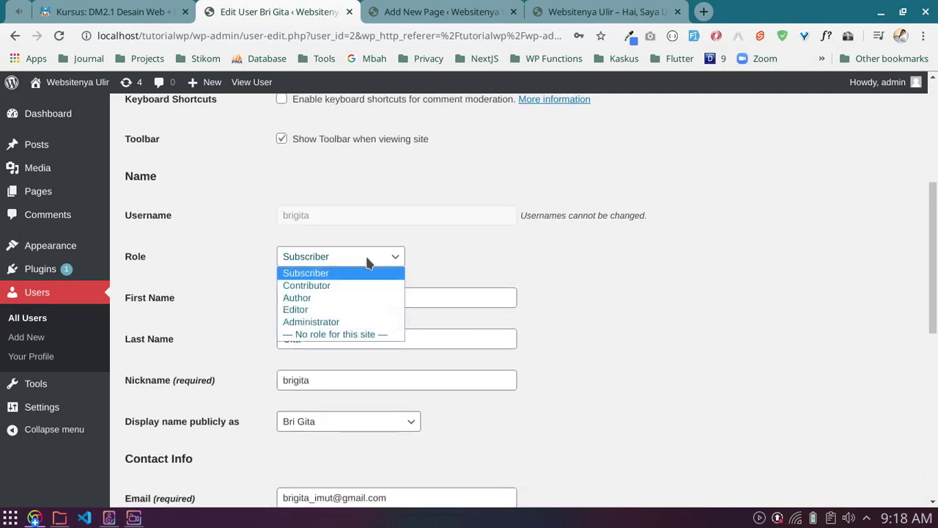
left_click(345, 298)
scroll(384, 334, "down", 7)
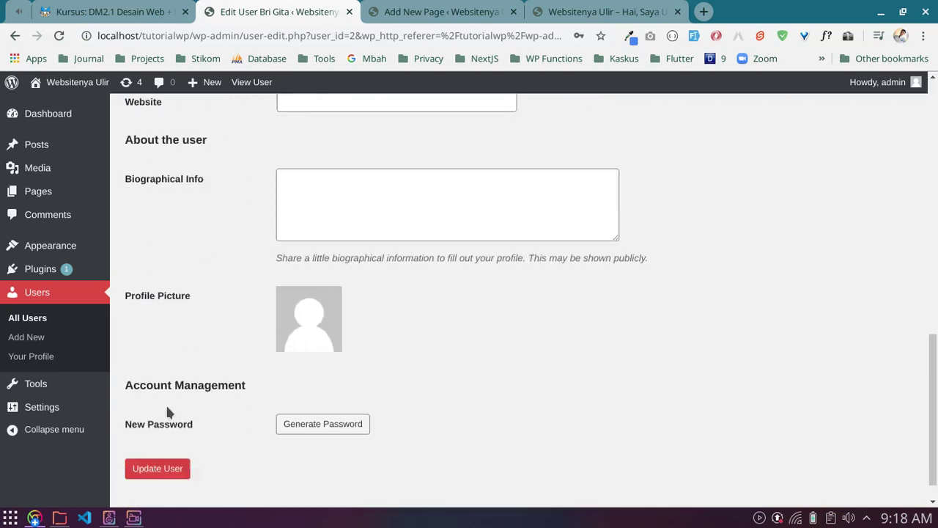
left_click(153, 473)
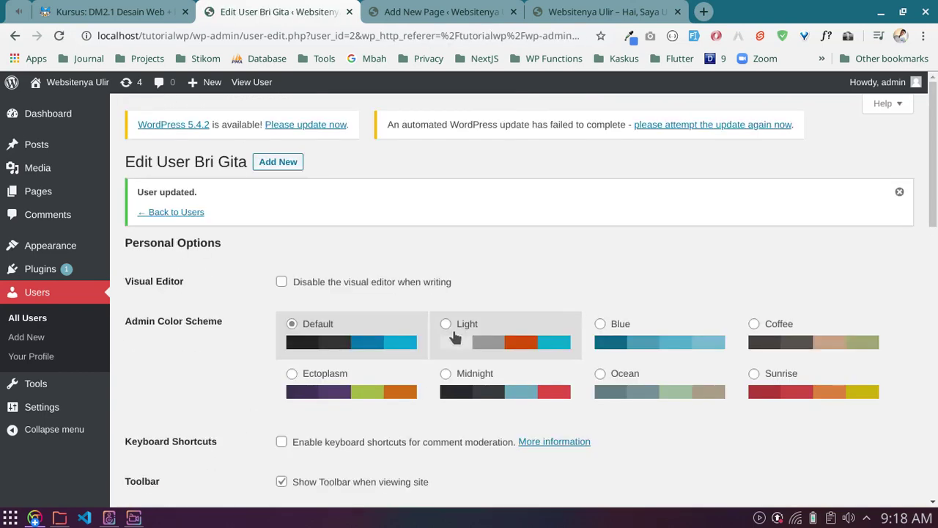
left_click(34, 517)
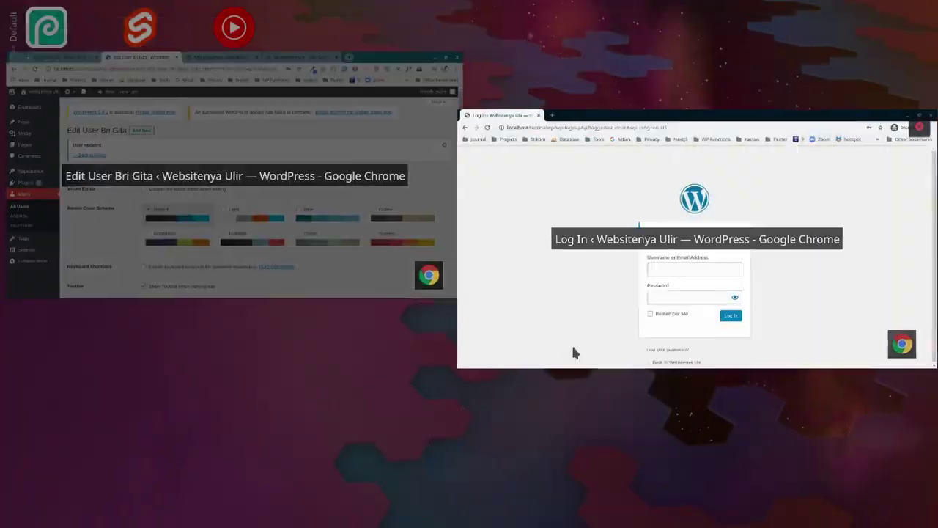
Step: Log in to the incognito login page with the new user's username and password
left_click(574, 353)
left_click(452, 308)
type("brigita")
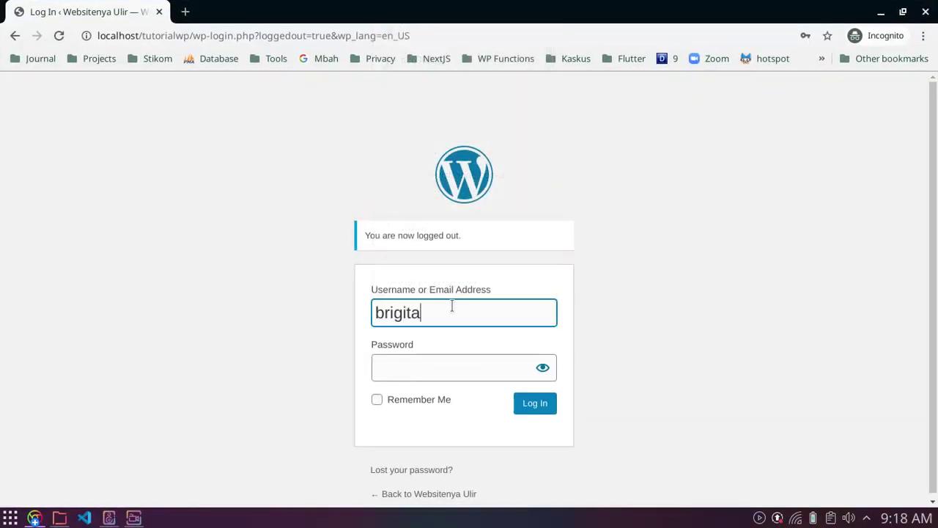
key("Tab")
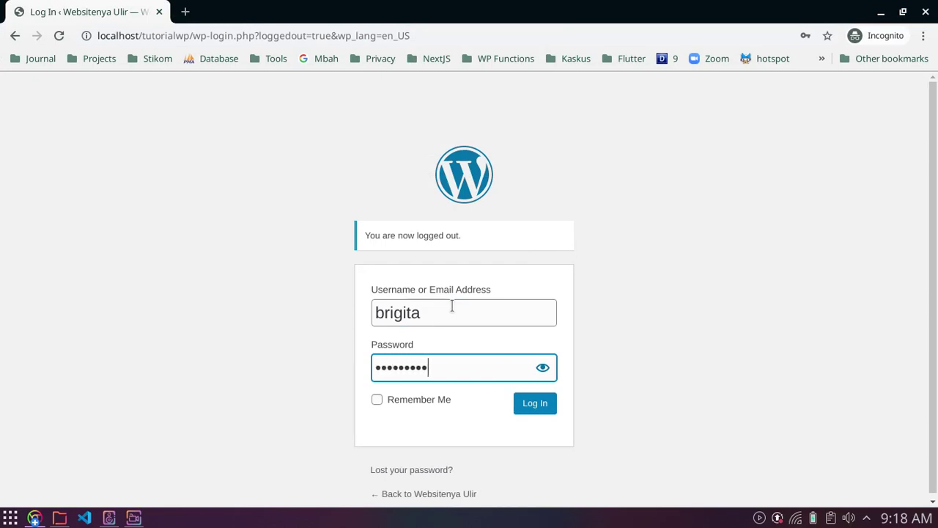
key("Return")
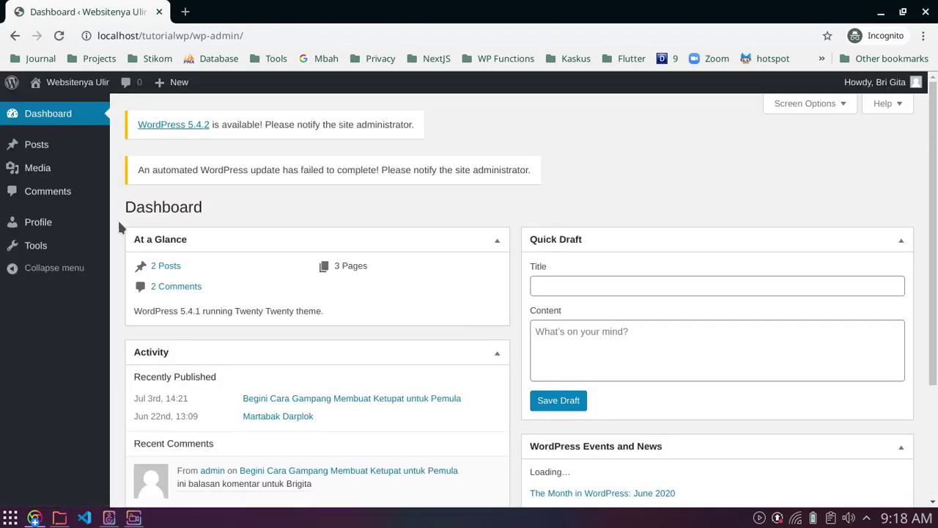
Step: Visit Tools, Comments, Media and Posts to see what an Author can reach
mouse_move(63, 150)
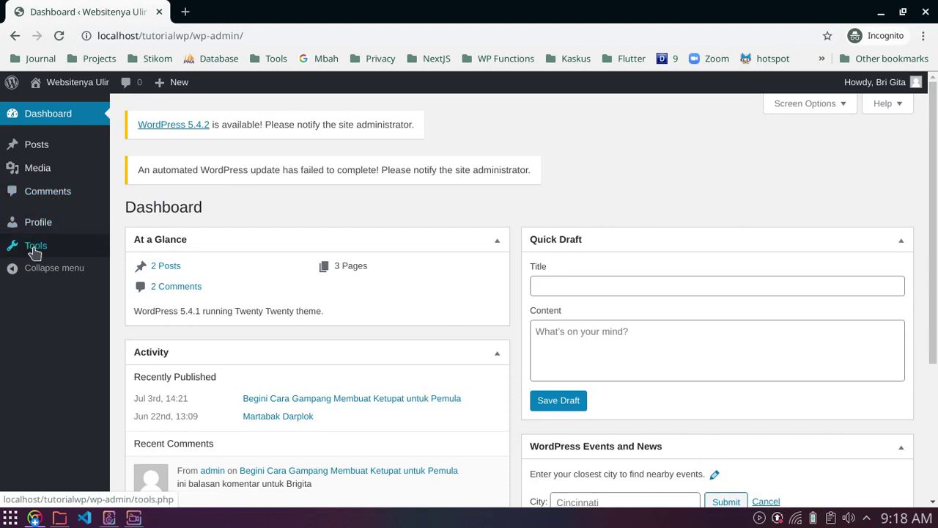
left_click(34, 249)
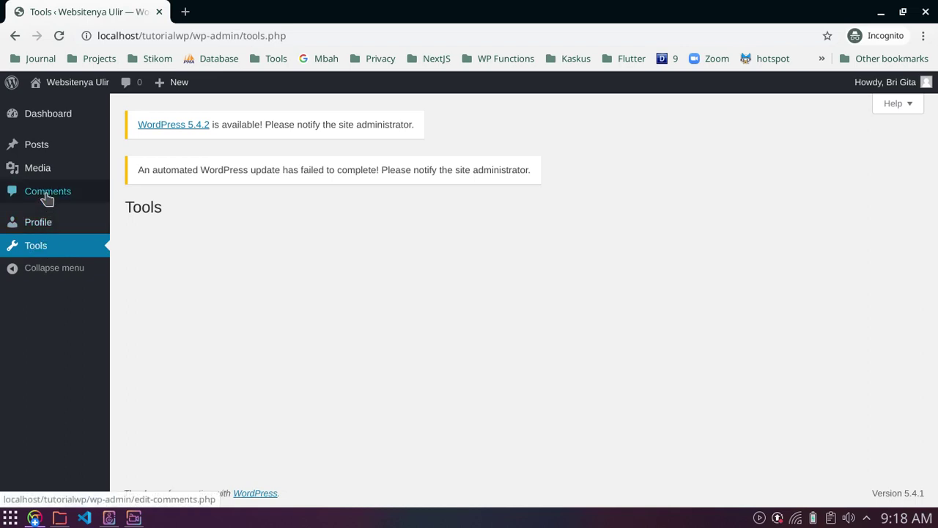
left_click(45, 198)
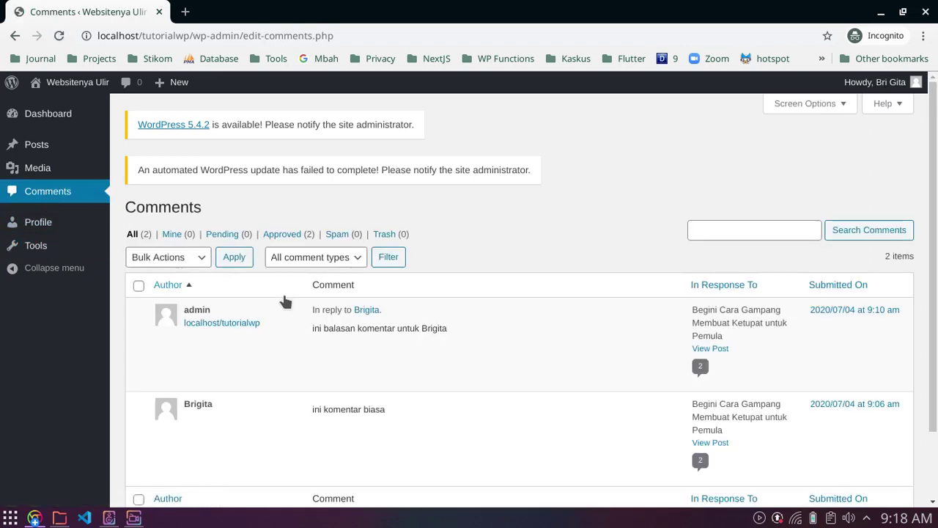
scroll(267, 347, "down", 2)
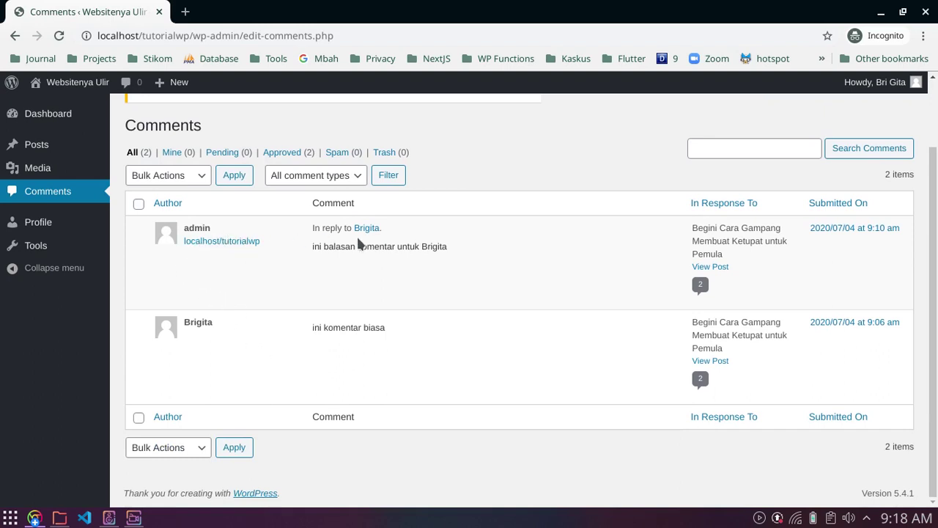
scroll(388, 268, "up", 2)
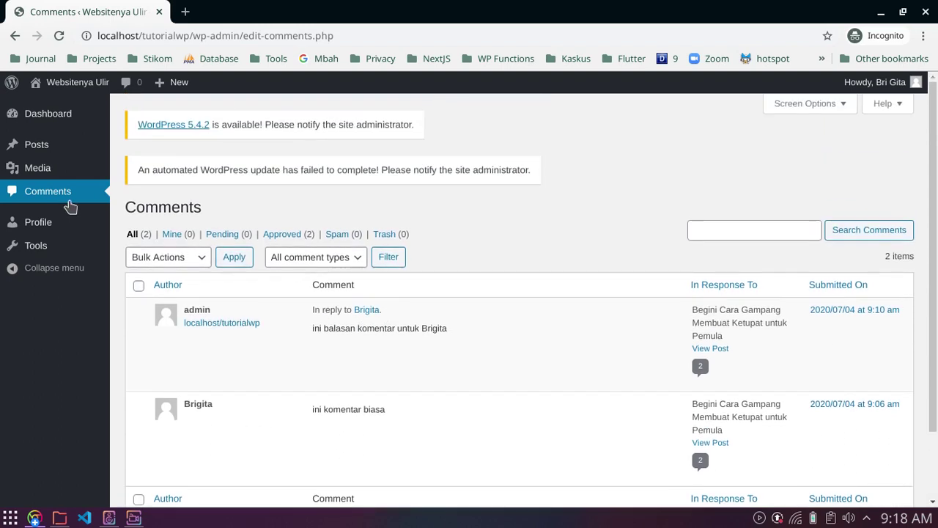
left_click(38, 172)
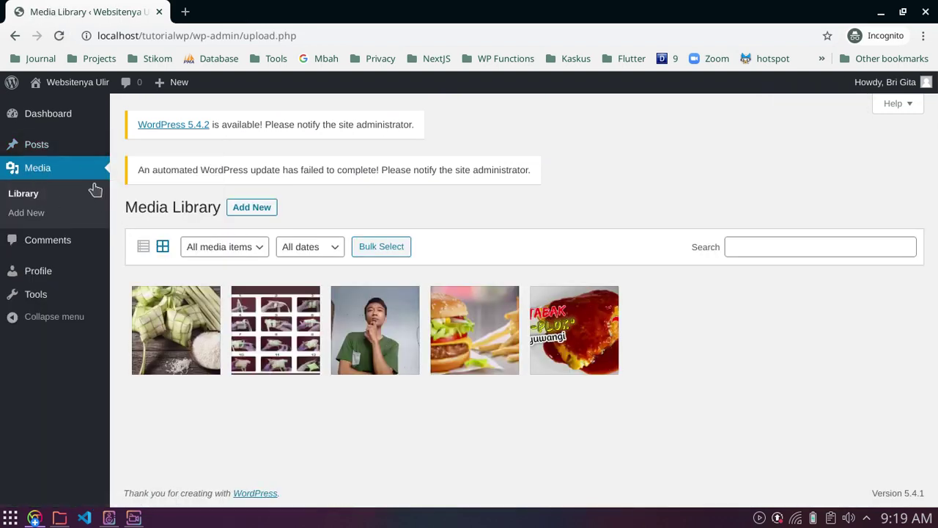
left_click(35, 146)
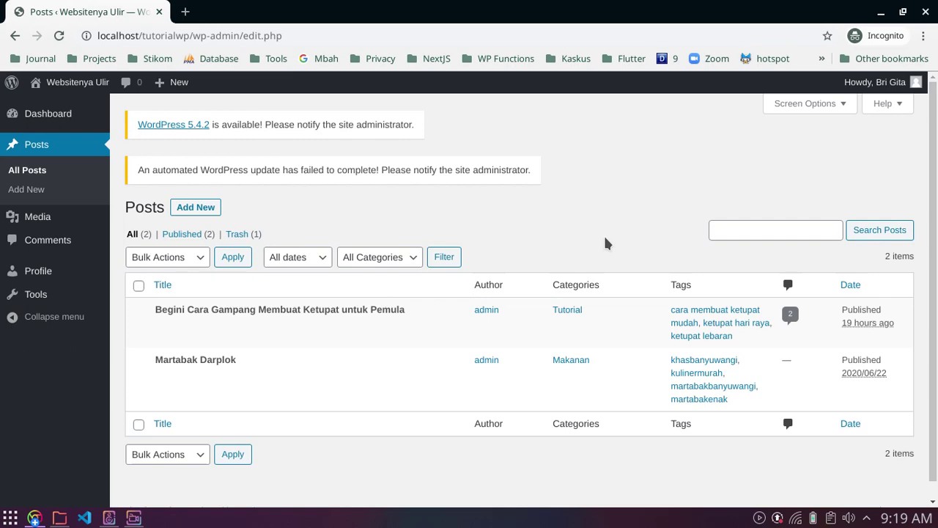
key("alt+Tab")
scroll(512, 305, "down", 3)
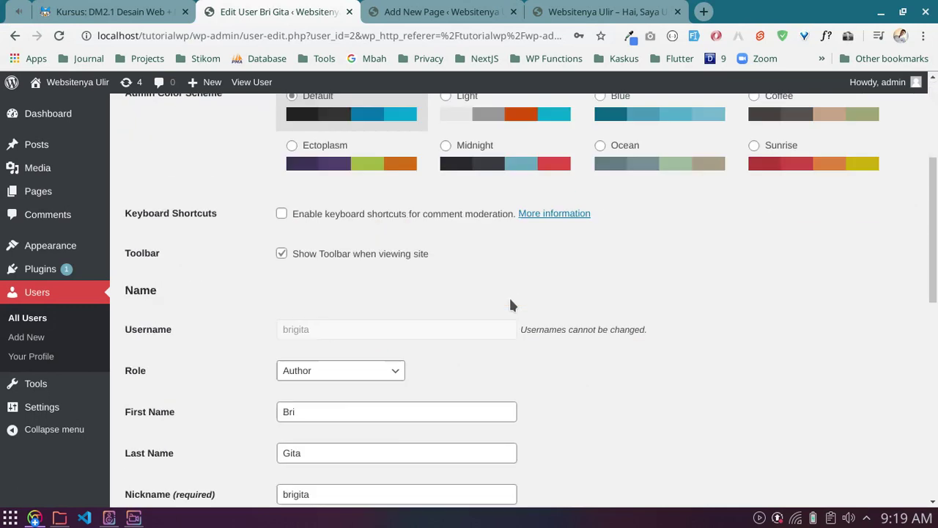
scroll(510, 297, "down", 2)
left_click(376, 234)
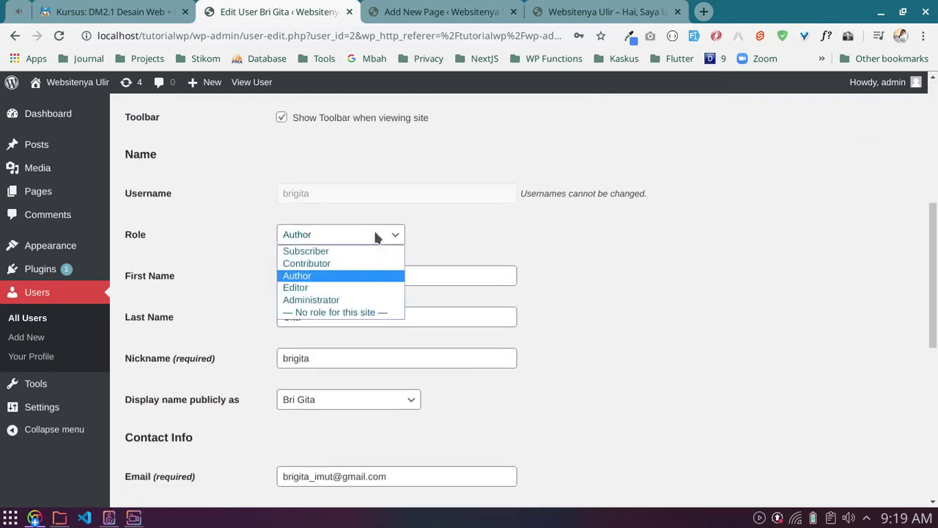
left_click(372, 234)
left_click(365, 232)
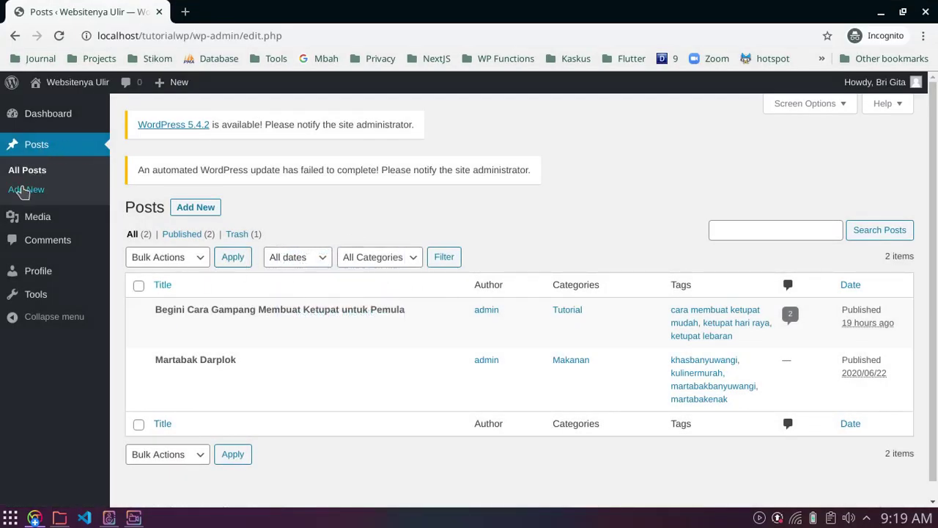
Step: Open the new-post editor, dismiss its welcome message, and go back to Posts
left_click(24, 191)
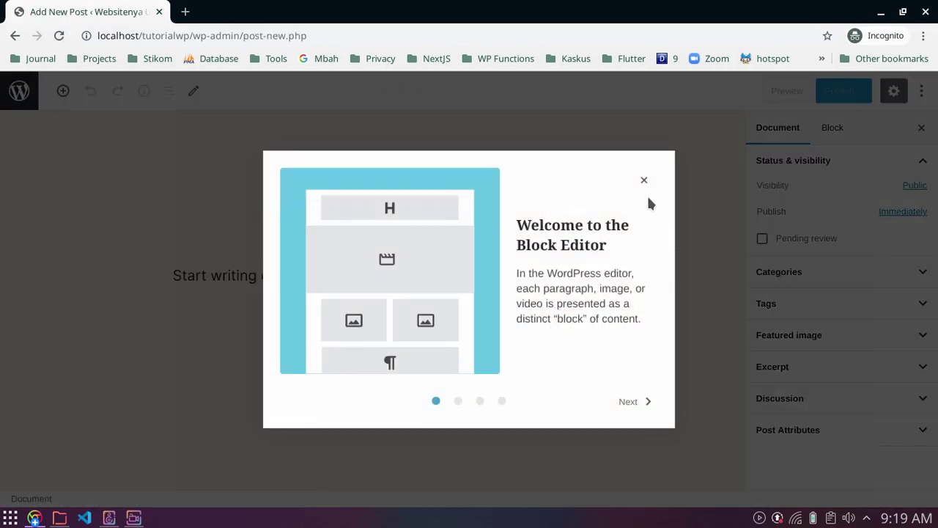
left_click(643, 180)
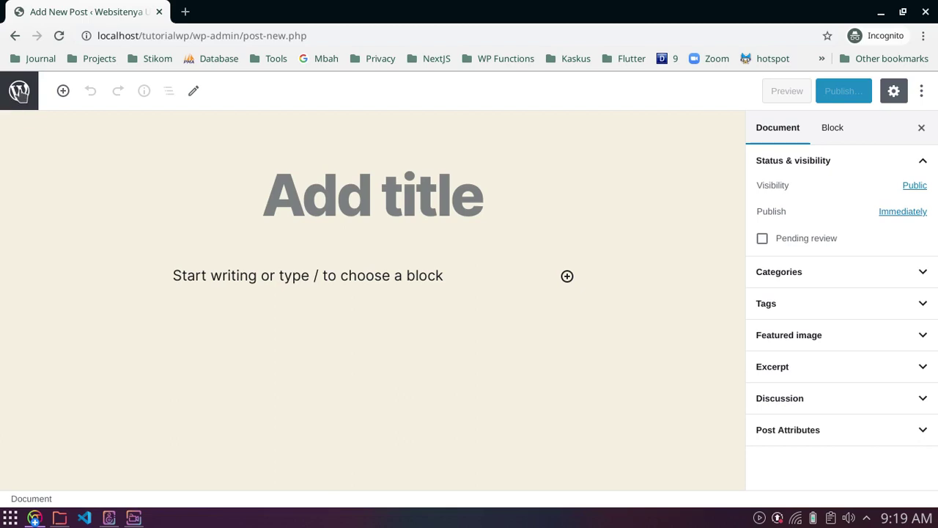
left_click(20, 93)
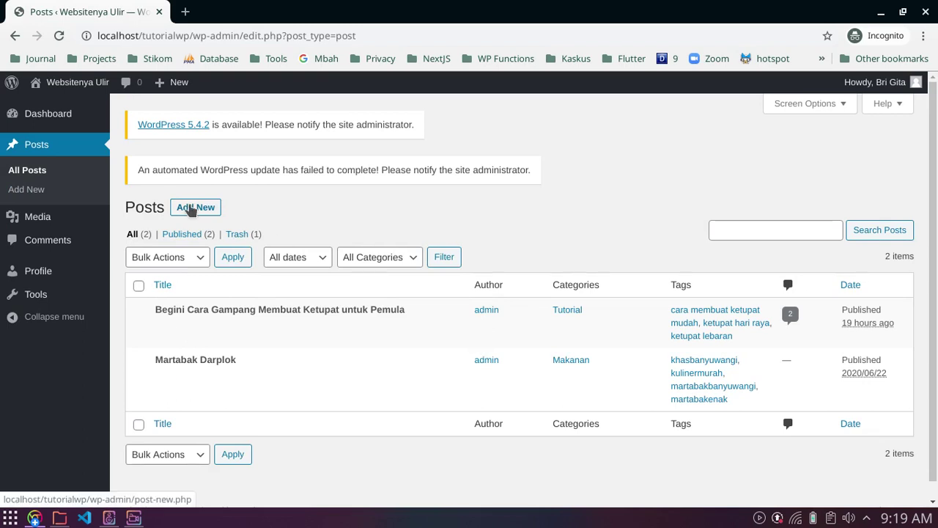
Step: Publish a post titled 'Artikelnya Brigita' with body 'Halo ini kontennya brigita', then return to Posts
left_click(188, 208)
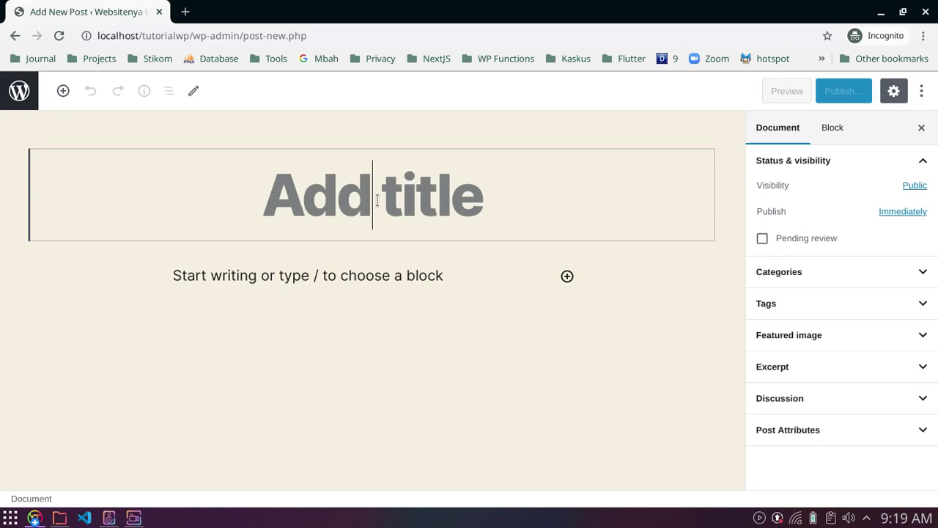
type("Artikeln")
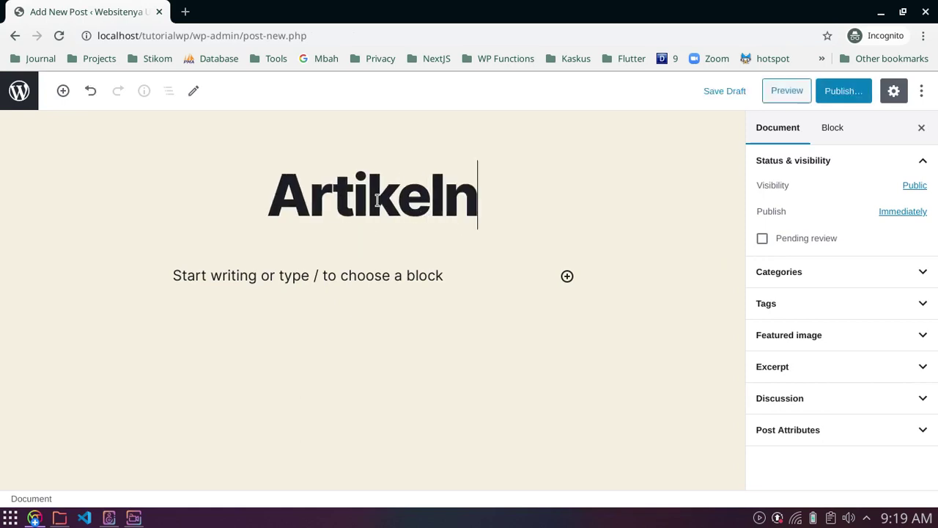
type("ya Brigita")
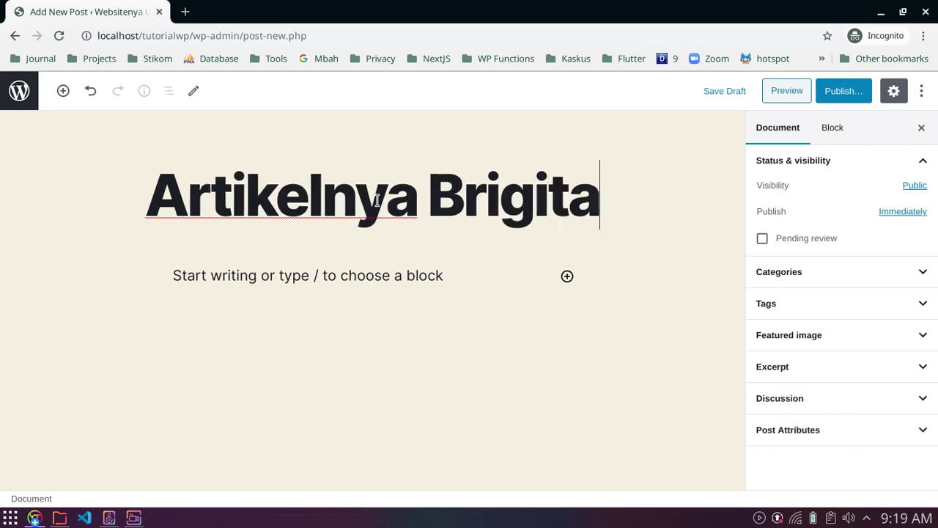
left_click(347, 267)
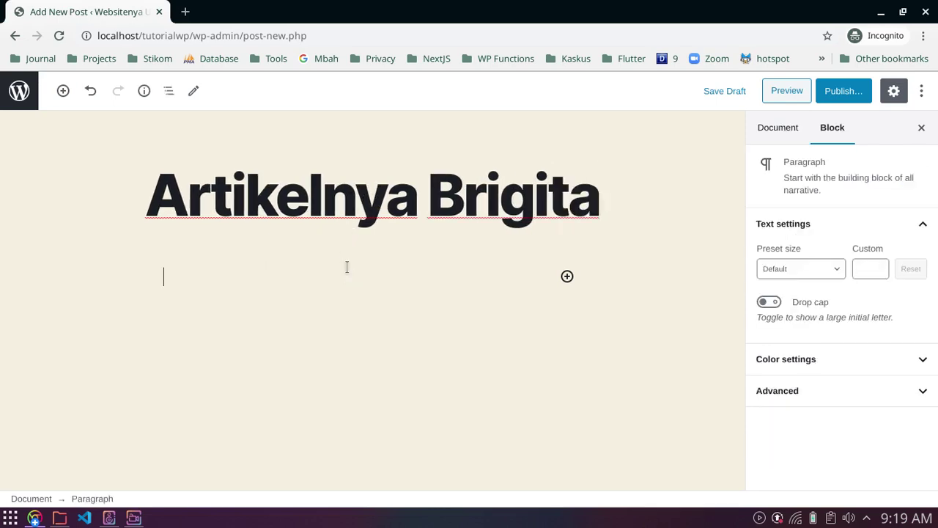
type("Halo ini ko")
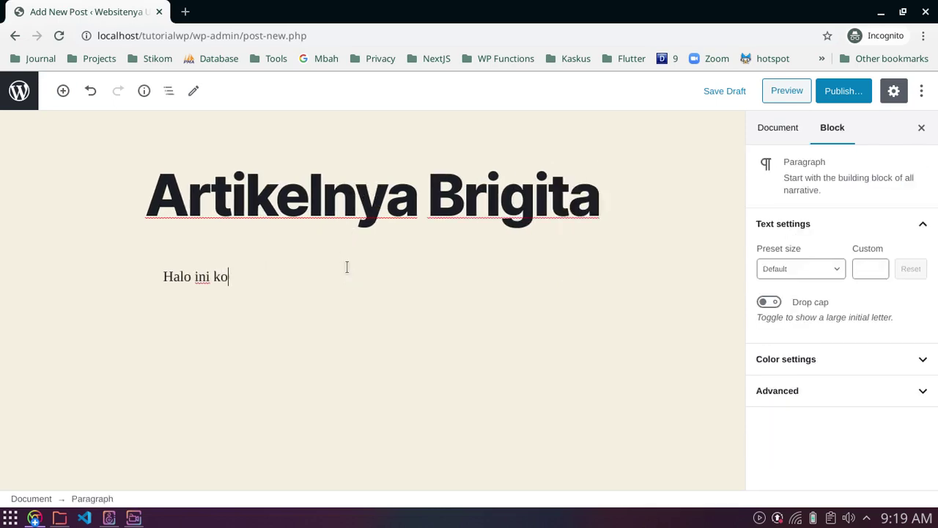
type("ntennya brigita")
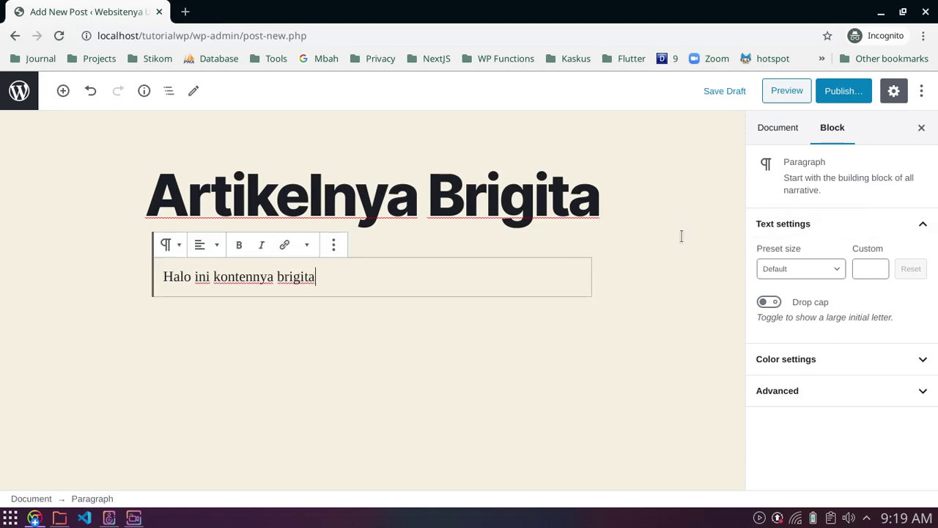
left_click(841, 93)
left_click(840, 93)
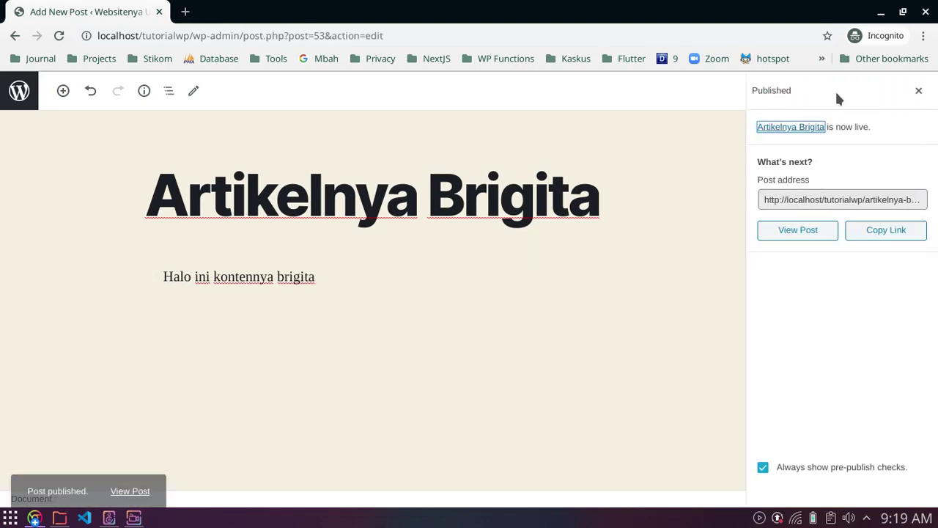
left_click(19, 90)
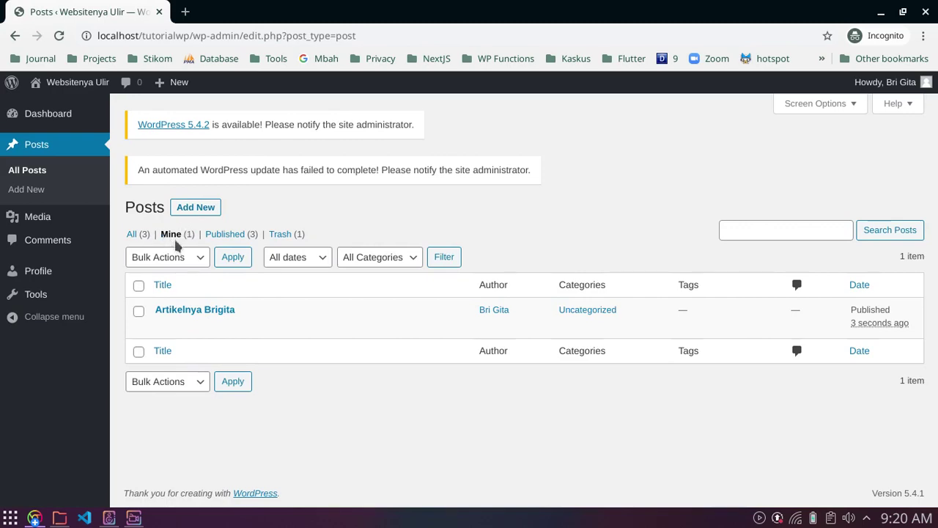
Step: In the admin window, open All Posts in a new tab and check the new post is listed
left_click(35, 517)
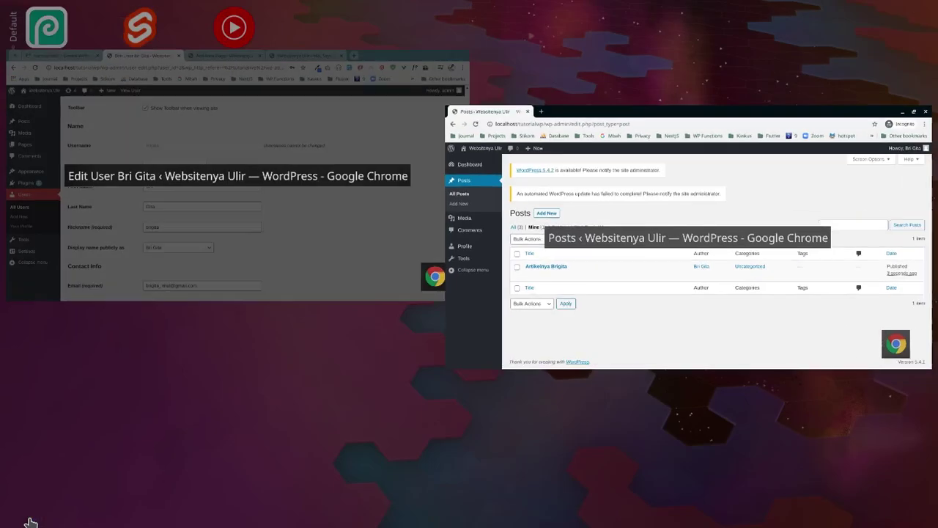
left_click(368, 242)
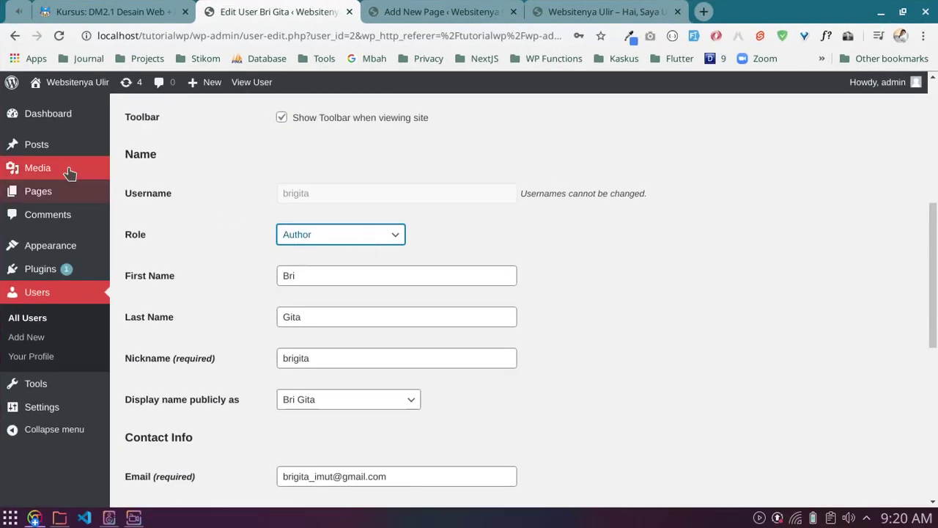
mouse_move(80, 144)
right_click(140, 150)
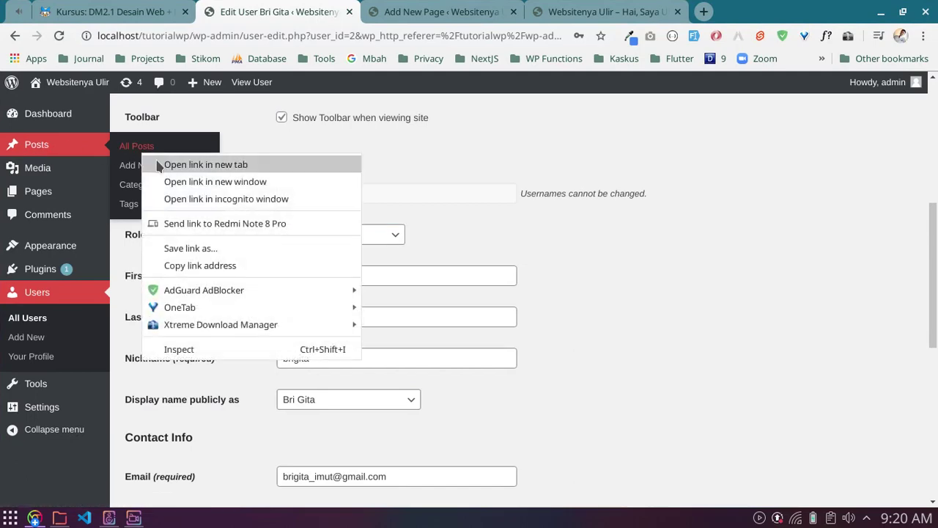
left_click(194, 161)
left_click(435, 11)
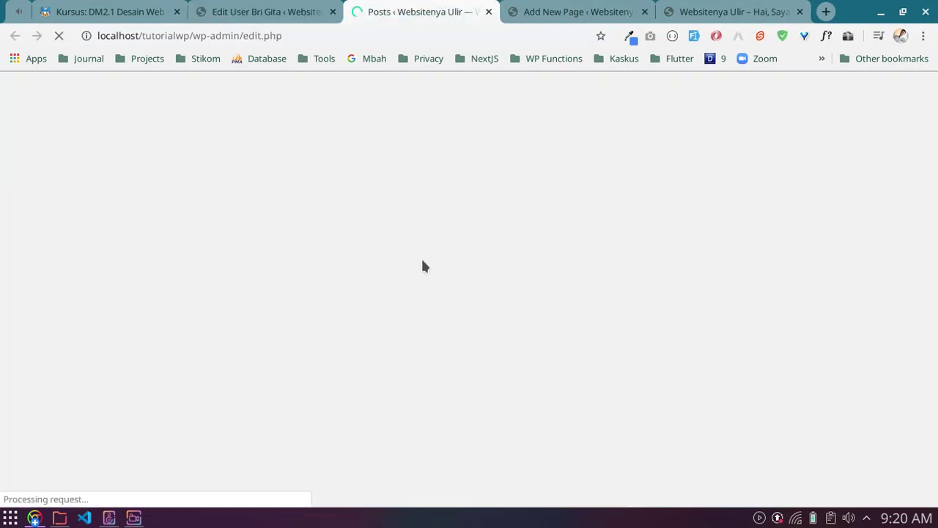
scroll(323, 288, "down", 1)
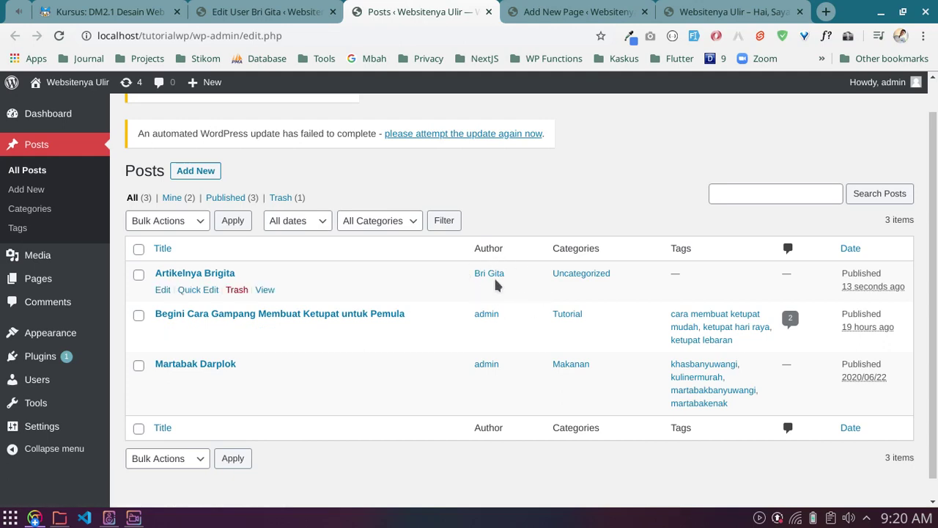
Step: Close the page-editing and site preview tabs
left_click(634, 12)
left_click(644, 12)
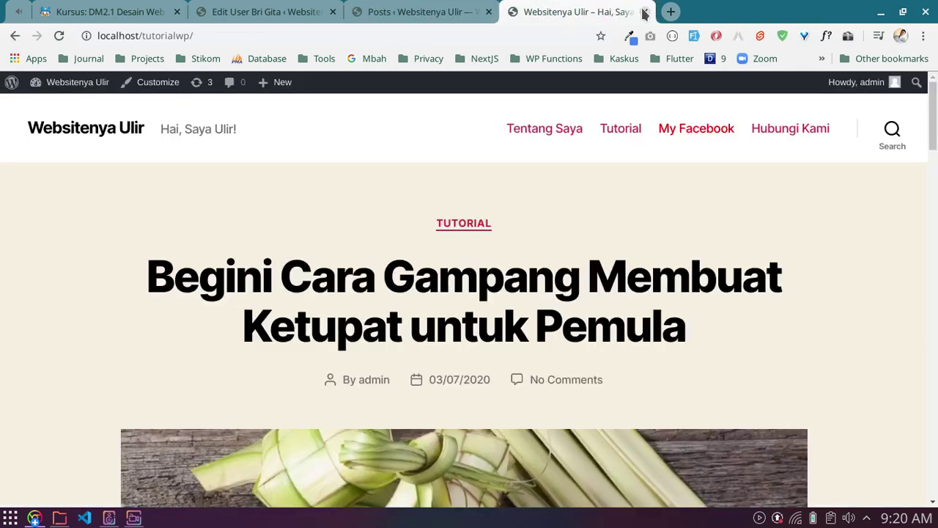
left_click(644, 12)
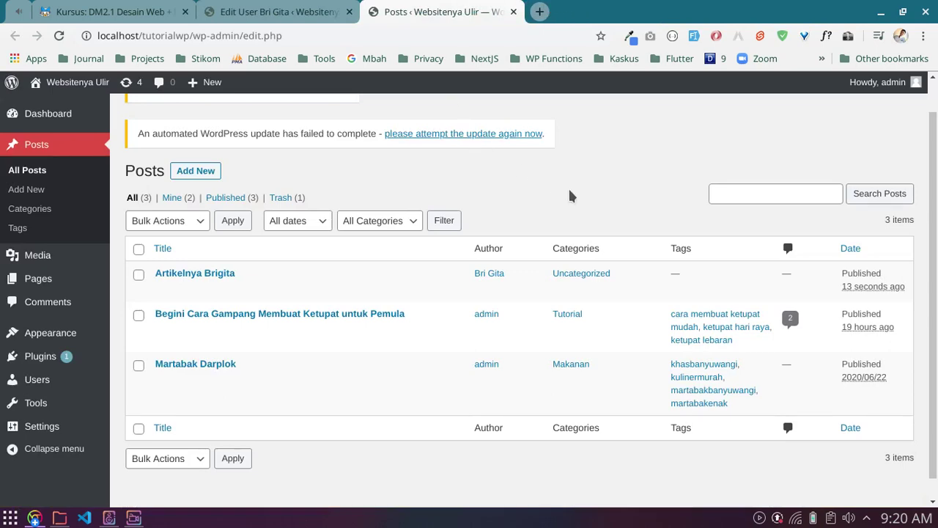
Step: Log the Author account out from the Howdy menu in the incognito window
left_click(34, 517)
left_click(616, 295)
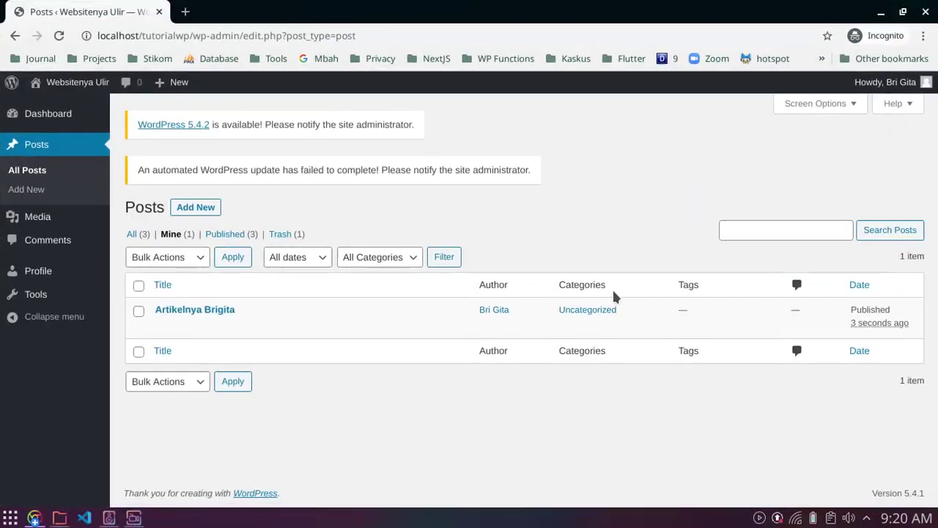
mouse_move(887, 84)
left_click(843, 167)
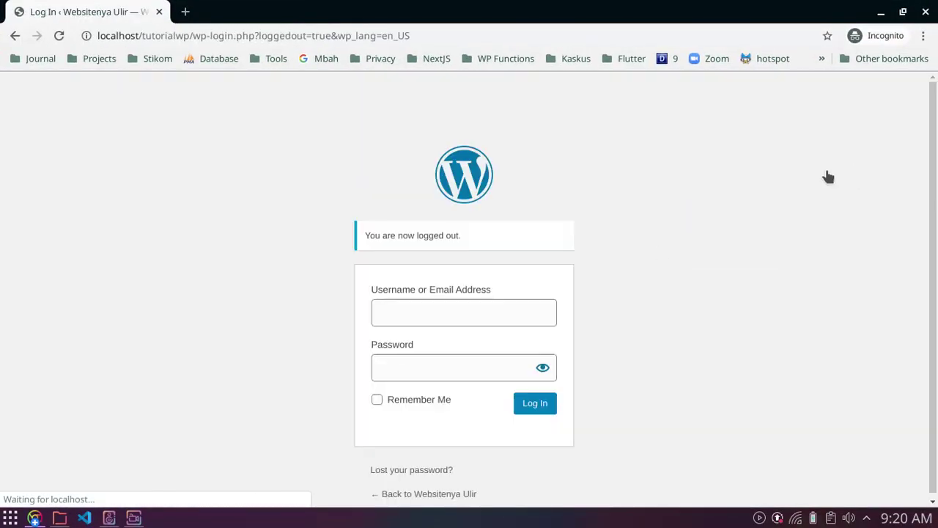
Step: Return to the admin's Edit User tab for the new account
left_click(35, 517)
left_click(151, 296)
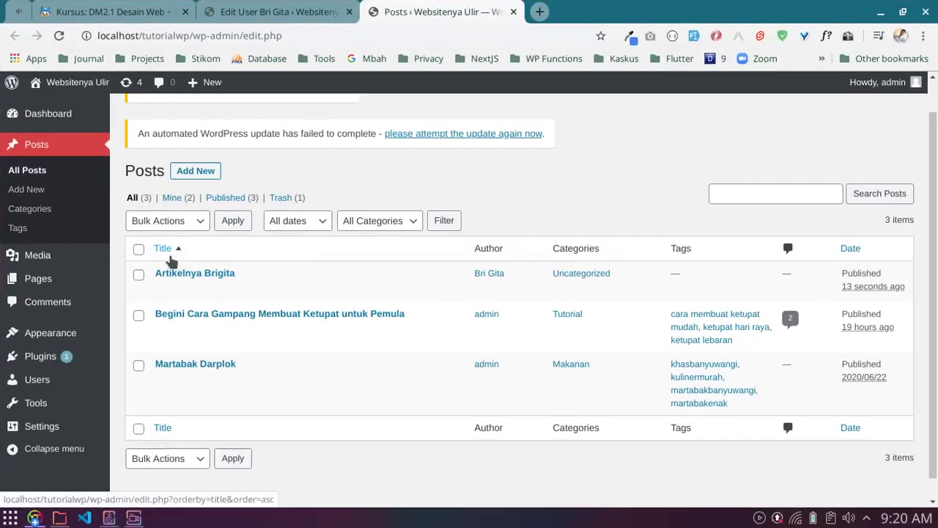
left_click(258, 7)
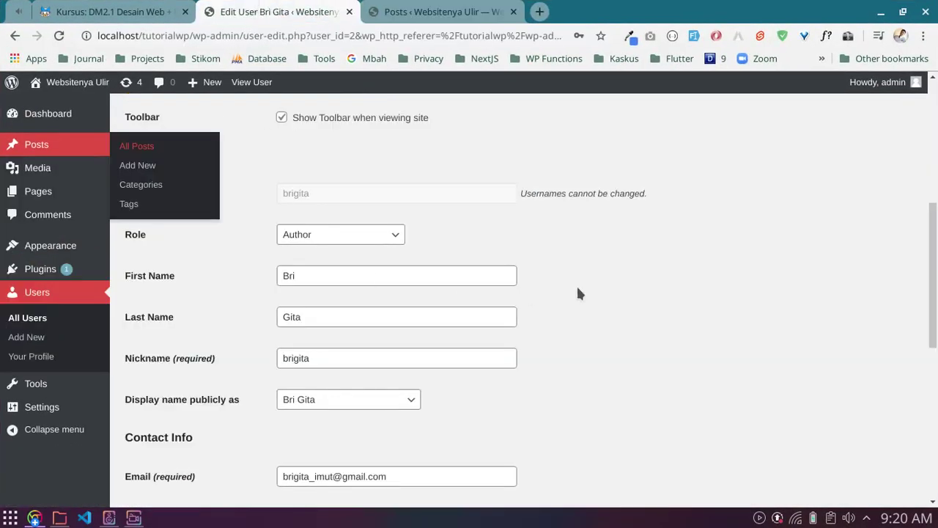
scroll(477, 354, "down", 2)
scroll(396, 249, "up", 2)
Step: Set the account's Role to Editor and save with Update User
left_click(395, 238)
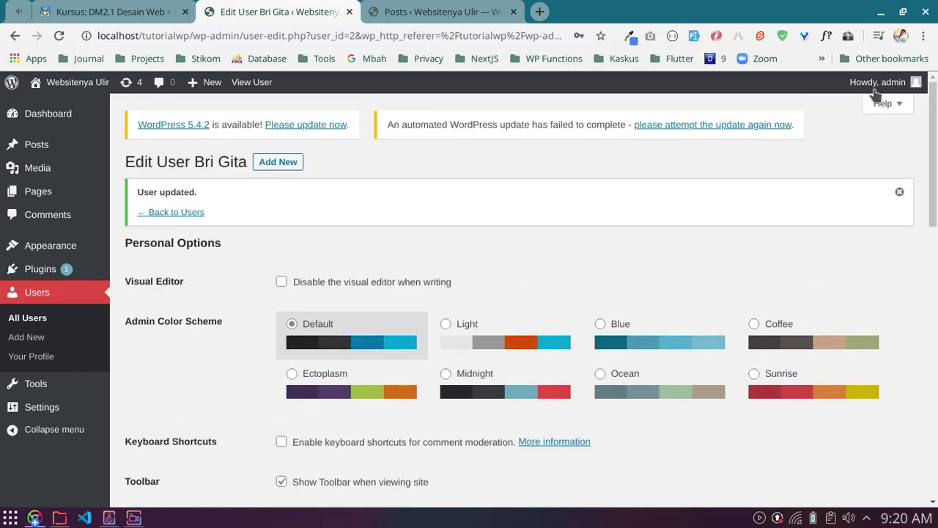
scroll(584, 270, "down", 4)
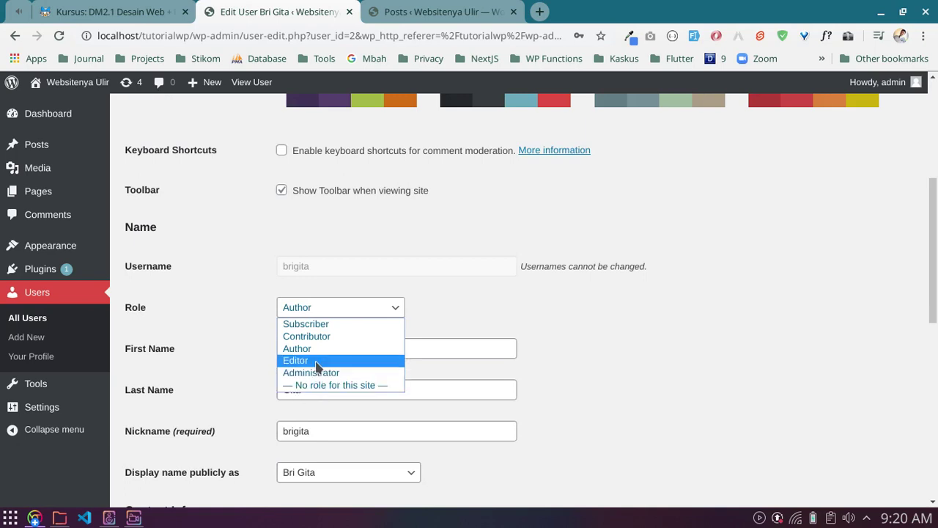
left_click(323, 360)
scroll(603, 305, "down", 3)
scroll(226, 366, "down", 4)
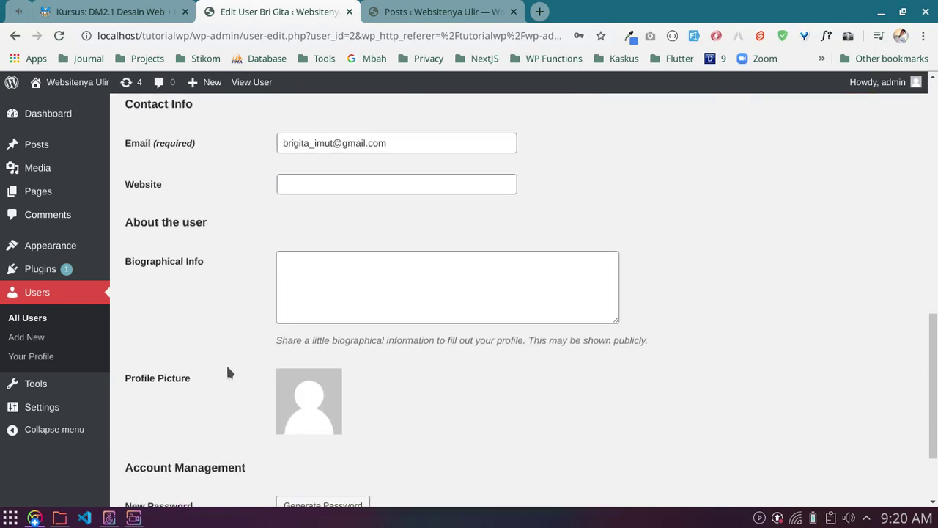
left_click(156, 439)
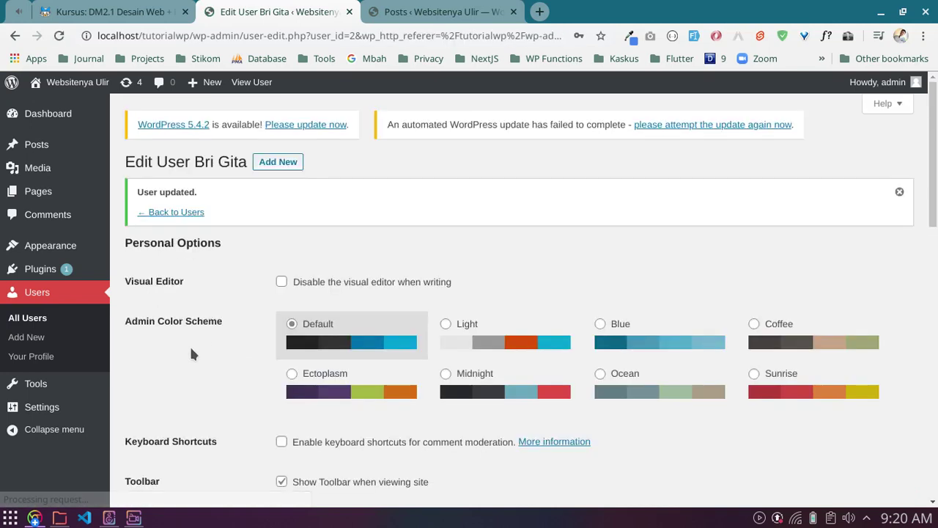
scroll(282, 358, "down", 3)
scroll(303, 311, "down", 2)
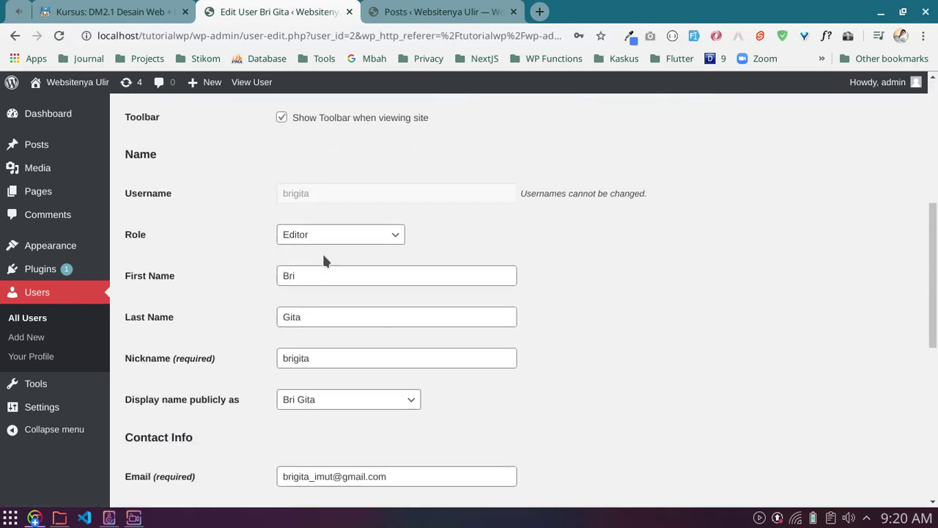
left_click(34, 517)
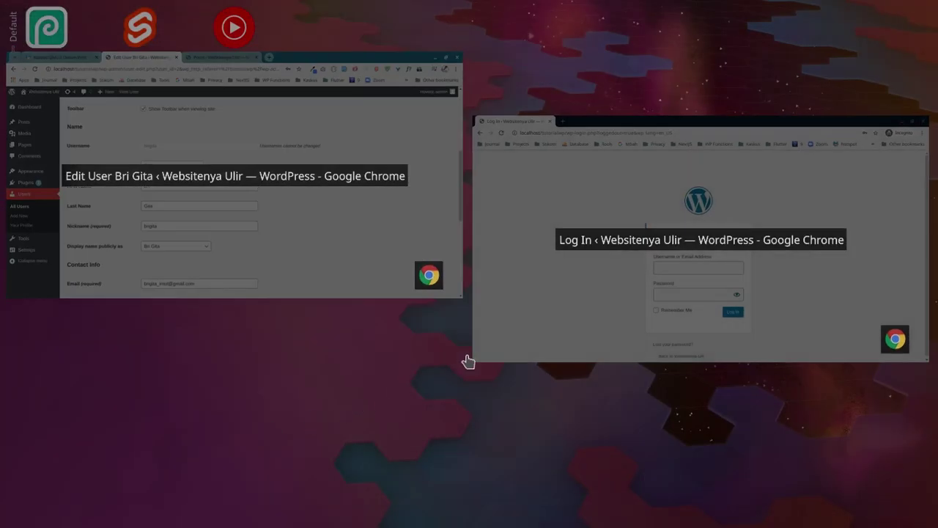
Step: Log back in with the new user's username and password and open Posts, showing three posts
left_click(557, 289)
type("br")
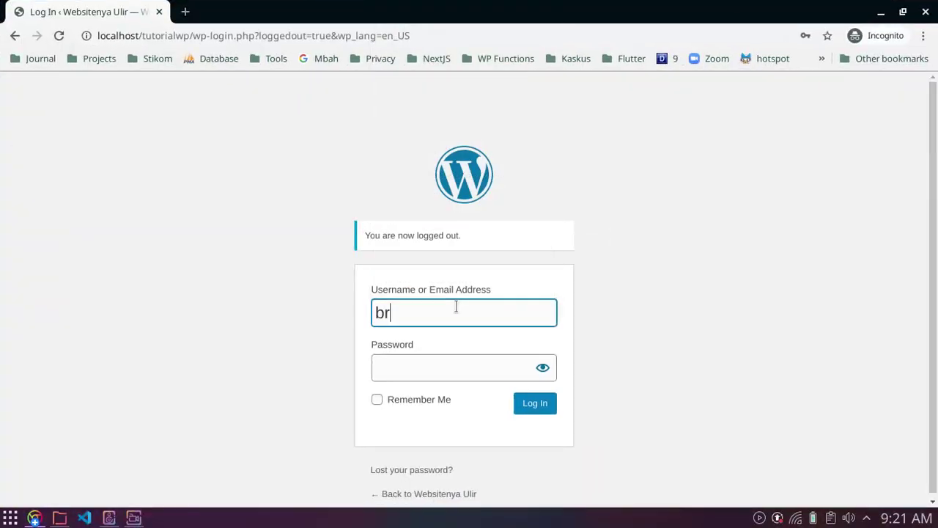
type("igita")
key("Tab")
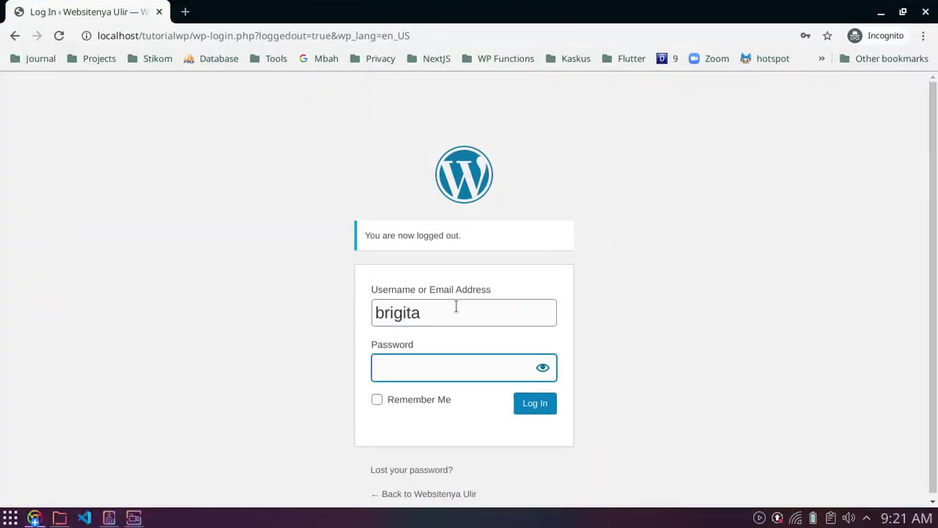
type("••••••••••")
key("Return")
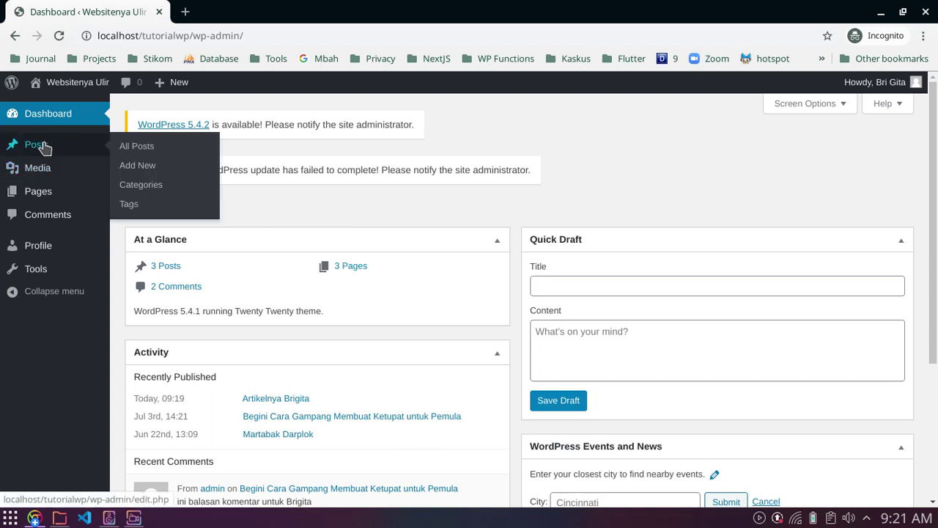
left_click(37, 144)
mouse_move(184, 335)
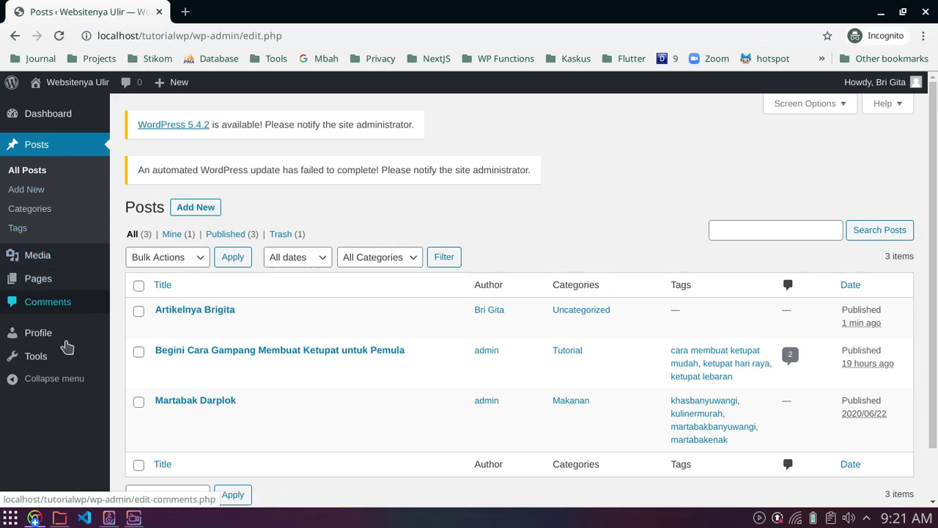
Step: Glance at the admin's Edit User window, then return to the Editor's Posts window
left_click(55, 519)
left_click(253, 257)
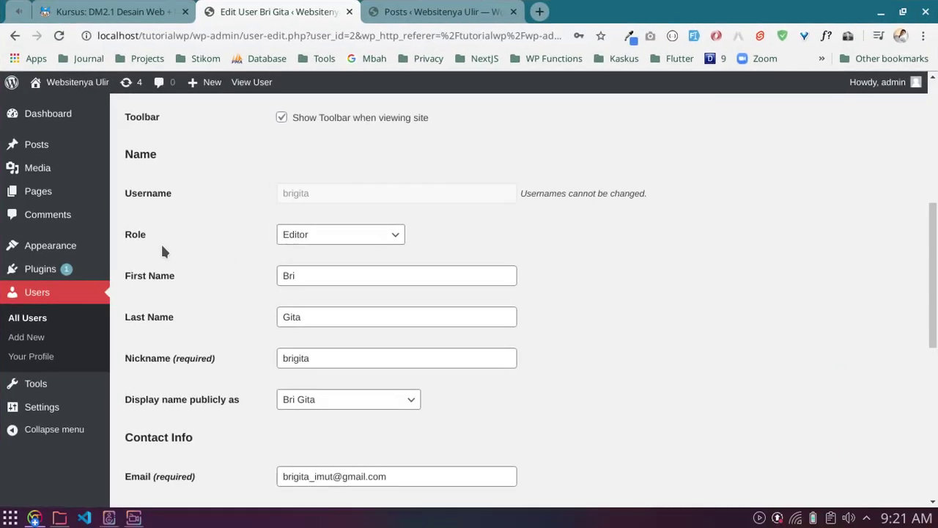
mouse_move(62, 247)
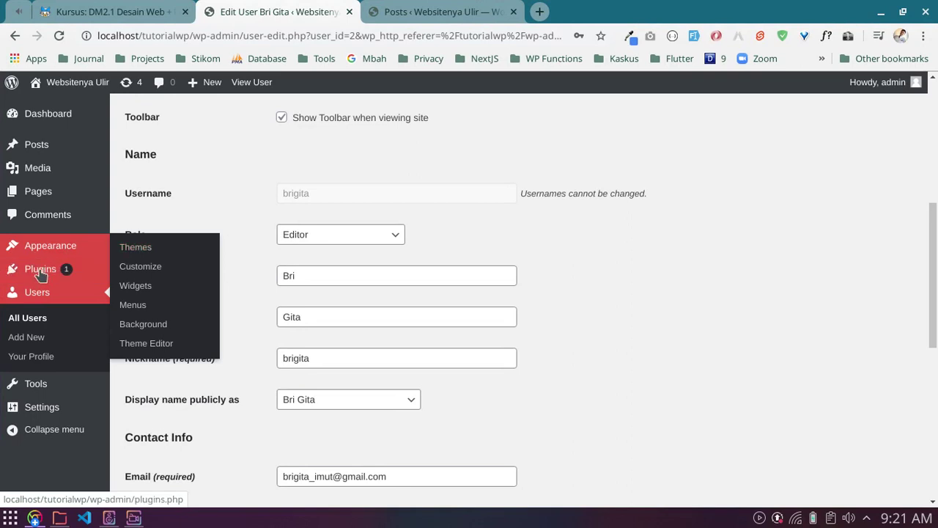
mouse_move(41, 271)
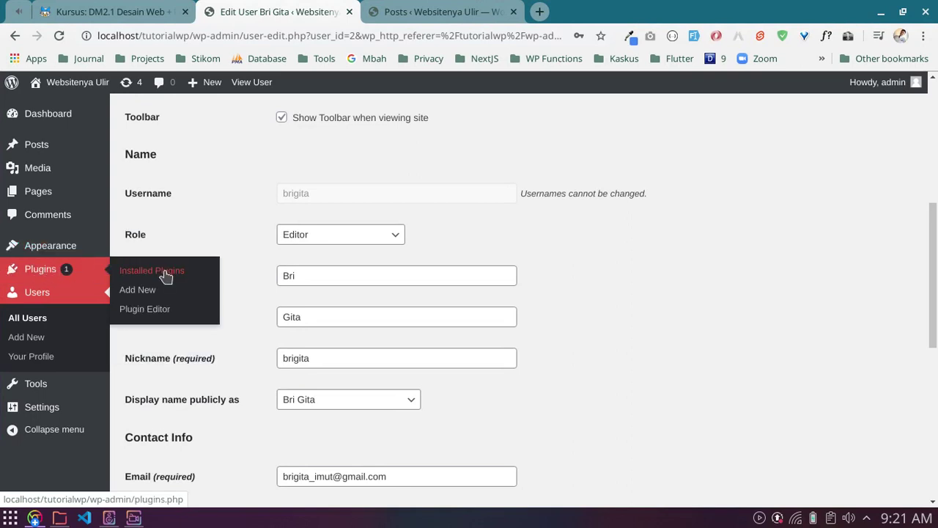
left_click(34, 519)
left_click(559, 296)
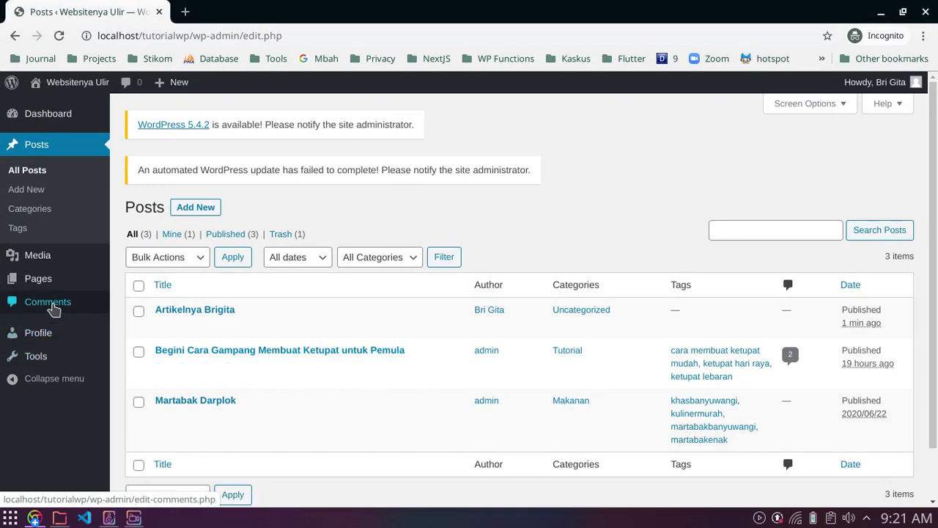
Step: As the Editor, browse Comments, Pages, Media, Posts, Comments again and Profile
left_click(53, 308)
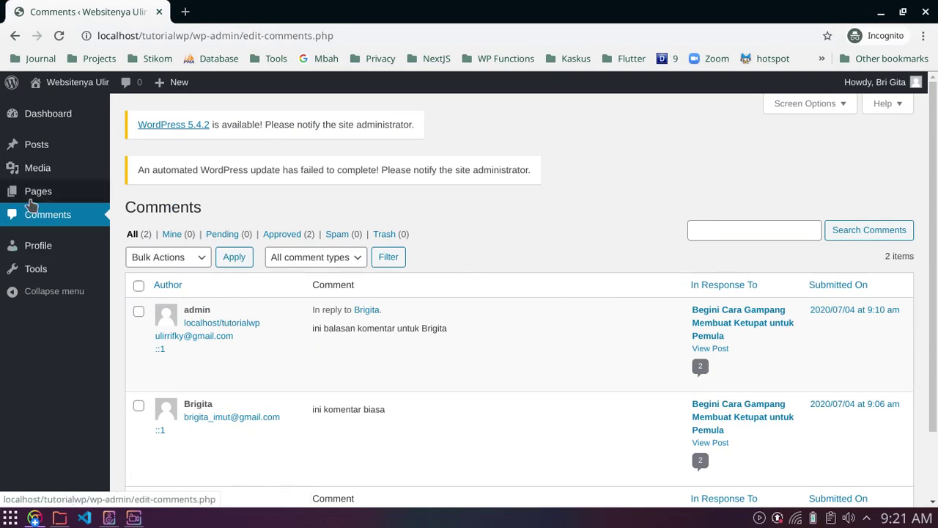
left_click(33, 196)
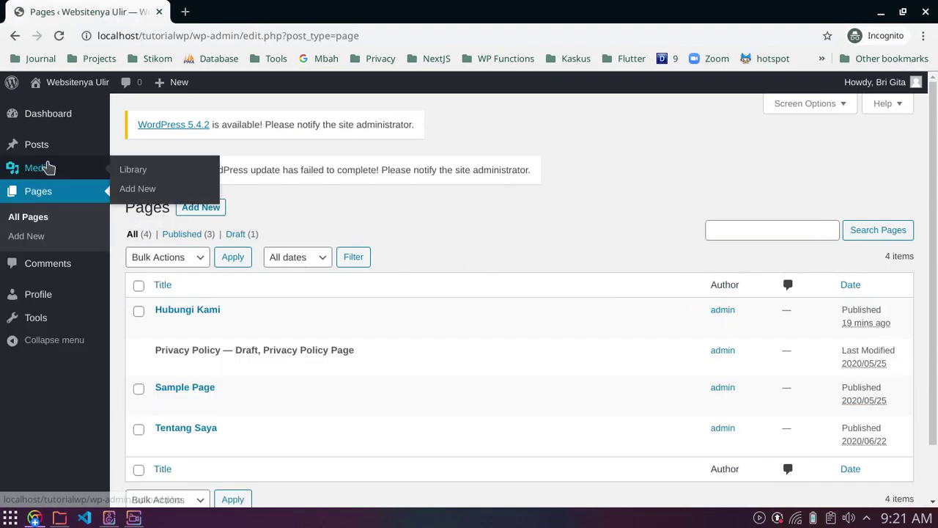
left_click(47, 167)
left_click(44, 148)
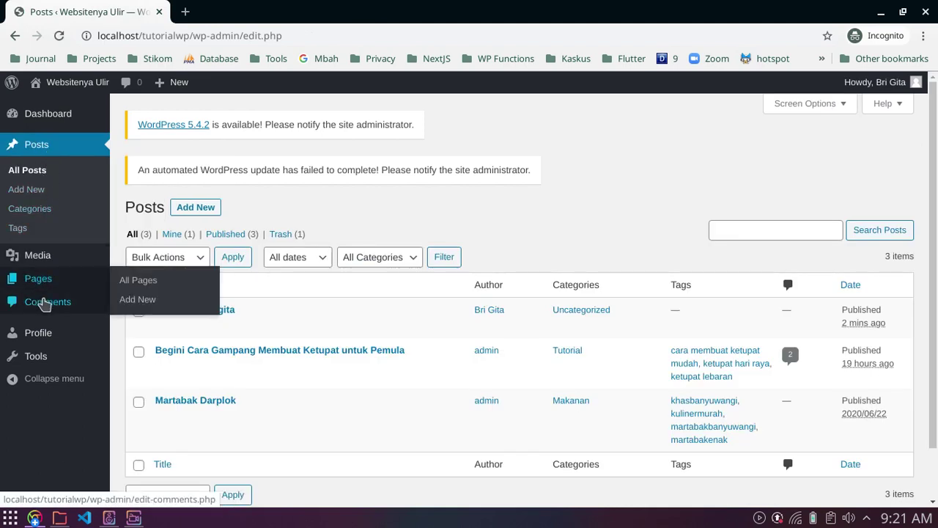
left_click(44, 302)
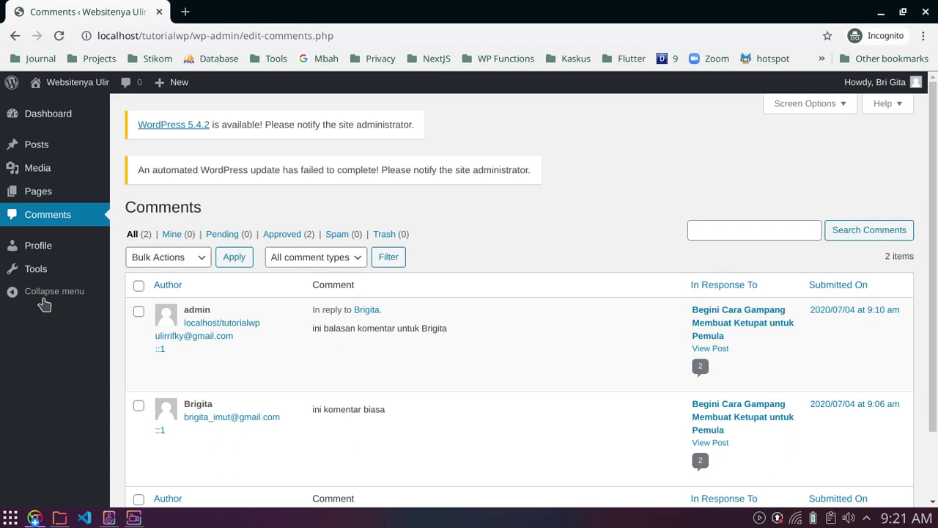
left_click(48, 245)
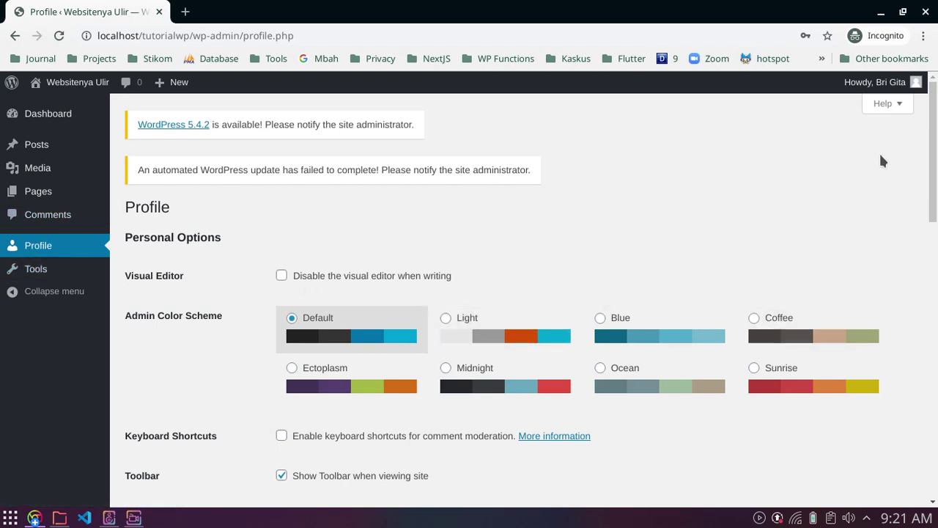
scroll(853, 170, "down", 4)
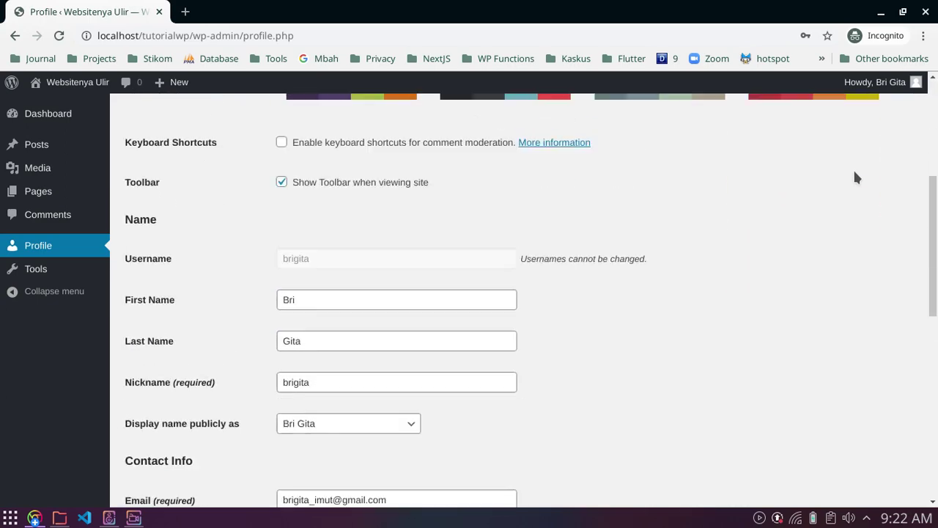
scroll(853, 172, "up", 4)
Step: Log the Editor out via the Howdy menu and close the incognito window
mouse_move(878, 82)
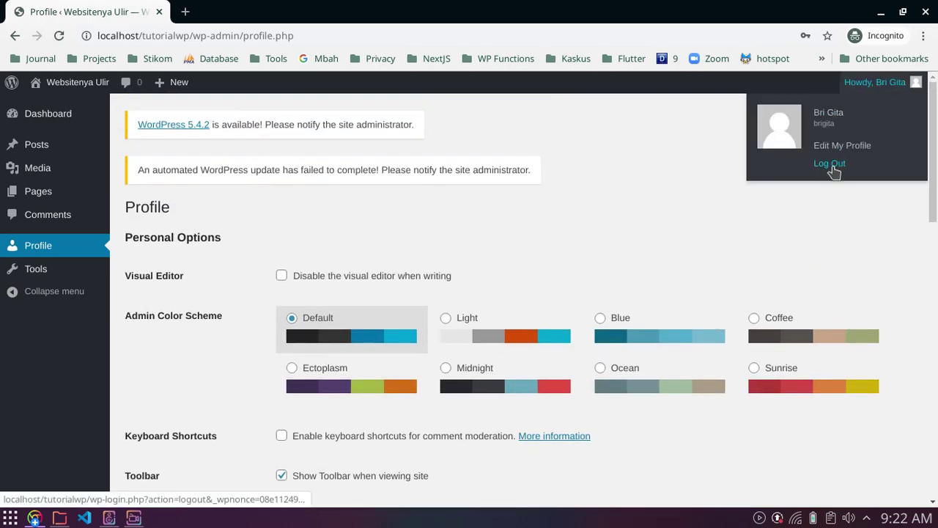
left_click(832, 166)
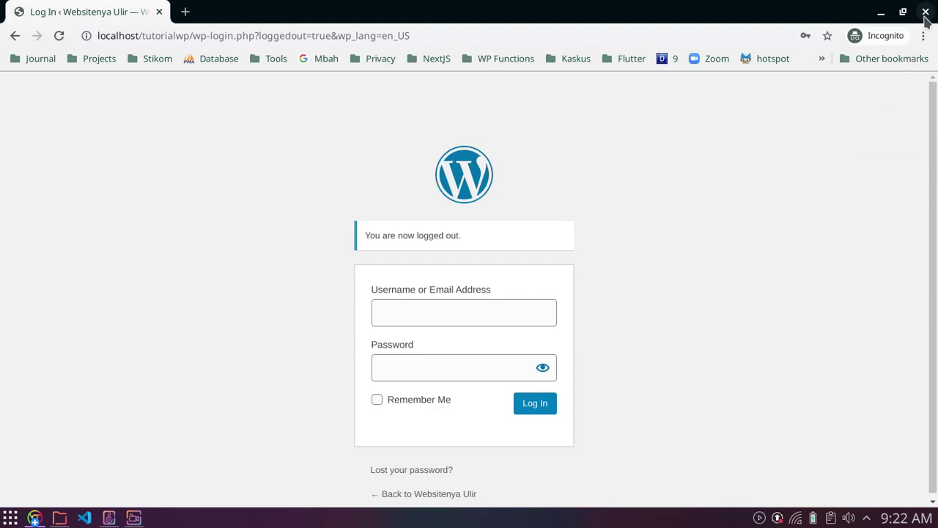
left_click(924, 14)
scroll(664, 358, "down", 3)
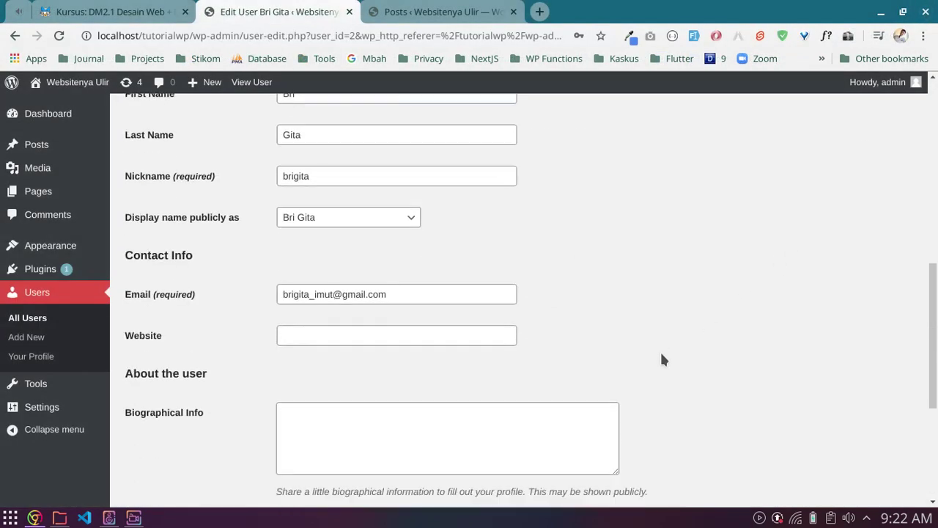
Step: Go back to the Users list and highlight the Administrator and Editor roles in the Role column
scroll(660, 349, "up", 8)
scroll(660, 349, "down", 6)
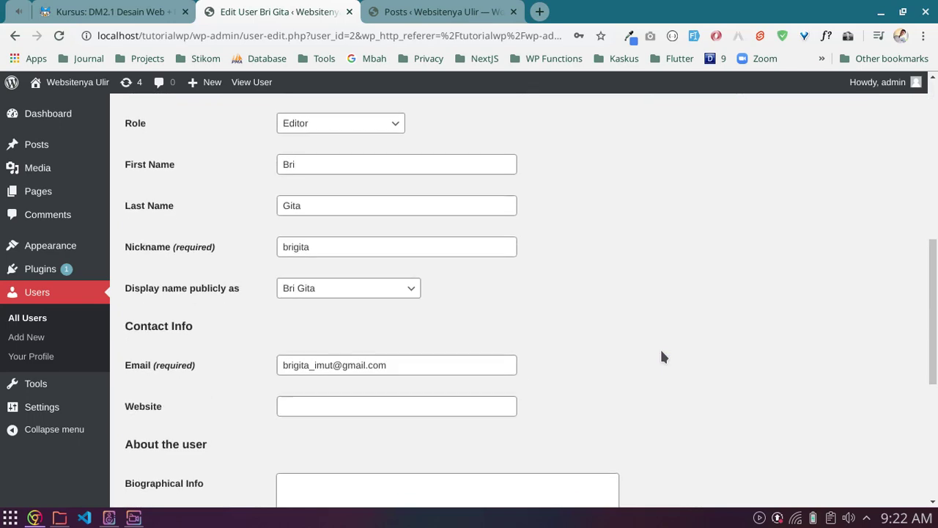
scroll(662, 357, "down", 5)
scroll(195, 207, "up", 4)
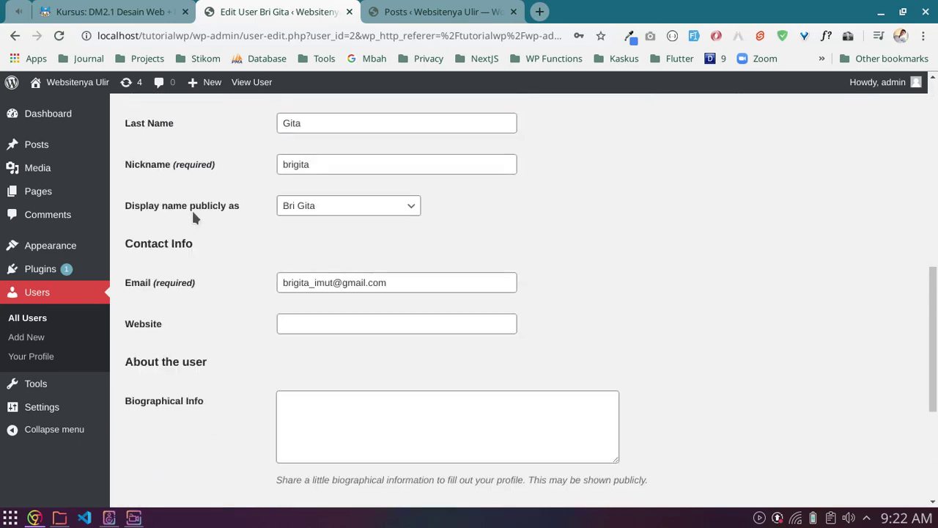
scroll(192, 213, "up", 8)
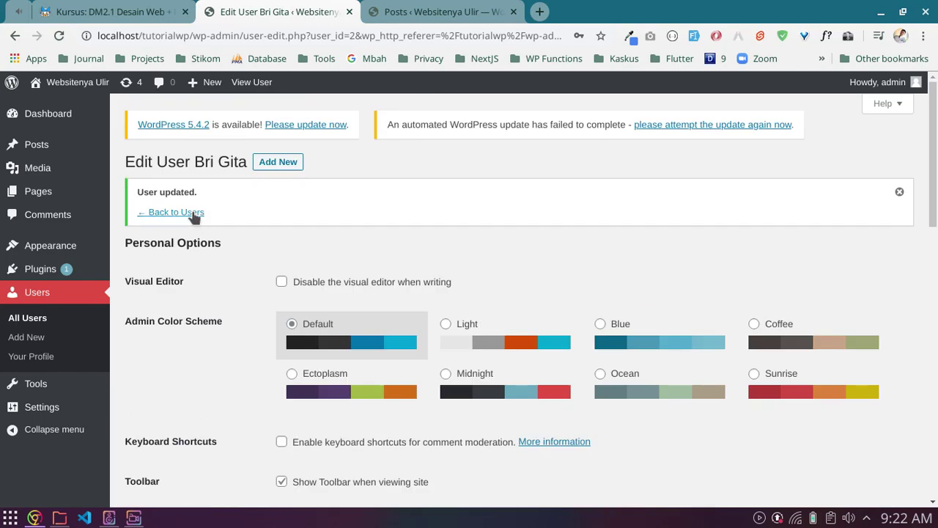
left_click(193, 212)
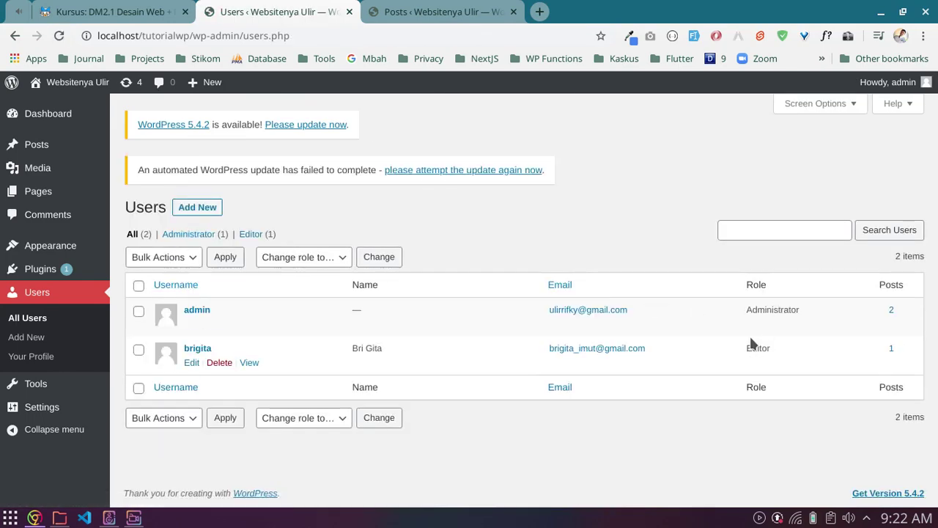
double_click(808, 309)
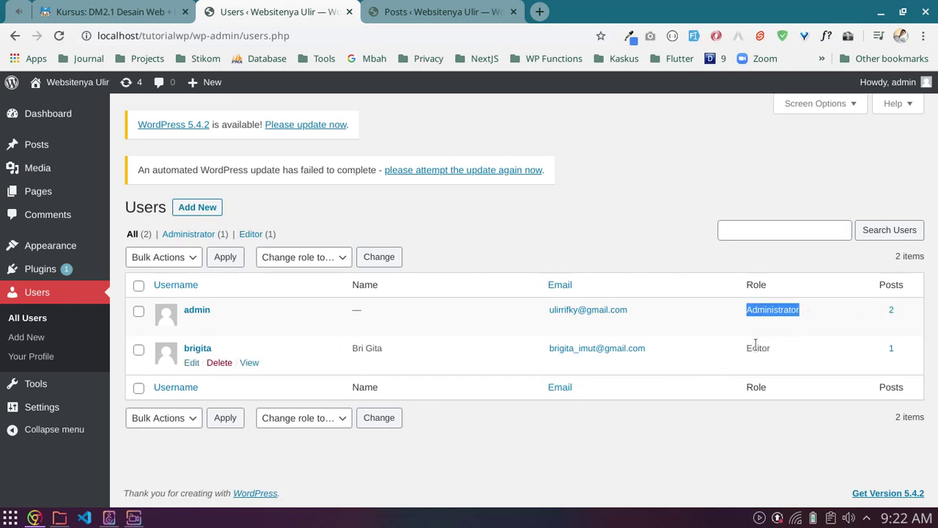
left_click_drag(754, 347, 777, 348)
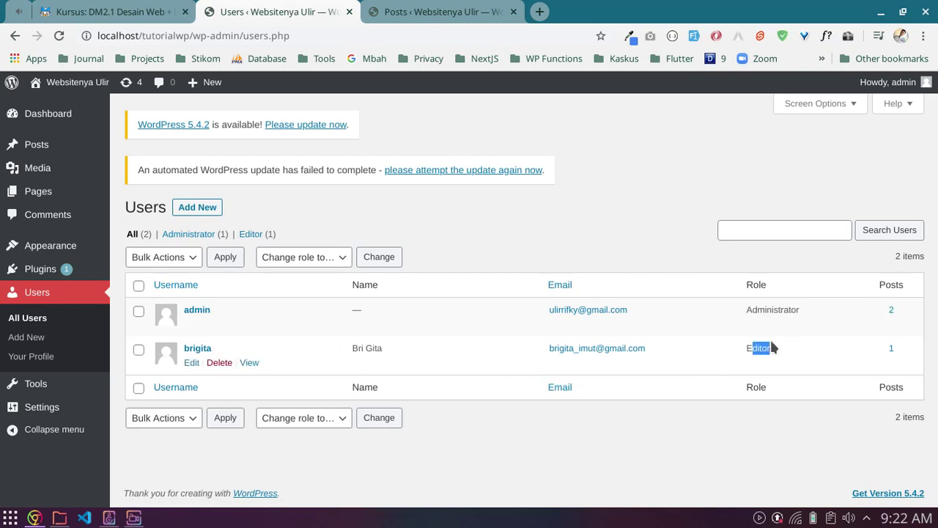
left_click(618, 188)
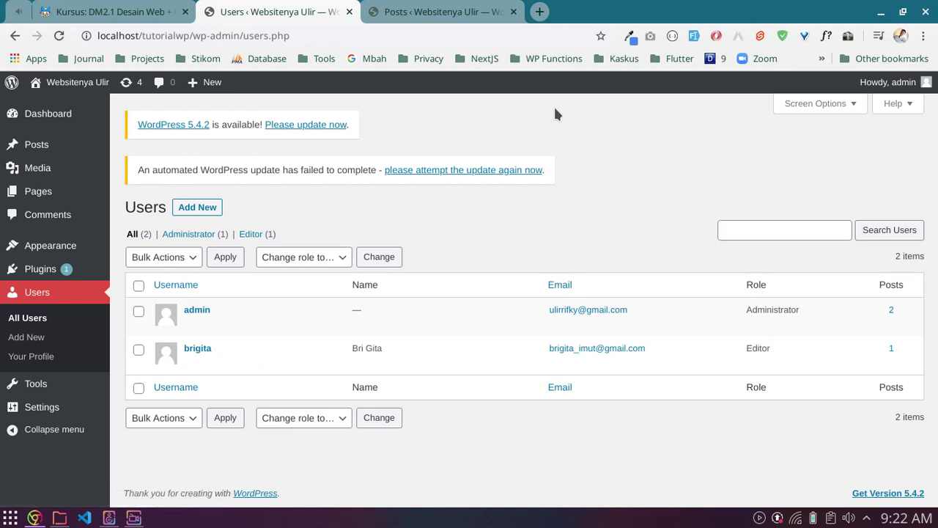
left_click(131, 5)
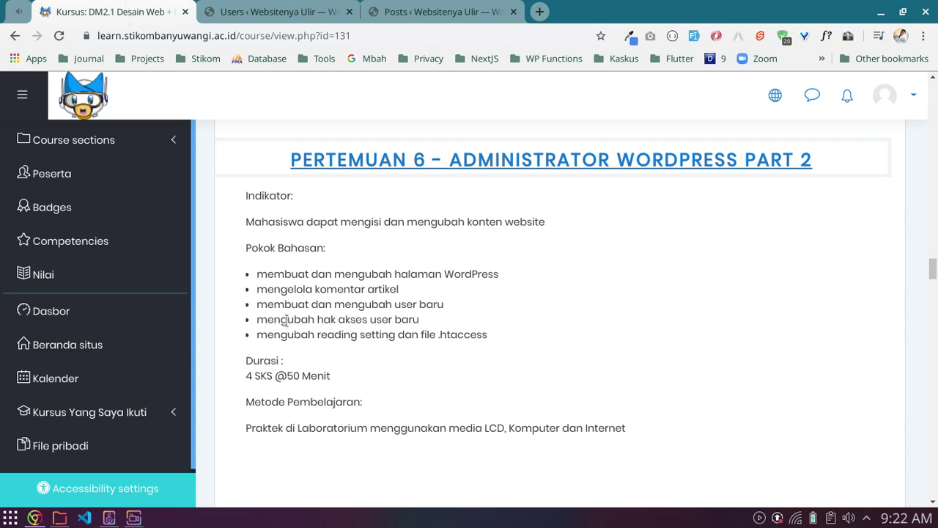
Step: Highlight the Pertemuan 6 topics: creating/editing users, changing access rights, reading settings and .htaccess
left_click_drag(285, 319, 419, 323)
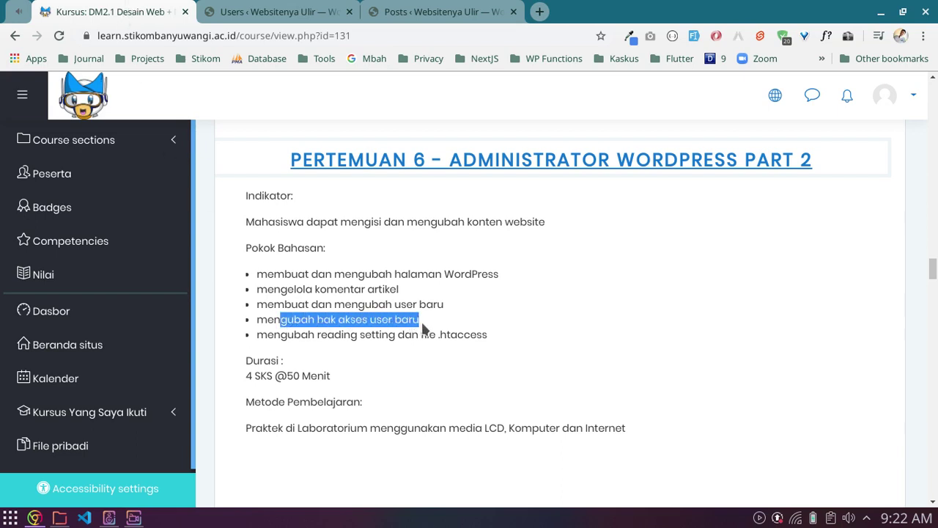
left_click(423, 329)
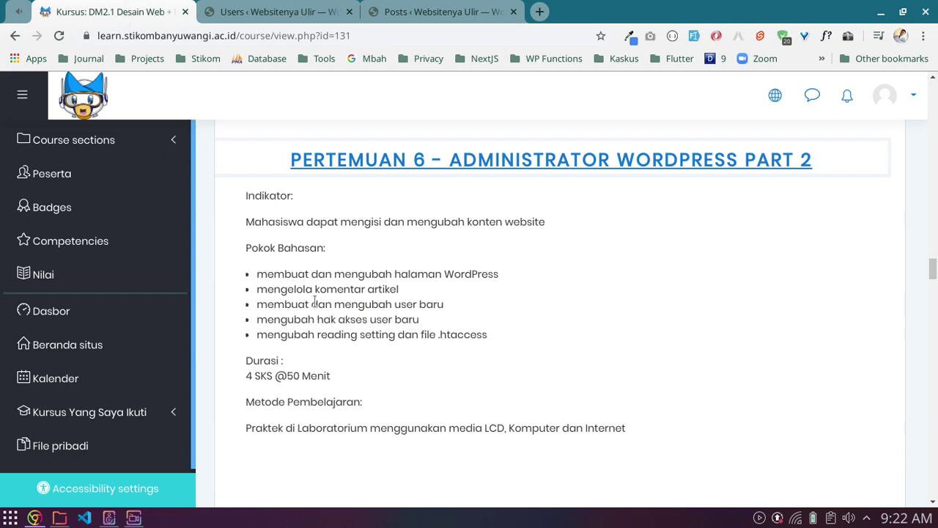
left_click_drag(274, 304, 463, 308)
left_click_drag(269, 320, 440, 330)
left_click(444, 330)
left_click_drag(287, 334, 483, 335)
left_click(483, 334)
left_click_drag(422, 334, 502, 330)
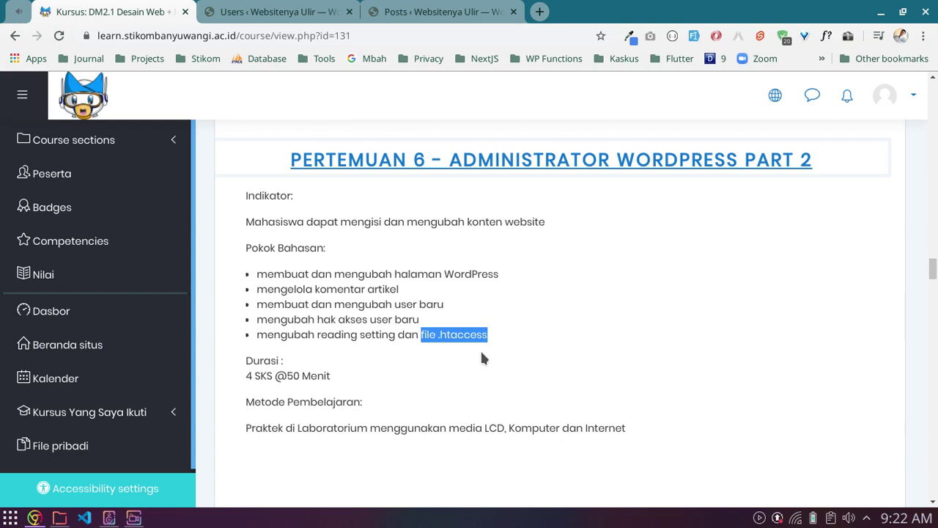
left_click_drag(258, 335, 396, 335)
left_click(319, 13)
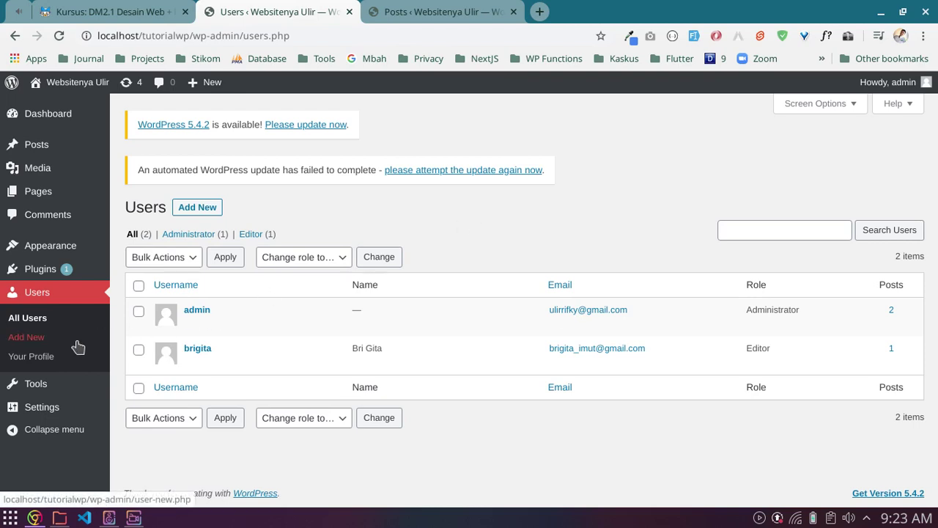
Step: Open Settings > Reading and check the latest-posts homepage and Search Engine Visibility option
mouse_move(88, 408)
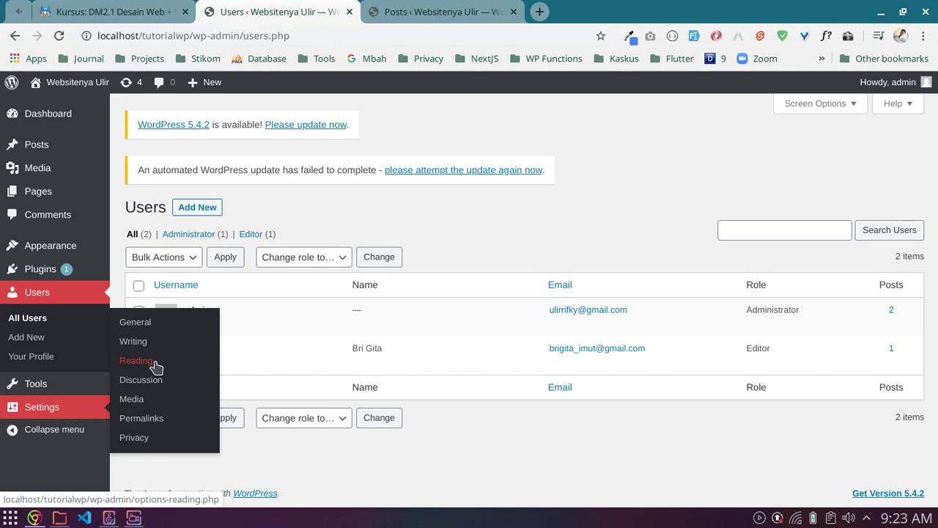
left_click(138, 360)
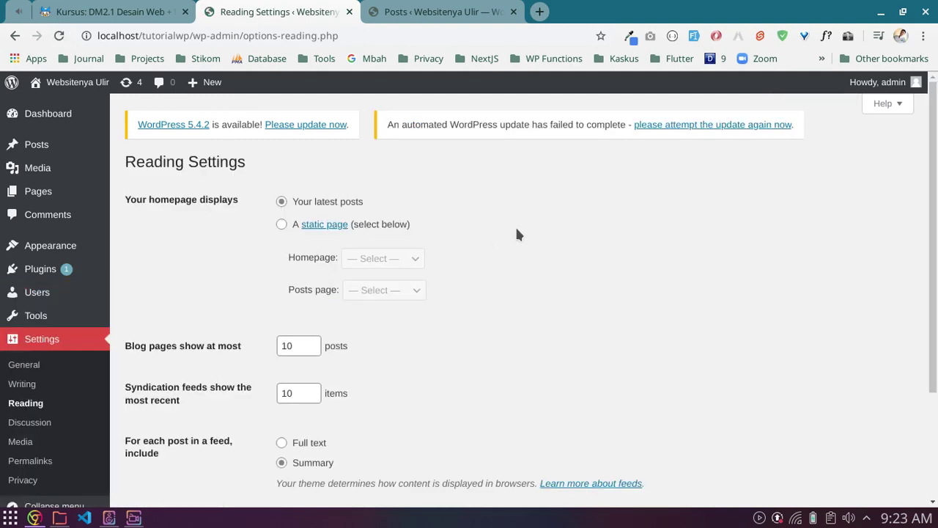
scroll(517, 235, "down", 4)
scroll(517, 235, "up", 4)
scroll(517, 234, "down", 4)
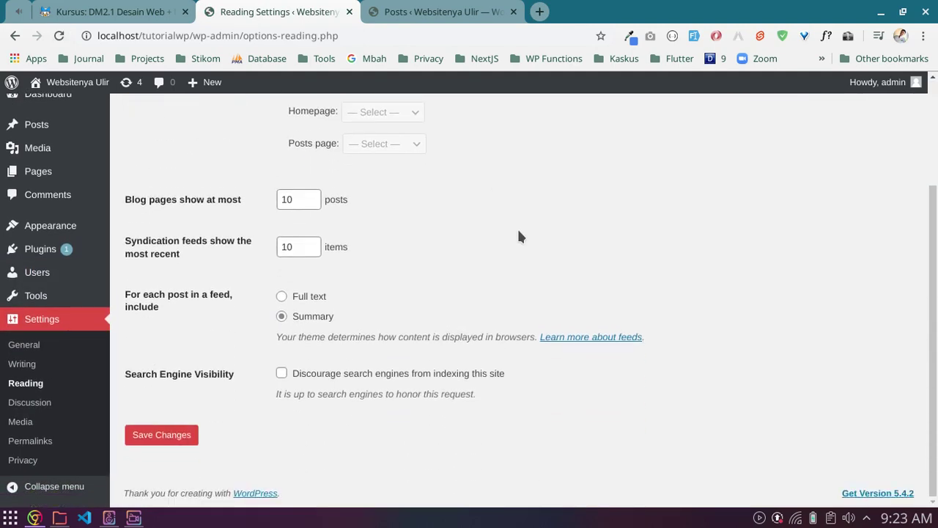
scroll(518, 234, "up", 4)
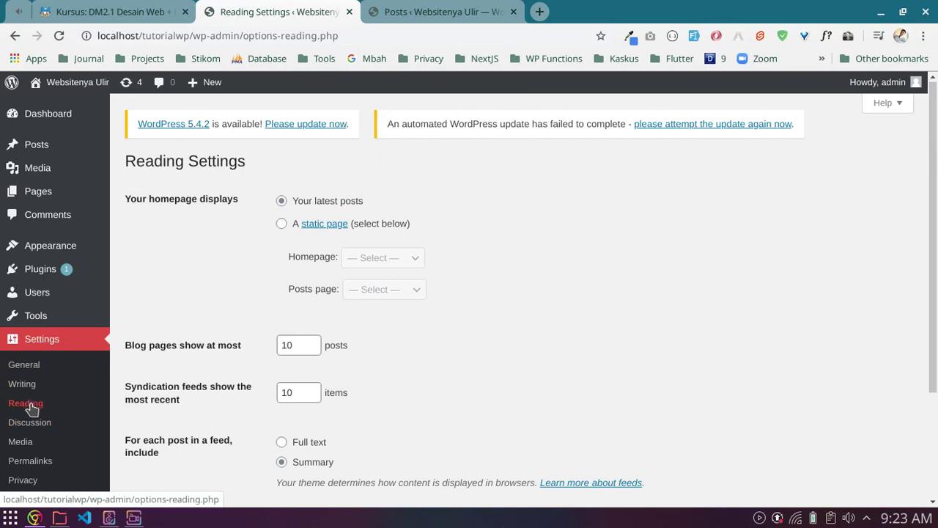
scroll(554, 307, "down", 4)
scroll(554, 308, "up", 4)
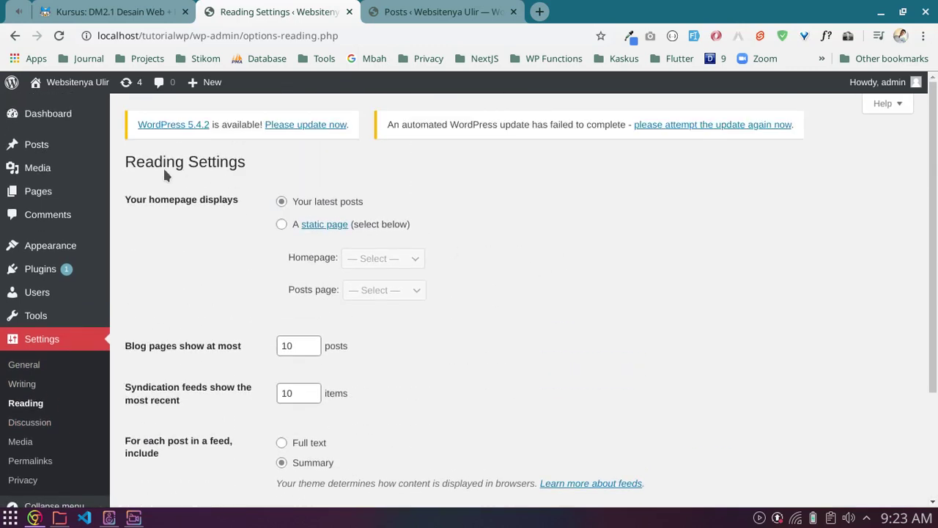
Step: Highlight the Reading Settings heading, then switch to the posts list tab
left_click_drag(127, 161, 236, 163)
left_click(219, 173)
left_click(437, 10)
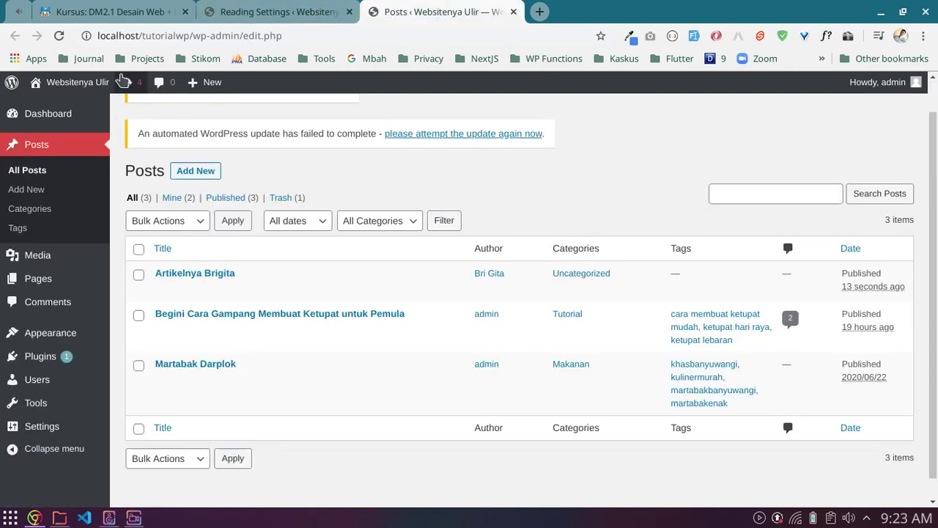
Step: Scroll through the three latest posts on the public homepage, then return to Reading Settings
left_click(58, 108)
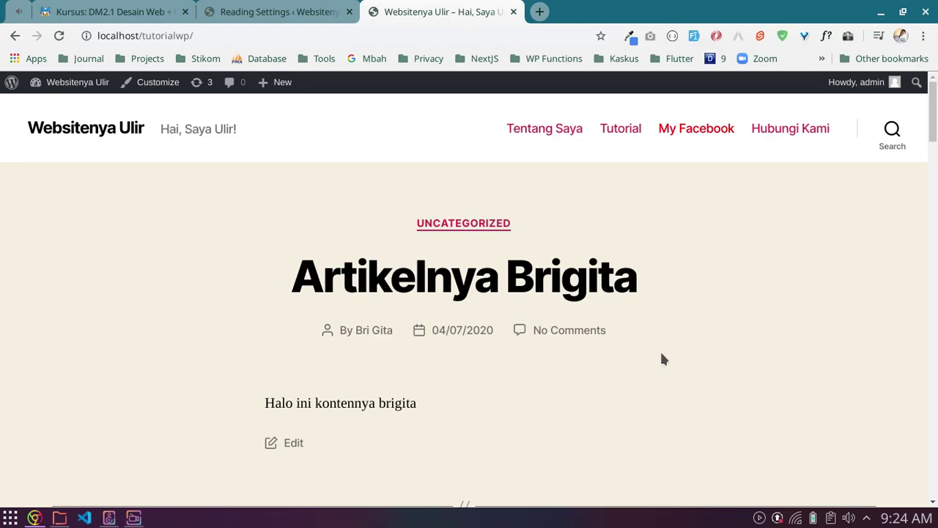
scroll(662, 358, "down", 4)
scroll(662, 357, "down", 20)
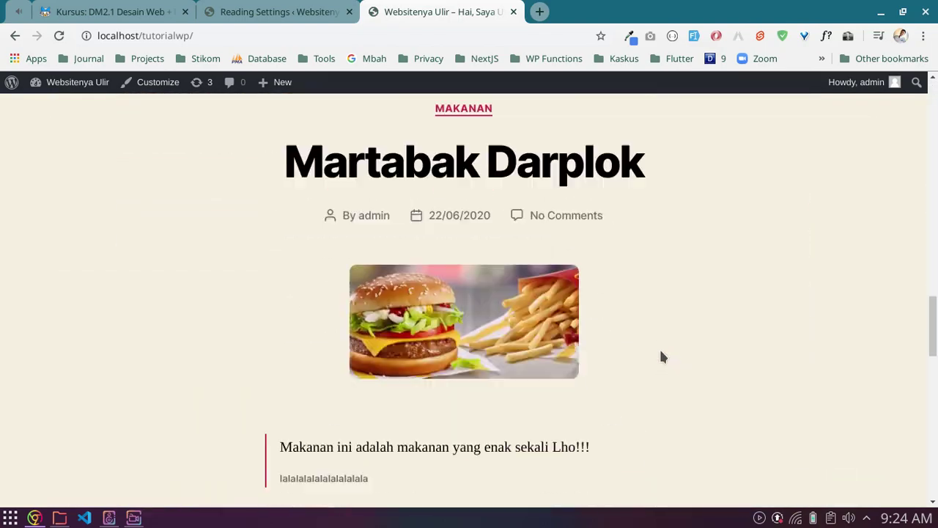
scroll(658, 353, "down", 7)
scroll(657, 350, "up", 20)
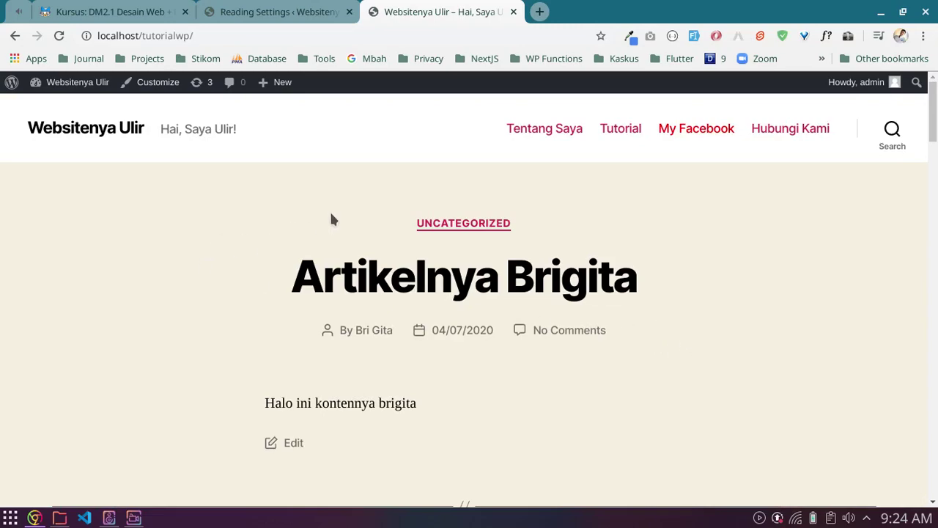
scroll(399, 251, "down", 10)
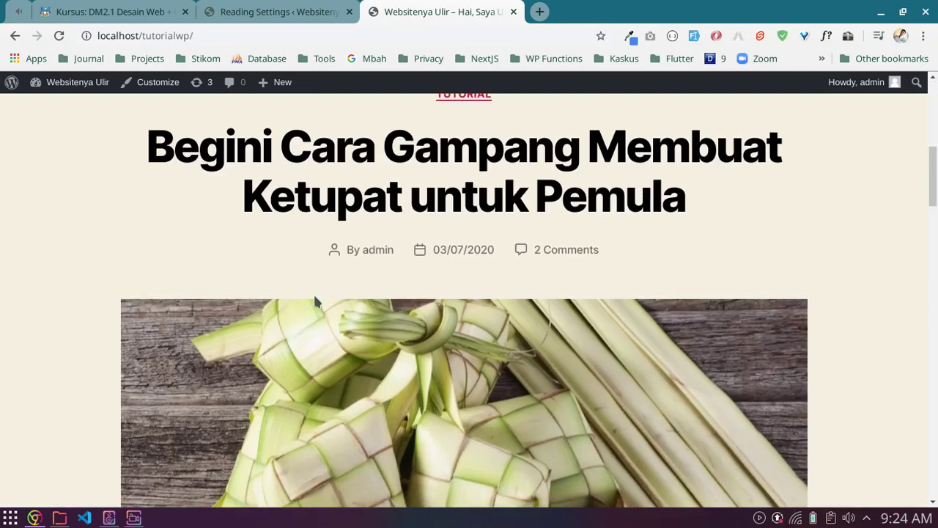
scroll(399, 251, "down", 3)
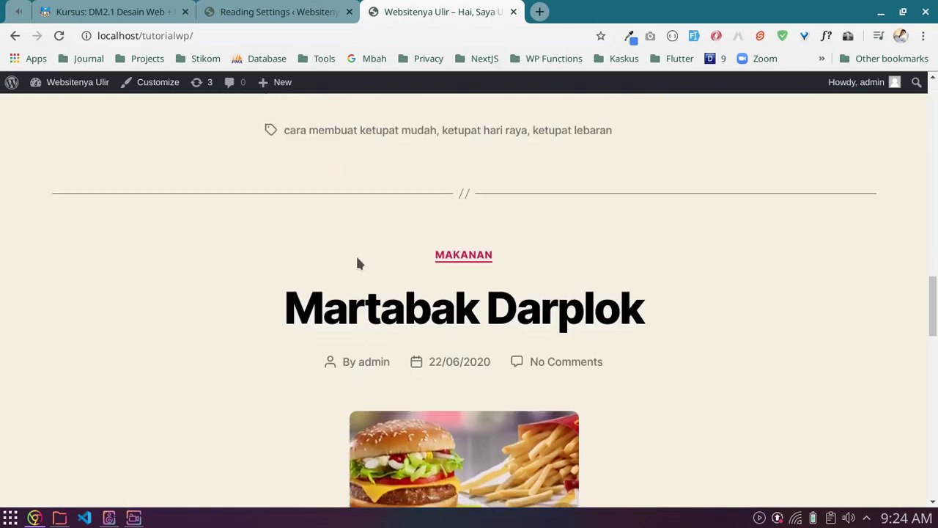
scroll(422, 282, "up", 15)
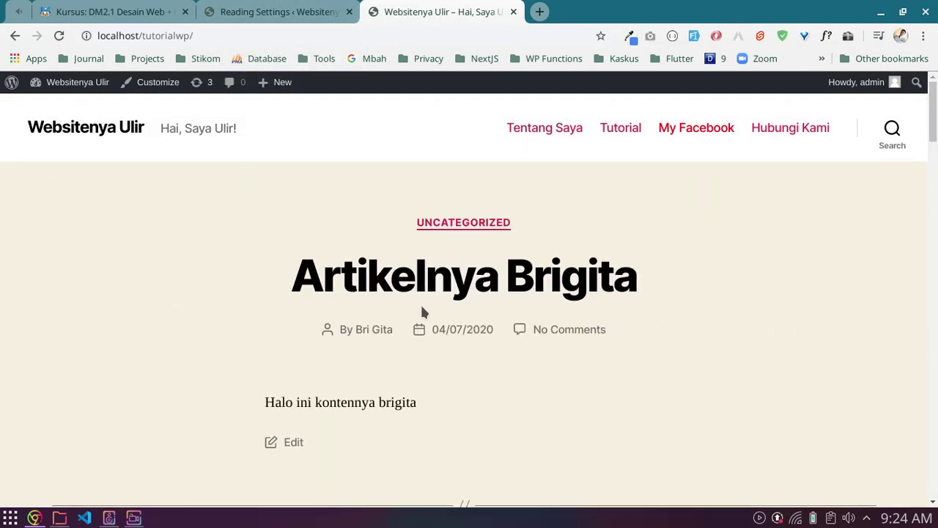
scroll(425, 308, "down", 10)
scroll(434, 310, "down", 3)
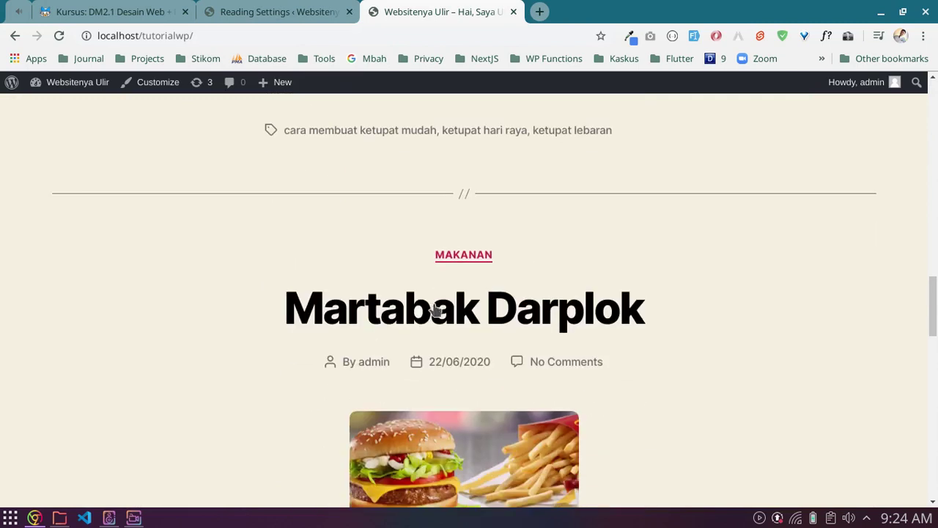
left_click(316, 10)
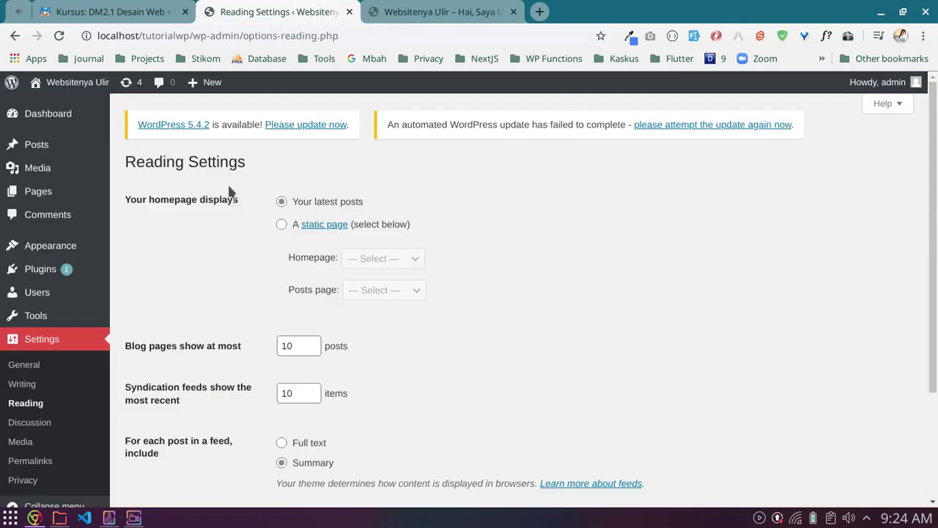
Step: Highlight the homepage display label and 'Your latest posts' option, glancing at the front page
left_click_drag(126, 199, 212, 201)
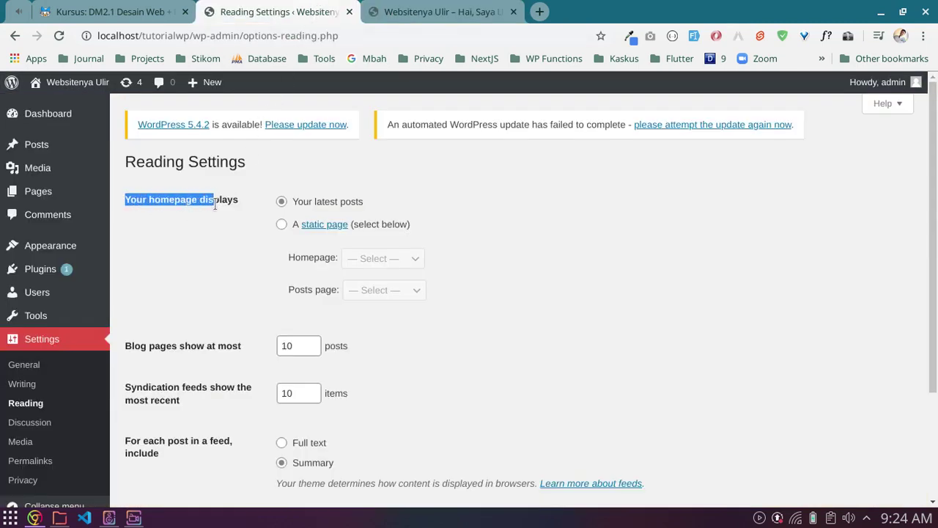
left_click(201, 199)
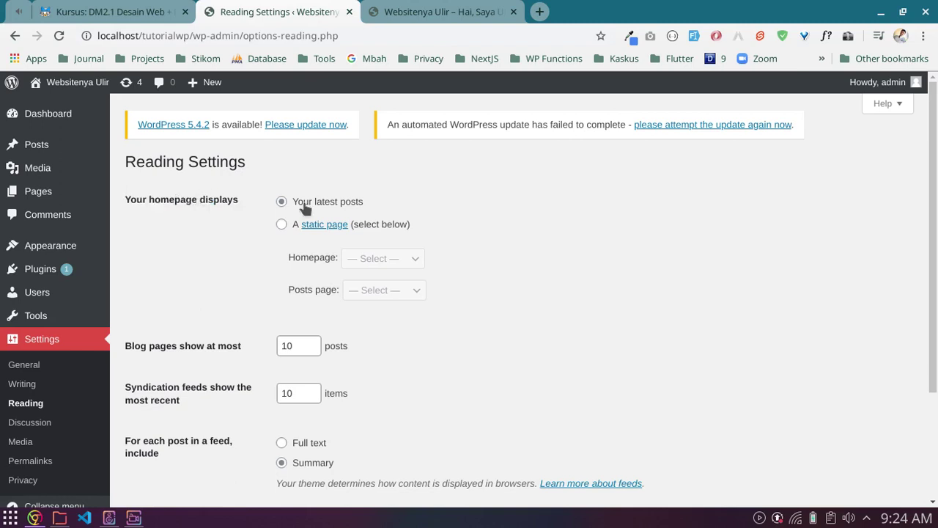
left_click_drag(368, 201, 294, 203)
left_click(427, 6)
scroll(438, 308, "up", 15)
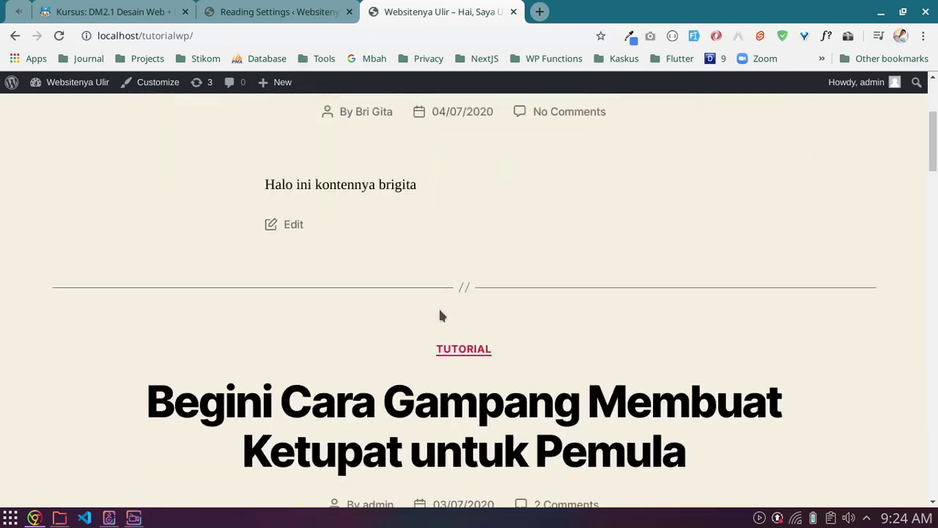
scroll(439, 312, "up", 3)
left_click(294, 9)
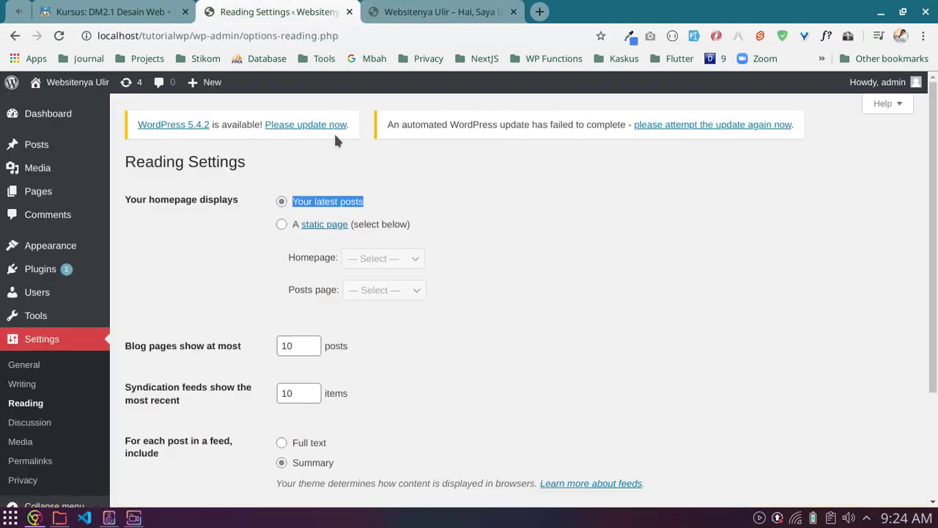
Step: Set the homepage to a static page showing 'Tentang Saya' and save the changes
left_click(282, 226)
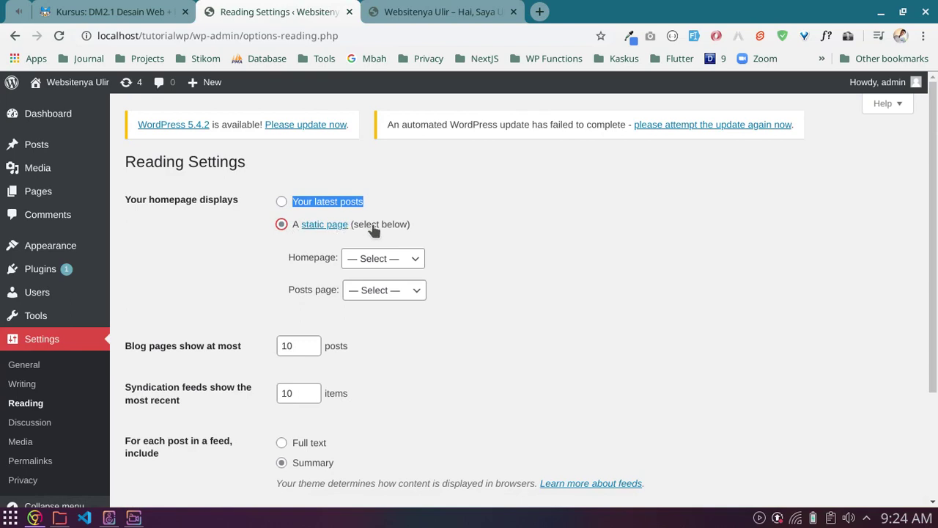
left_click(368, 291)
left_click(371, 290)
left_click(378, 264)
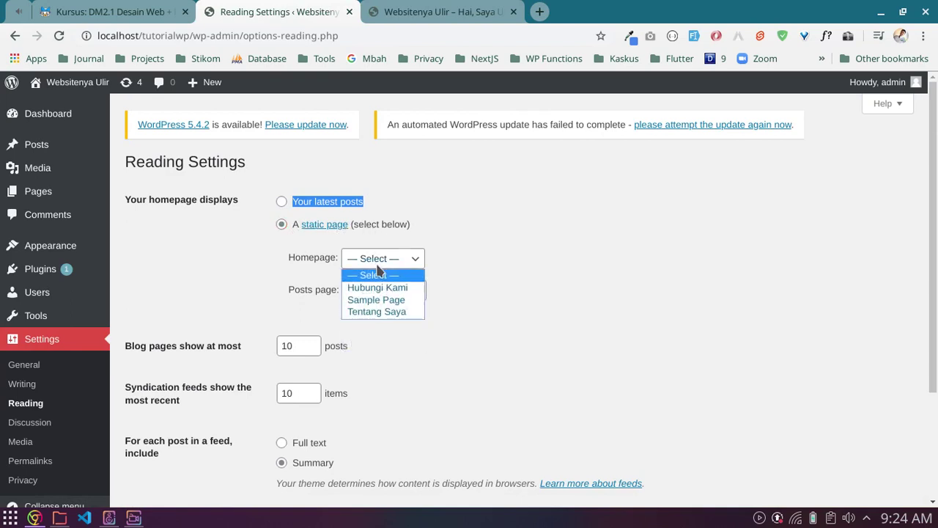
left_click(377, 271)
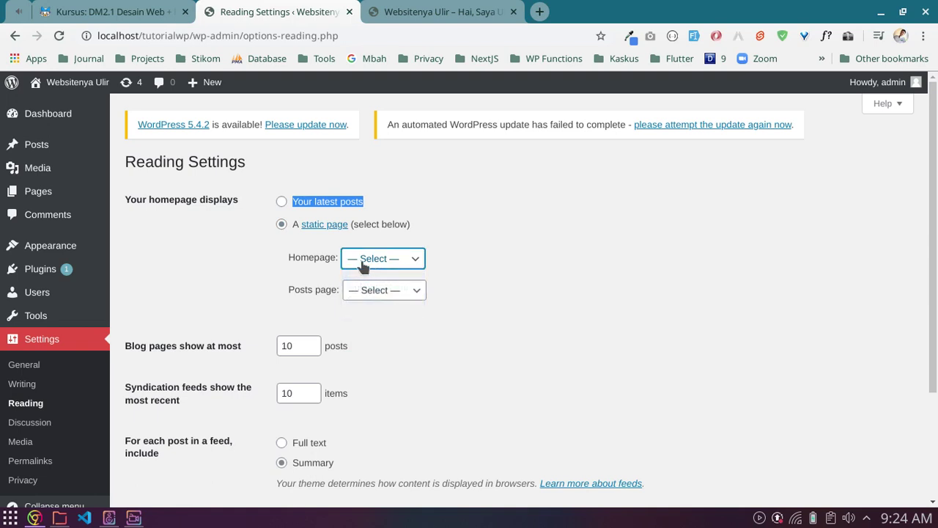
left_click(385, 265)
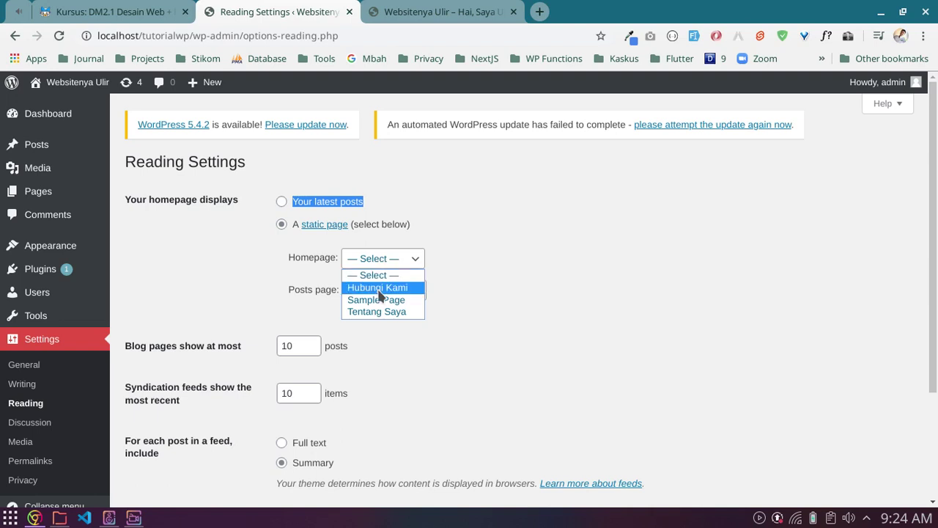
left_click(380, 291)
left_click(387, 262)
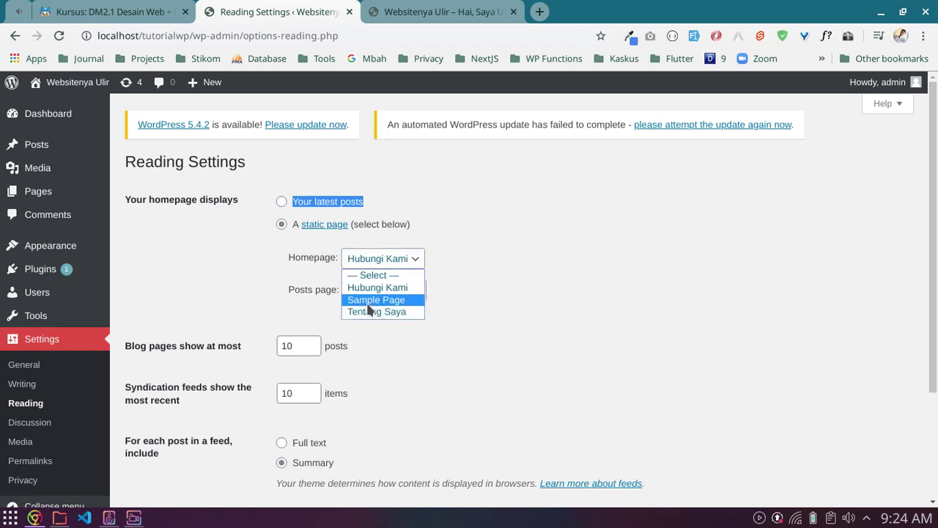
left_click(374, 301)
left_click(382, 259)
left_click(371, 312)
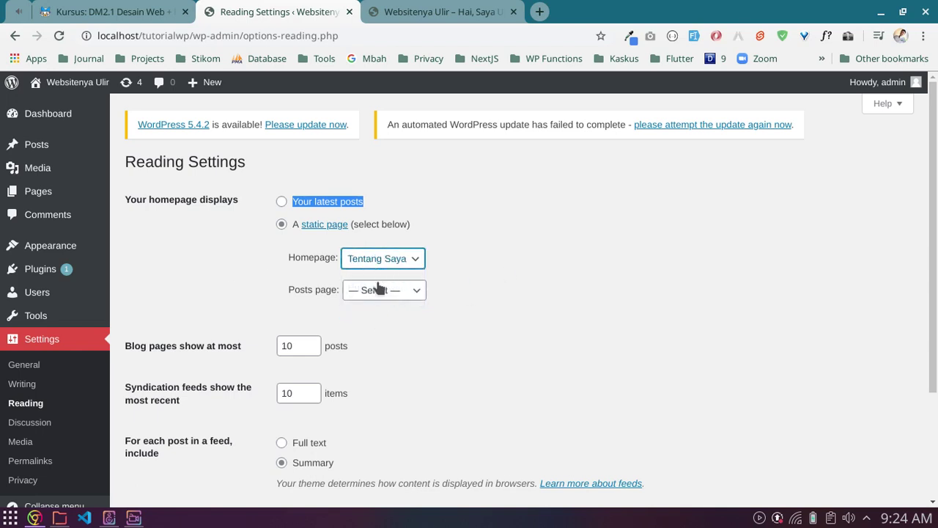
scroll(267, 273, "down", 2)
left_click(162, 434)
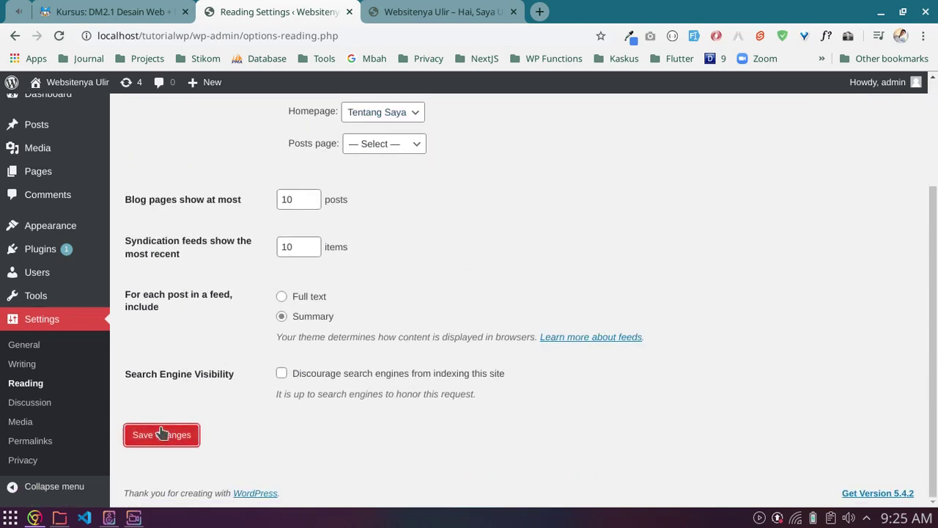
Step: Reload the site's front page and confirm it opens on the 'Tentang Saya' page
left_click(429, 9)
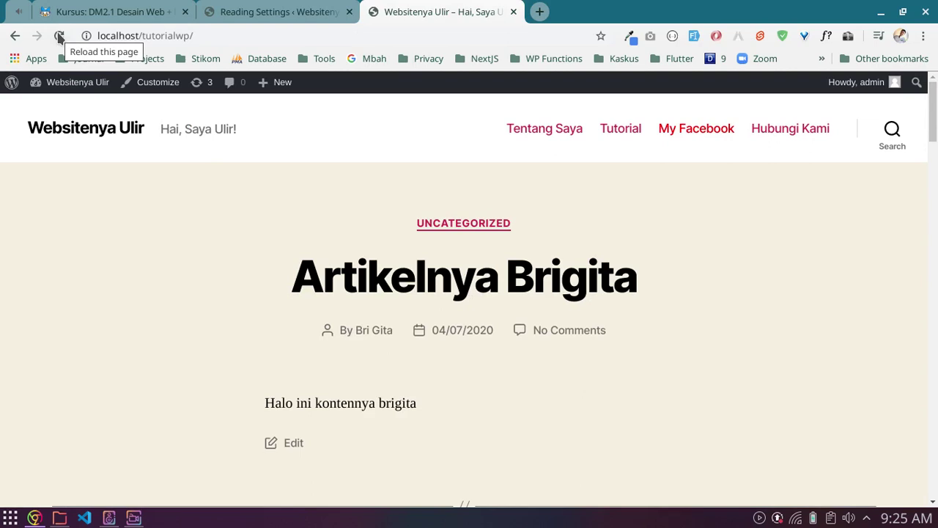
left_click(60, 37)
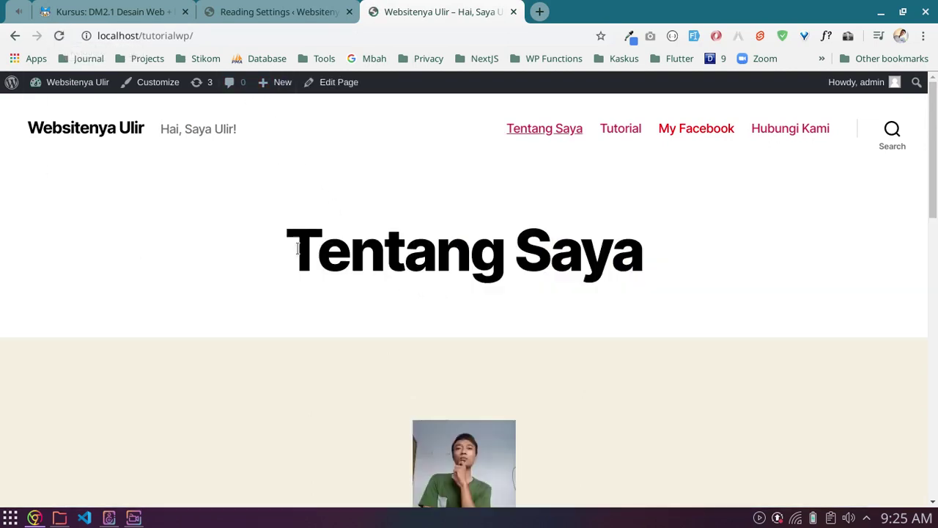
left_click_drag(296, 260, 651, 273)
left_click(565, 279)
scroll(565, 346, "down", 3)
scroll(578, 352, "up", 3)
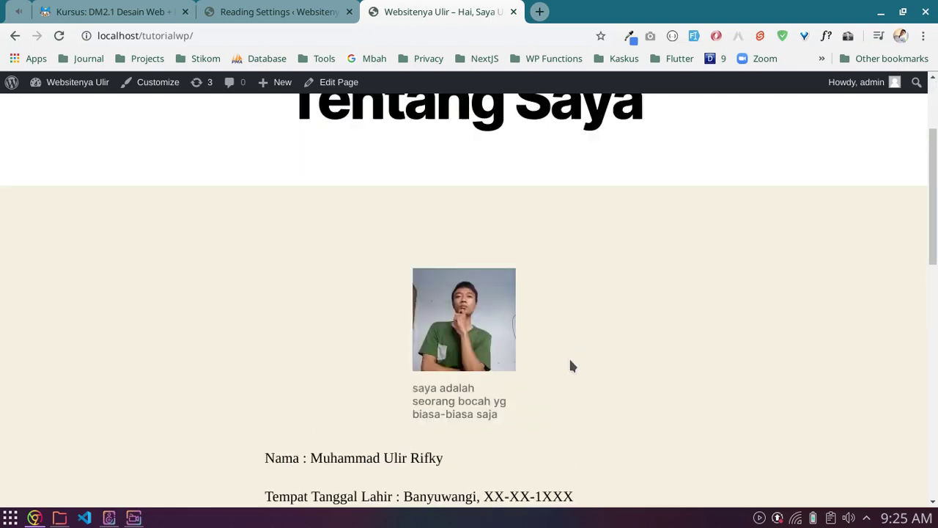
left_click_drag(318, 252, 642, 256)
left_click(642, 256)
scroll(626, 403, "down", 5)
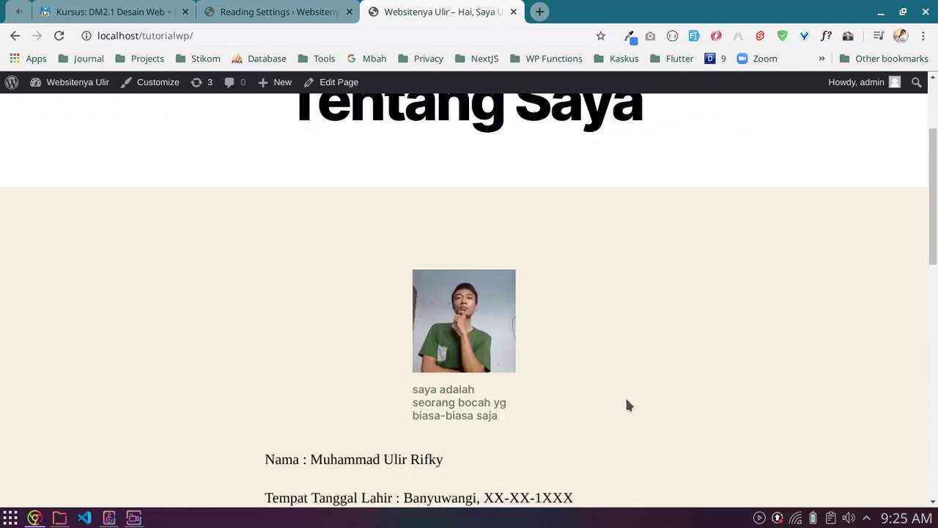
scroll(627, 405, "down", 2)
scroll(627, 405, "up", 6)
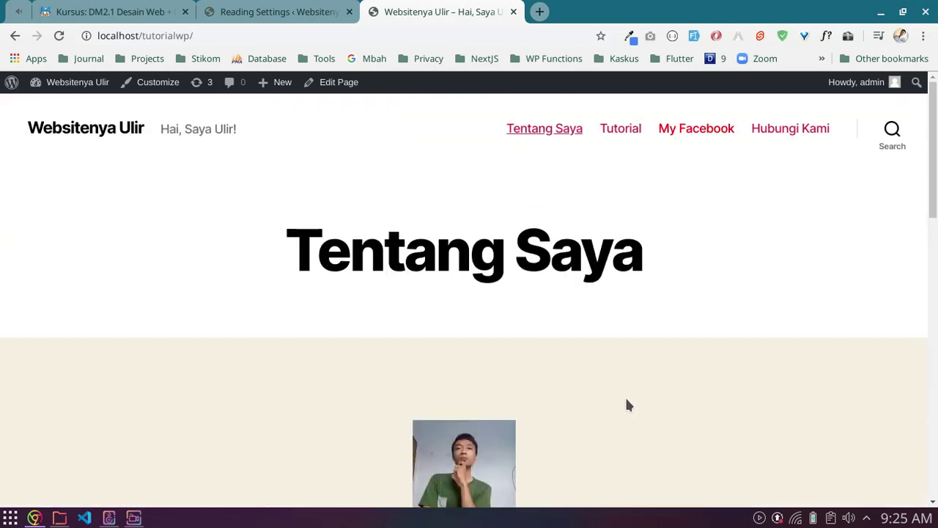
left_click(280, 10)
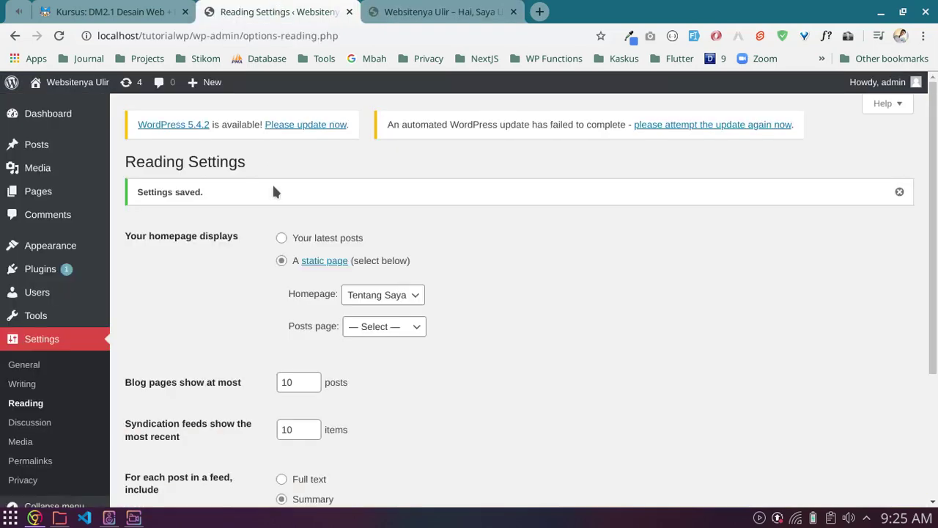
Step: Set the homepage back to 'Your latest posts' and save the reading settings
left_click(282, 240)
scroll(160, 306, "down", 3)
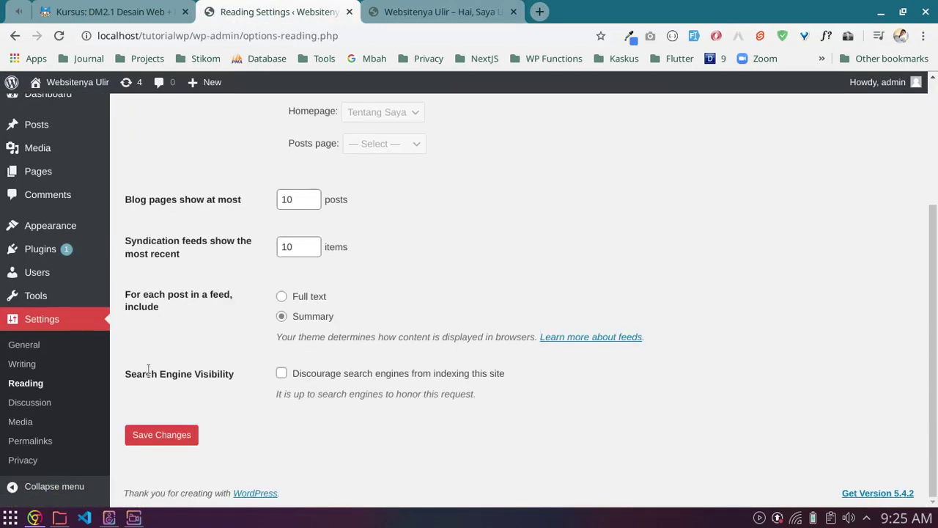
left_click(160, 435)
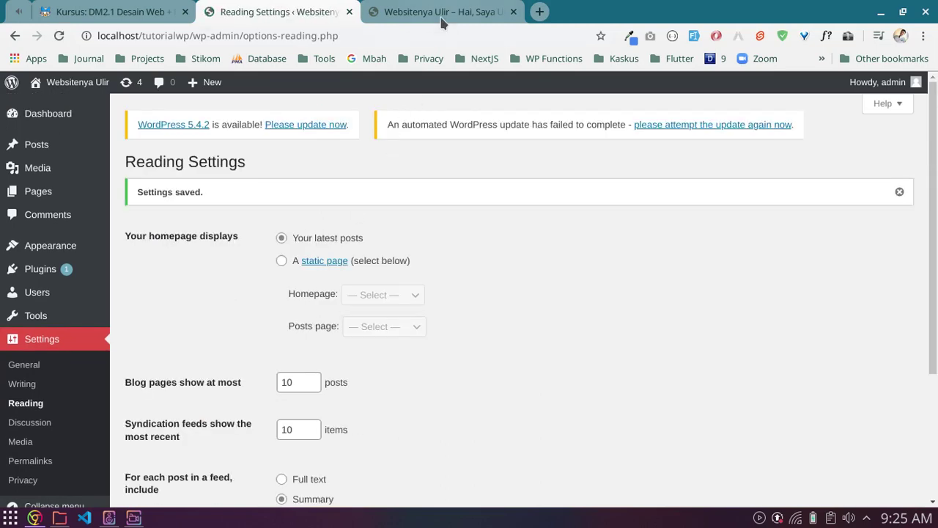
Step: Reload the front page to confirm it lists posts, then return and open a new tab
left_click(442, 15)
left_click(59, 35)
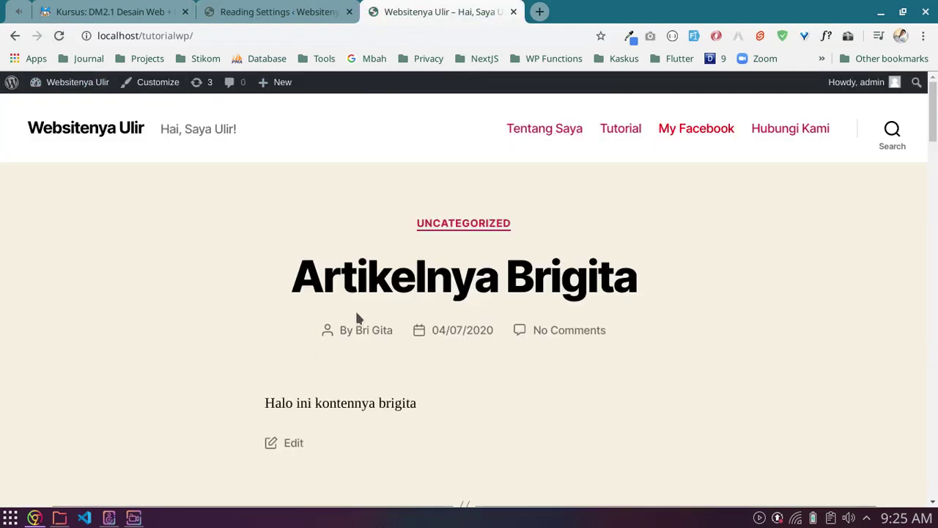
scroll(452, 394, "down", 9)
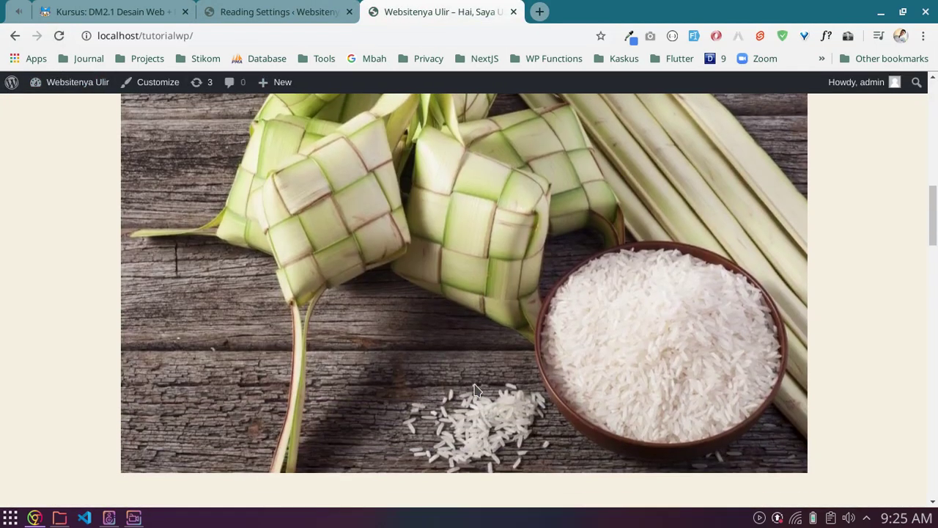
scroll(474, 390, "up", 8)
scroll(475, 390, "up", 2)
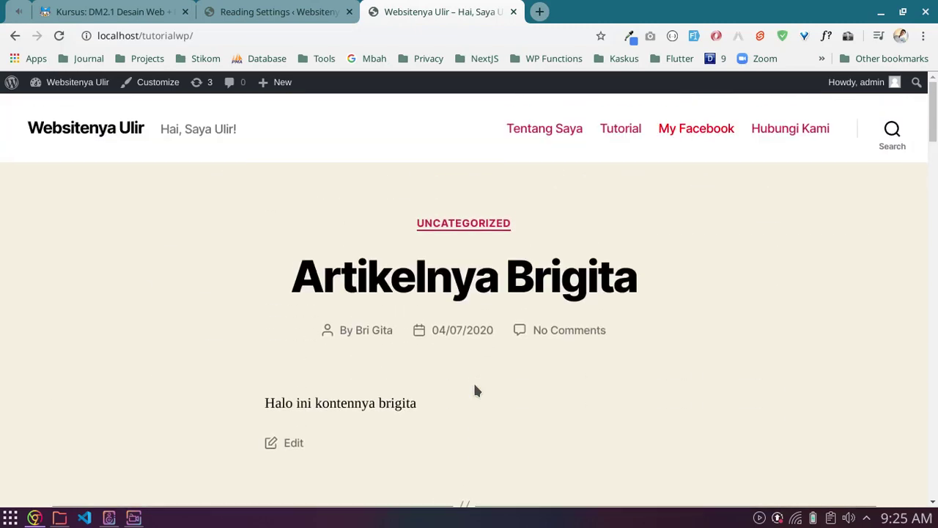
left_click(315, 11)
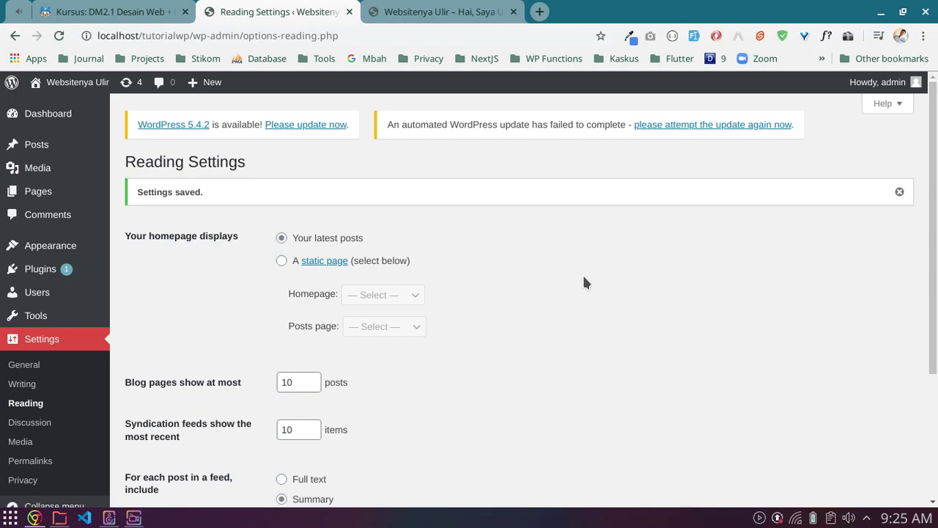
left_click(540, 11)
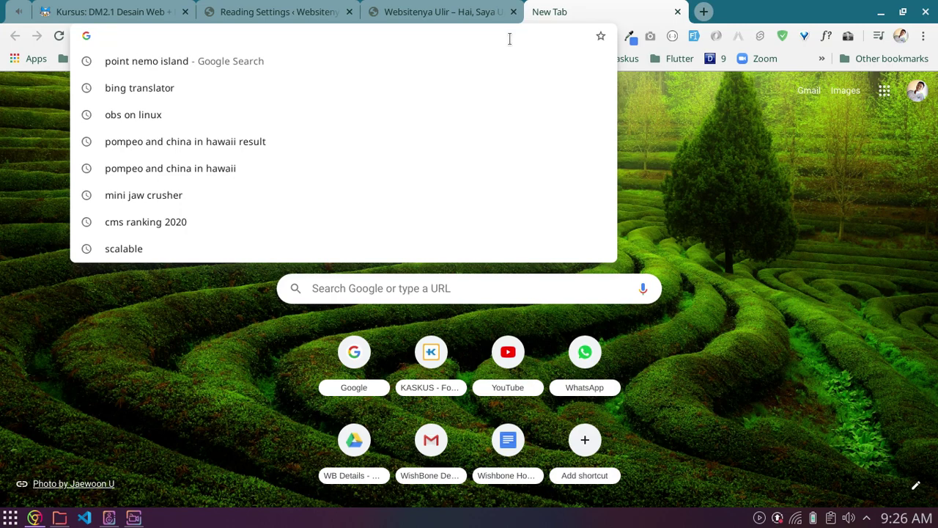
Step: Load moovemedia.com.au via the 'moo' autocomplete and scroll through the Moove Media site
type("moo")
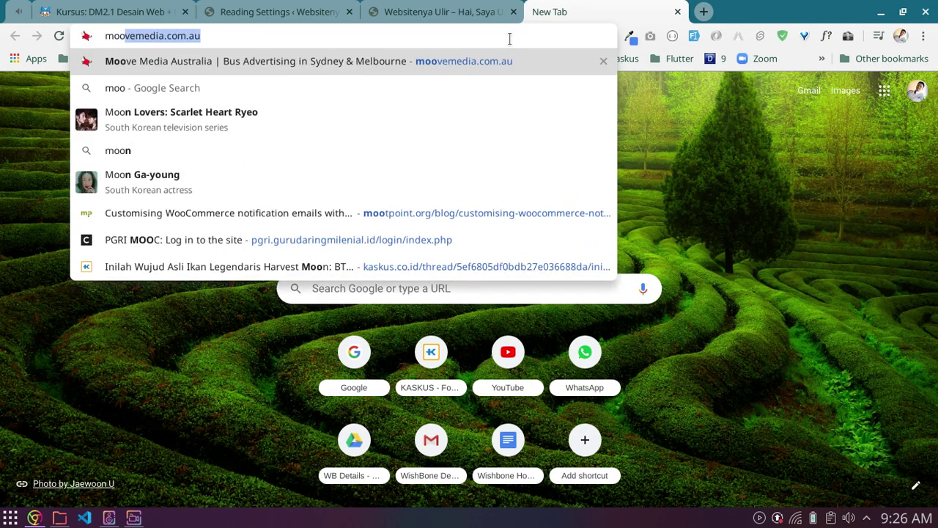
key("Return")
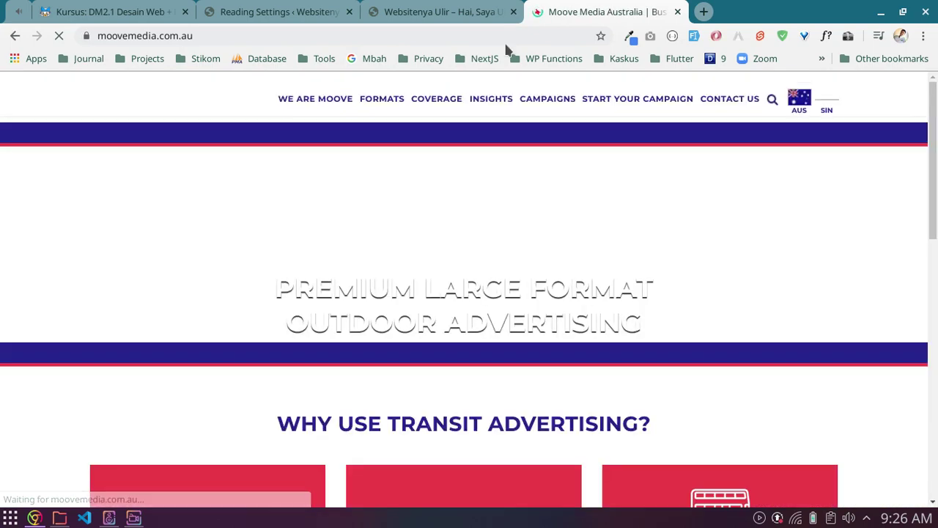
scroll(818, 279, "down", 3)
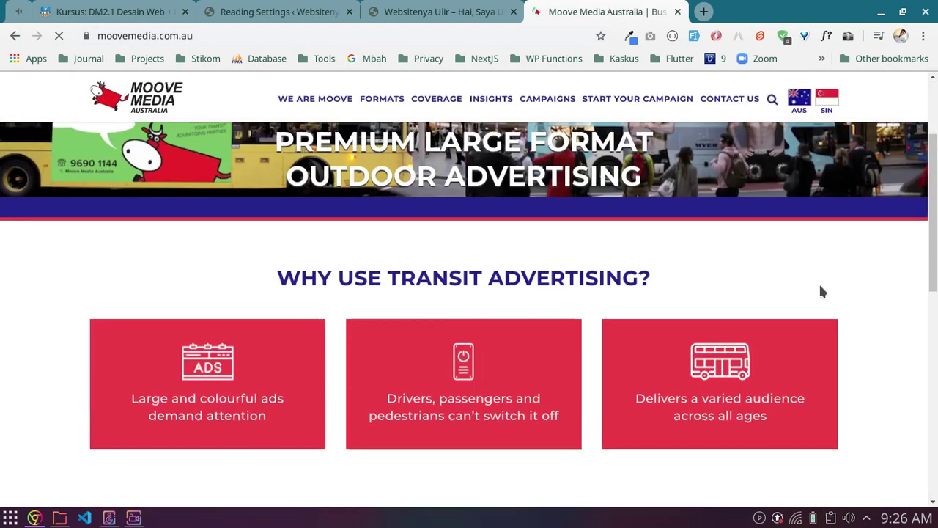
scroll(810, 291, "up", 3)
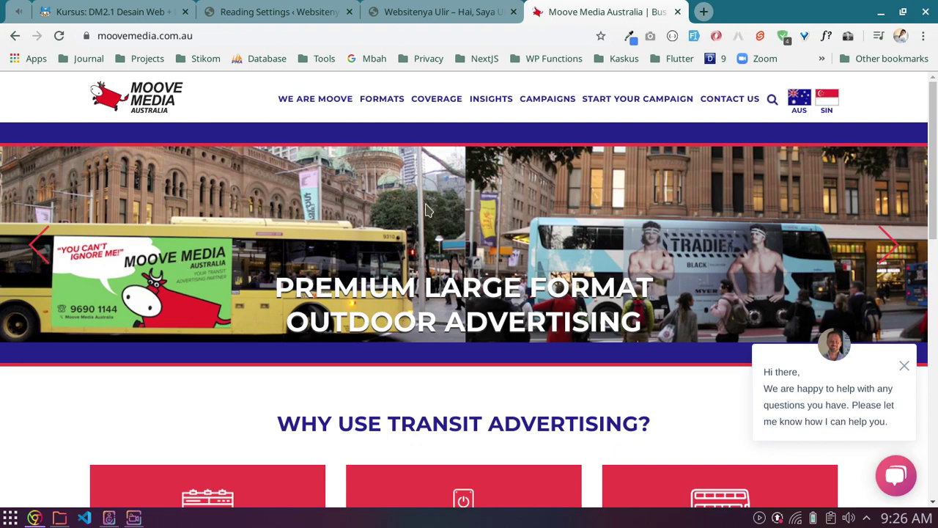
scroll(797, 262, "down", 10)
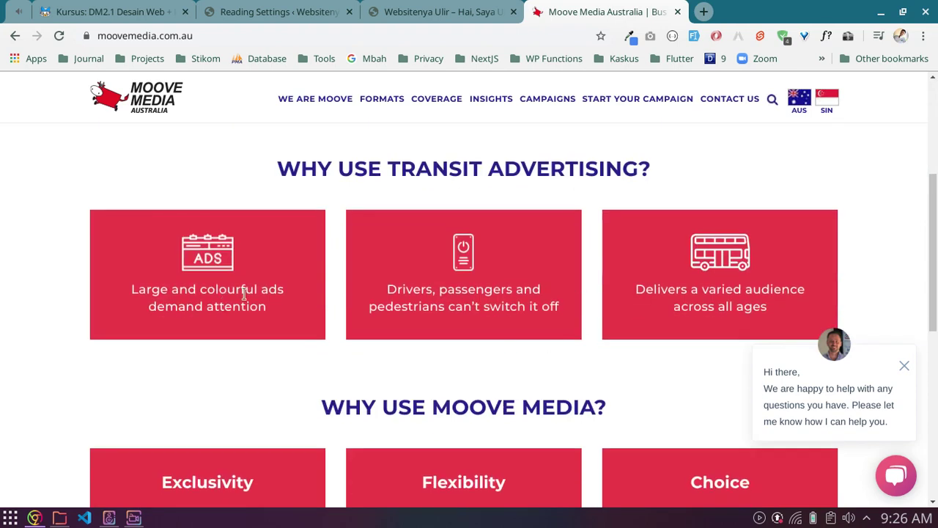
scroll(415, 326, "up", 10)
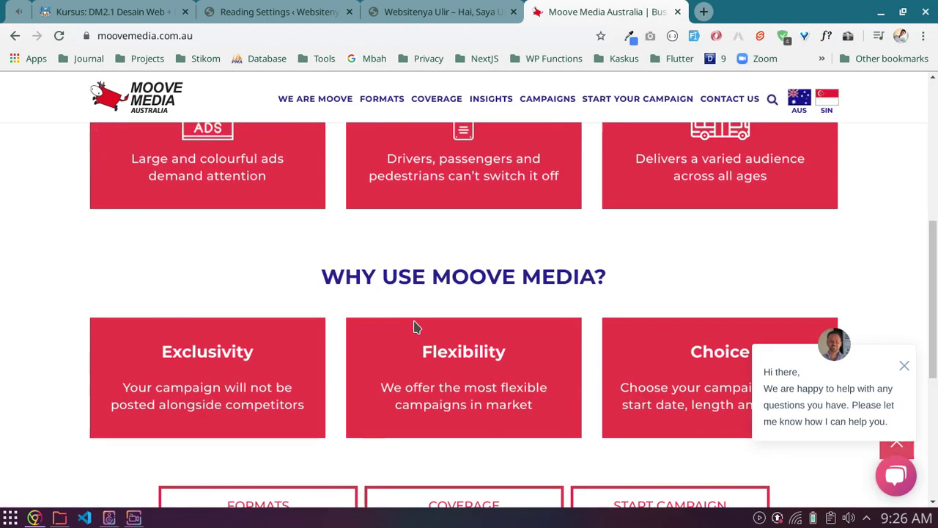
scroll(416, 326, "down", 6)
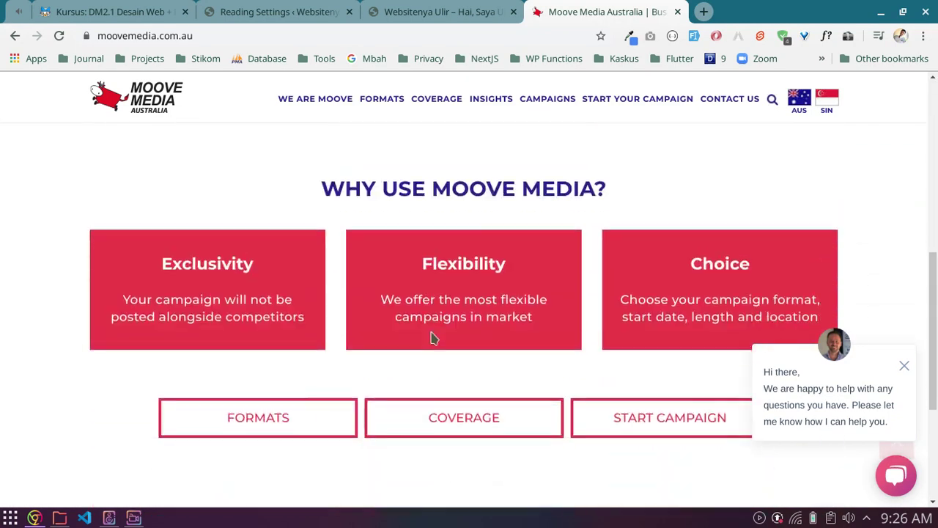
scroll(430, 335, "down", 3)
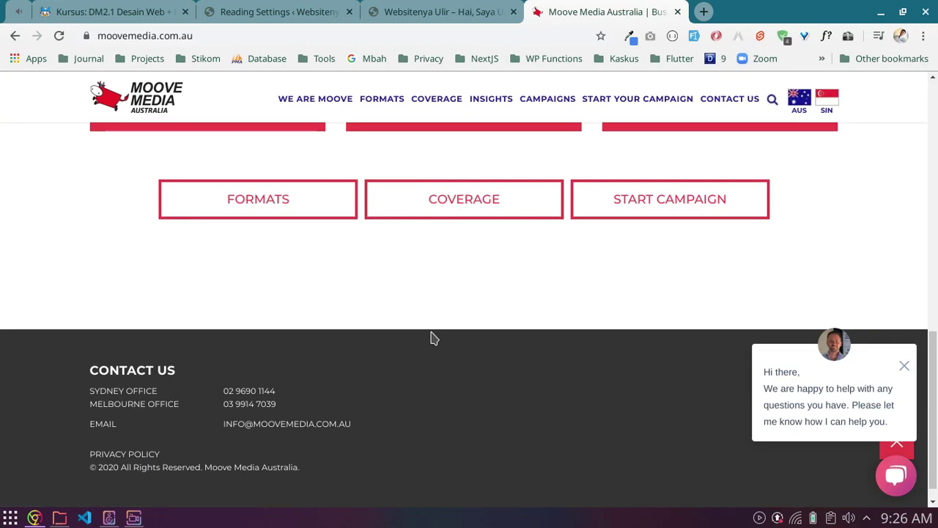
scroll(434, 338, "up", 10)
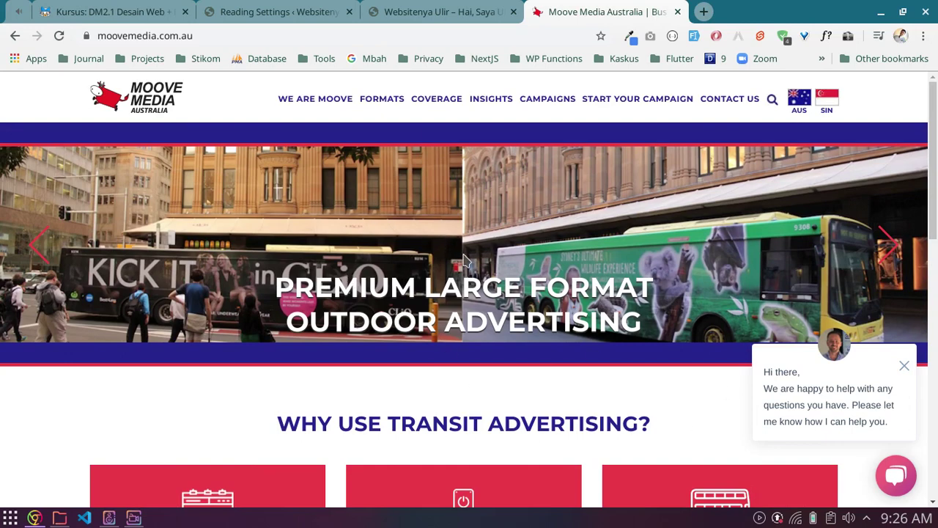
scroll(440, 293, "down", 5)
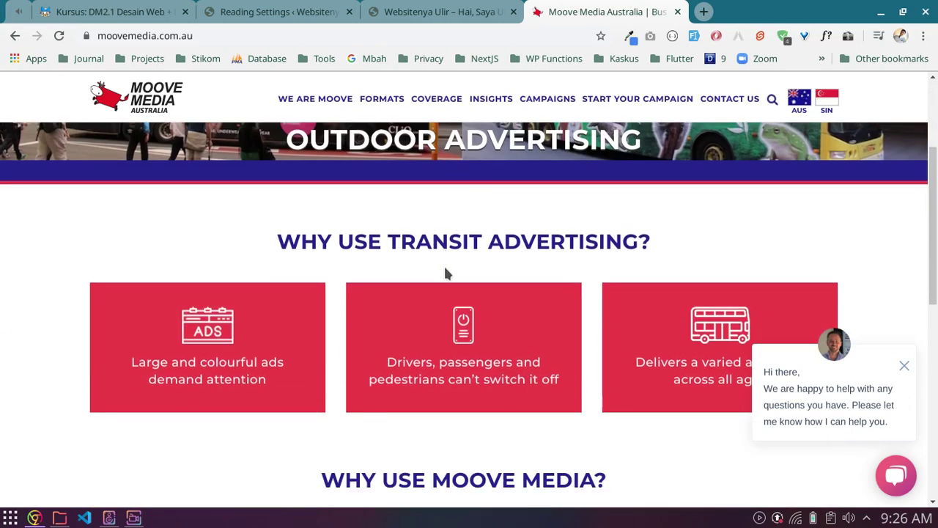
Step: Close the site's chat greeting and return to the WordPress Reading Settings
left_click(903, 362)
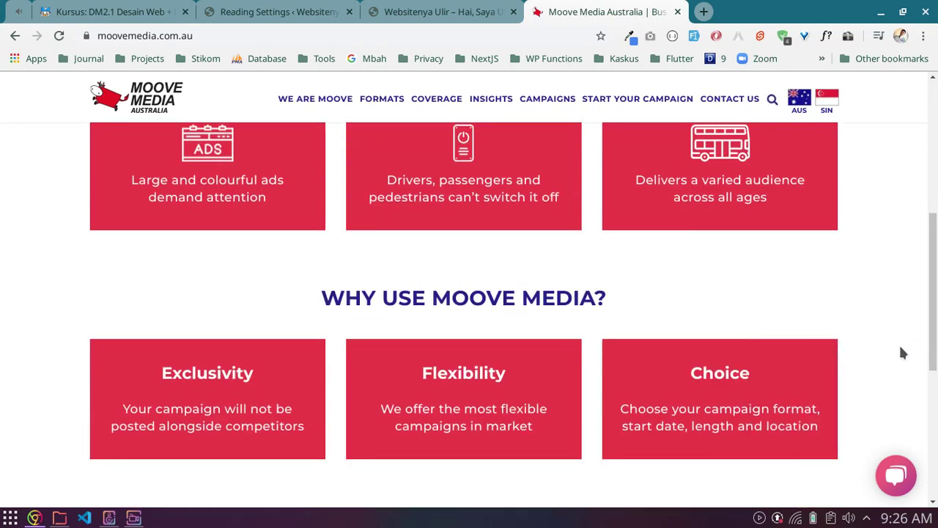
scroll(901, 325, "up", 5)
left_click(277, 7)
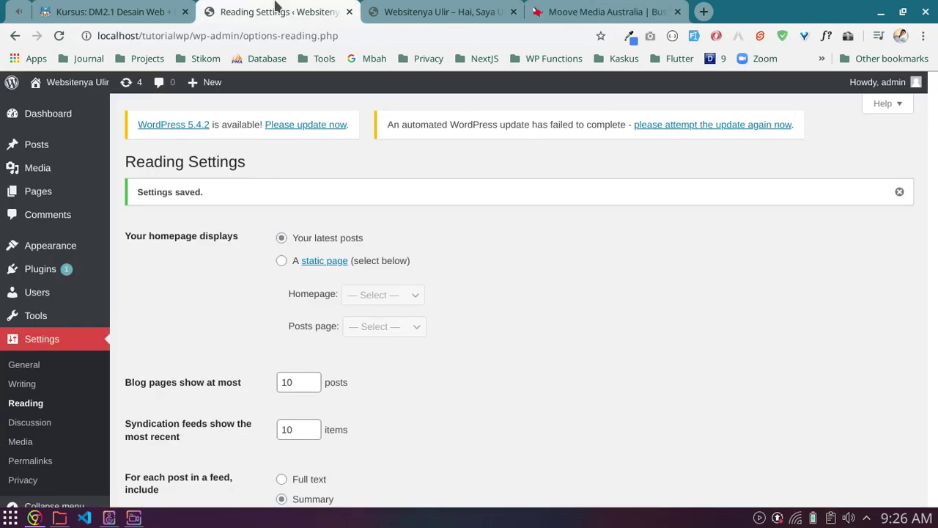
Step: Dismiss the 'Settings saved' notice and confirm the front page still lists the latest posts
left_click(899, 191)
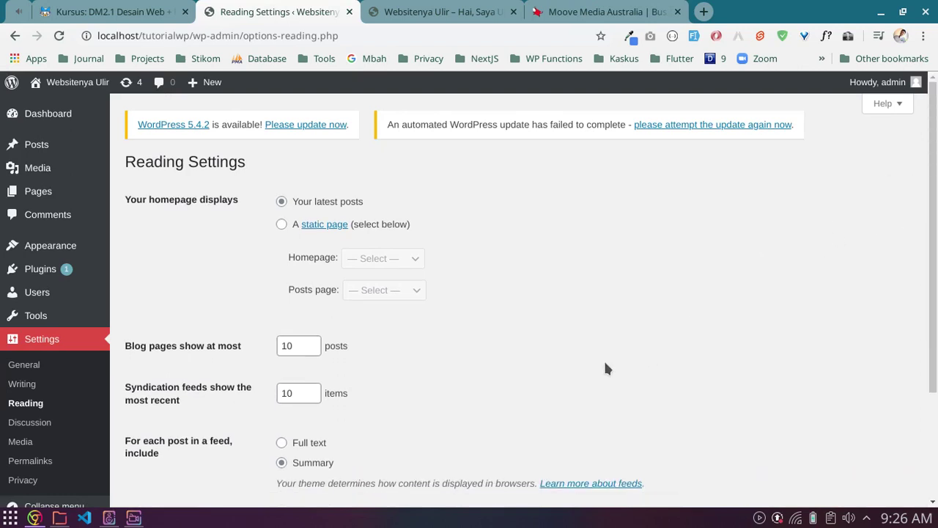
scroll(620, 363, "down", 3)
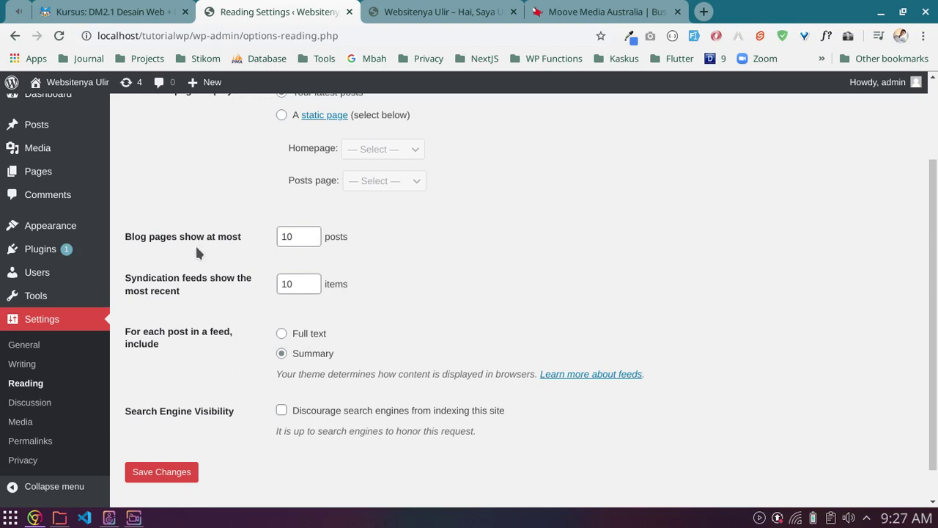
left_click(422, 12)
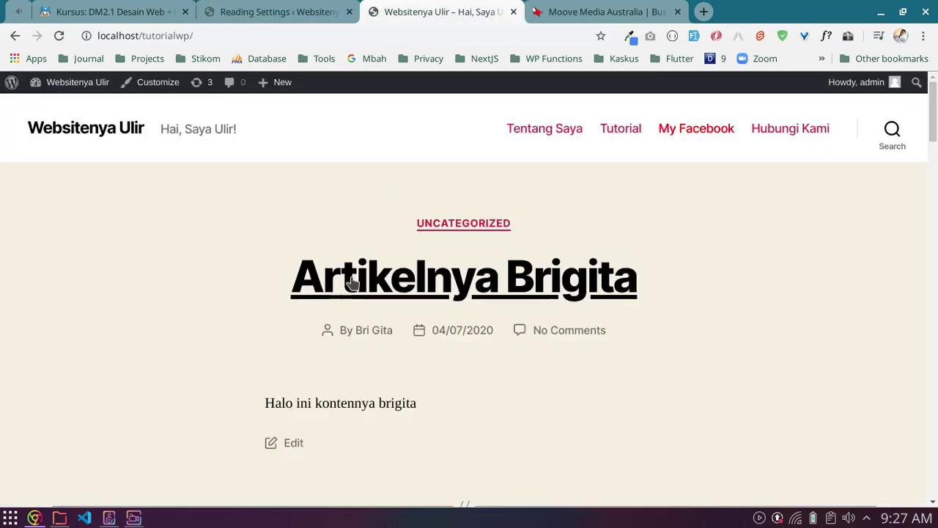
scroll(274, 298, "down", 15)
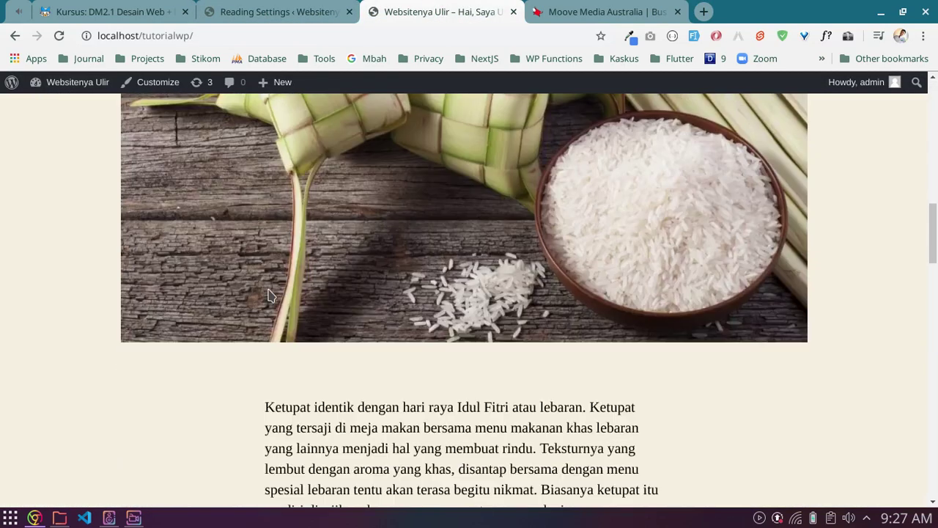
scroll(268, 291, "down", 13)
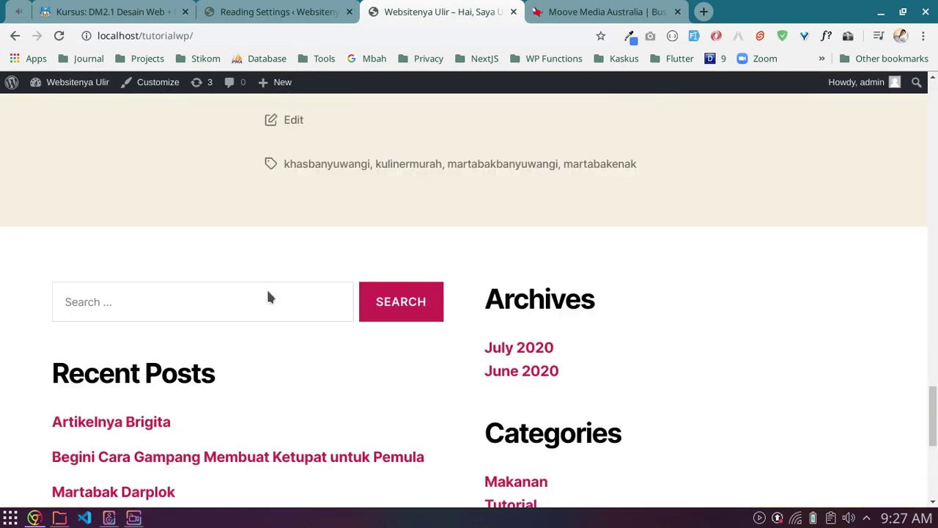
scroll(268, 294, "up", 4)
scroll(268, 296, "up", 10)
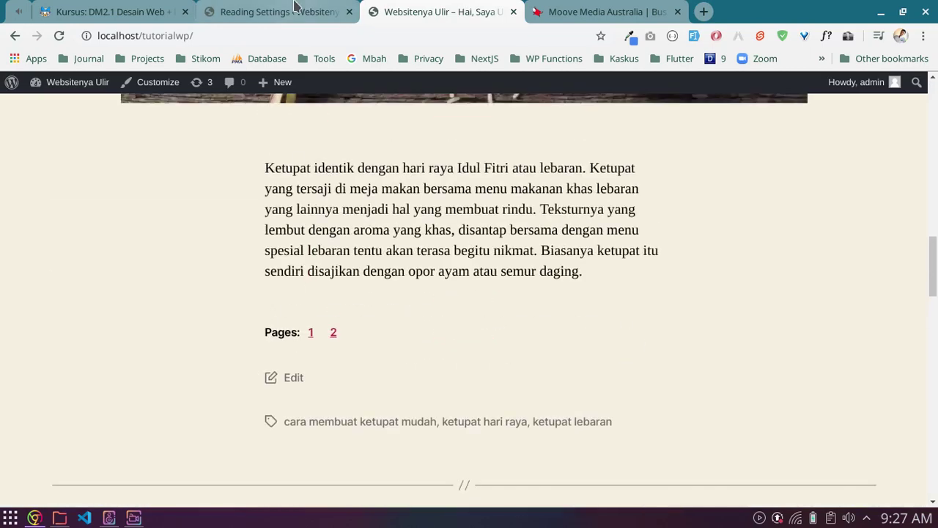
left_click(297, 12)
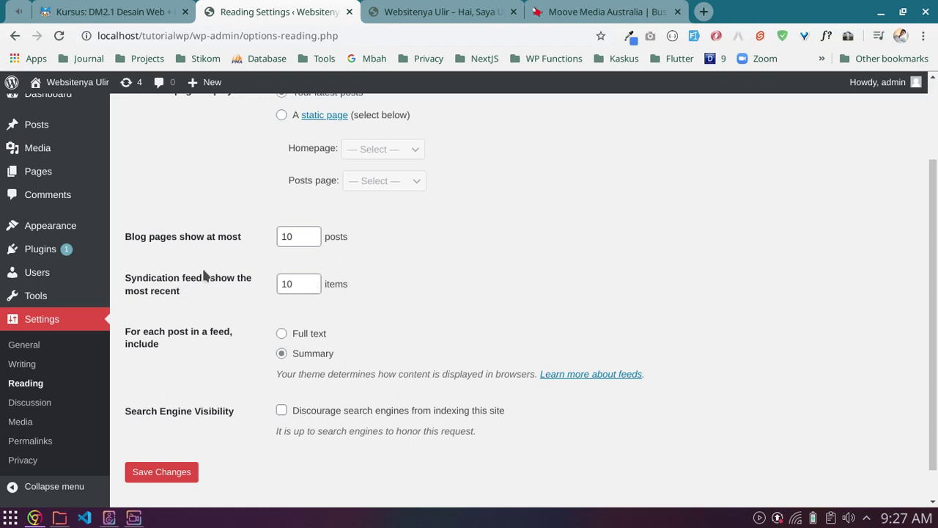
Step: Try 'A static page', browse the homepage list without choosing, then revert to 'Your latest posts'
scroll(203, 273, "up", 3)
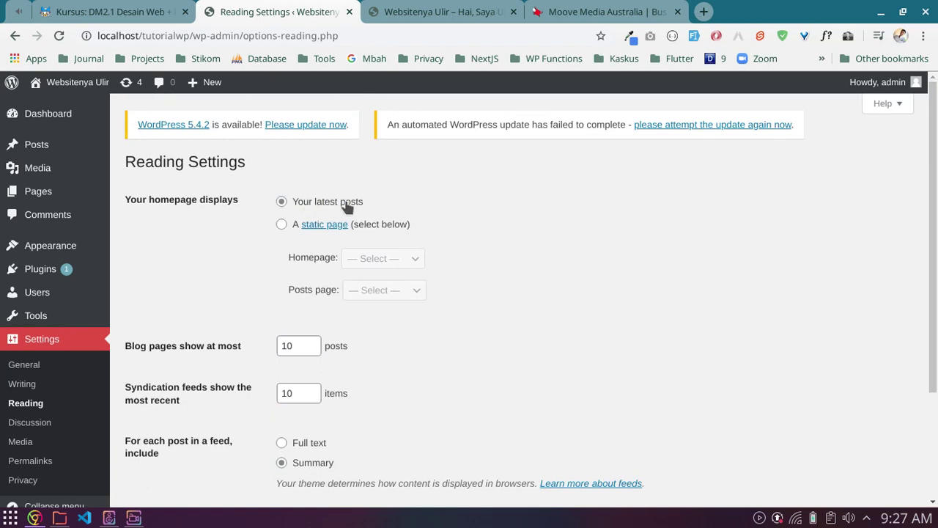
left_click(282, 226)
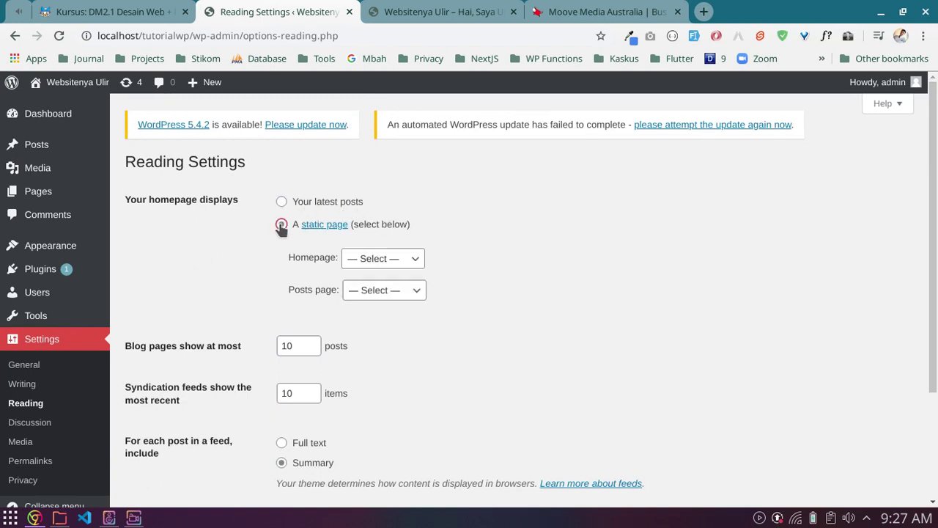
left_click(355, 262)
left_click(351, 258)
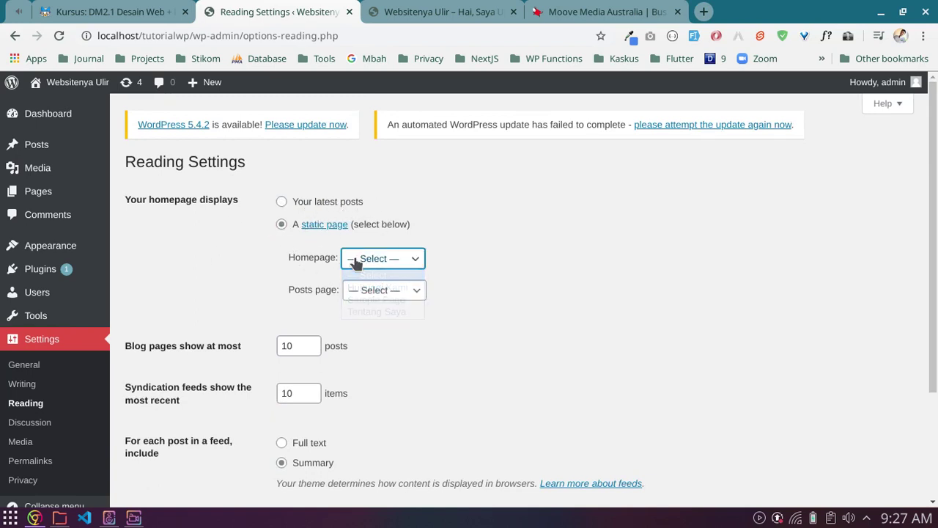
left_click(351, 258)
left_click(379, 258)
left_click(282, 202)
scroll(539, 257, "down", 3)
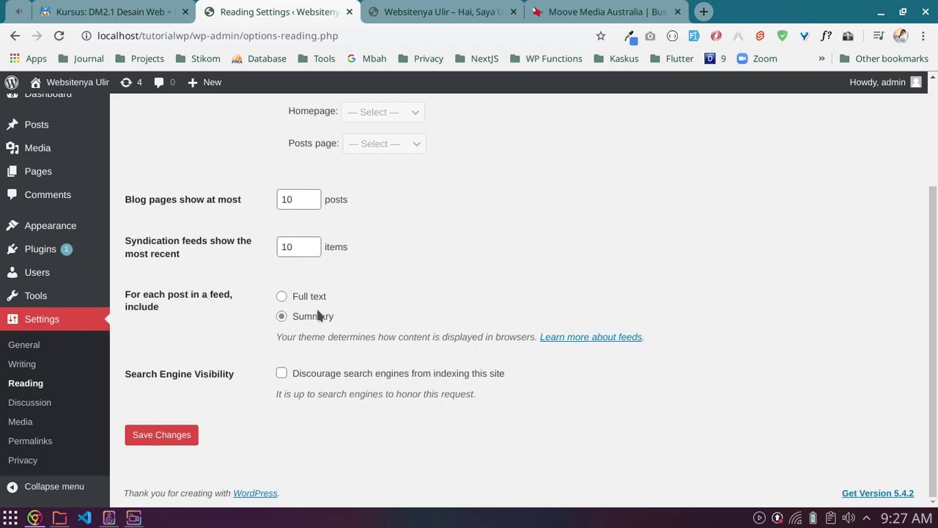
left_click(402, 5)
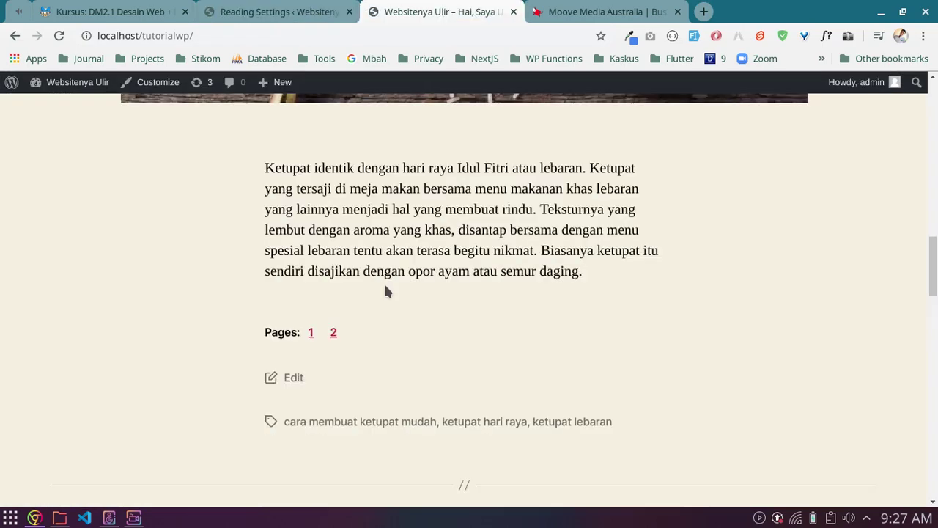
Step: Scroll the front page from 'Artikelnya Brigita' to 'Martabak Darplok', then return to Reading Settings
scroll(384, 282, "up", 5)
scroll(359, 303, "down", 4)
scroll(421, 212, "down", 4)
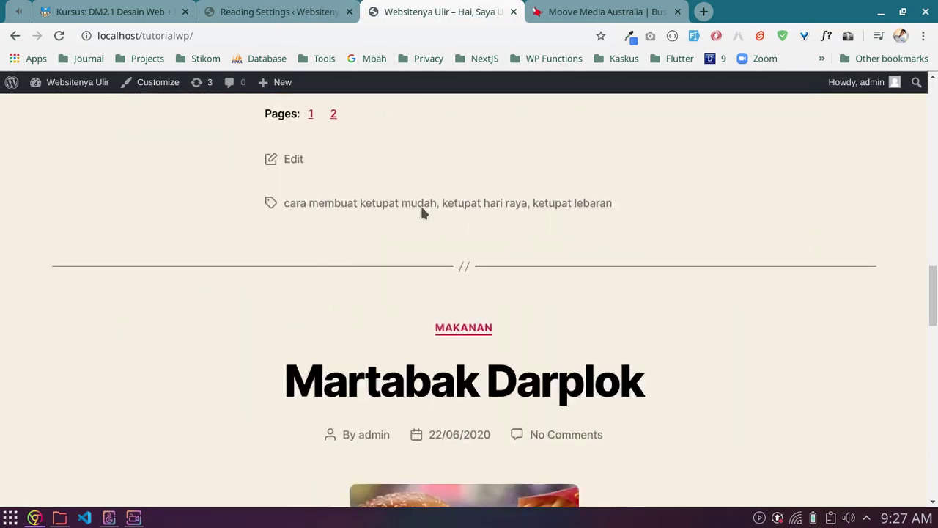
scroll(440, 203, "down", 7)
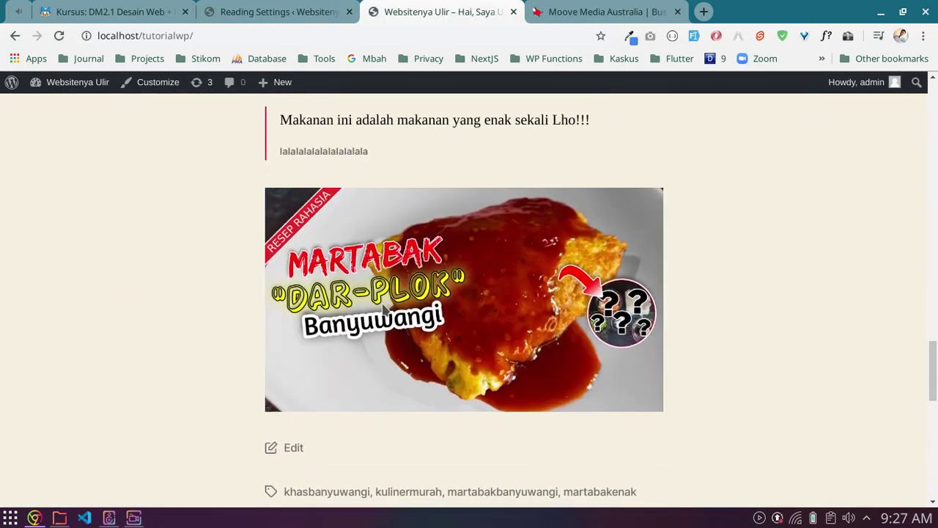
scroll(383, 308, "up", 15)
scroll(382, 310, "up", 15)
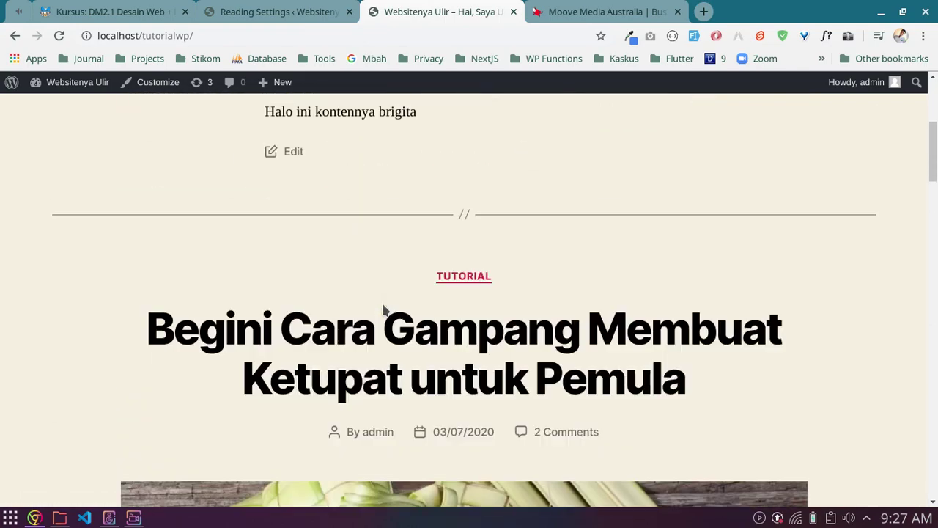
left_click(262, 13)
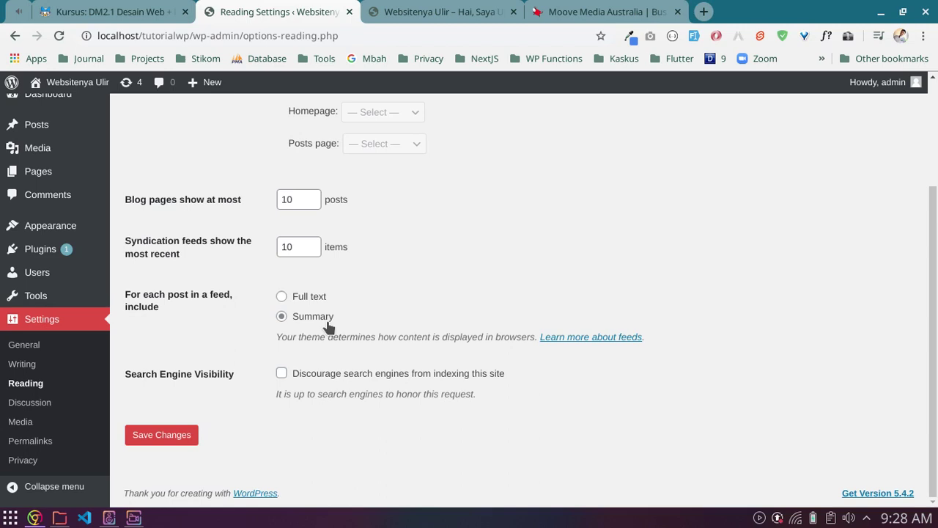
Step: Toggle the Search Engine Visibility checkbox so search engines can index the site
left_click_drag(130, 374, 211, 373)
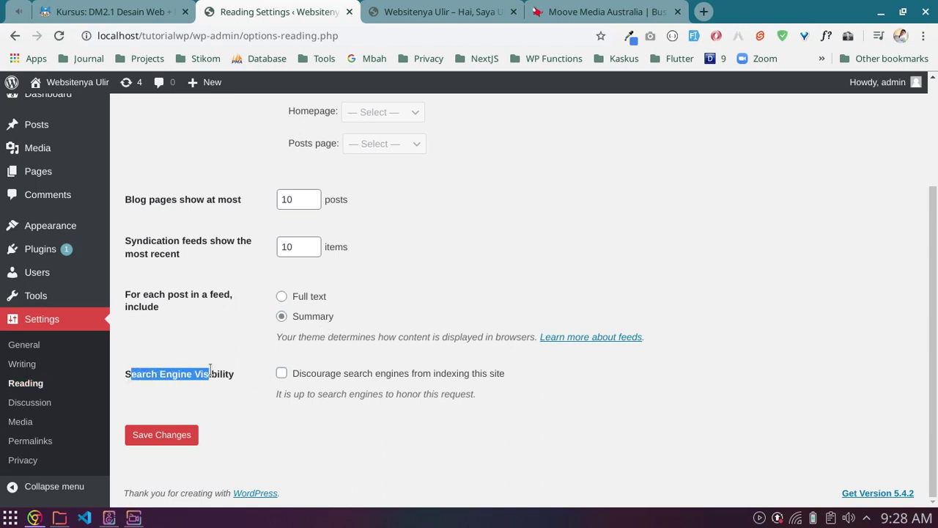
left_click(211, 372)
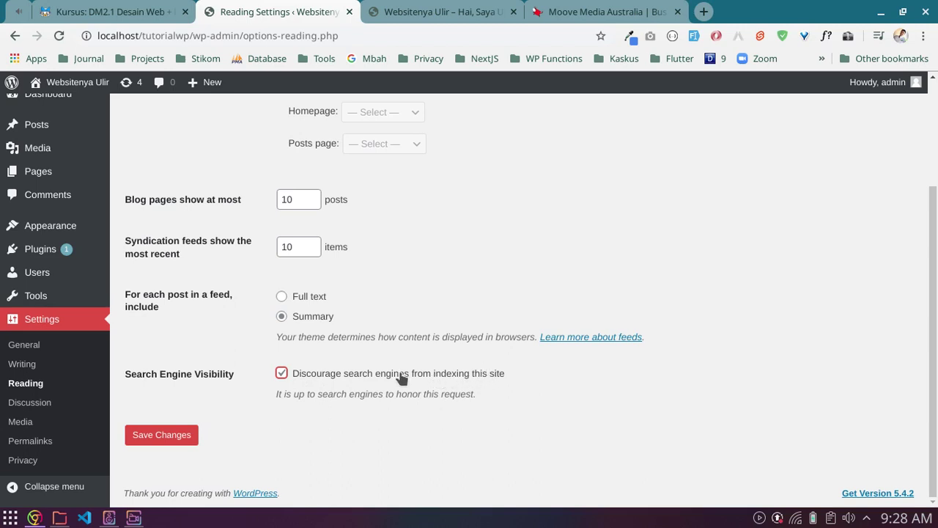
left_click(279, 372)
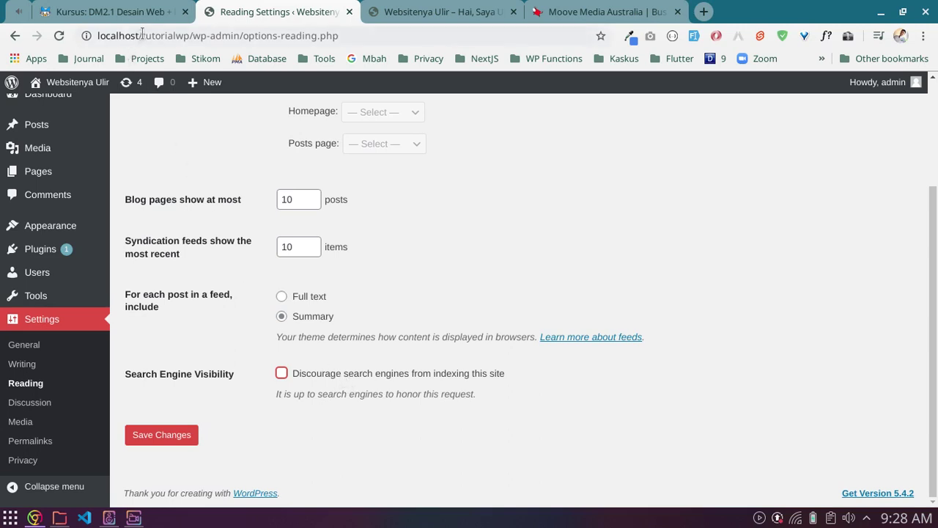
Step: Select the localhost part of the address, then view the site's front page
left_click_drag(143, 35, 89, 37)
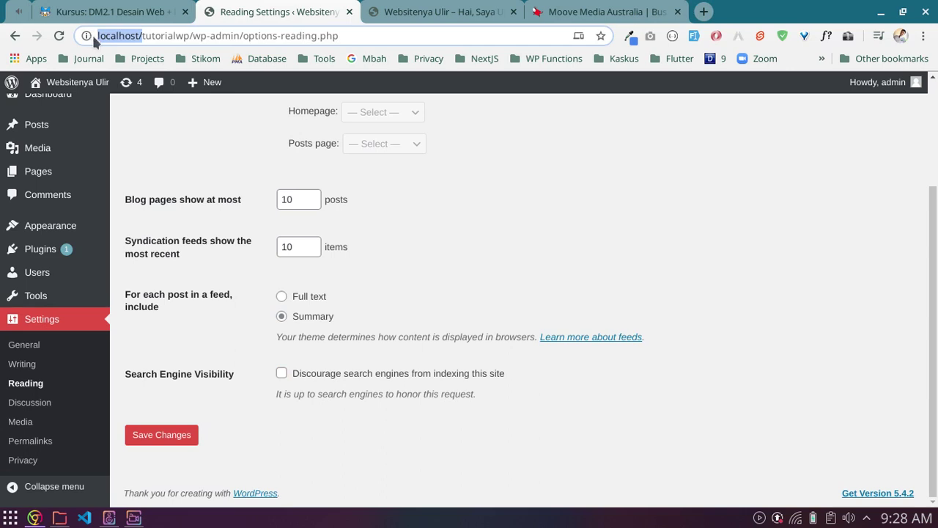
key("Left")
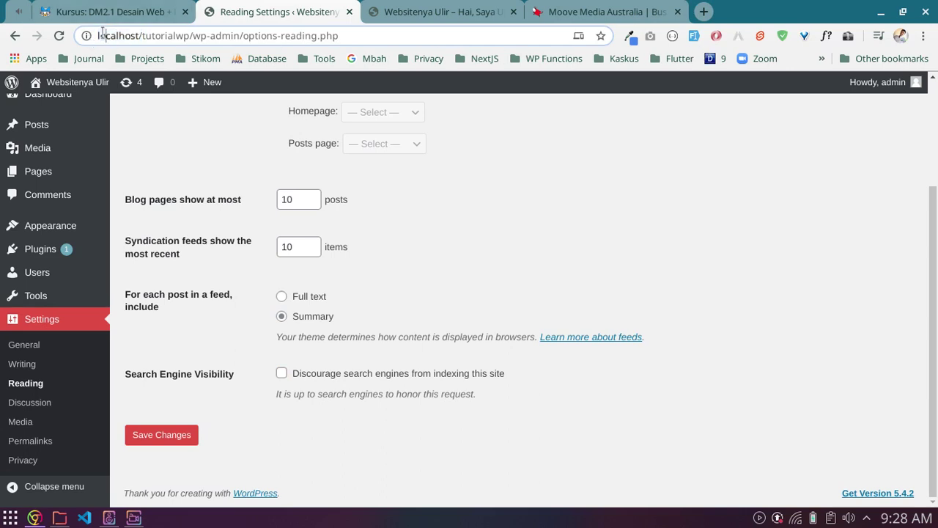
left_click(371, 8)
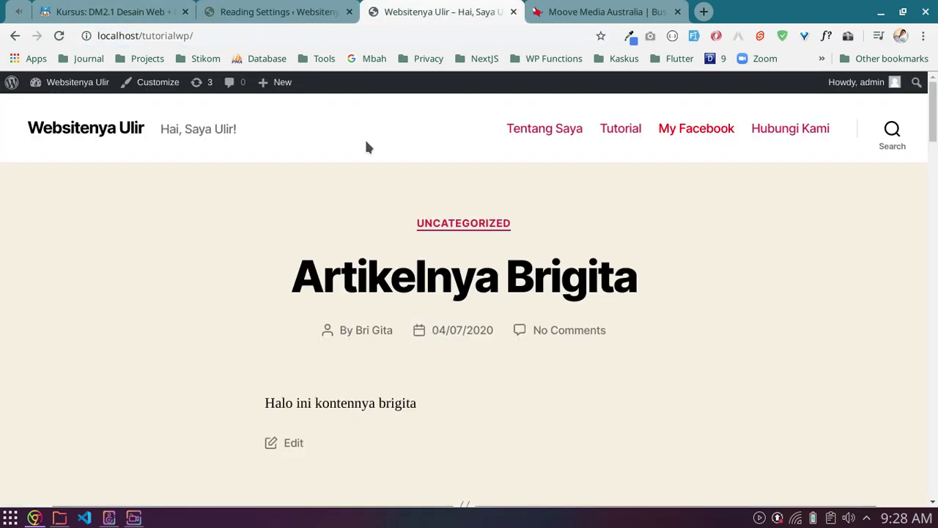
Step: Select the localhost front-page address in the browser's address bar
scroll(737, 388, "down", 3)
scroll(737, 389, "up", 3)
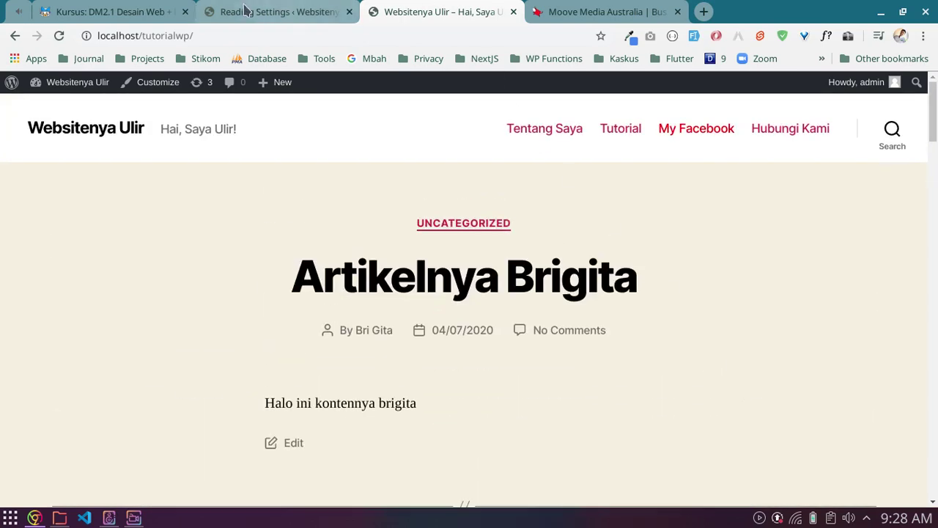
left_click_drag(145, 35, 97, 36)
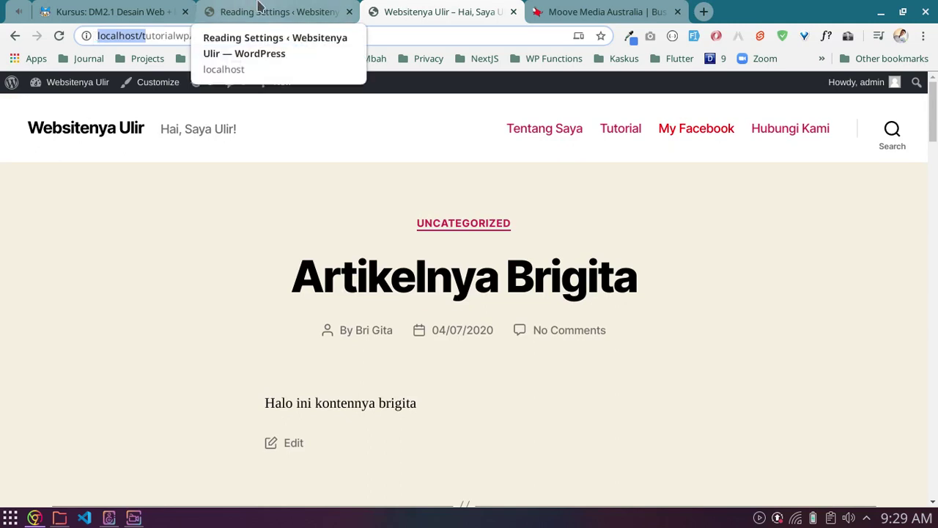
left_click_drag(209, 35, 59, 44)
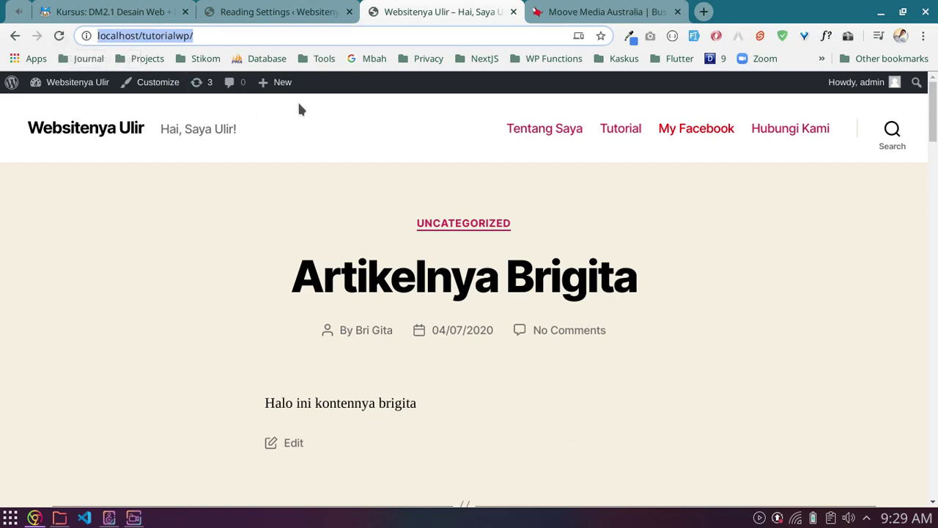
Step: Return to the top of Reading Settings, then switch to the Moodle course outline
left_click(294, 8)
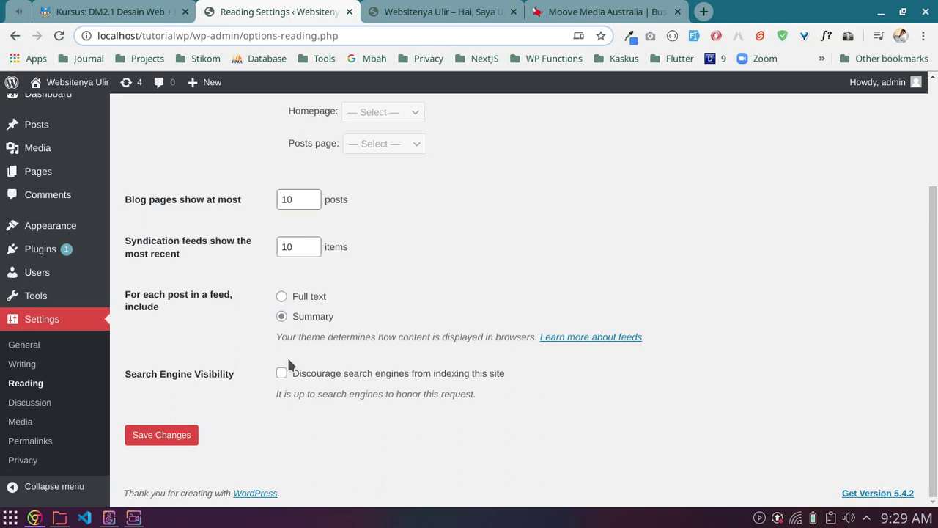
left_click(518, 302)
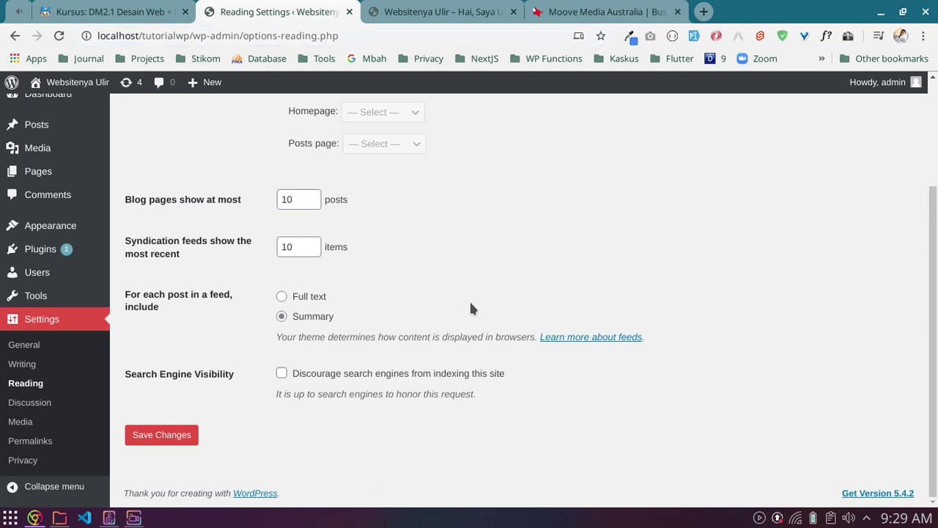
scroll(433, 325, "up", 2)
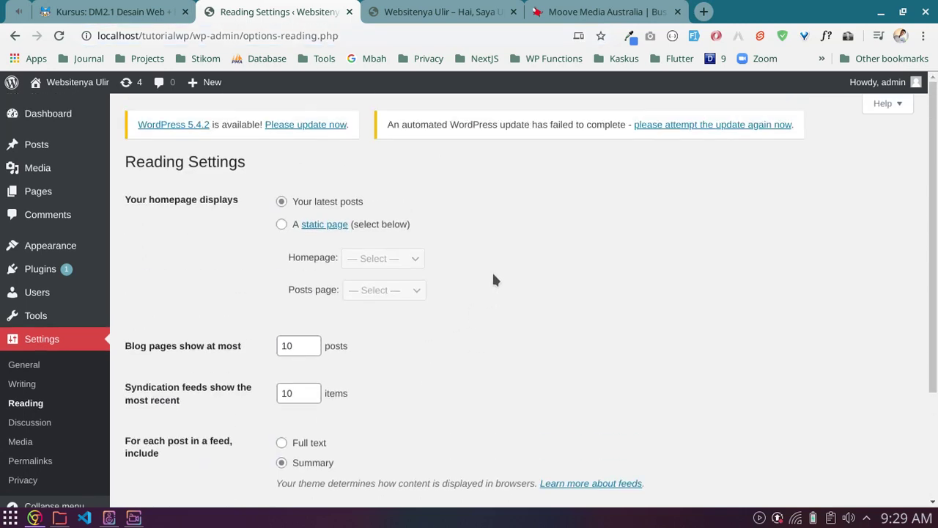
left_click(110, 12)
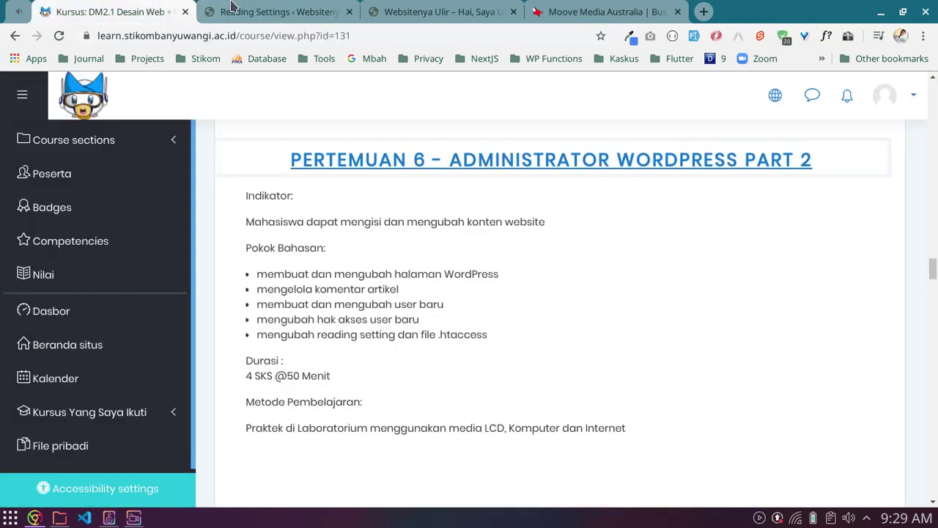
Step: Recheck Reading Settings, then highlight .htaccess among the Pertemuan 6 topics in Moodle
left_click(231, 12)
scroll(374, 295, "down", 2)
scroll(375, 285, "up", 2)
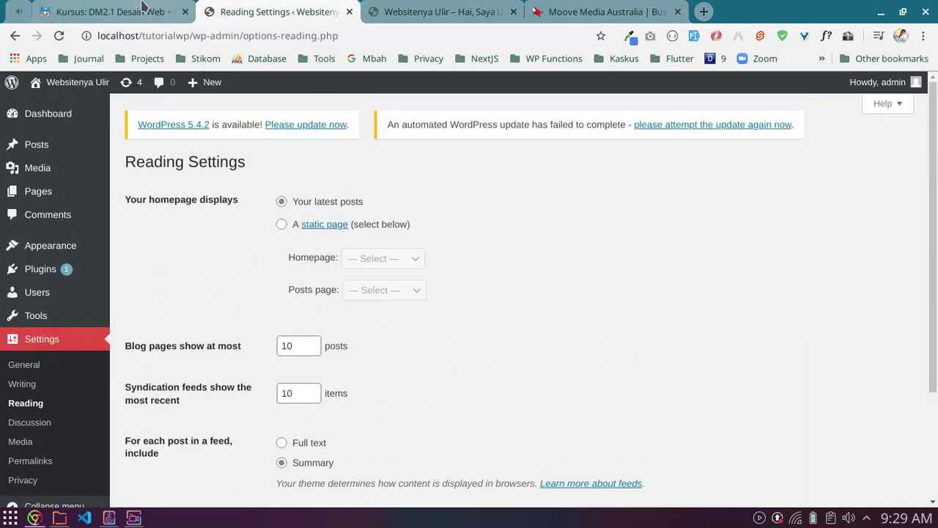
left_click(139, 9)
left_click_drag(434, 335, 493, 336)
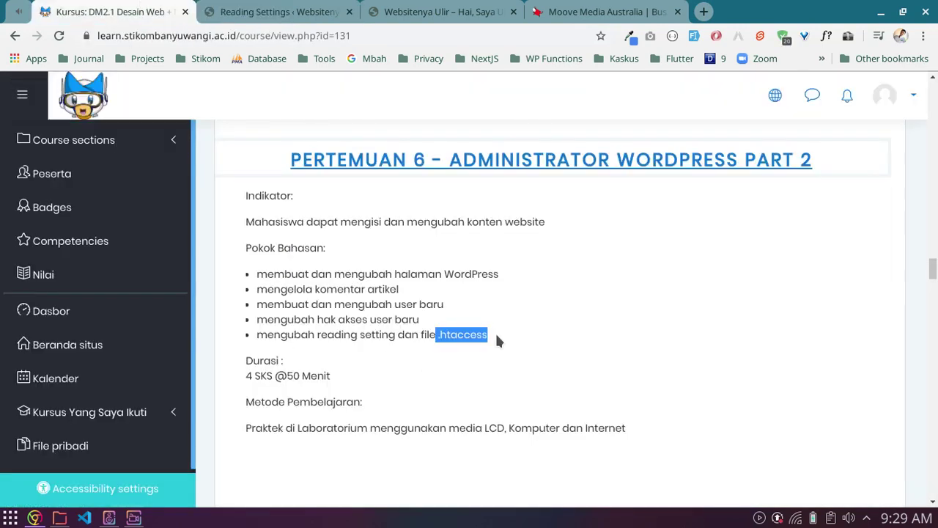
left_click(492, 336)
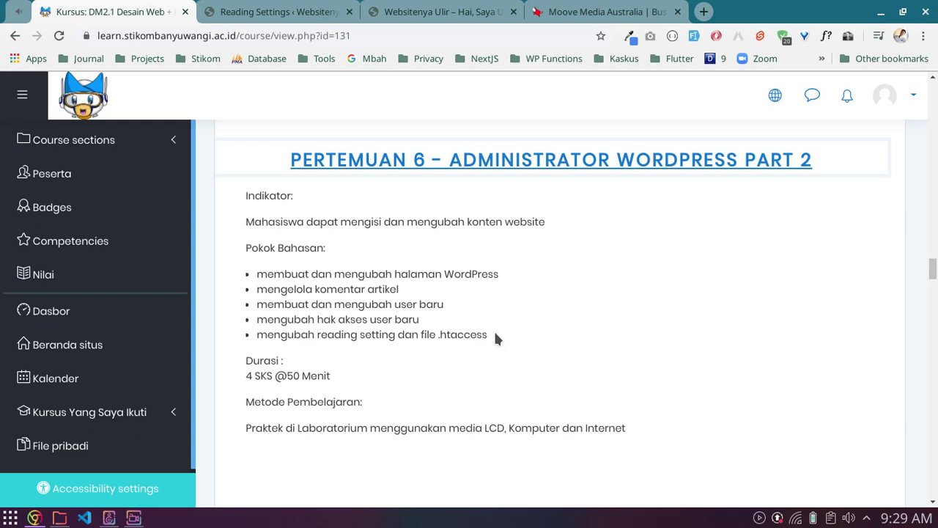
Step: Highlight all five Pertemuan 6 topics, then go back to Reading Settings
scroll(495, 339, "down", 2)
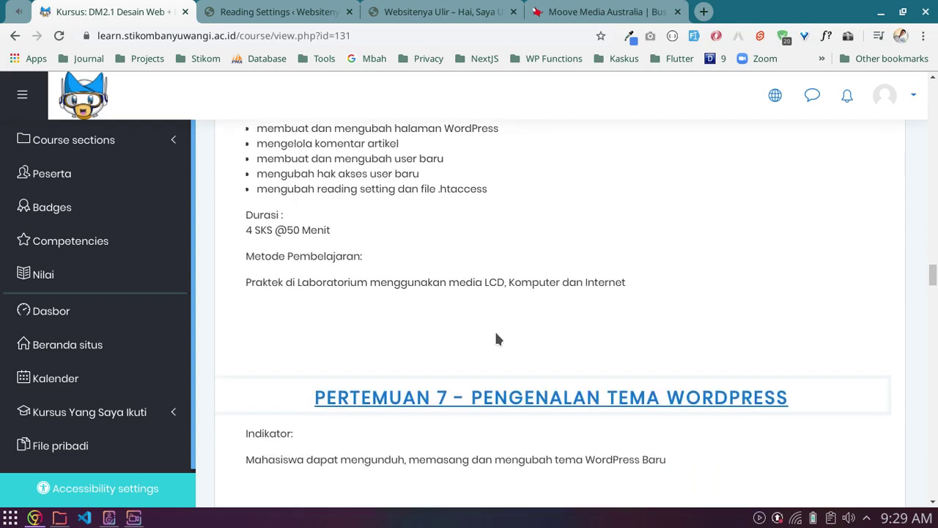
scroll(488, 340, "up", 2)
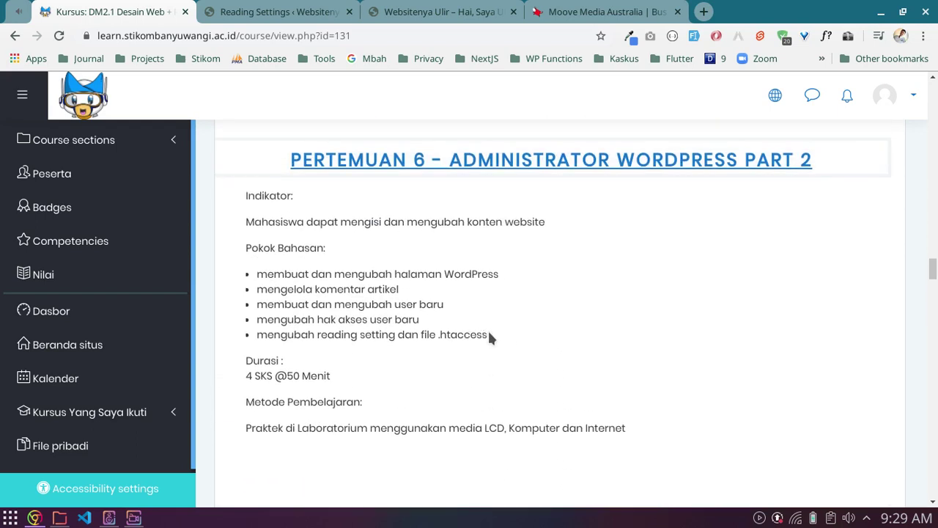
left_click_drag(489, 334, 257, 274)
left_click(335, 288)
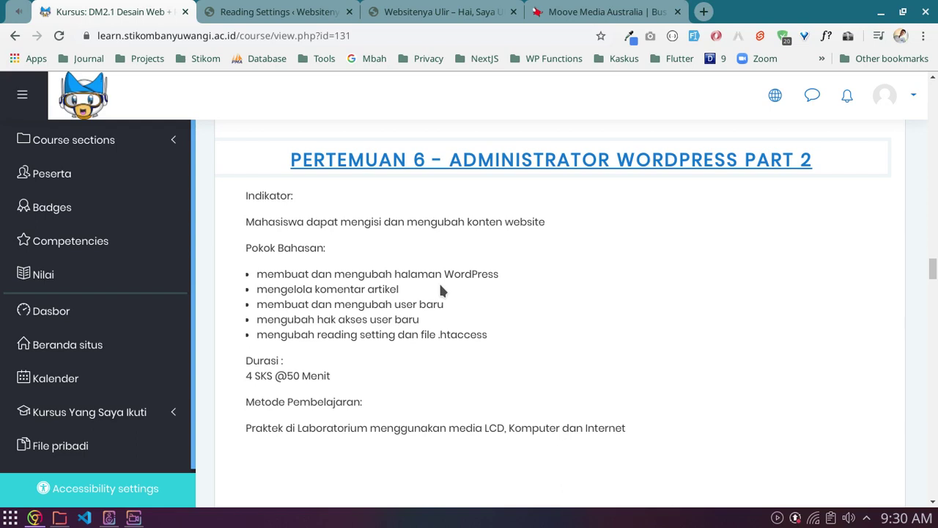
left_click(289, 9)
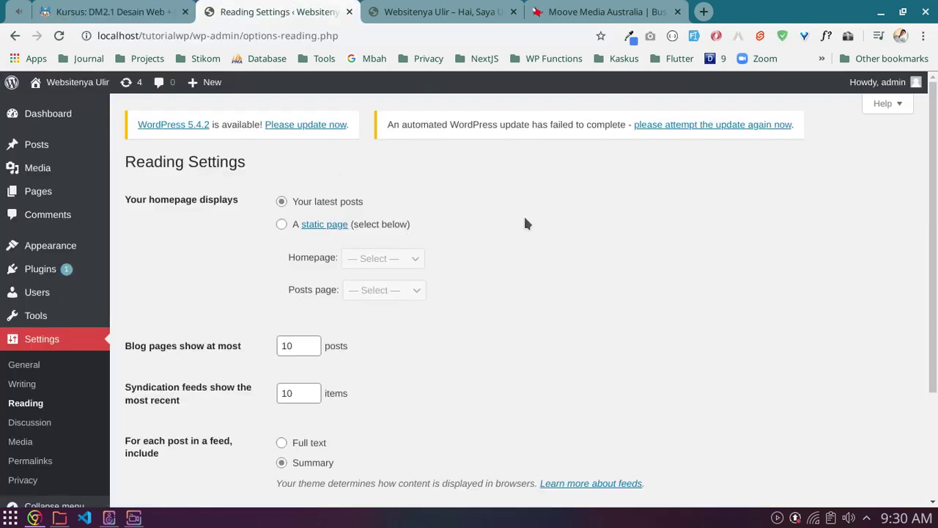
Step: Check the Moodle outline and the site's front page, recheck Reading Settings, then return to Moodle
left_click(155, 9)
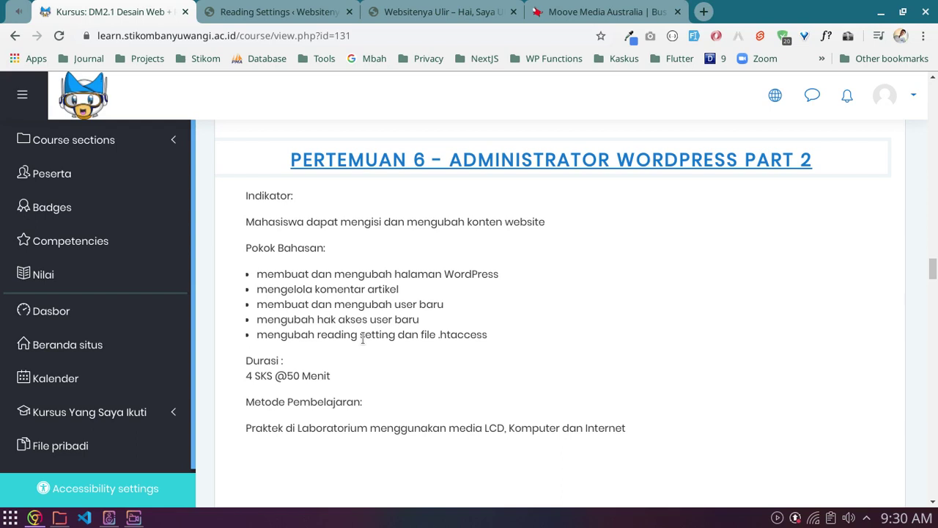
left_click(412, 10)
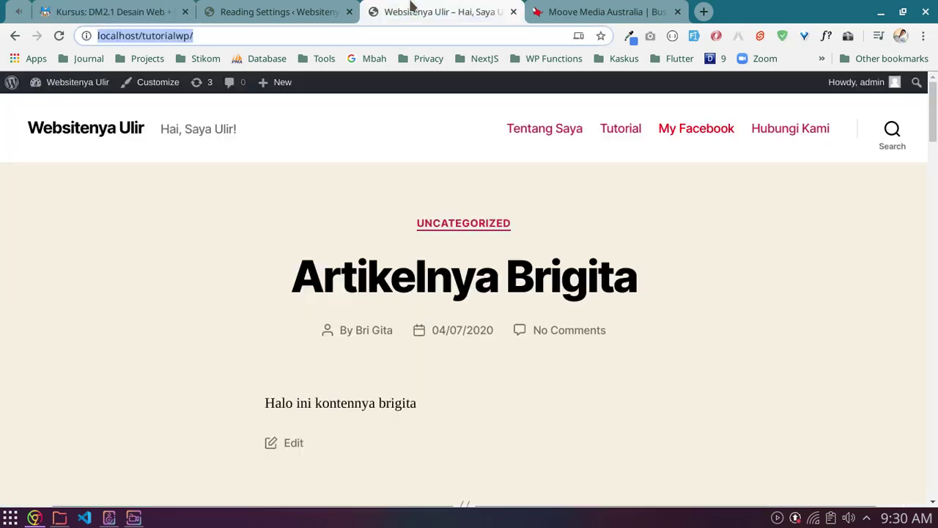
left_click(312, 10)
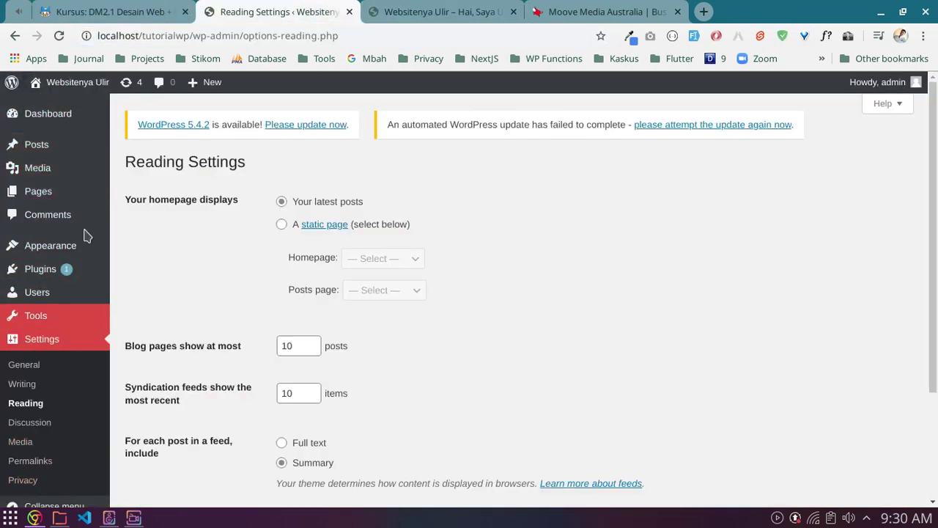
scroll(83, 234, "down", 3)
scroll(83, 225, "up", 3)
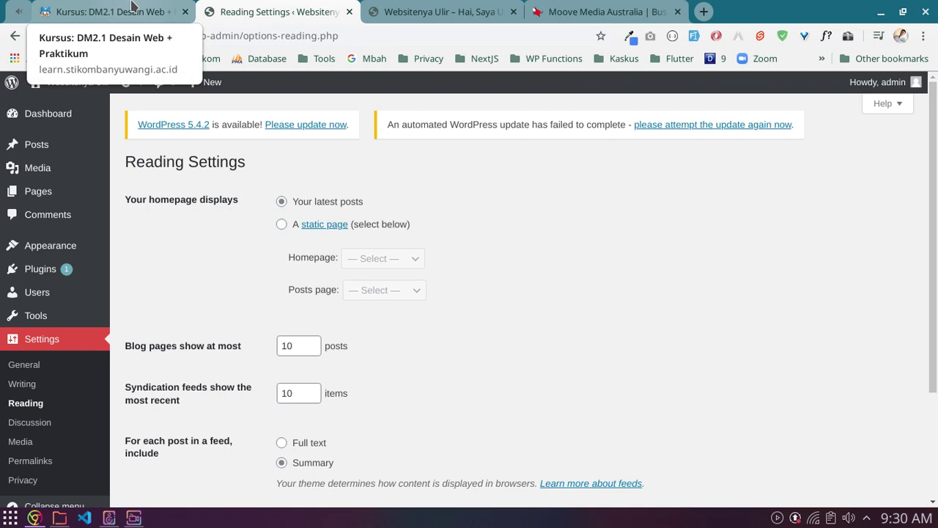
left_click(132, 7)
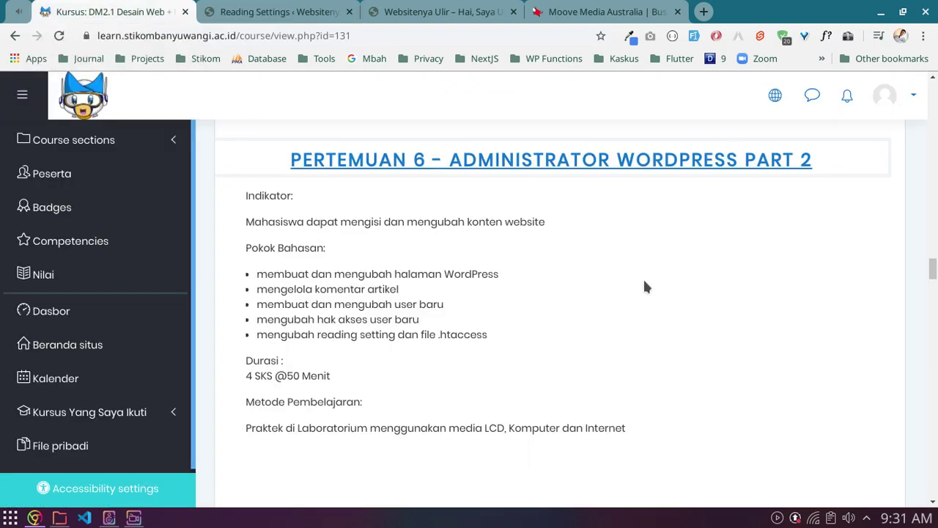
Step: Highlight the Pertemuan 7 indicator and its downloading, installing and modifying themes topics
scroll(645, 287, "down", 4)
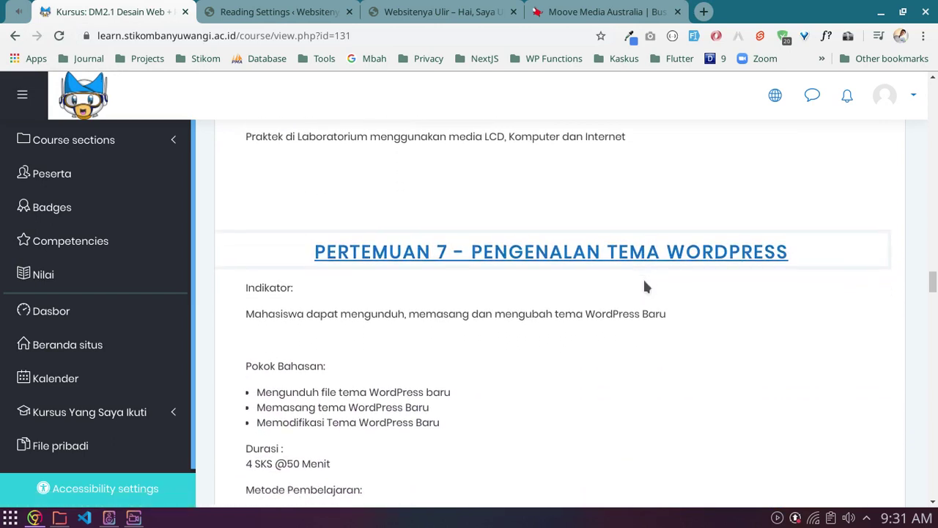
scroll(645, 286, "down", 1)
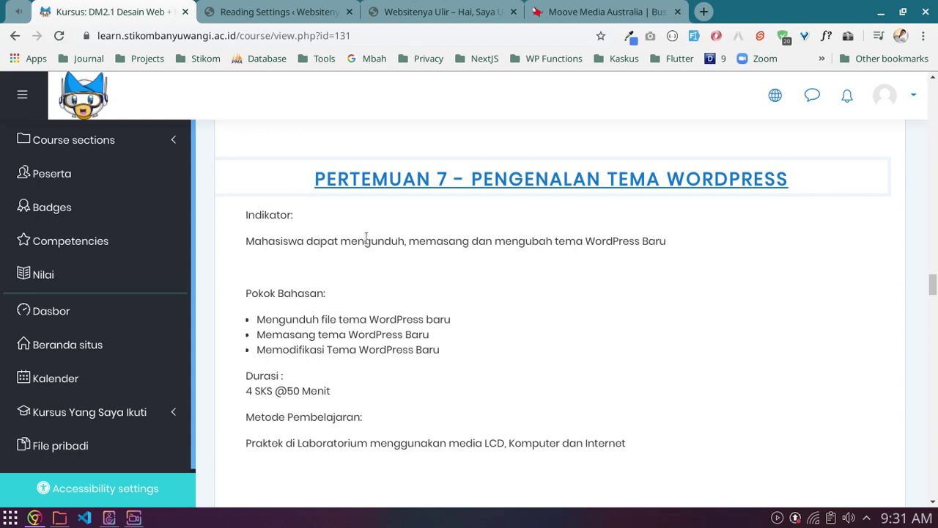
left_click_drag(288, 241, 312, 241)
left_click(311, 286)
left_click_drag(286, 319, 420, 316)
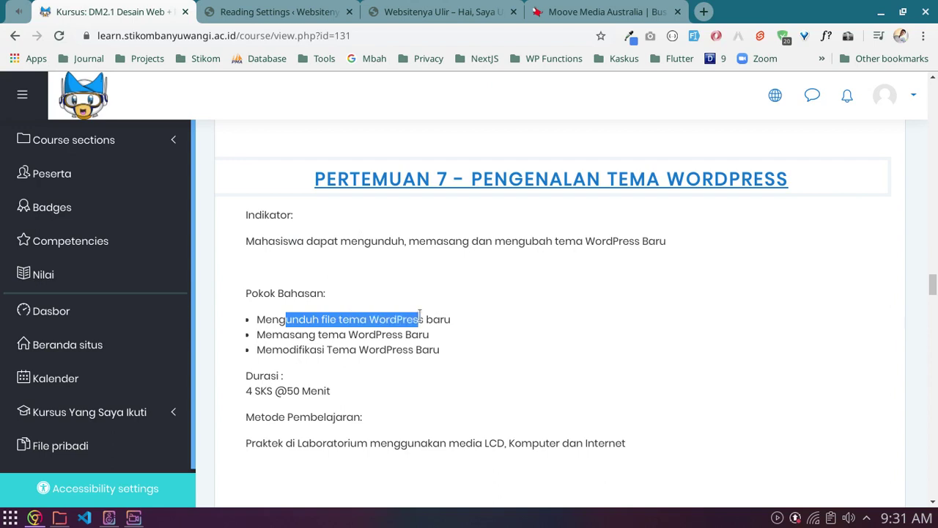
left_click(420, 315)
left_click_drag(328, 335, 405, 335)
left_click(298, 344)
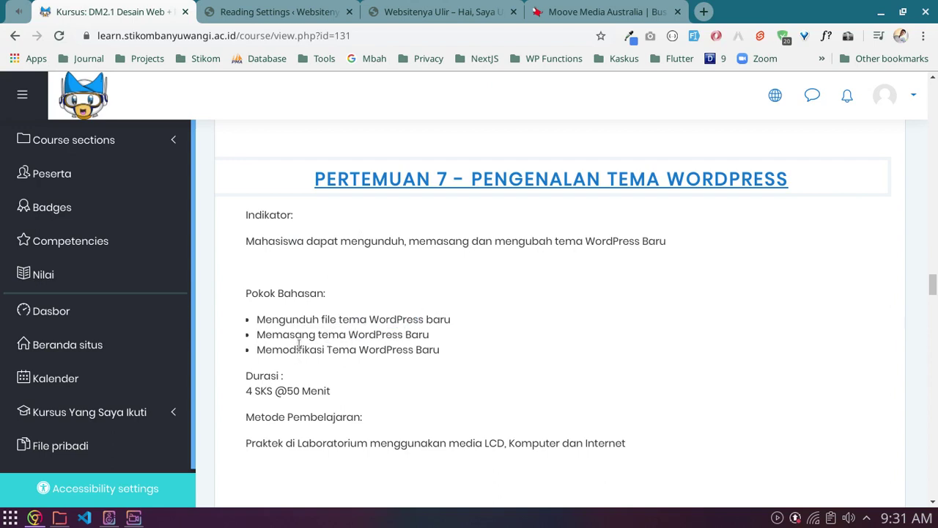
left_click_drag(289, 350, 416, 349)
left_click(416, 349)
Step: Scroll back up to Pertemuan 6 and bring up the screen recorder to finish
scroll(423, 345, "up", 3)
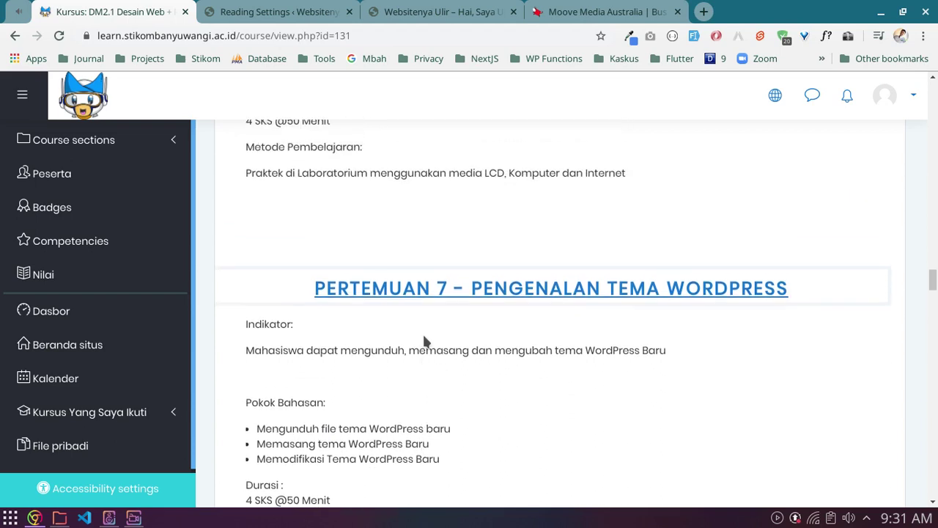
scroll(423, 341, "up", 4)
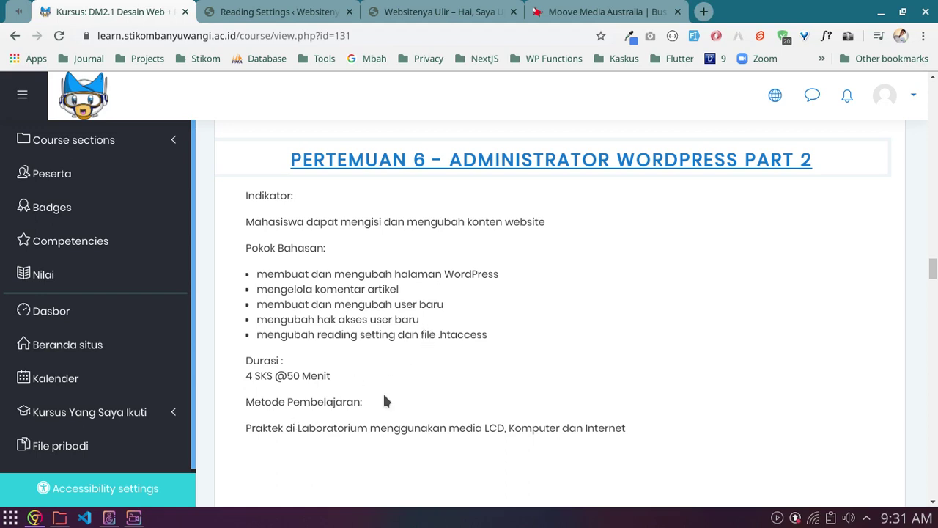
left_click(133, 517)
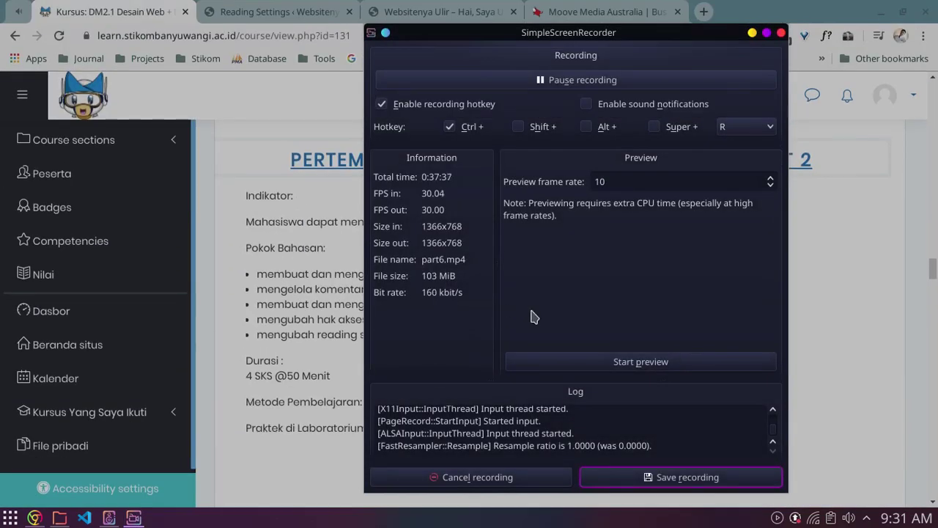